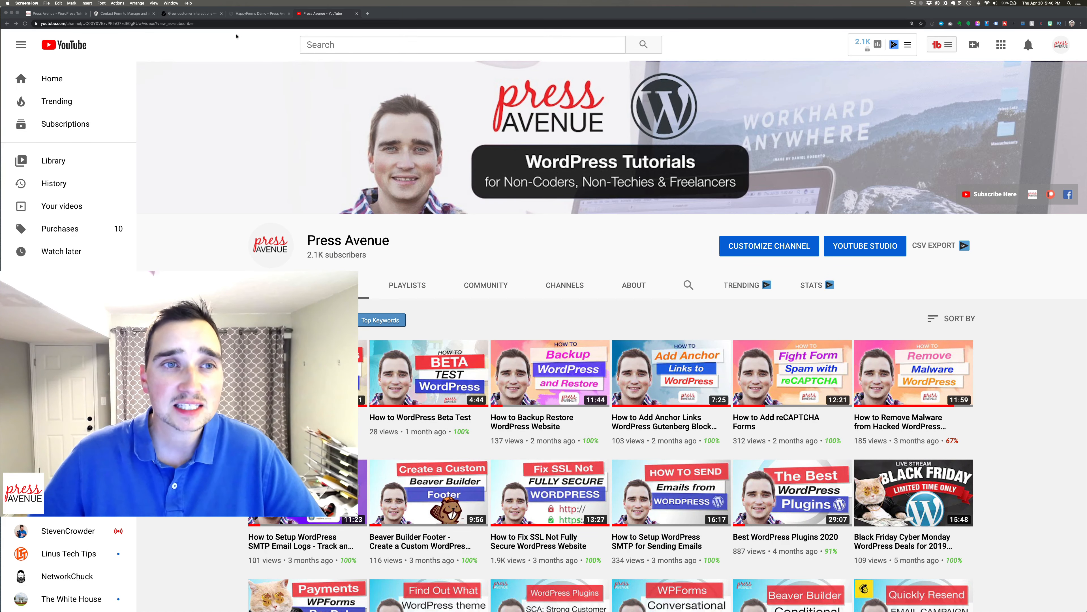
# Look over the HappyForms demo and the happyforms.me homepage.
pyautogui.click(244, 14)
pyautogui.click(191, 14)
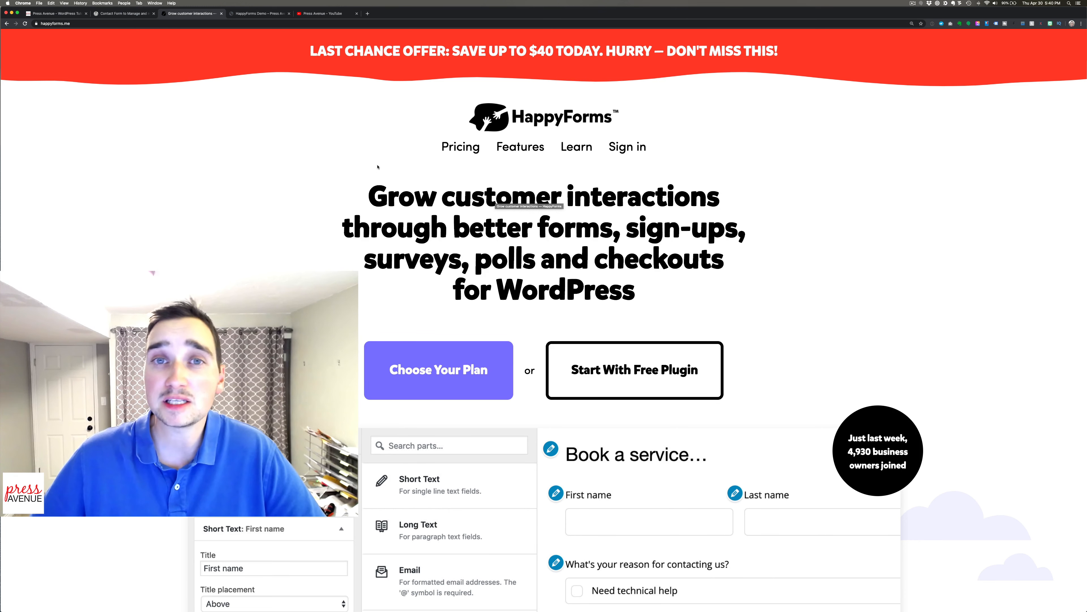
pyautogui.scroll(-2, 276, 91)
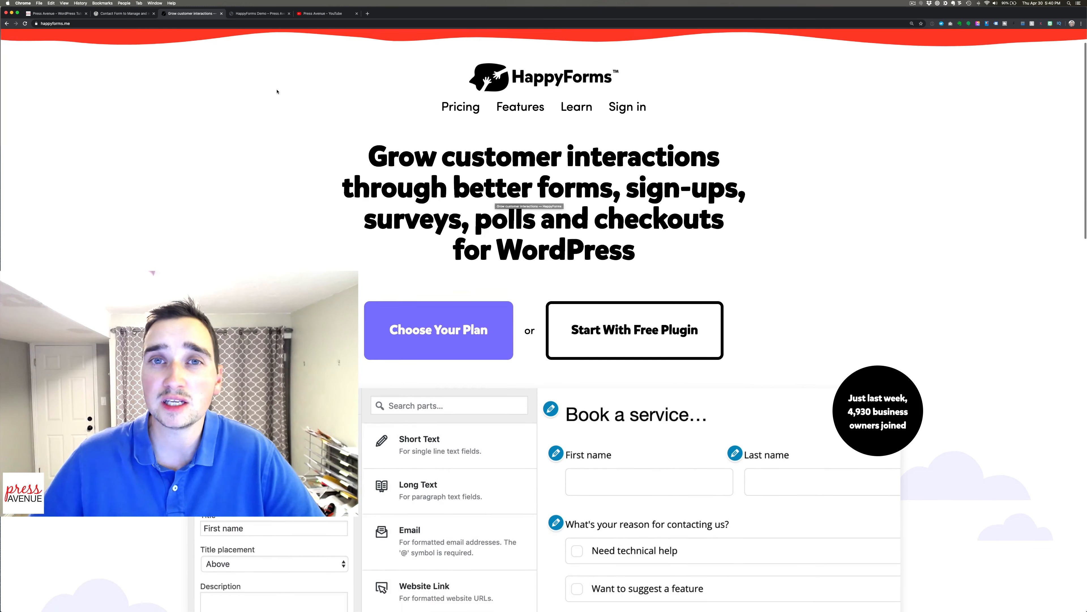
pyautogui.scroll(-5, 277, 91)
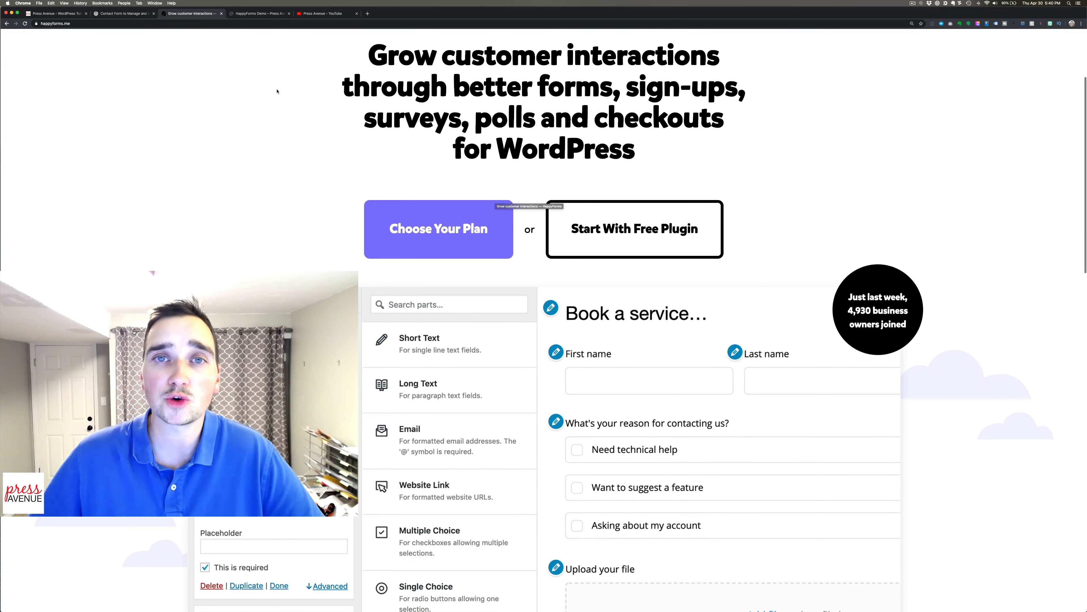
# Return to the Press Avenue YouTube channel, then open the Press Avenue Facebook group.
pyautogui.click(332, 16)
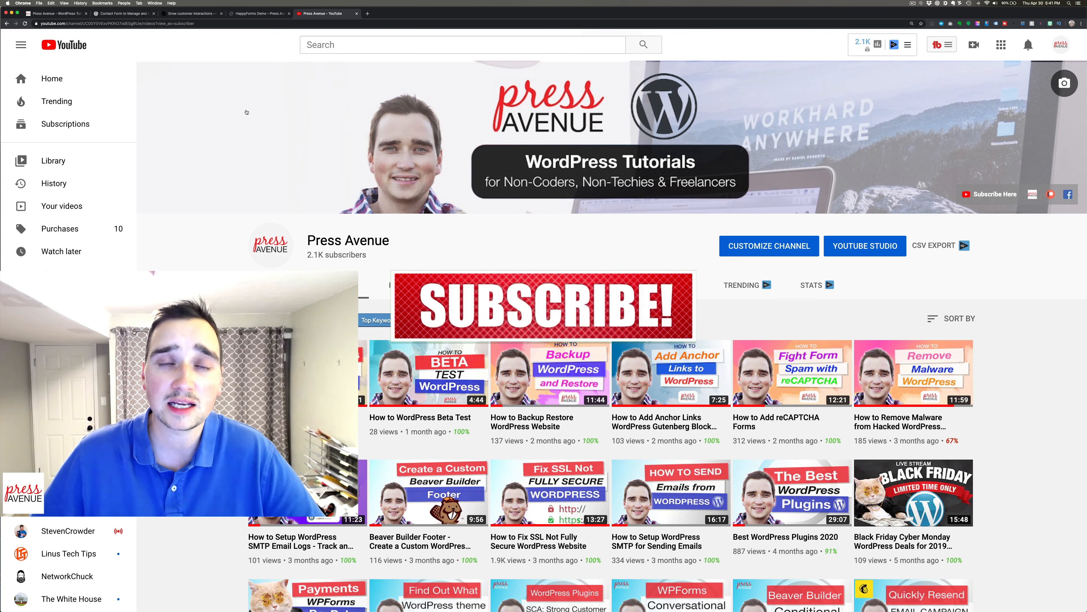
pyautogui.click(188, 24)
pyautogui.write('f')
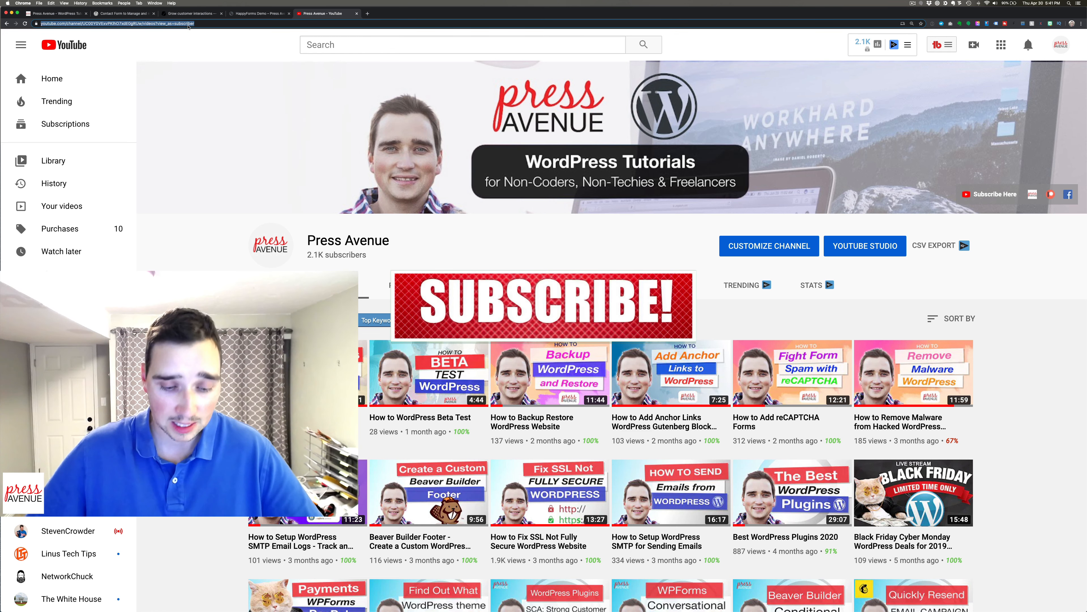
pyautogui.press('Down')
pyautogui.press('Down')
pyautogui.press('Down')
pyautogui.press('Down')
pyautogui.press('Down')
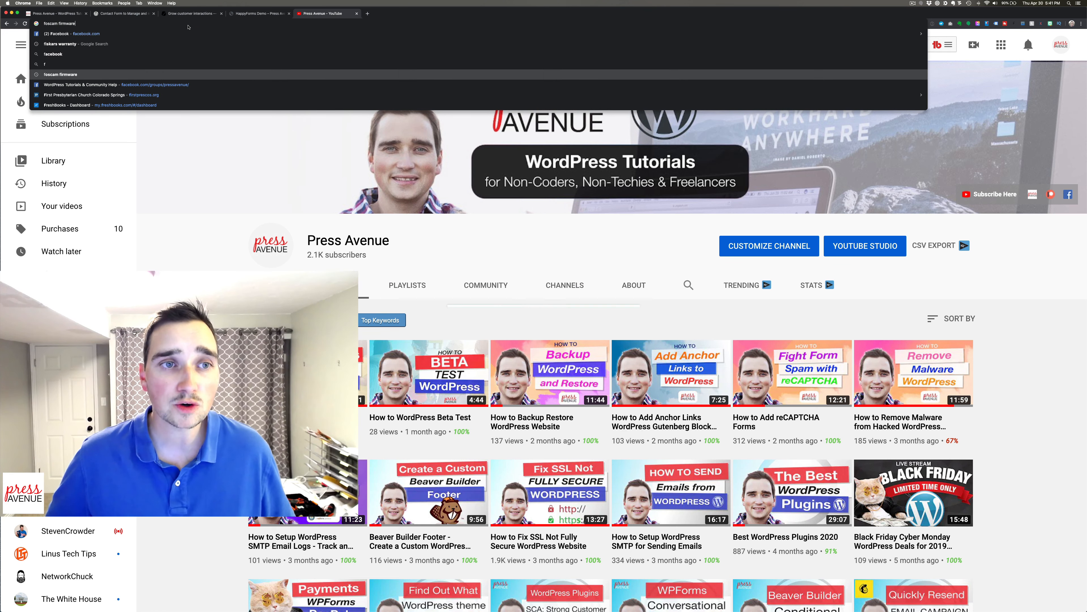
pyautogui.press('Return')
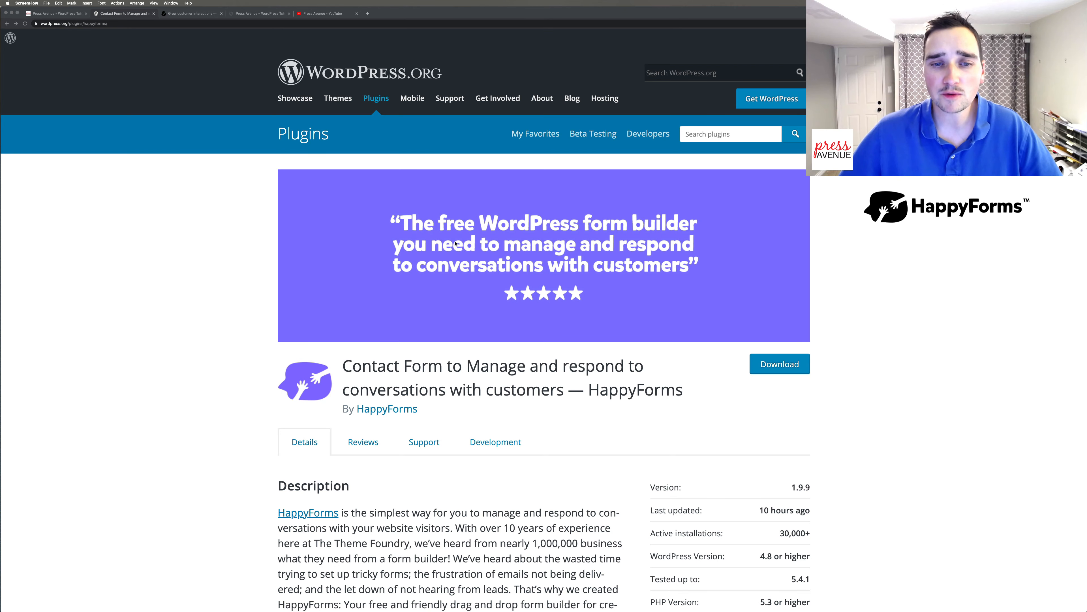
pyautogui.scroll(-5, 456, 244)
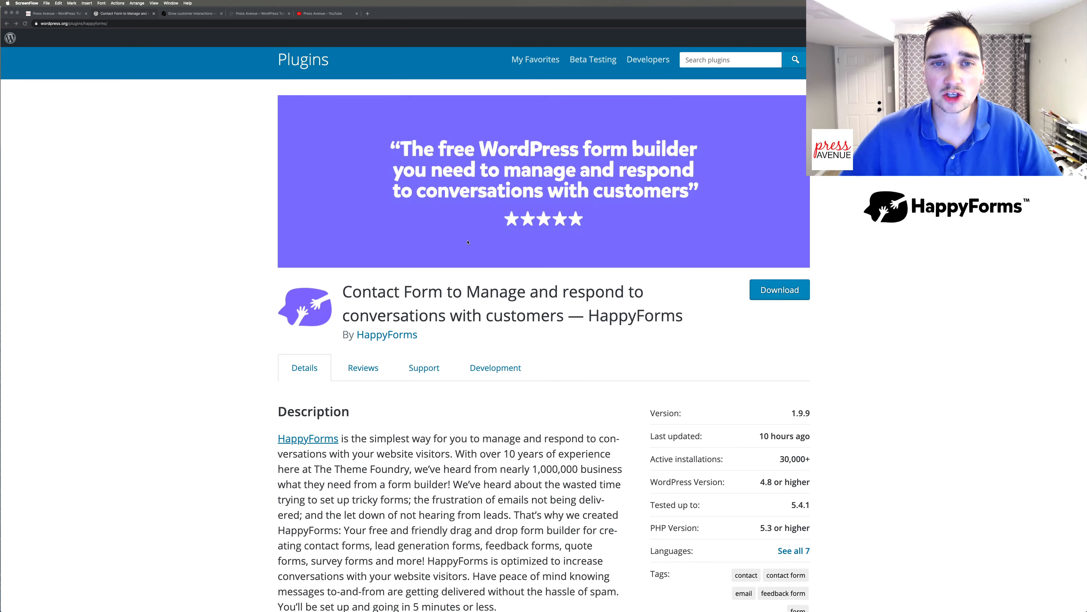
pyautogui.scroll(-6, 488, 251)
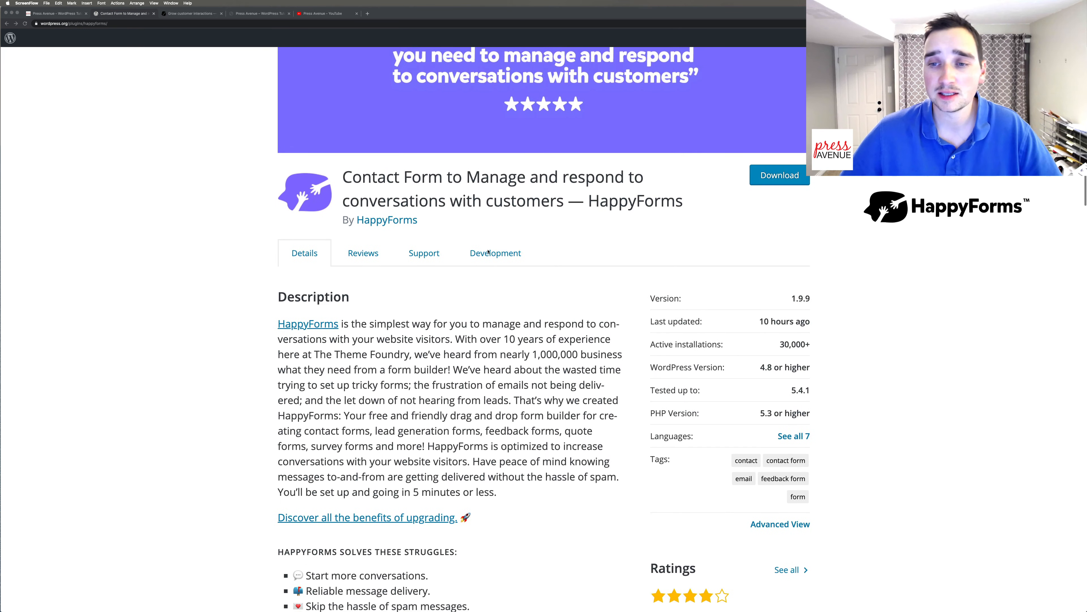
pyautogui.scroll(-1, 492, 251)
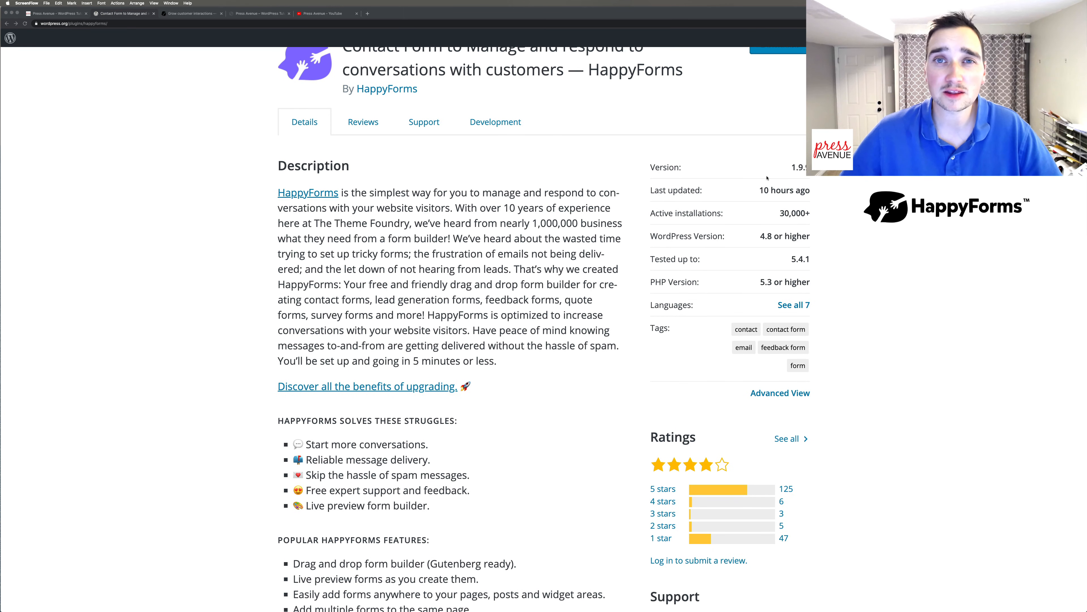
pyautogui.click(761, 190)
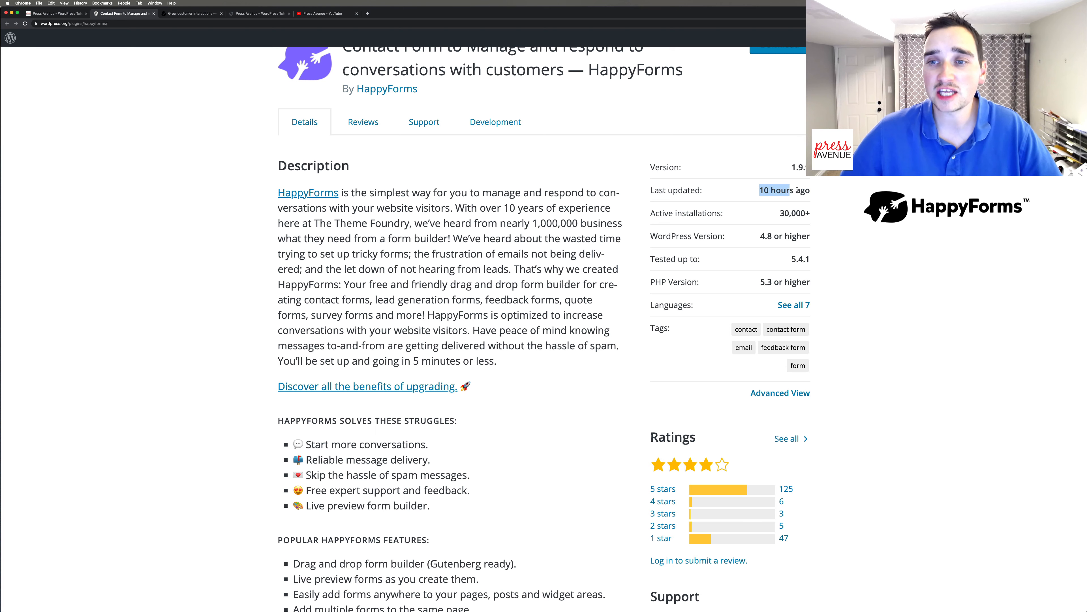
pyautogui.moveTo(809, 190); pyautogui.dragTo(778, 180)
pyautogui.click(779, 181)
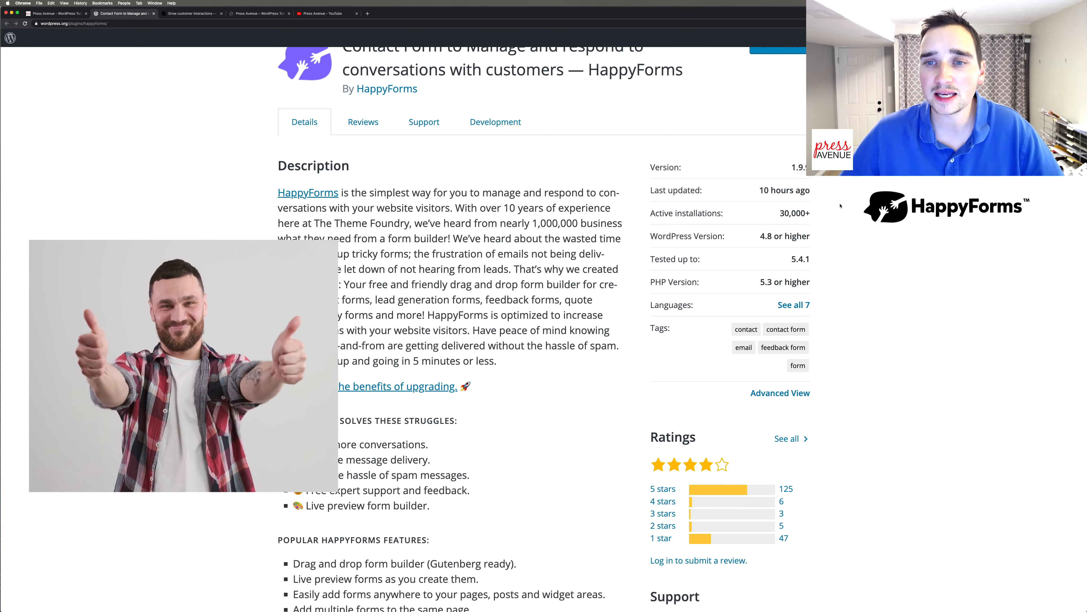
pyautogui.moveTo(824, 214); pyautogui.dragTo(782, 213)
pyautogui.click(823, 217)
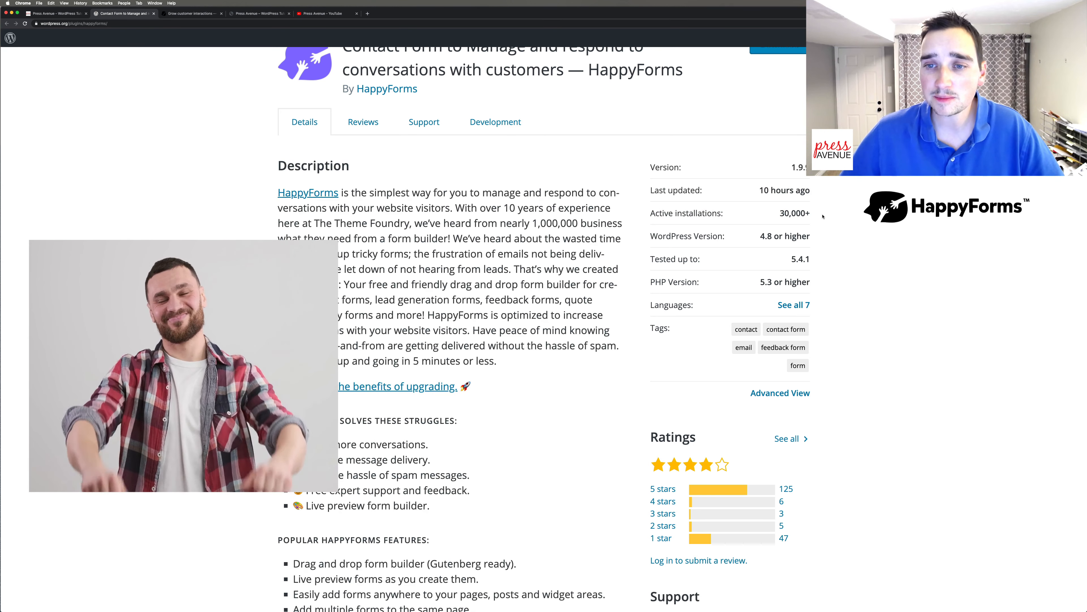
pyautogui.scroll(-6, 700, 302)
pyautogui.scroll(2, 700, 303)
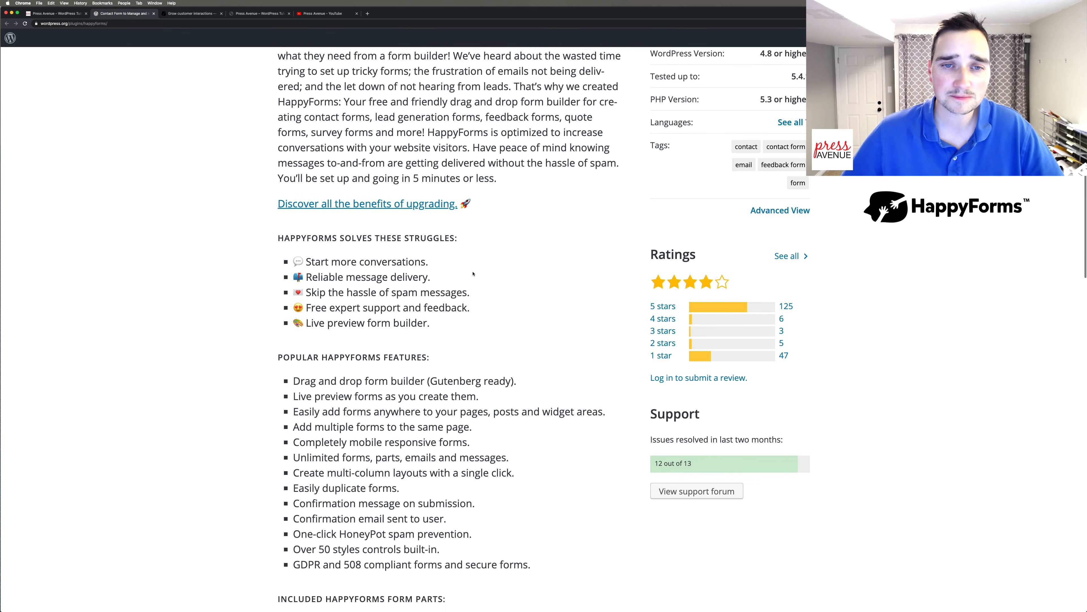
pyautogui.scroll(3, 472, 274)
pyautogui.scroll(-8, 472, 271)
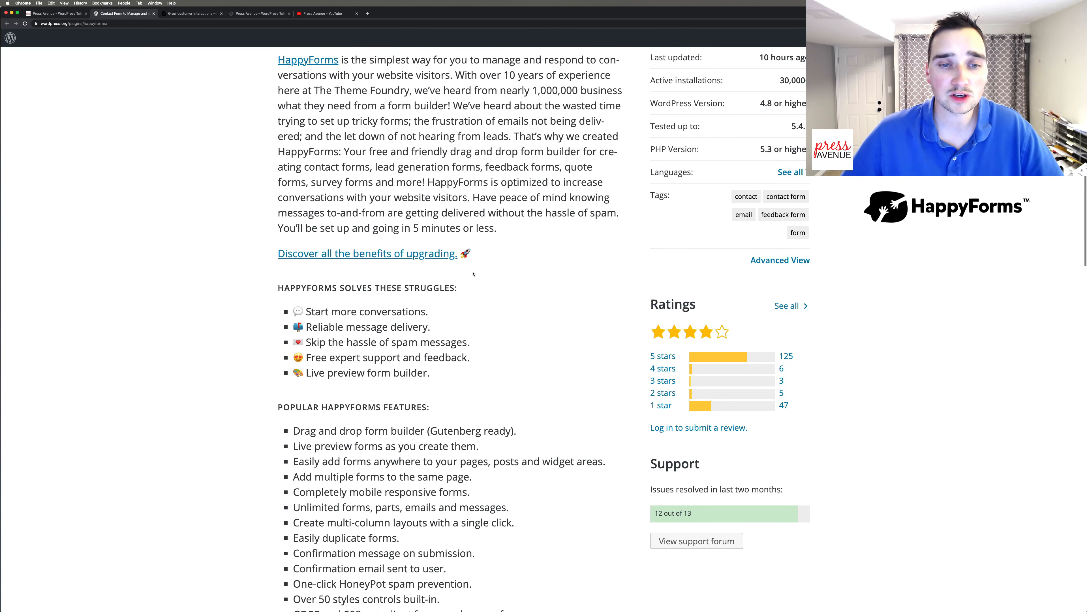
pyautogui.scroll(-1, 474, 275)
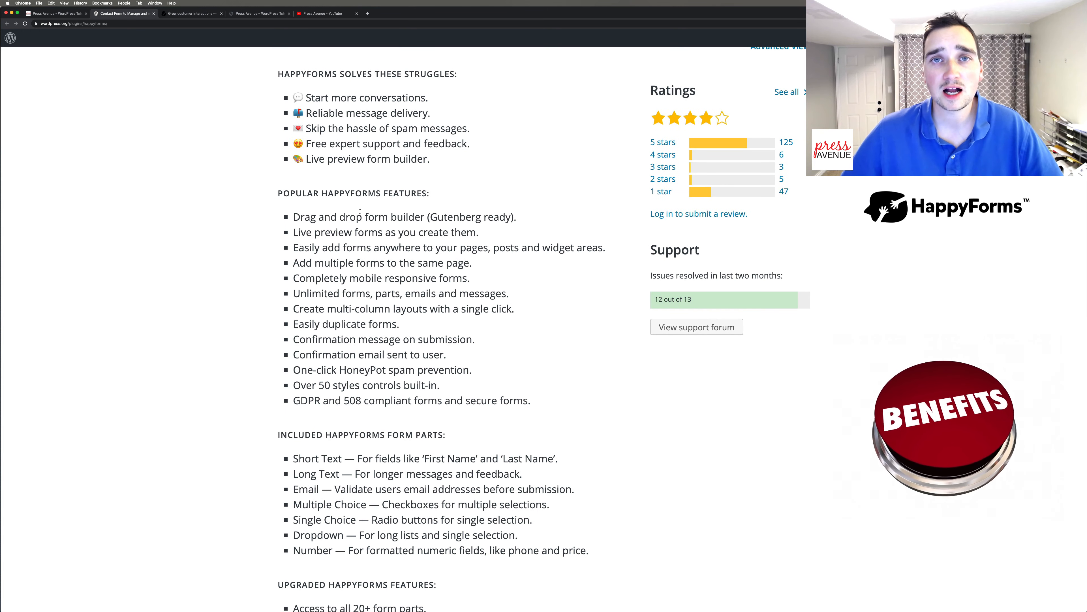
pyautogui.moveTo(323, 217); pyautogui.dragTo(516, 217)
pyautogui.click(418, 223)
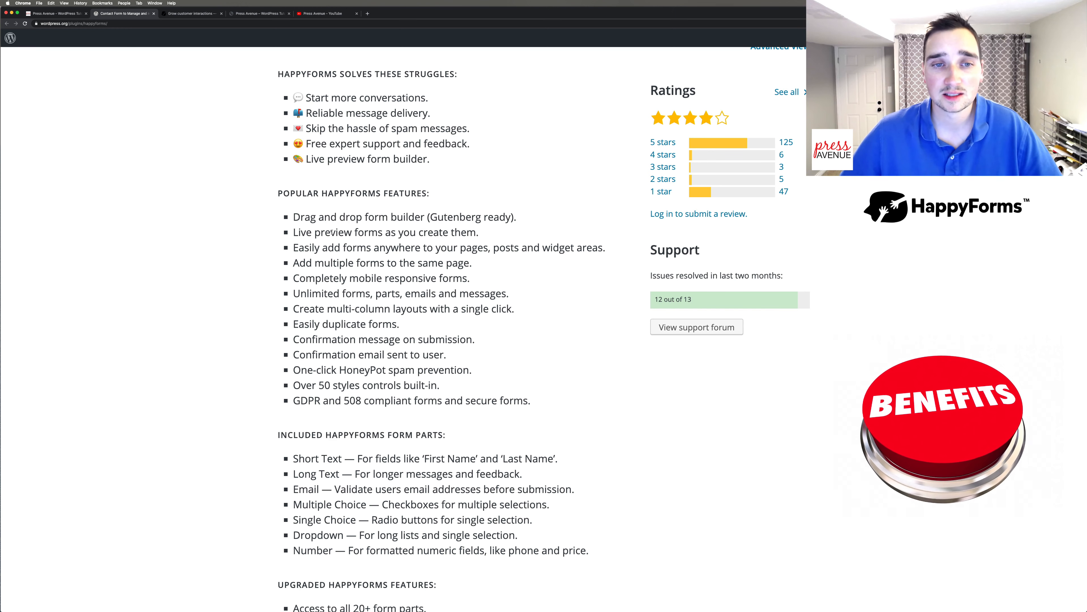
pyautogui.moveTo(325, 233); pyautogui.dragTo(385, 233)
pyautogui.click(385, 234)
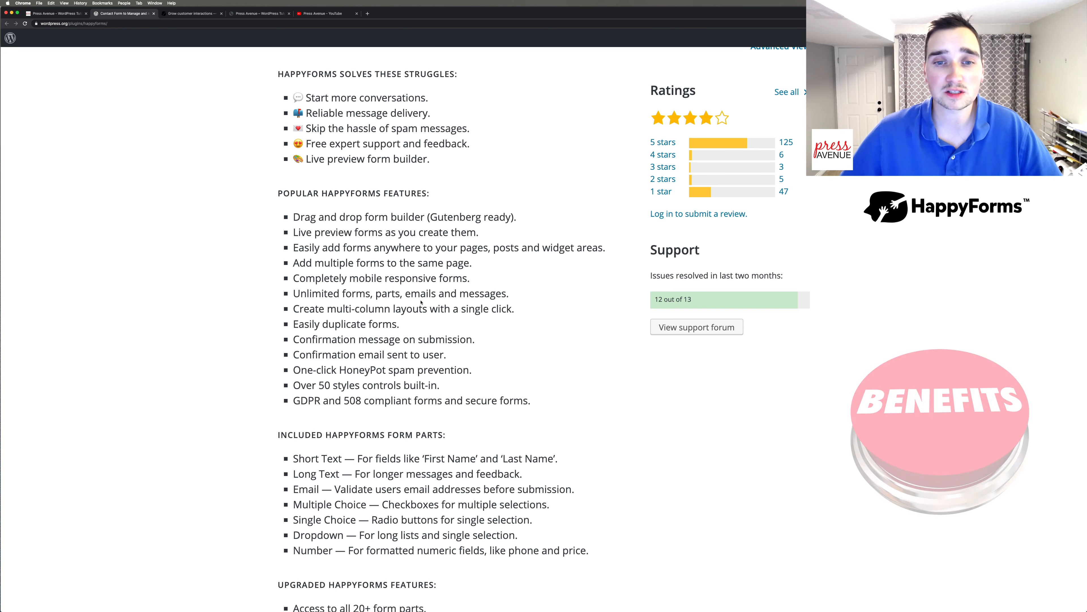
pyautogui.scroll(-5, 376, 329)
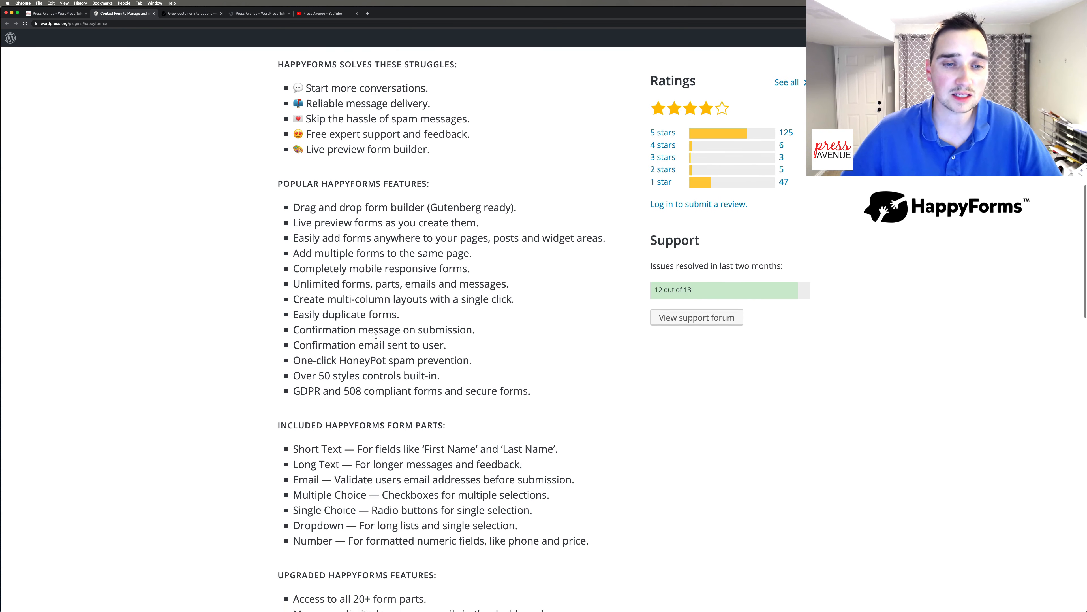
pyautogui.scroll(-2, 376, 338)
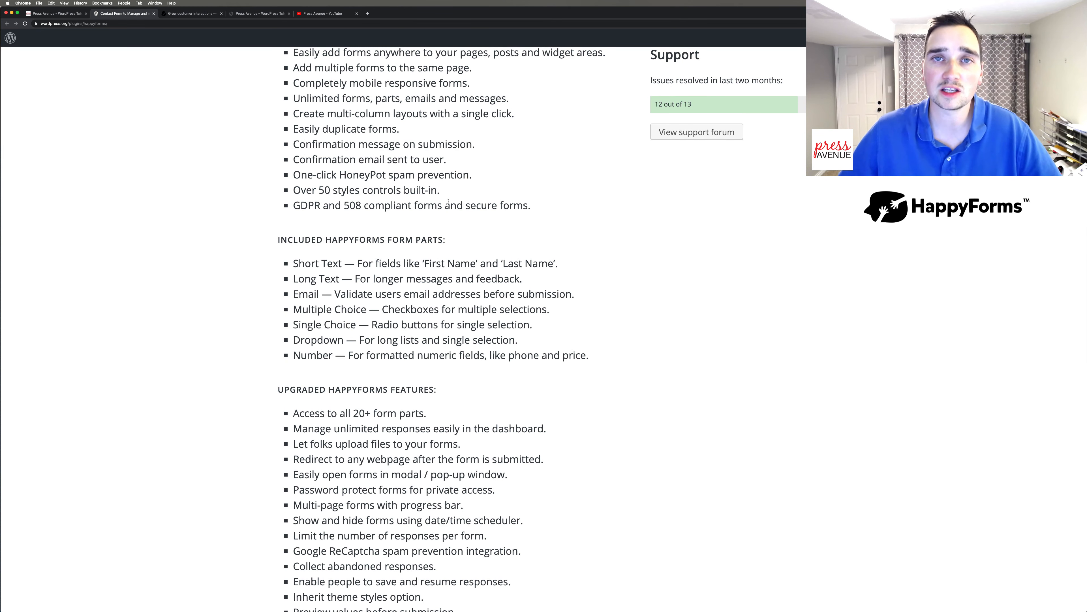
pyautogui.scroll(-4, 447, 201)
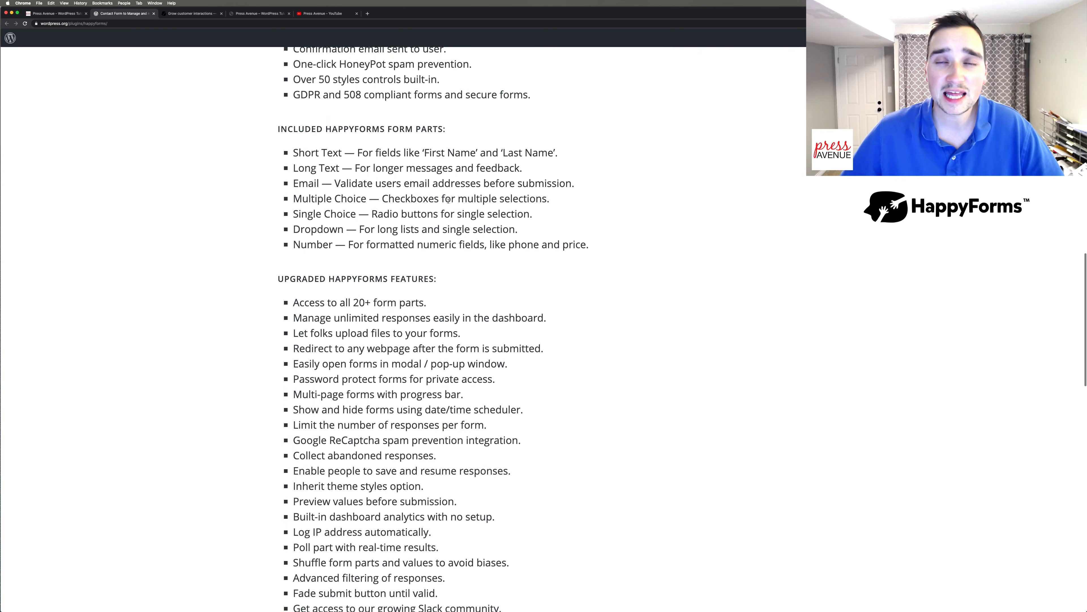
pyautogui.scroll(-2, 448, 199)
pyautogui.moveTo(293, 106); pyautogui.dragTo(574, 199)
pyautogui.click(574, 198)
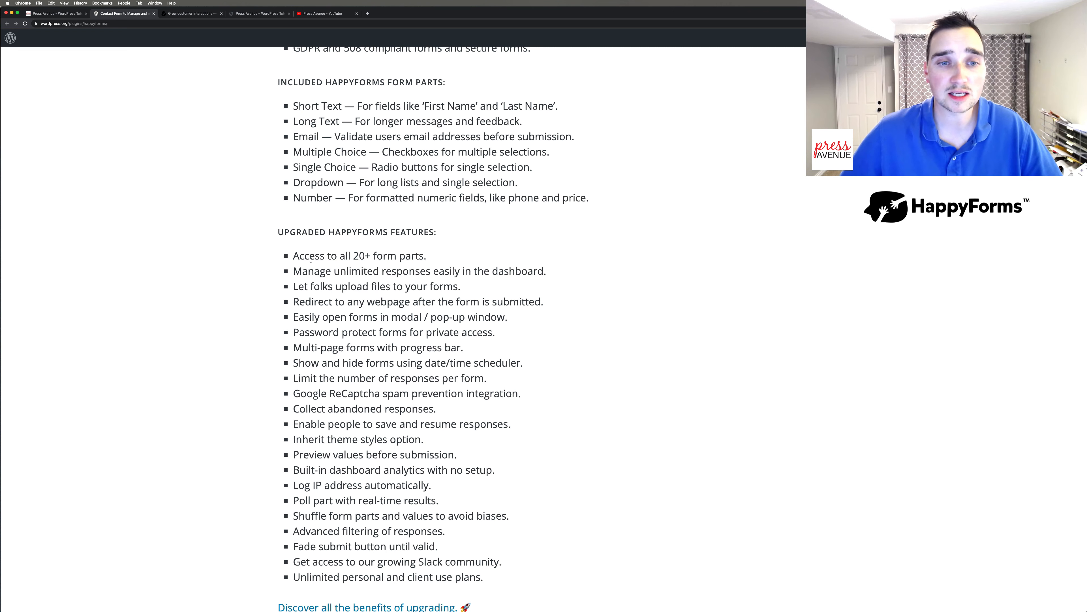
pyautogui.moveTo(300, 256); pyautogui.dragTo(466, 511)
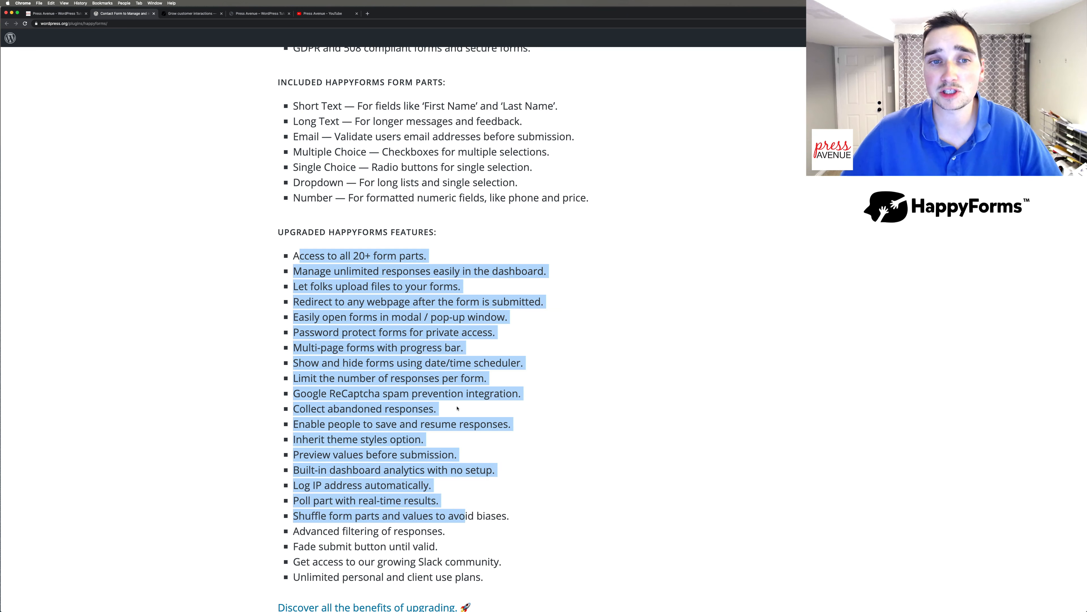
pyautogui.click(452, 364)
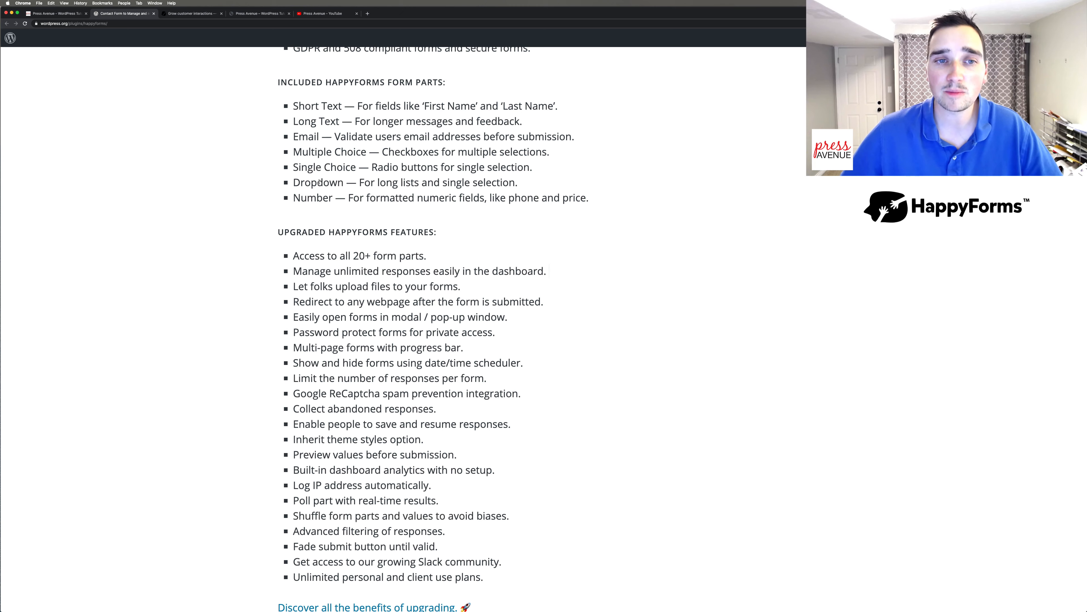
pyautogui.scroll(20, 409, 232)
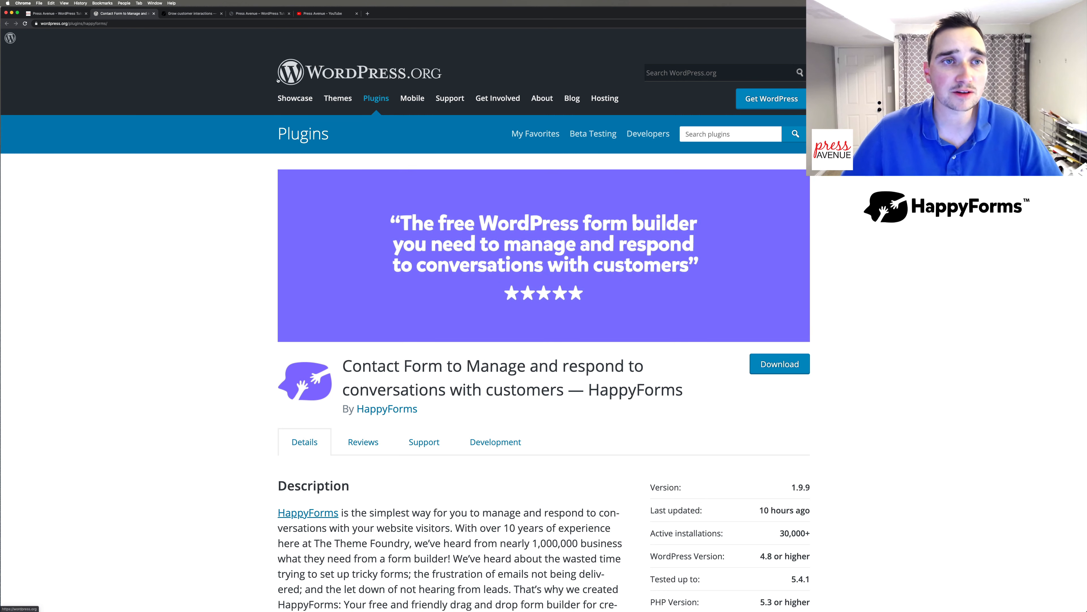
# From the Press Avenue site's dashboard, go to Plugins > Add New and search 'happyforms'.
pyautogui.click(257, 14)
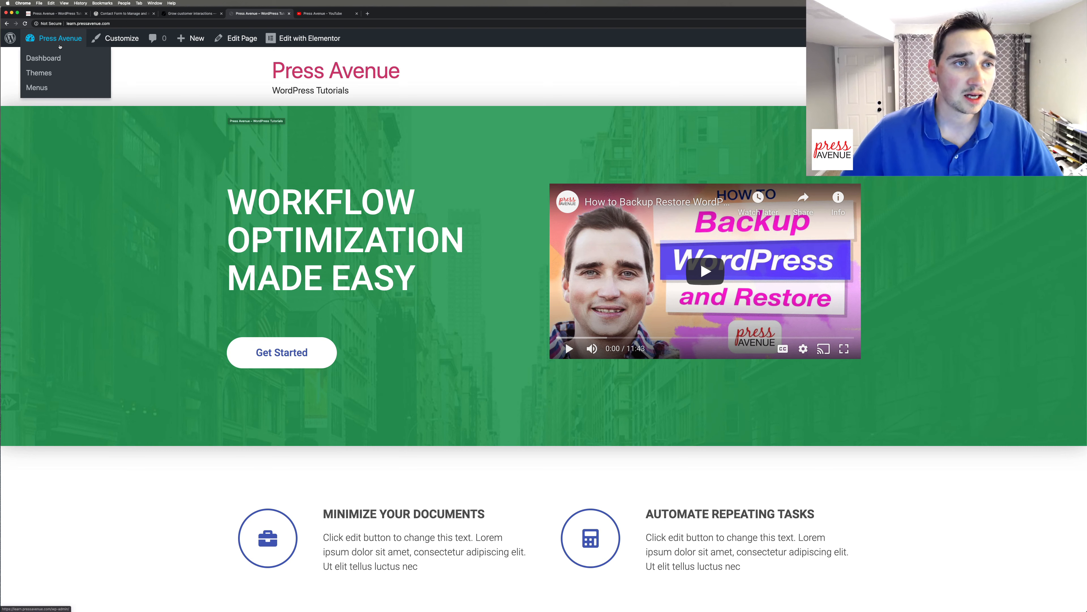
pyautogui.click(43, 58)
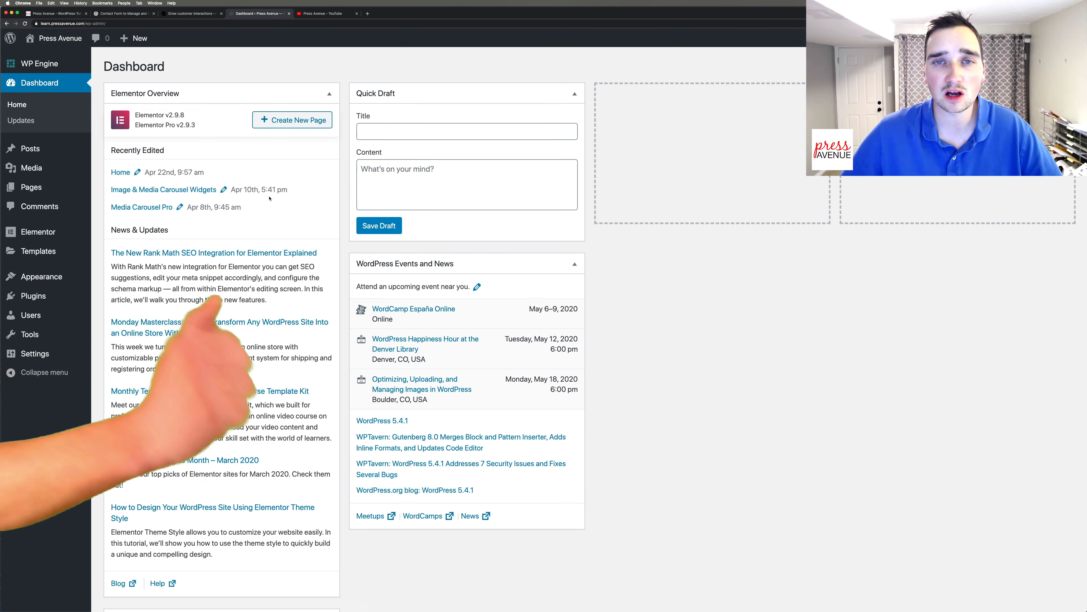
pyautogui.moveTo(35, 296)
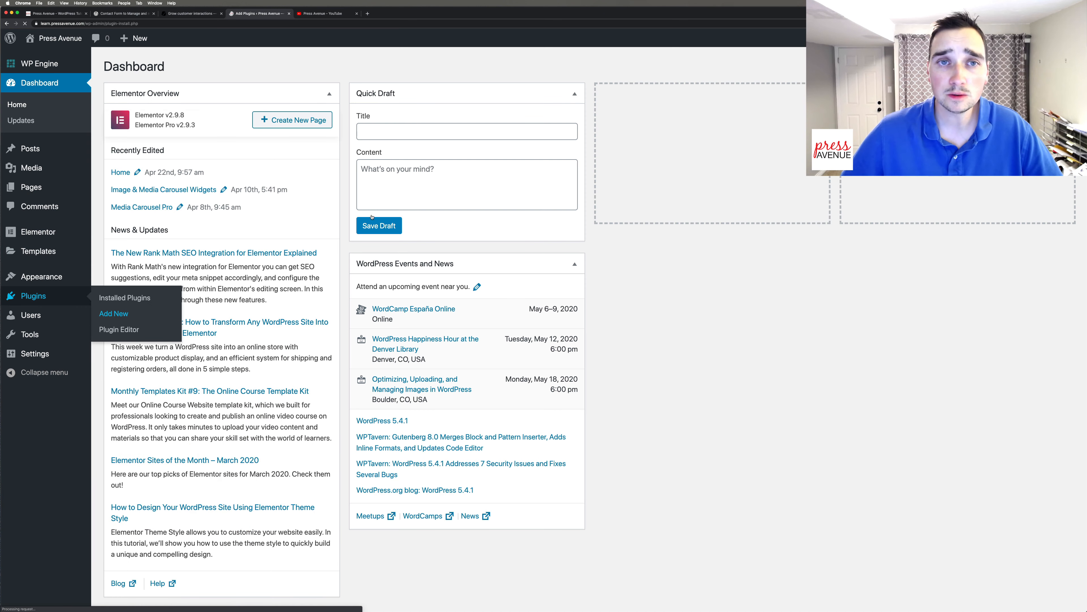
pyautogui.click(115, 314)
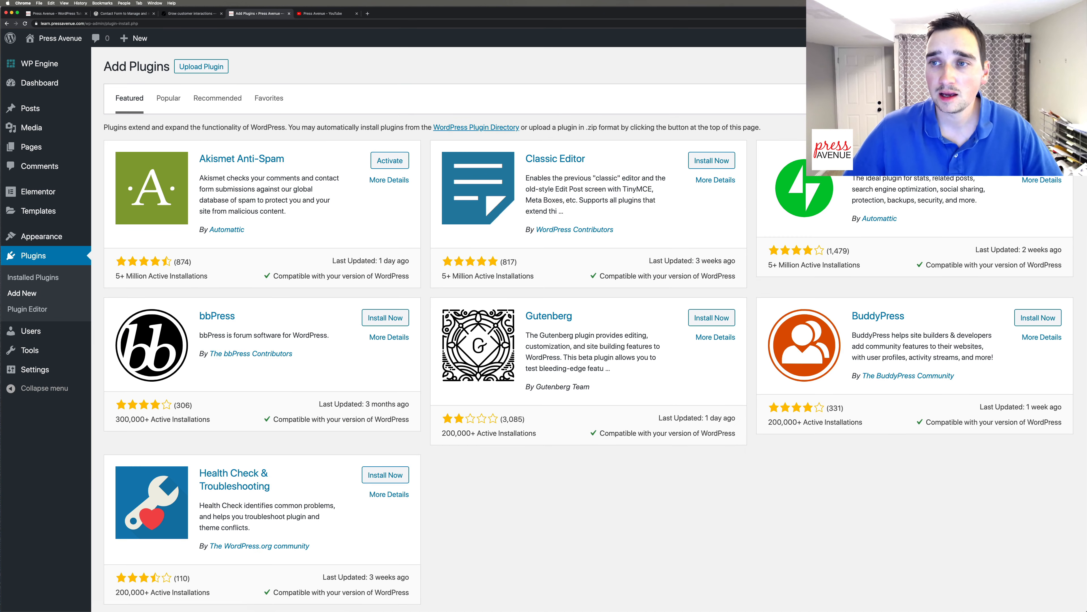
pyautogui.write('happyf')
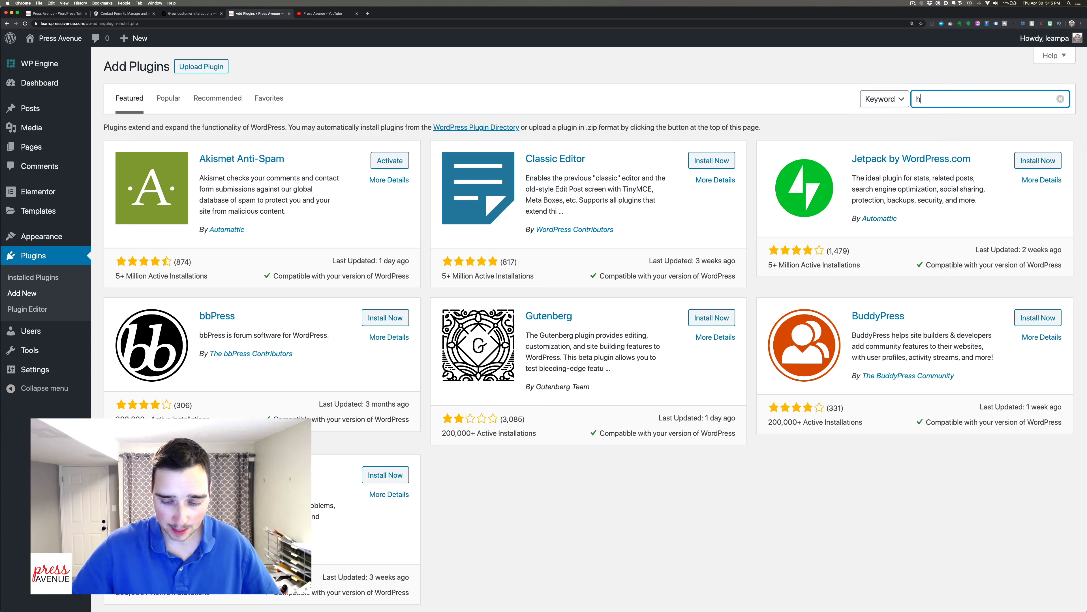
pyautogui.write('orms')
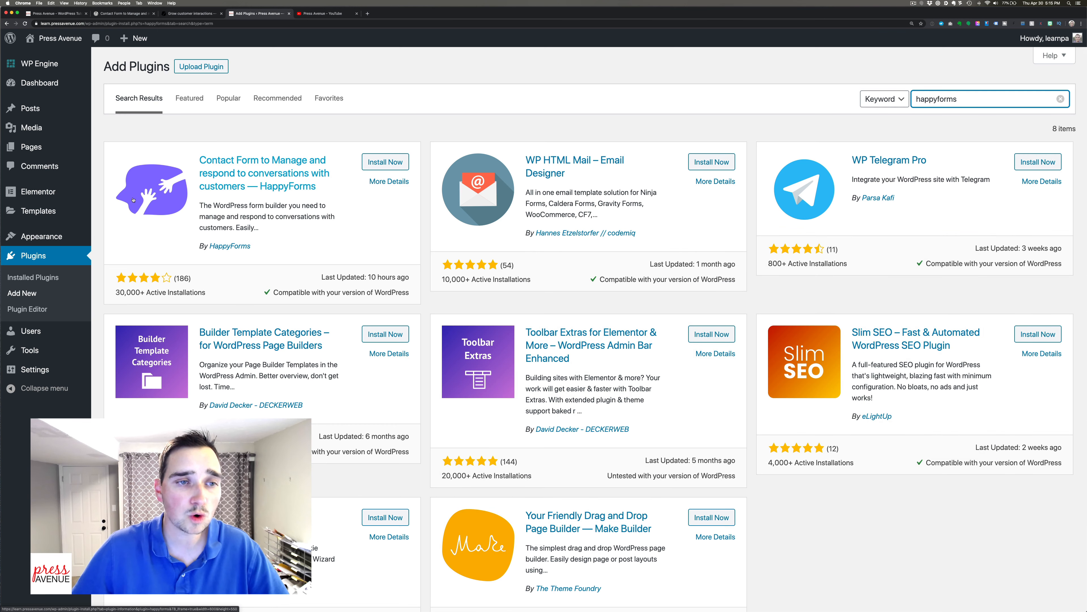
# Install the HappyForms plugin from its search card, then activate it.
pyautogui.click(383, 162)
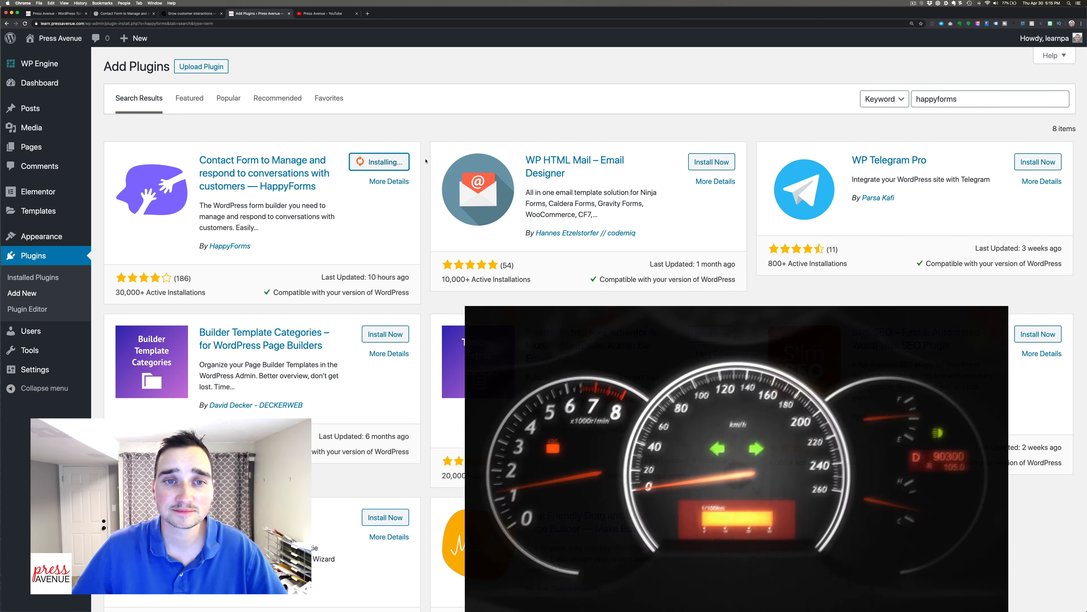
pyautogui.click(403, 161)
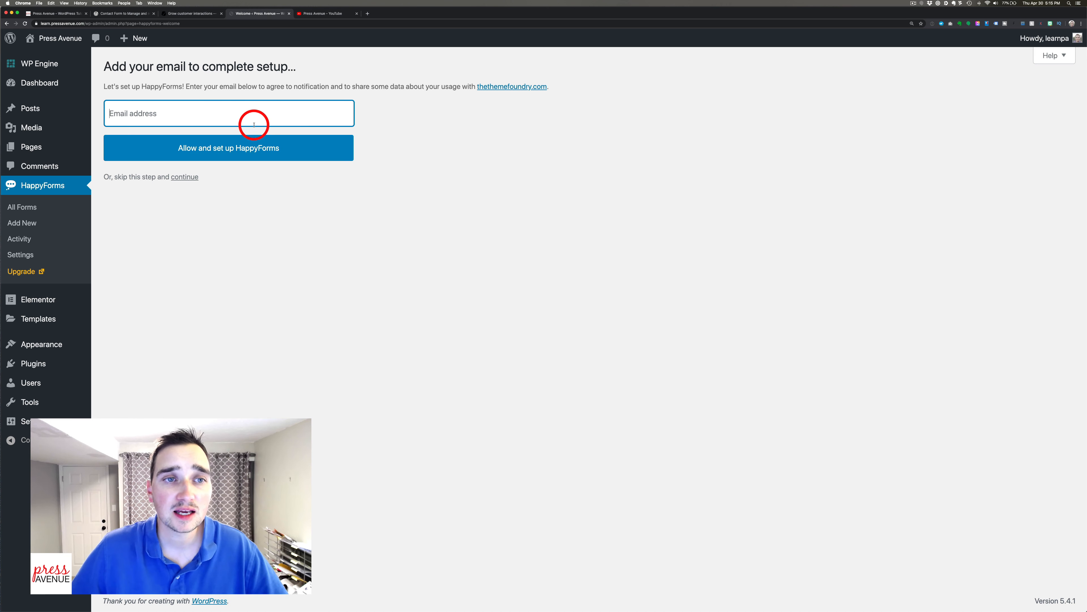
pyautogui.moveTo(194, 86); pyautogui.dragTo(456, 87)
pyautogui.click(455, 87)
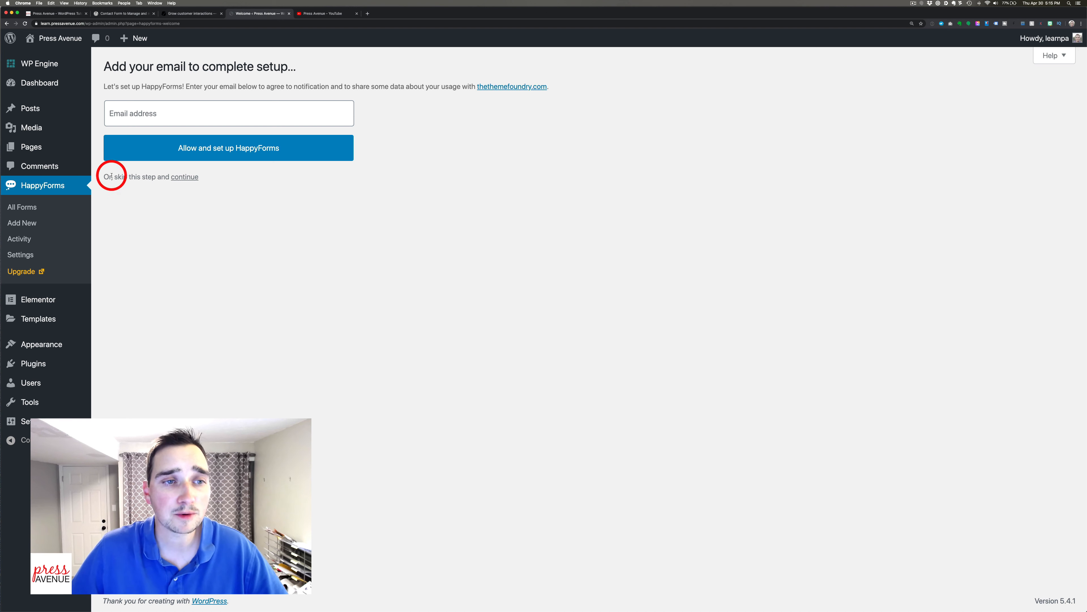
# Skip the HappyForms email signup and start a new untitled form via Add New.
pyautogui.click(184, 176)
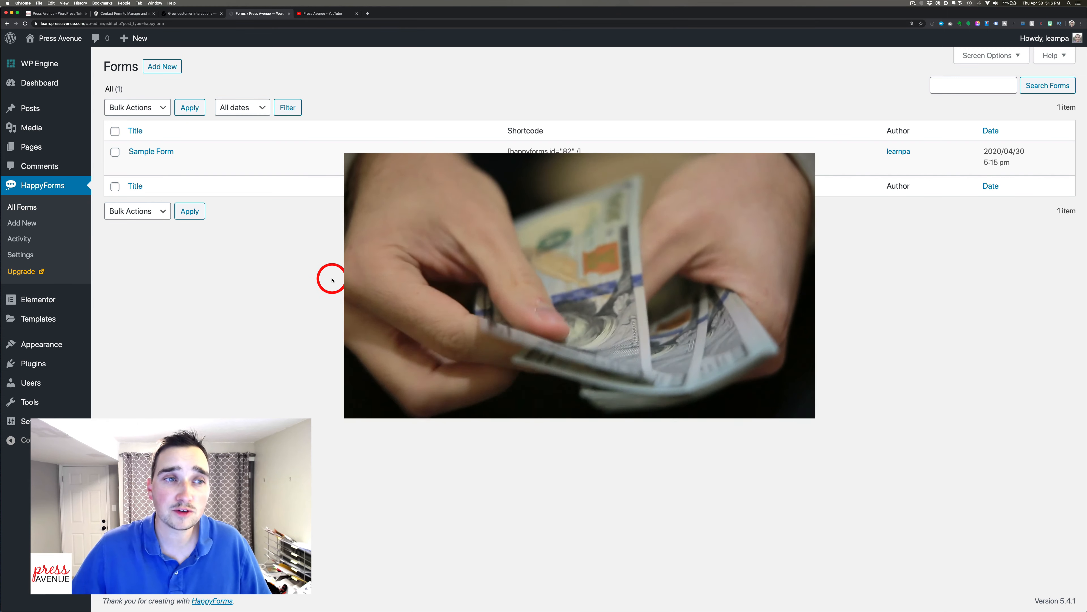
pyautogui.moveTo(218, 172)
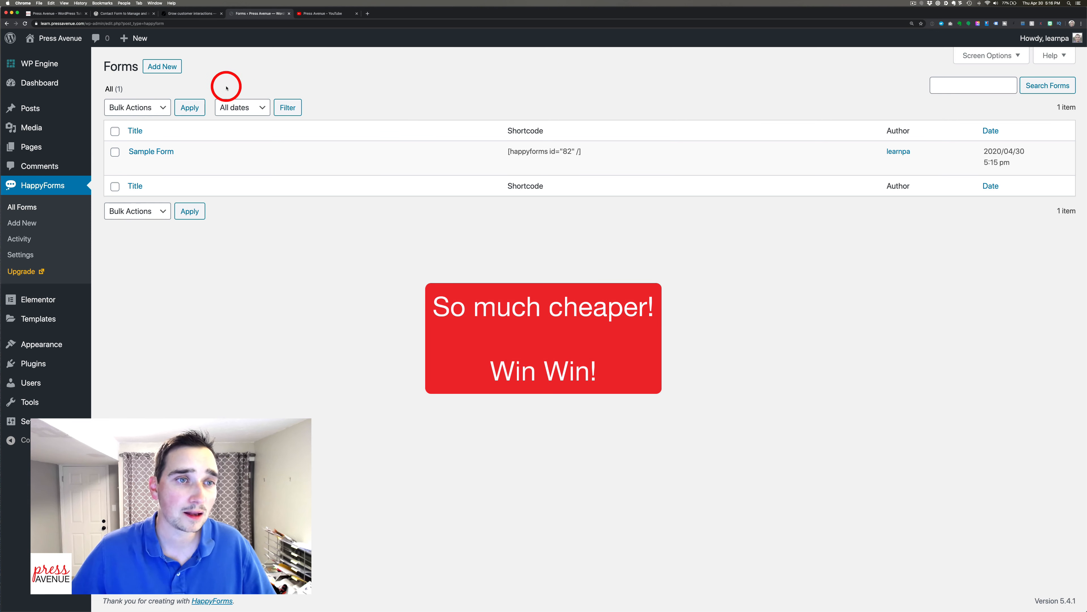
pyautogui.moveTo(150, 158)
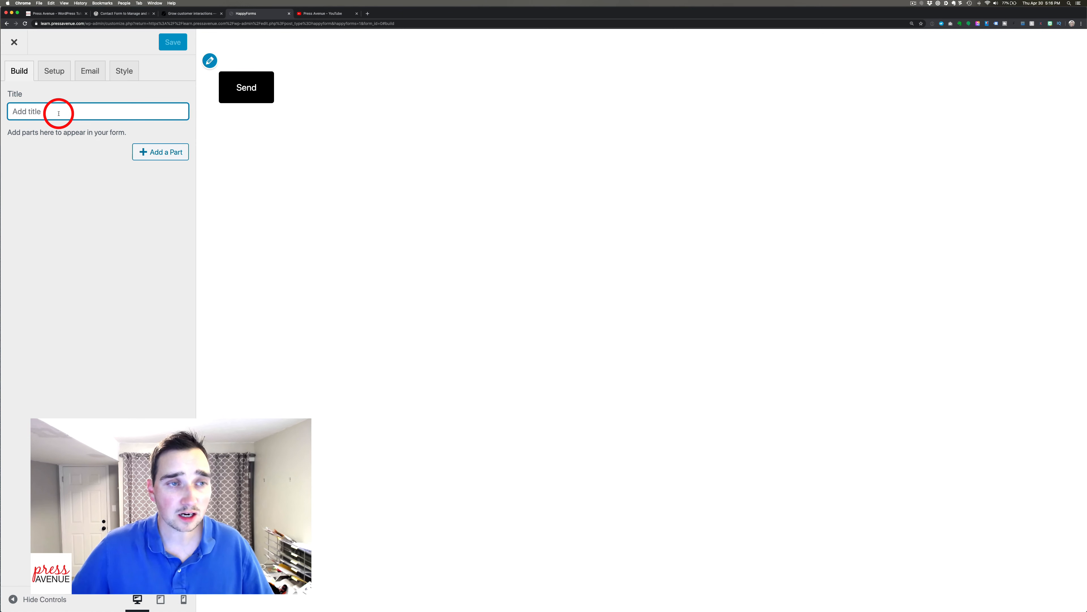
# Enter 'Contact Us' as the new form's title.
pyautogui.write('Contact Us')
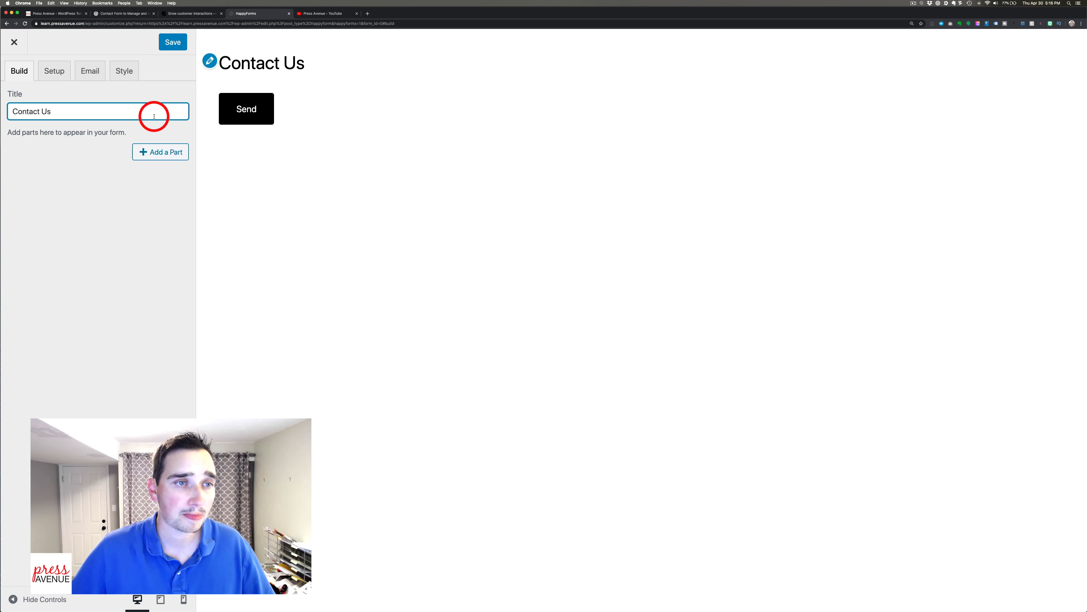
pyautogui.moveTo(19, 133); pyautogui.dragTo(109, 131)
pyautogui.click(110, 131)
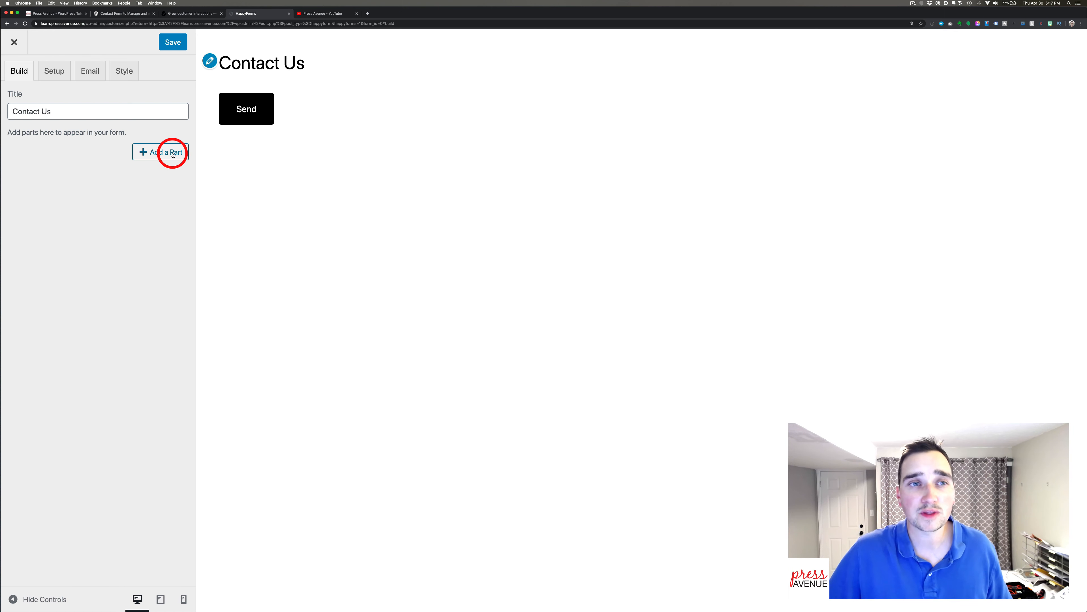
# Browse the Add a Part list, including Short Text, Email, Dropdown and upgrade-only parts.
pyautogui.click(160, 154)
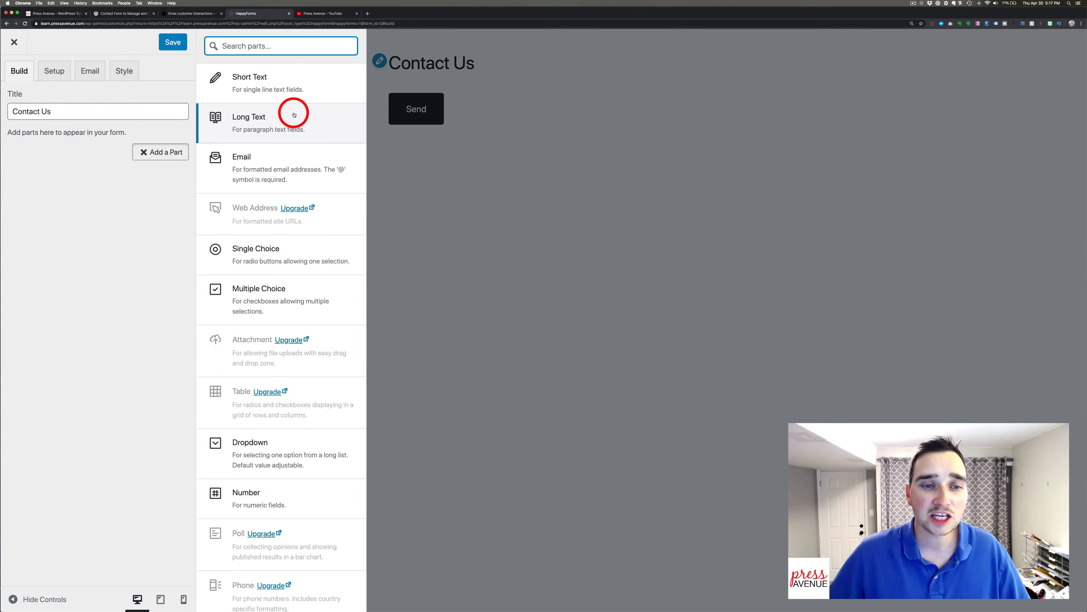
pyautogui.scroll(-4, 292, 112)
pyautogui.scroll(-8, 293, 113)
pyautogui.scroll(15, 291, 111)
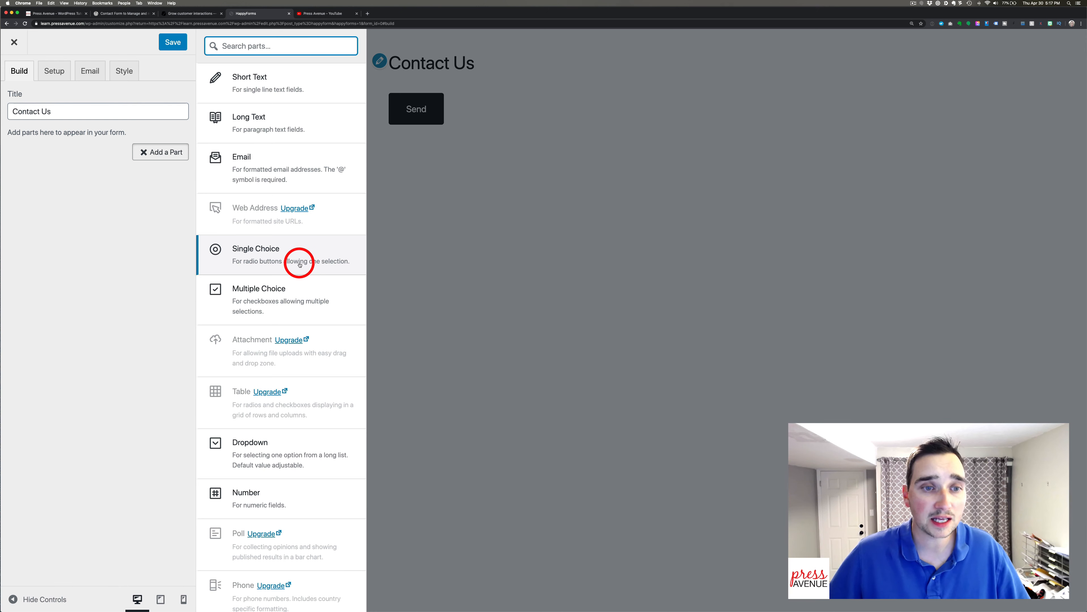
pyautogui.scroll(-5, 300, 264)
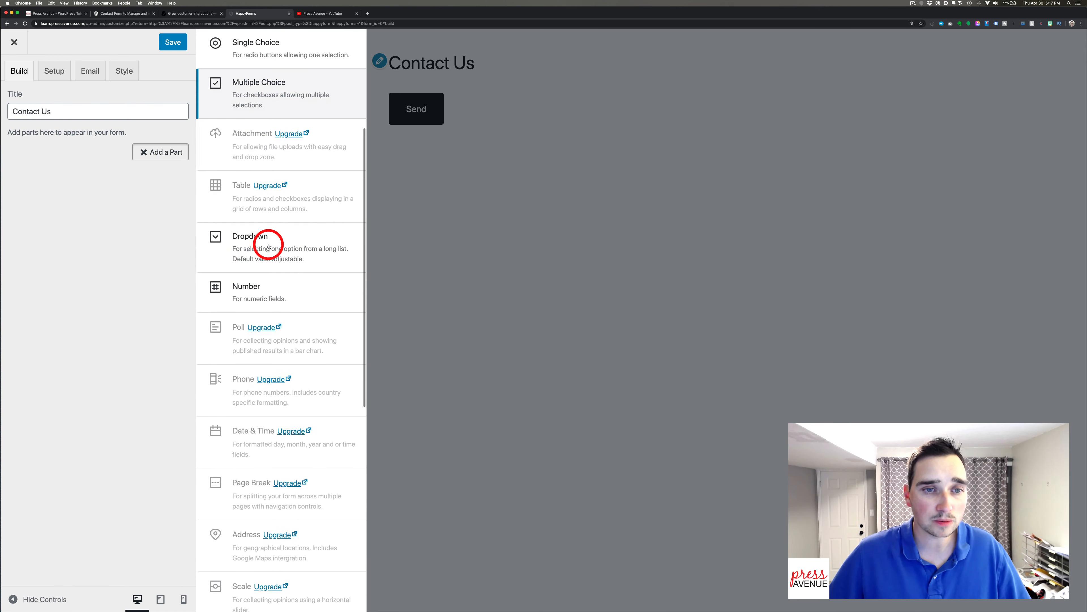
pyautogui.scroll(-3, 286, 284)
pyautogui.scroll(-8, 287, 290)
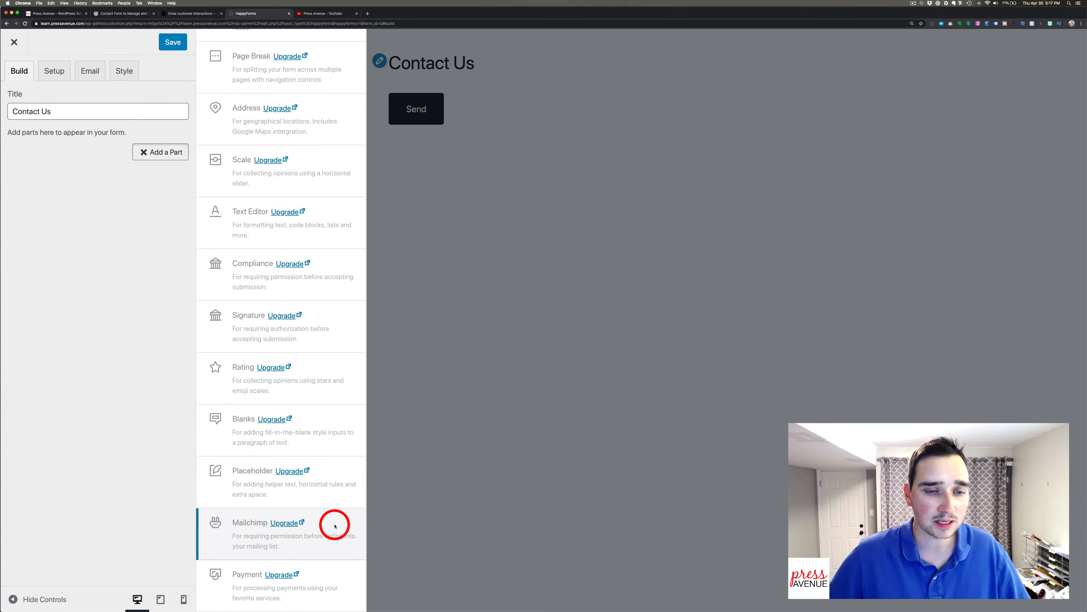
pyautogui.scroll(14, 302, 523)
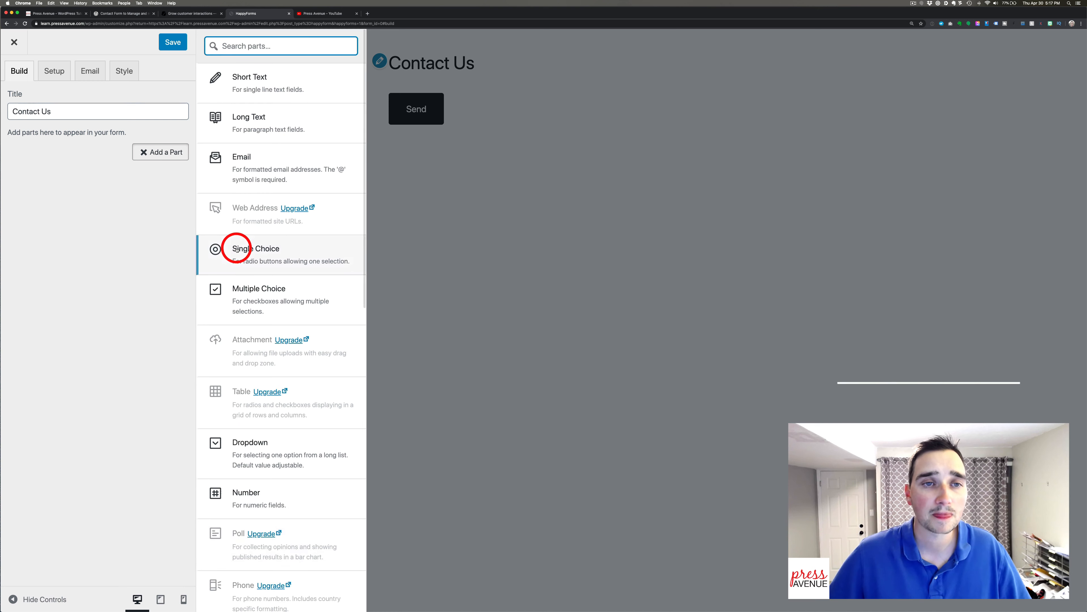
# Add a Short Text part labelled 'Your Name'.
pyautogui.click(286, 81)
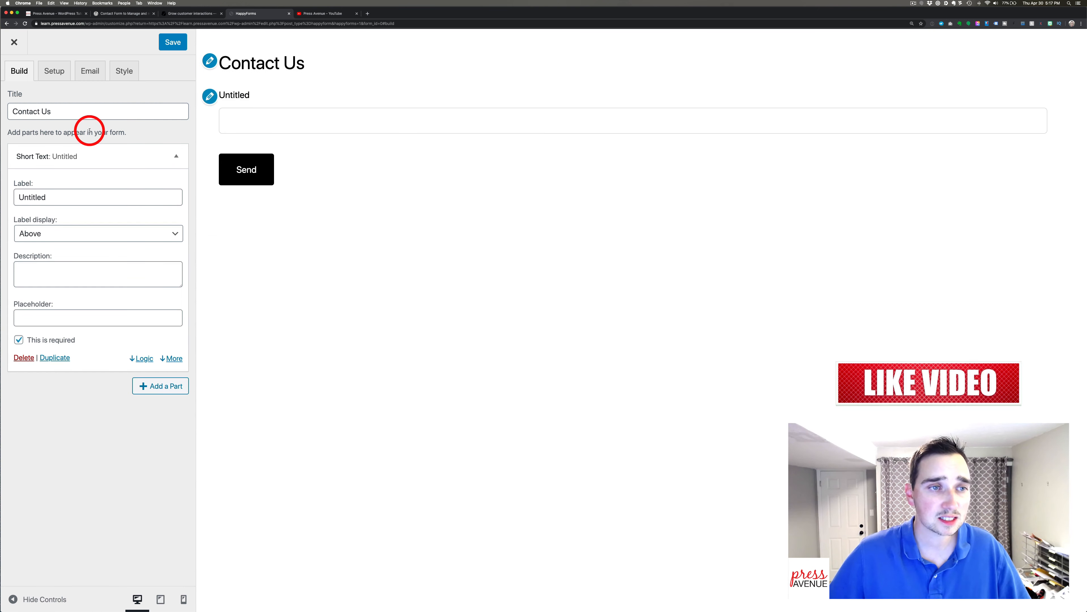
pyautogui.tripleClick(58, 197)
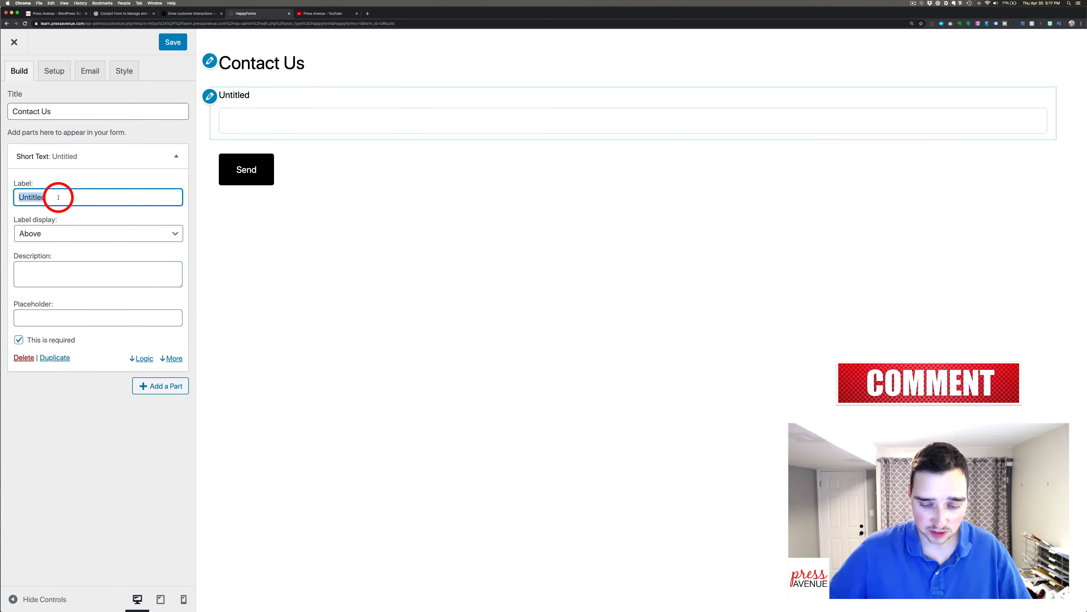
pyautogui.write('Your Name')
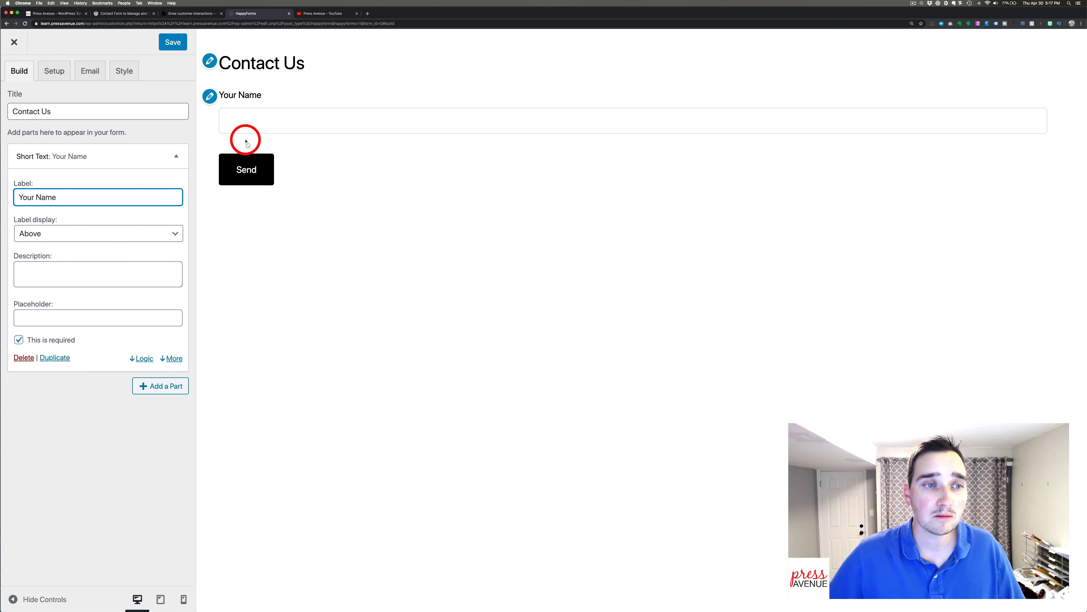
# Try the Left and Inside label positions, then set the label back to Above.
pyautogui.click(69, 236)
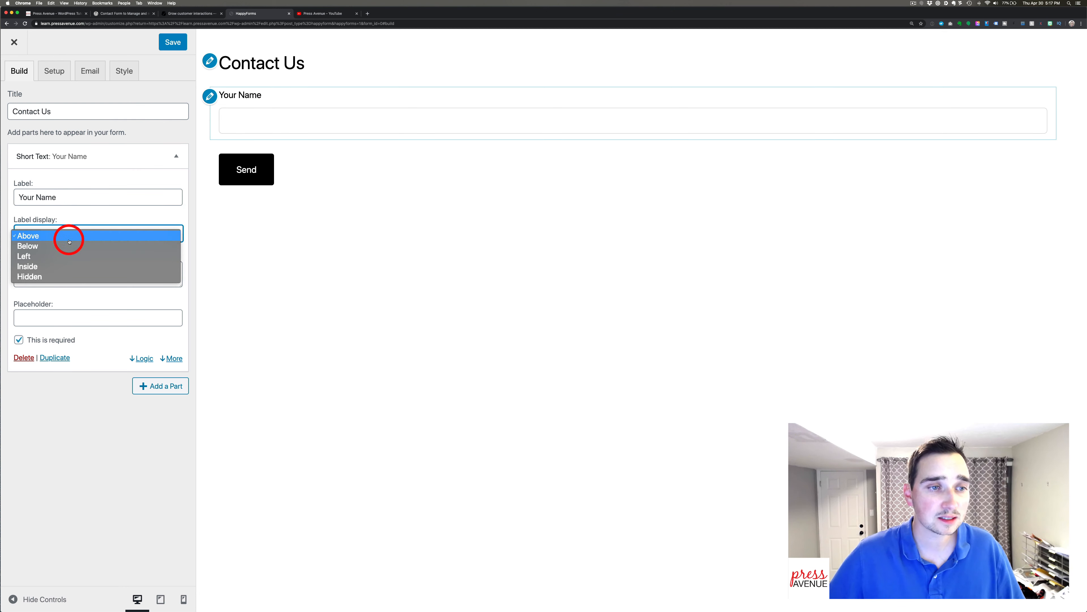
pyautogui.click(67, 255)
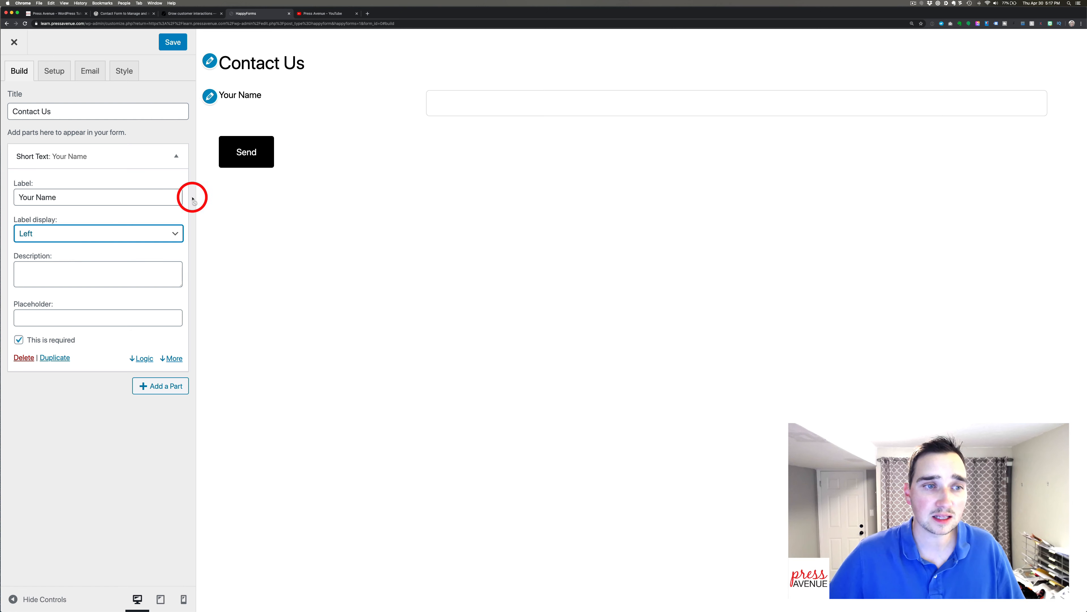
pyautogui.click(112, 234)
pyautogui.click(109, 246)
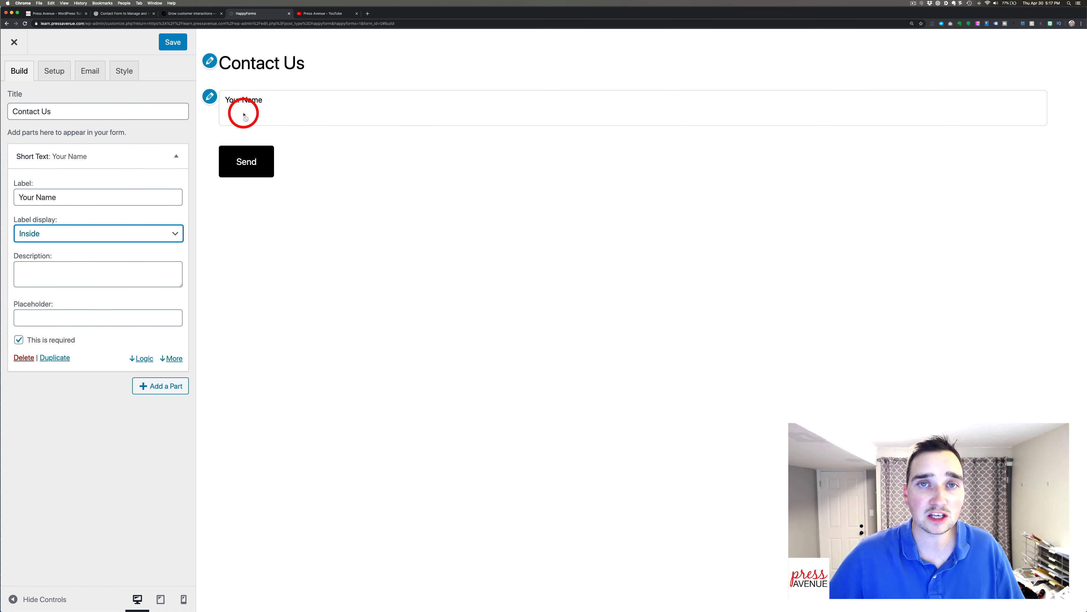
pyautogui.click(104, 234)
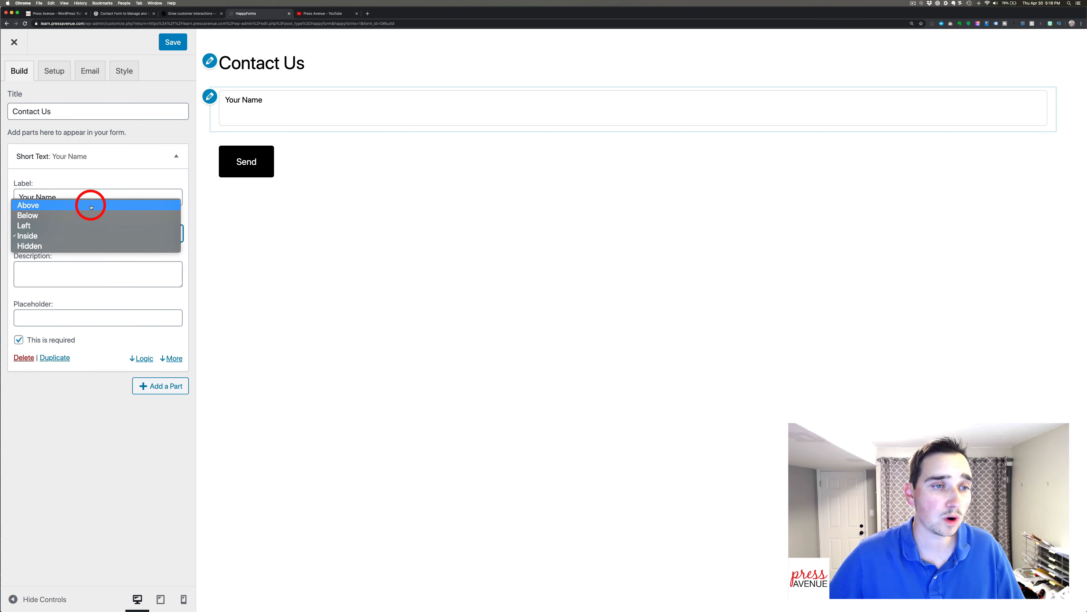
pyautogui.click(91, 207)
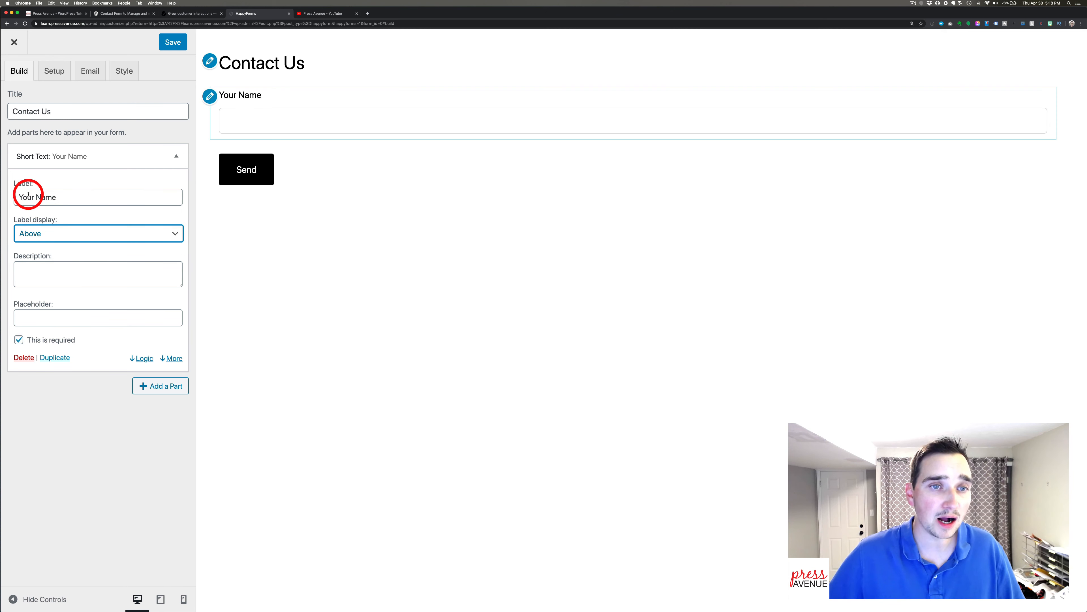
pyautogui.click(67, 317)
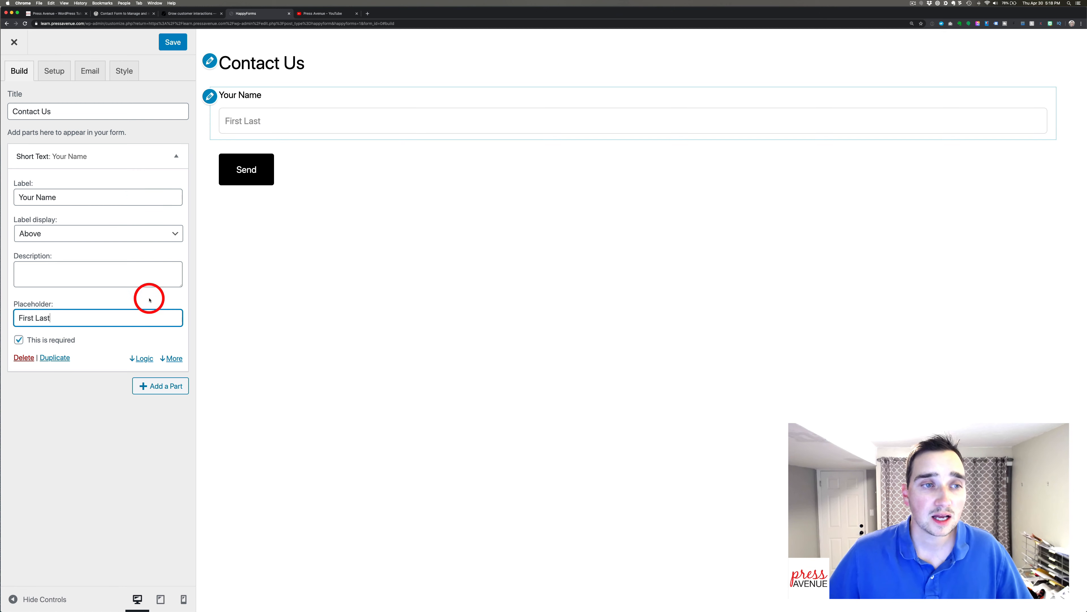
# Set the Your Name field to Half width and duplicate it.
pyautogui.click(177, 359)
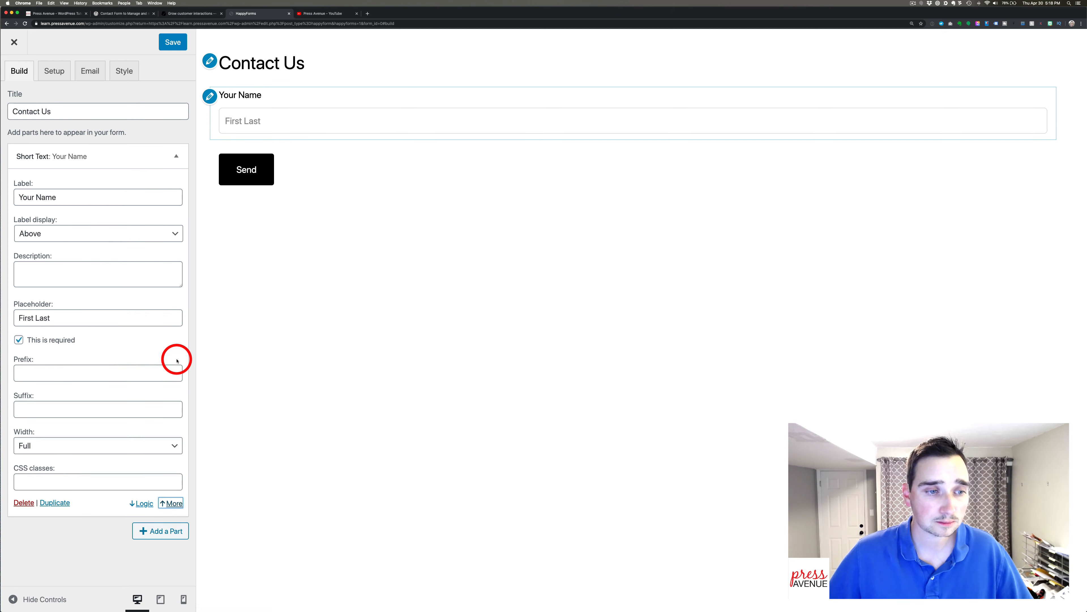
pyautogui.click(56, 449)
pyautogui.click(57, 458)
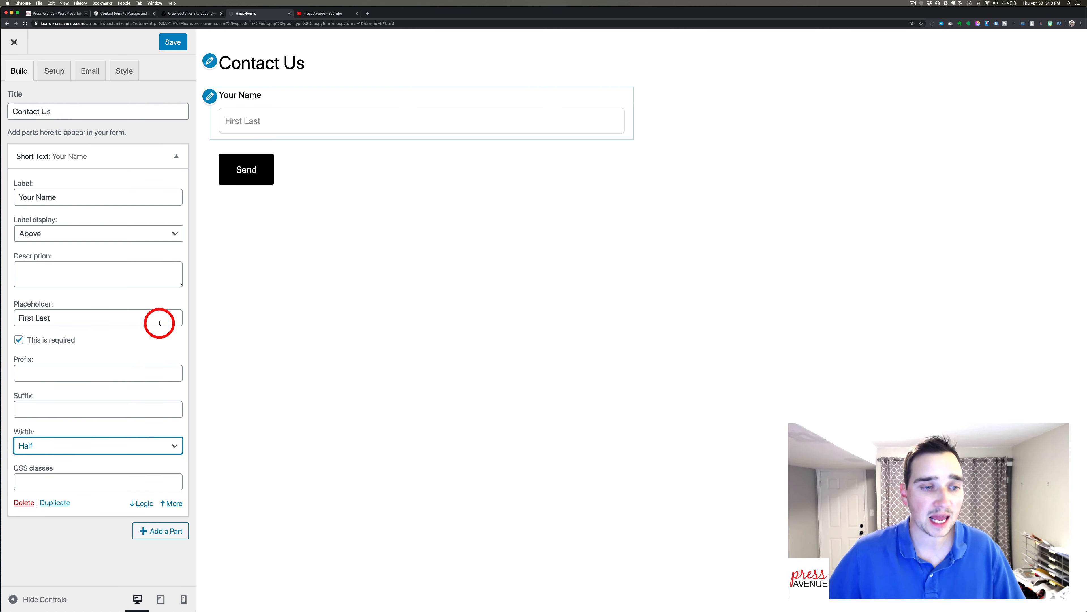
pyautogui.click(61, 505)
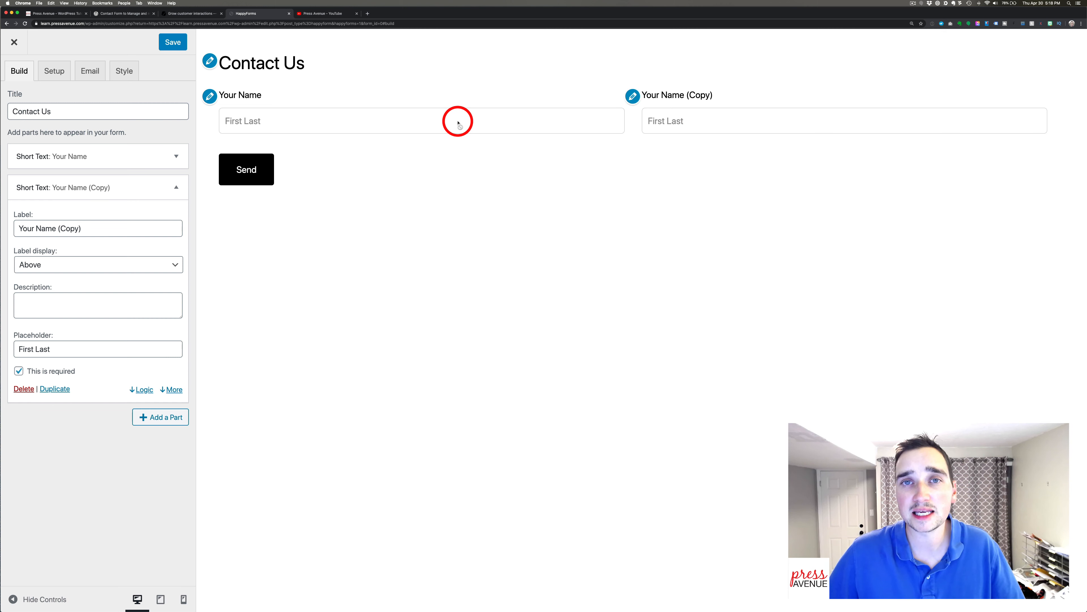
# Relabel the copied field from 'Your Name (Copy)' to 'Last Name'.
pyautogui.click(171, 389)
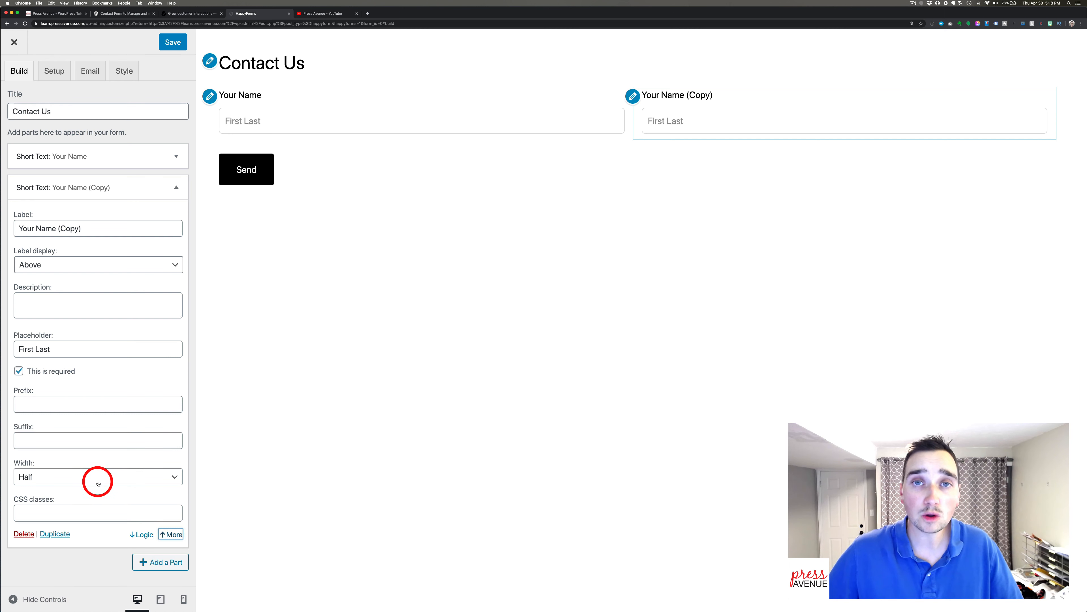
pyautogui.click(59, 510)
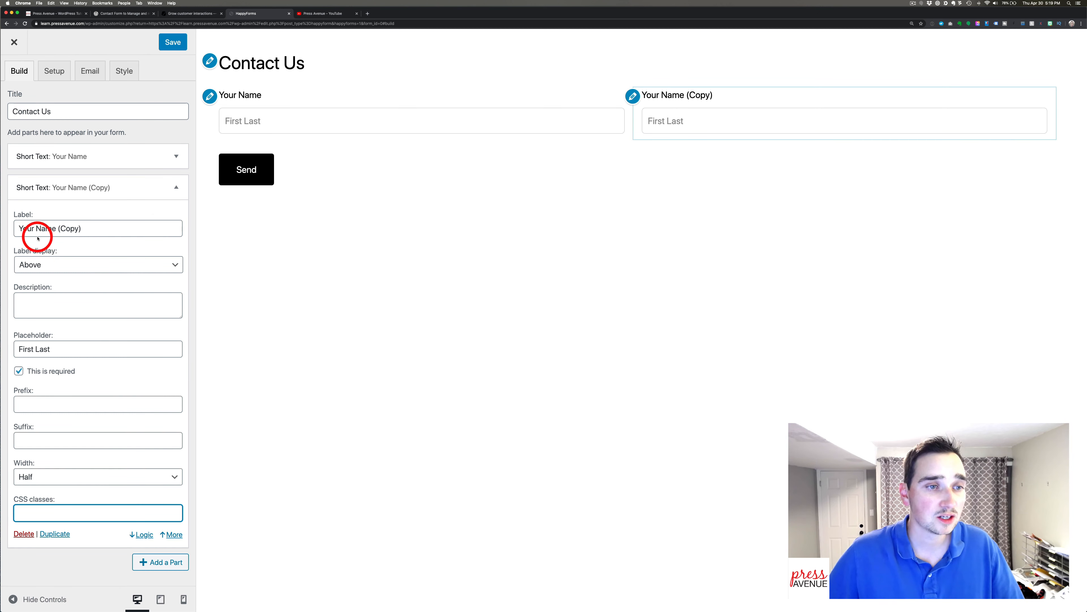
pyautogui.doubleClick(27, 228)
pyautogui.write('LAst')
pyautogui.moveTo(56, 229); pyautogui.dragTo(88, 228)
pyautogui.press('BackSpace')
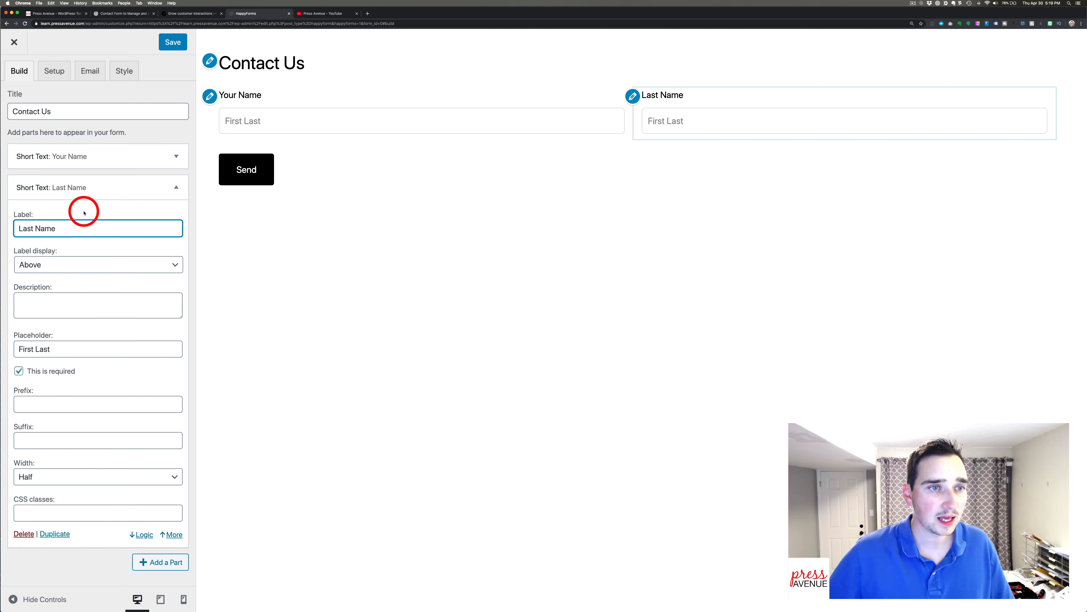
# Relabel Your Name as 'First Name' and clear its 'First Last' placeholder.
pyautogui.click(176, 156)
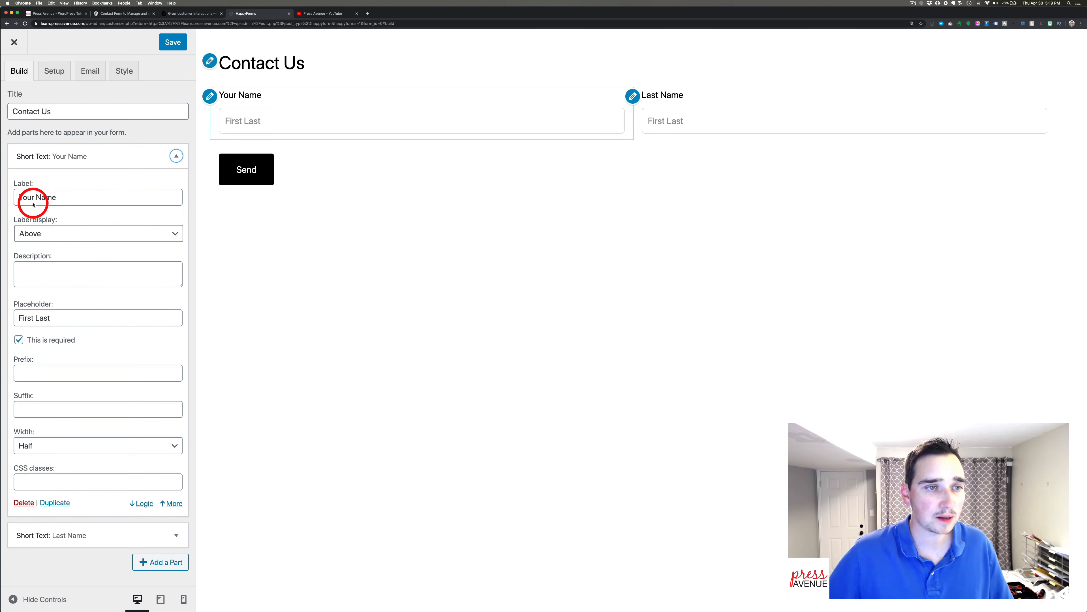
pyautogui.doubleClick(26, 197)
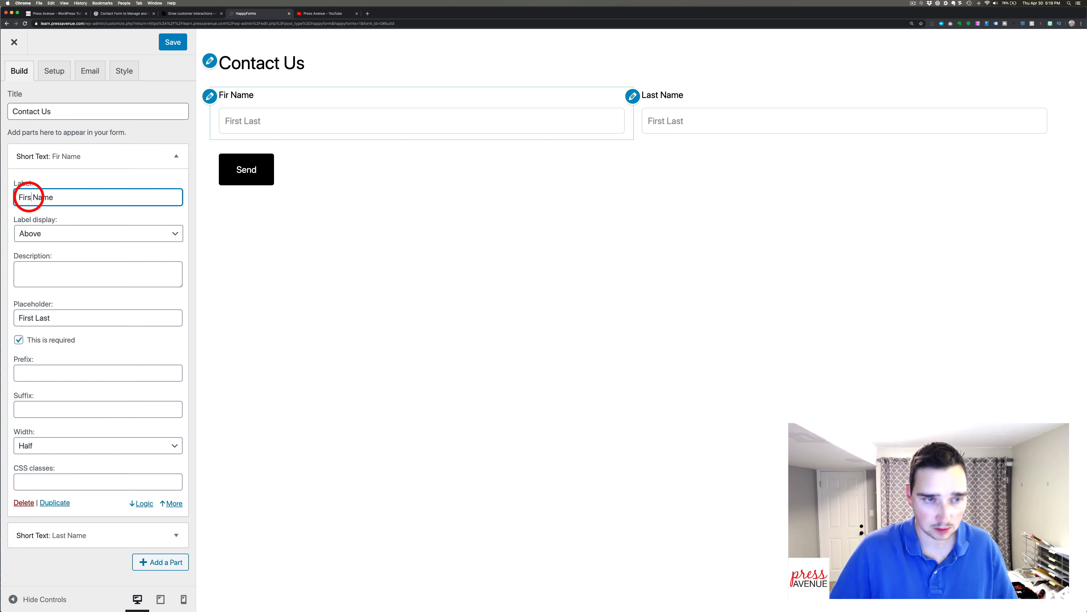
pyautogui.write('t')
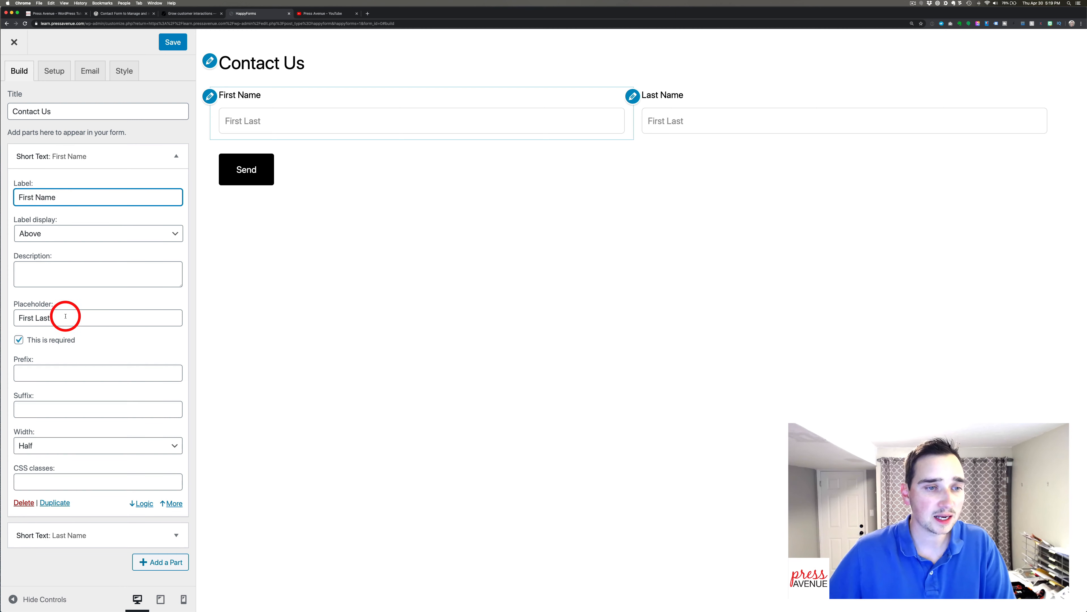
pyautogui.moveTo(65, 316); pyautogui.dragTo(19, 316)
pyautogui.press('BackSpace')
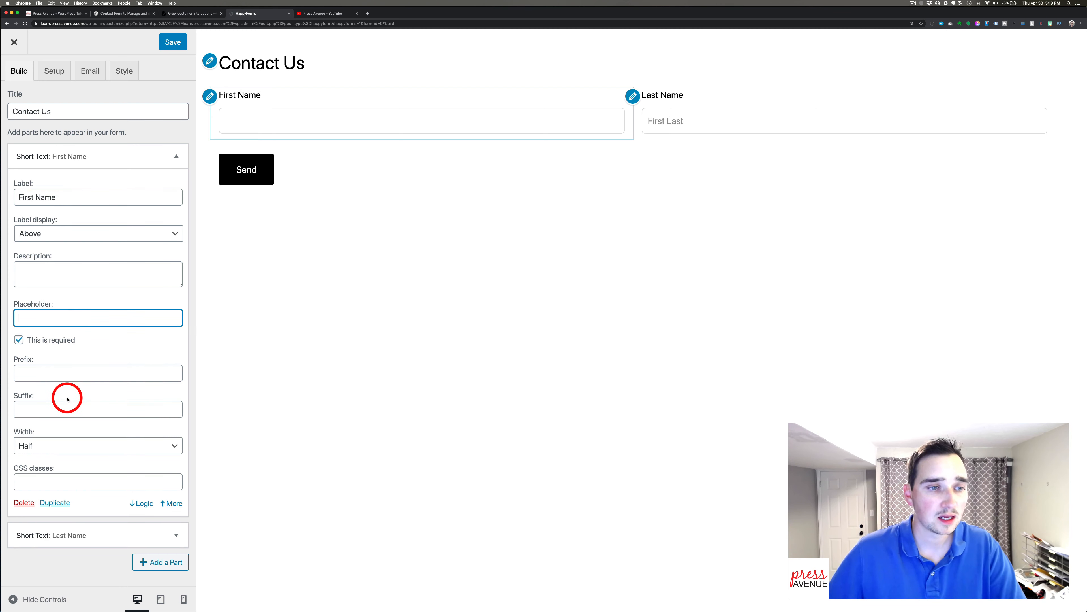
# Toggle First Name's required setting off and back on, then collapse its advanced settings.
pyautogui.click(33, 345)
pyautogui.click(65, 340)
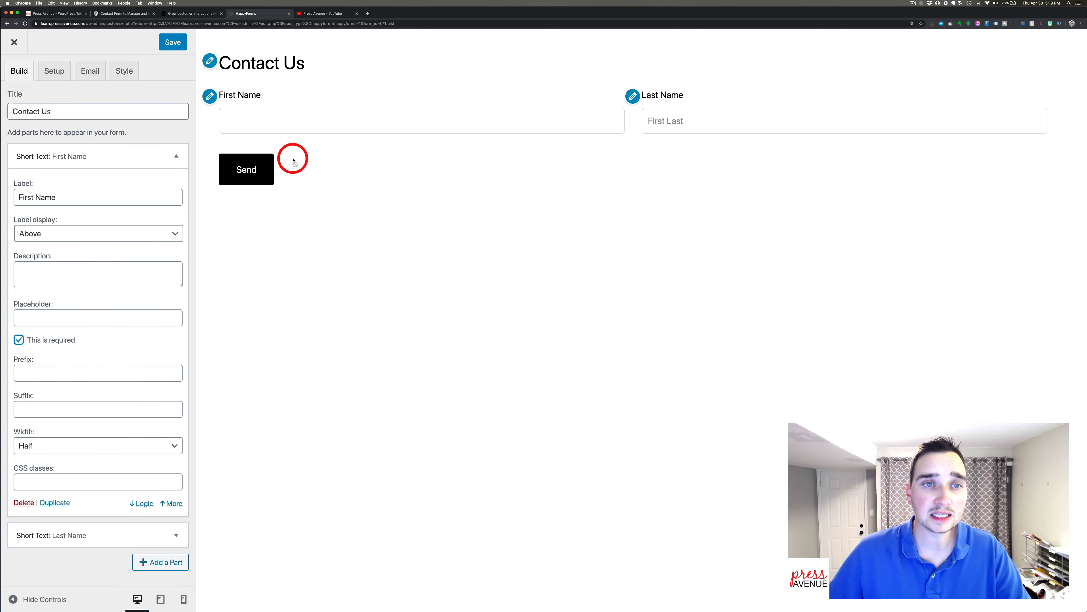
pyautogui.click(60, 339)
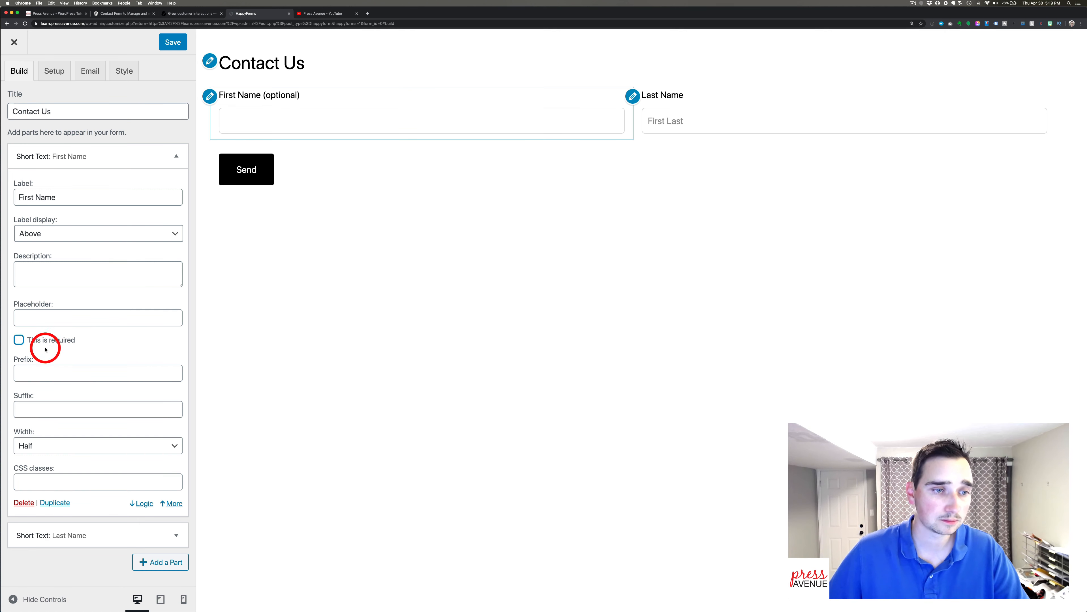
pyautogui.click(42, 339)
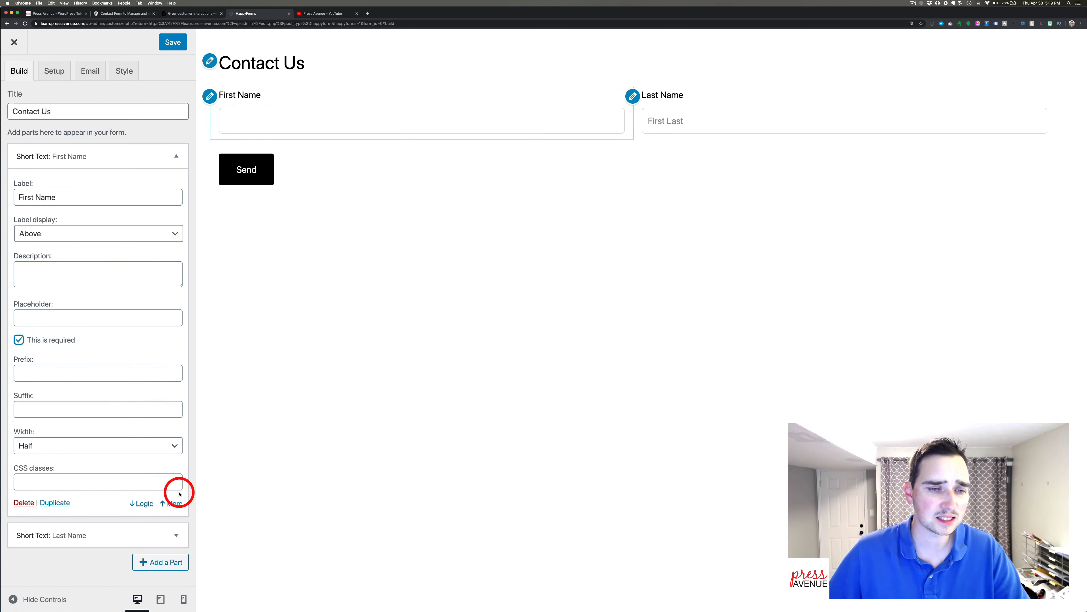
pyautogui.click(174, 503)
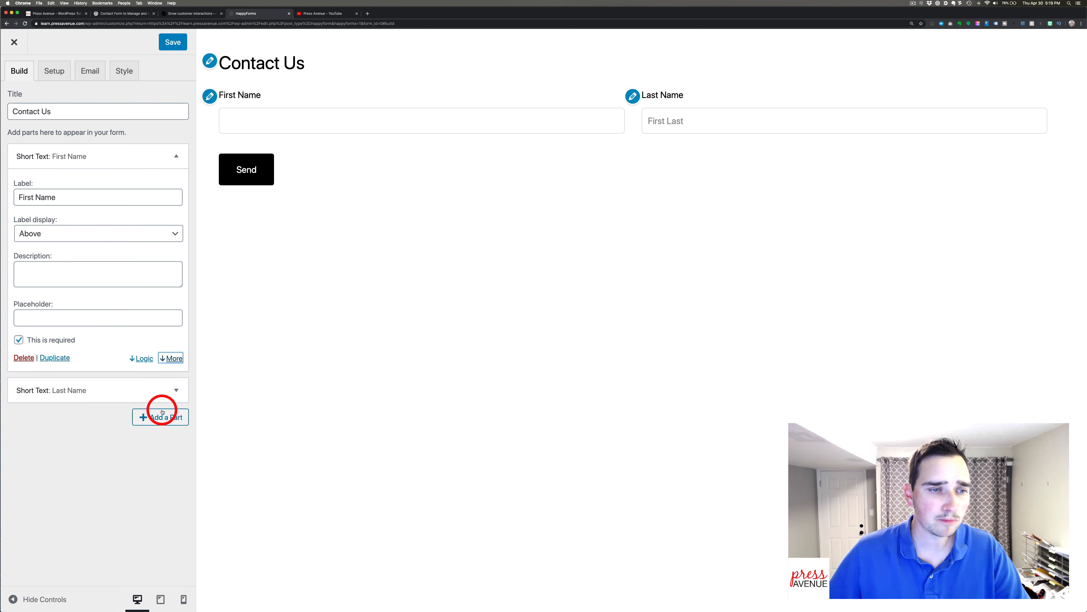
# Clear the Last Name placeholder, view its conditional logic options, and collapse it.
pyautogui.click(175, 389)
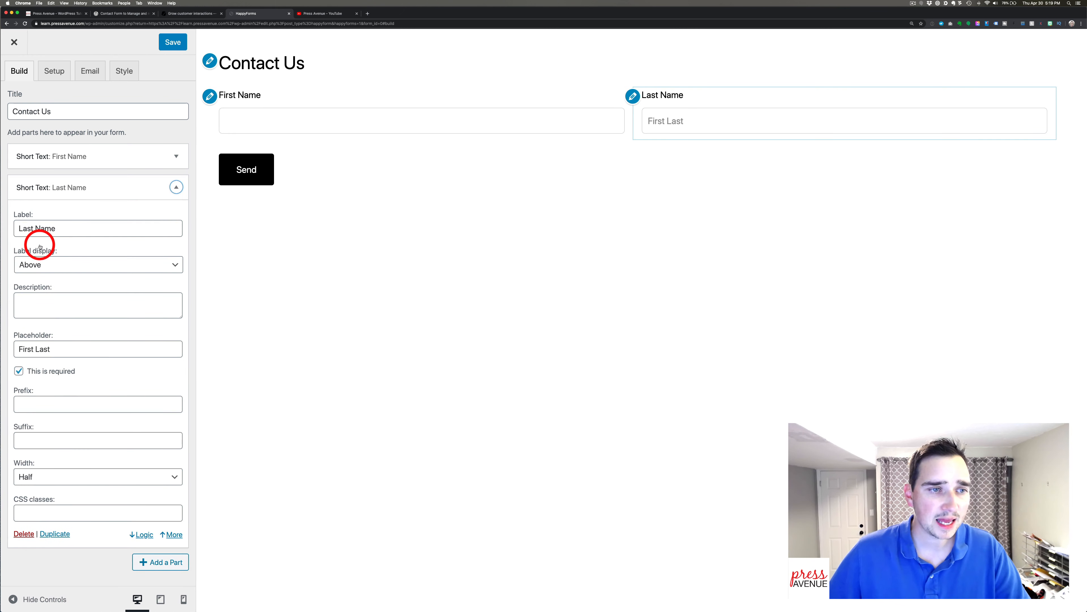
pyautogui.moveTo(62, 350); pyautogui.dragTo(1, 351)
pyautogui.press('BackSpace')
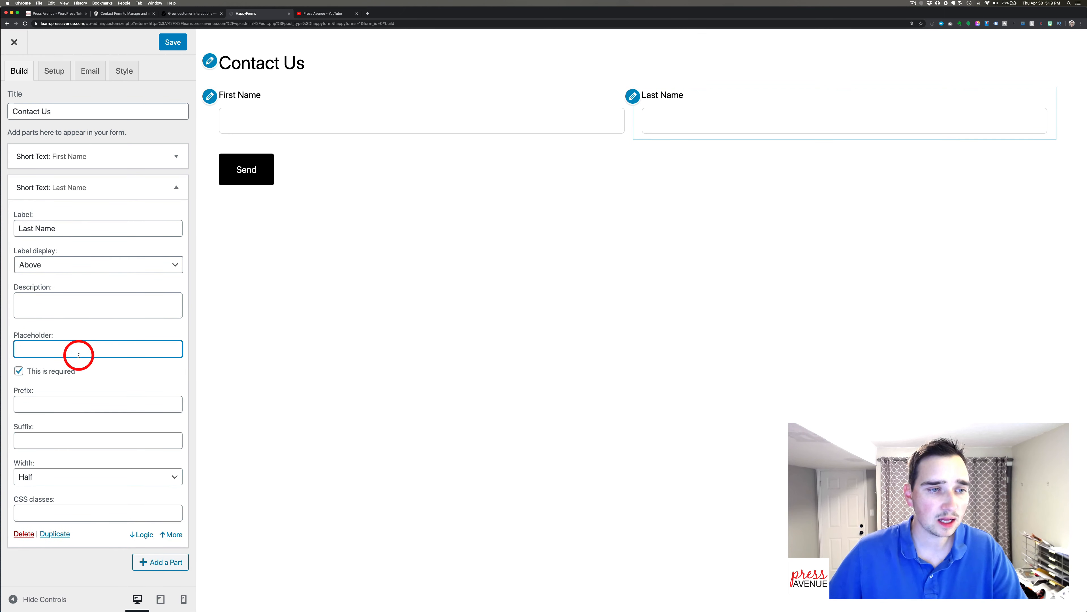
pyautogui.click(144, 534)
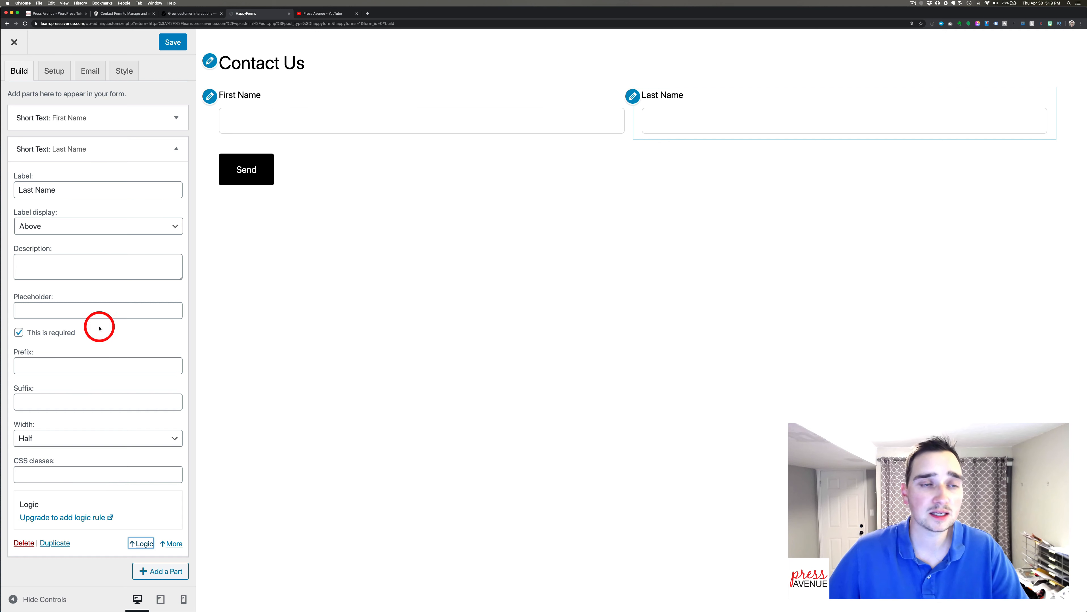
pyautogui.click(175, 151)
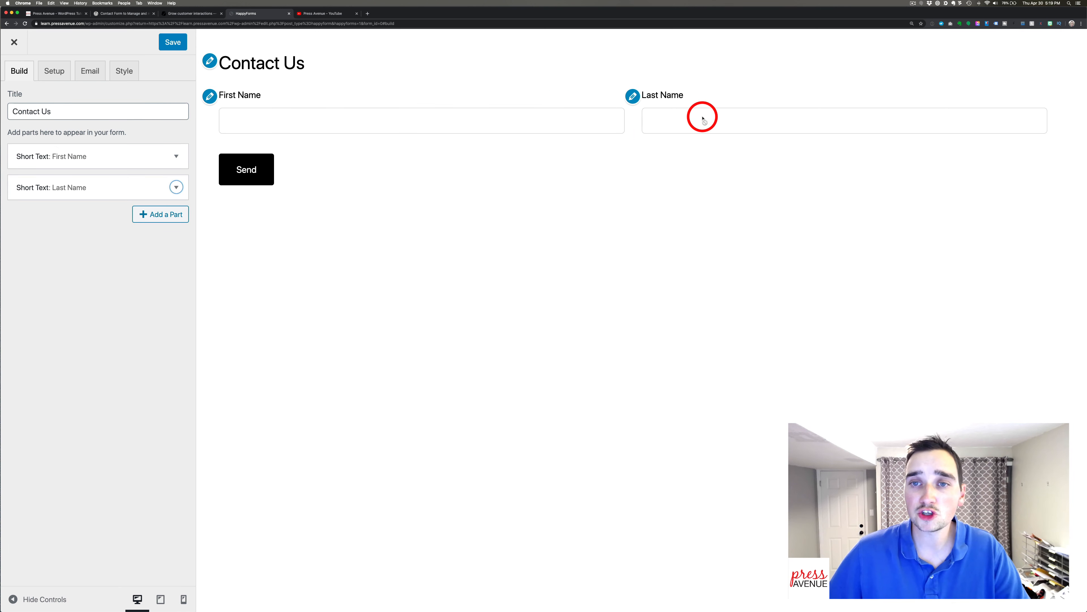
# Keep First Name's label above the field and set its width to Third.
pyautogui.click(172, 195)
pyautogui.click(124, 351)
pyautogui.scroll(-1, 124, 353)
pyautogui.scroll(1, 124, 352)
pyautogui.click(173, 159)
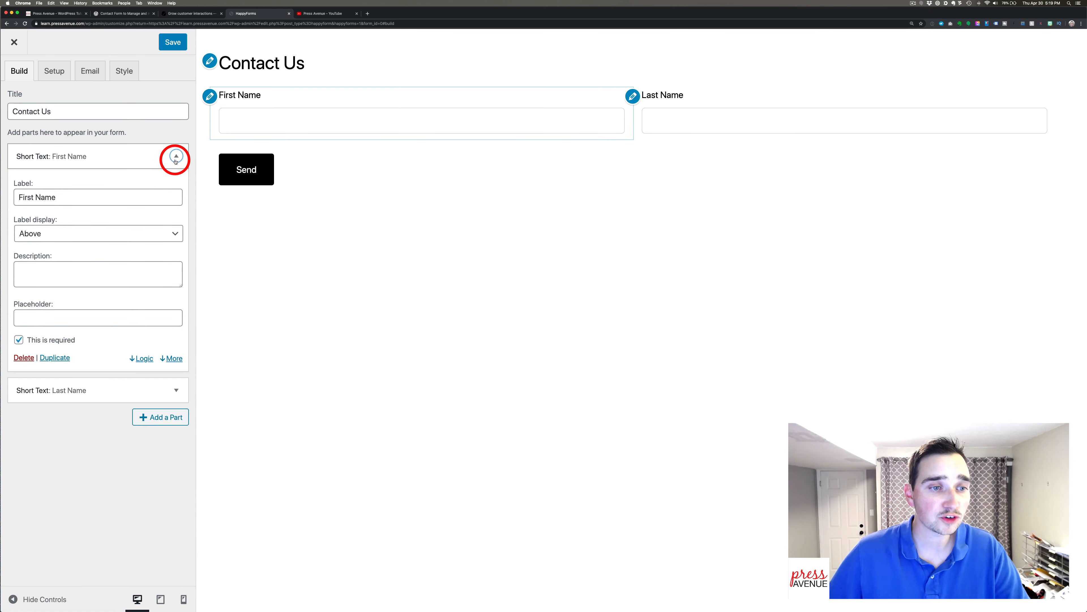
pyautogui.click(100, 234)
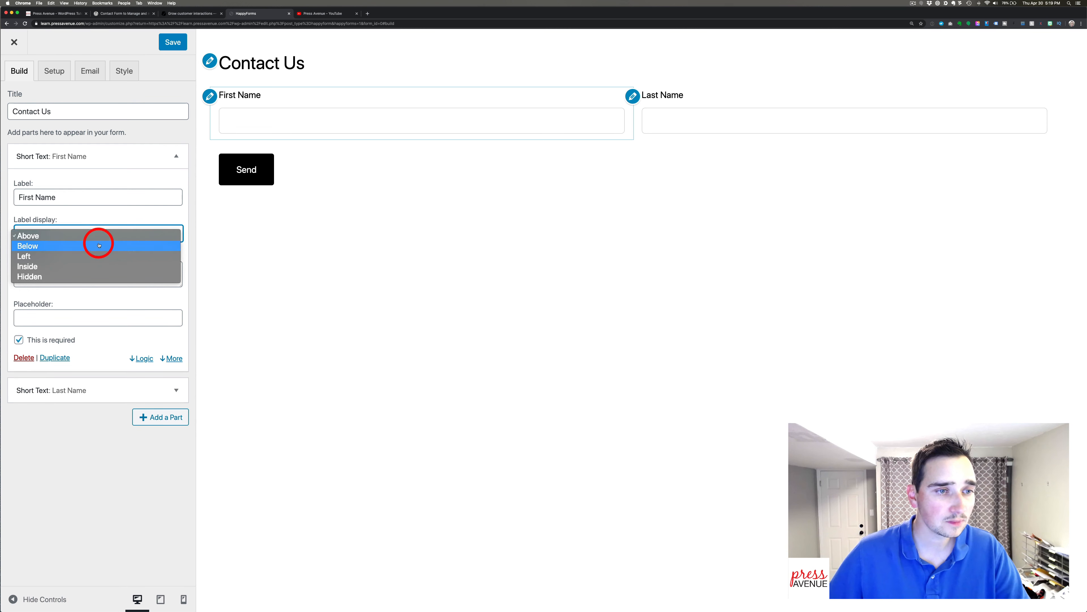
pyautogui.click(171, 360)
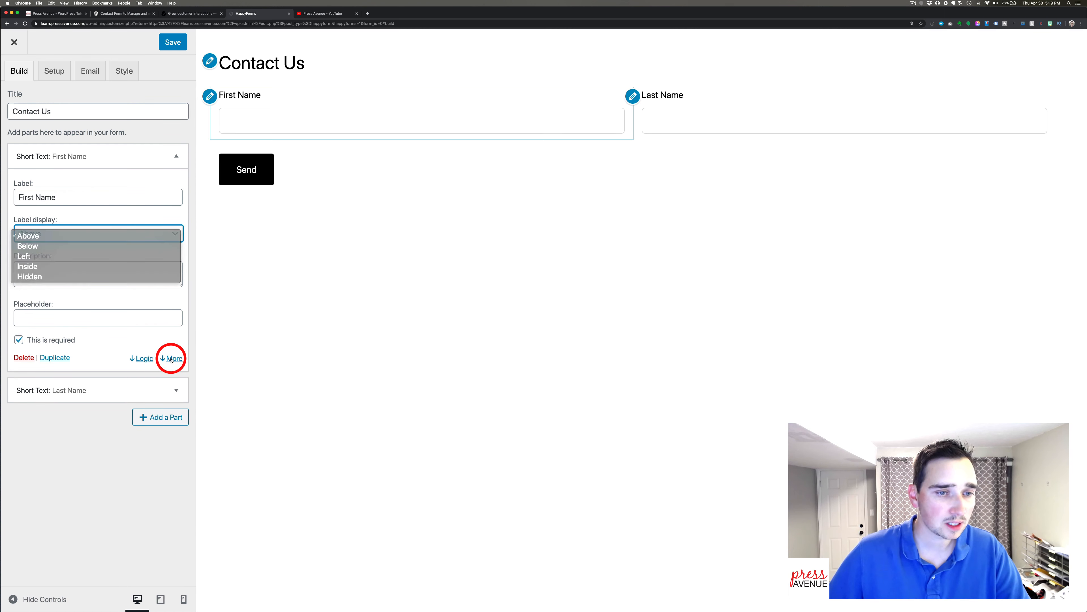
pyautogui.click(174, 359)
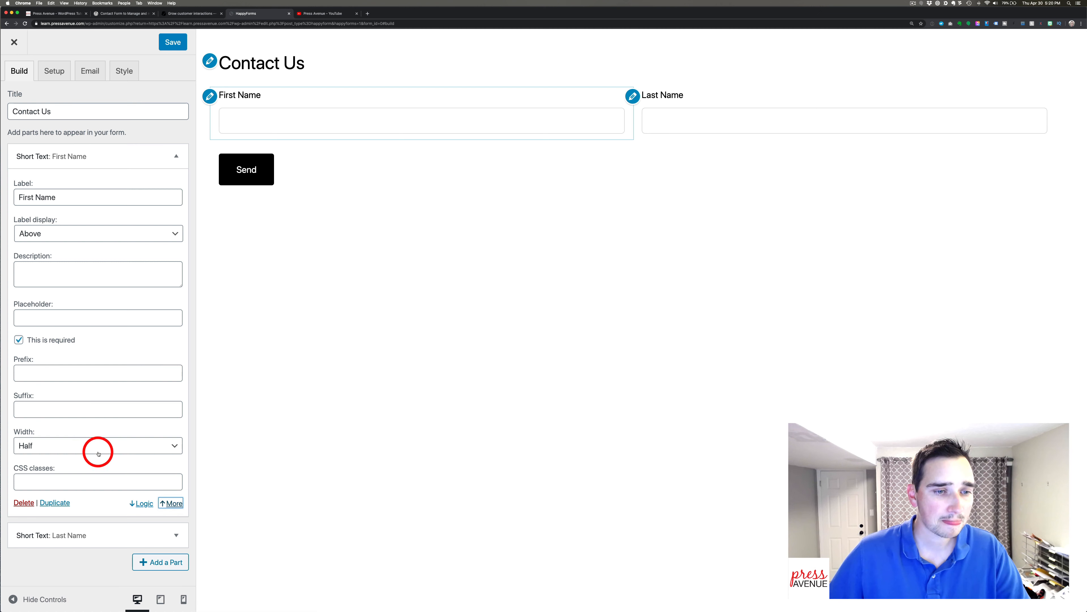
pyautogui.click(97, 447)
pyautogui.click(100, 462)
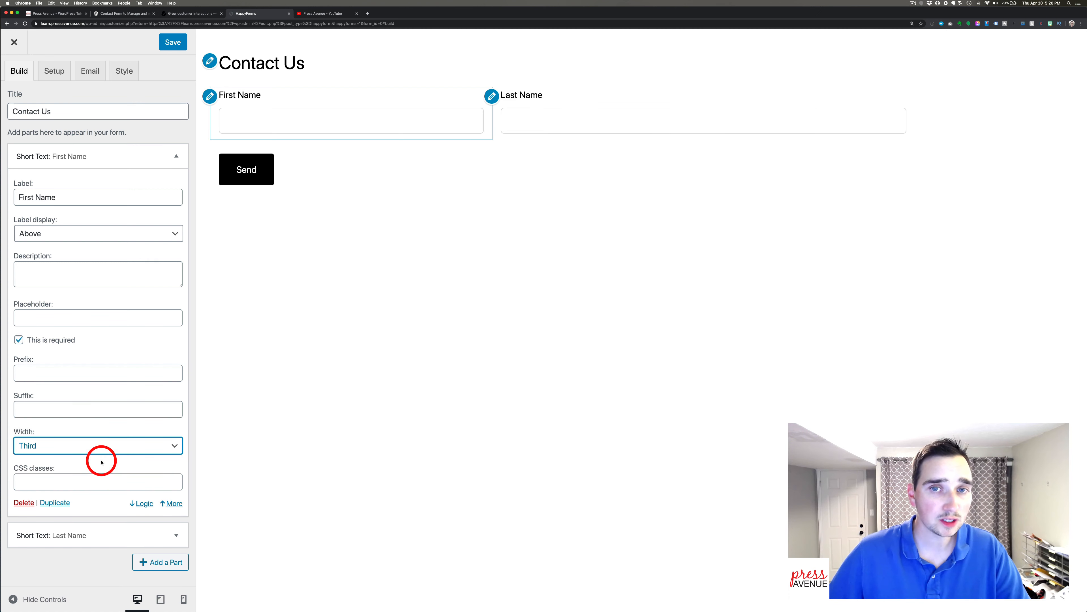
# Set Last Name's width to Third and duplicate it.
pyautogui.click(175, 534)
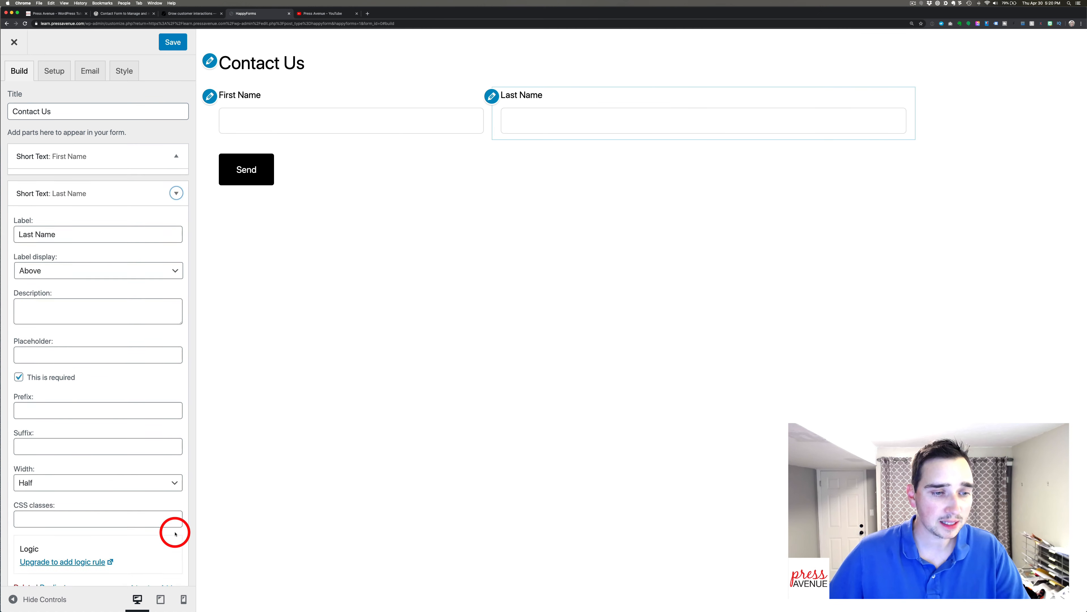
pyautogui.click(74, 479)
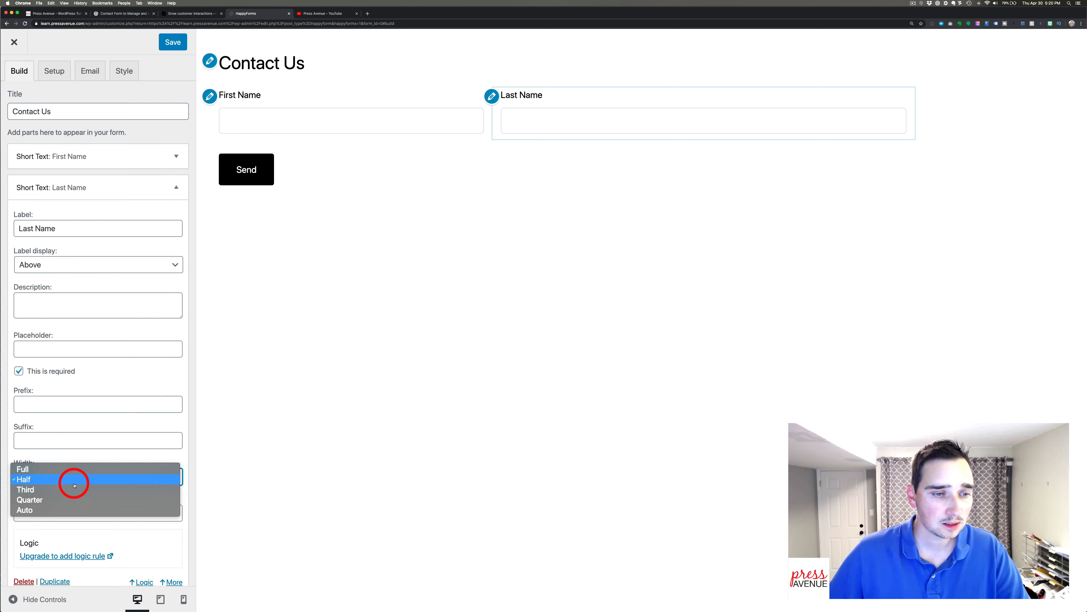
pyautogui.click(77, 489)
pyautogui.scroll(-2, 114, 498)
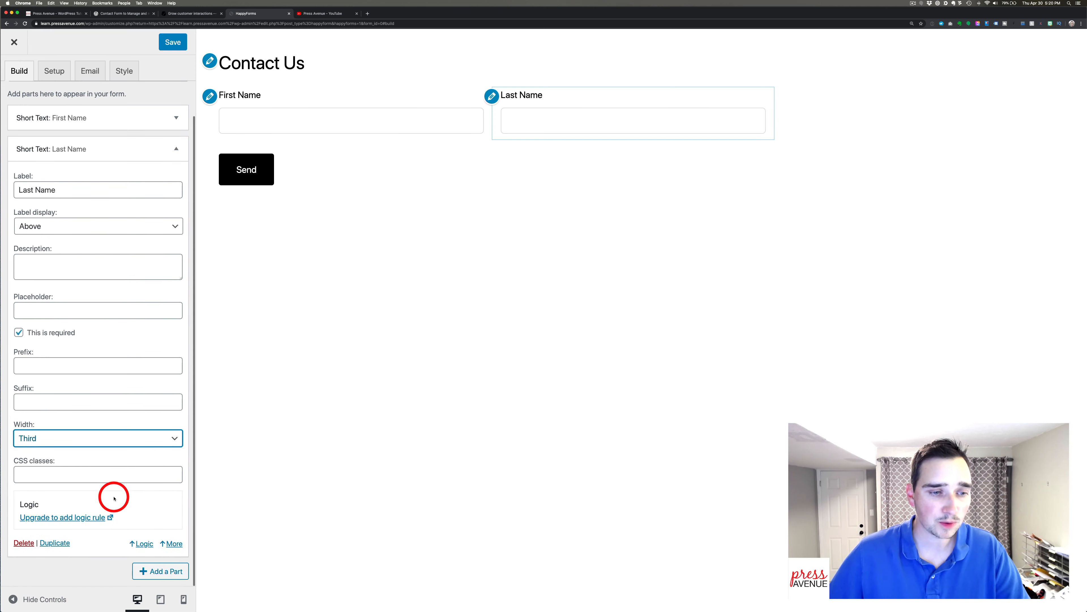
pyautogui.click(55, 543)
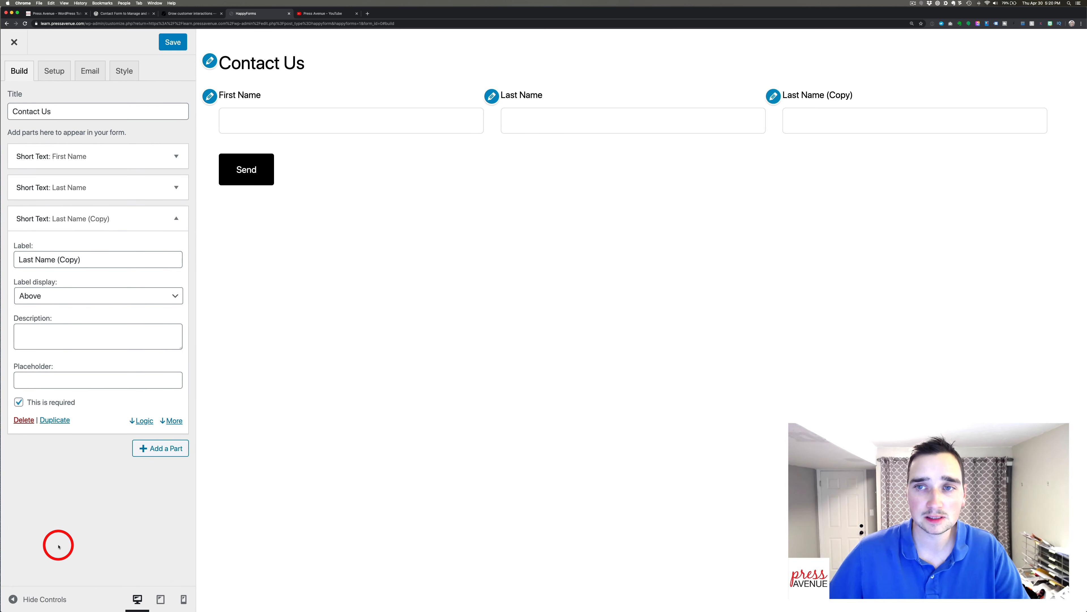
# Rename the original Last Name to 'Middle Name' and make it optional.
pyautogui.click(171, 186)
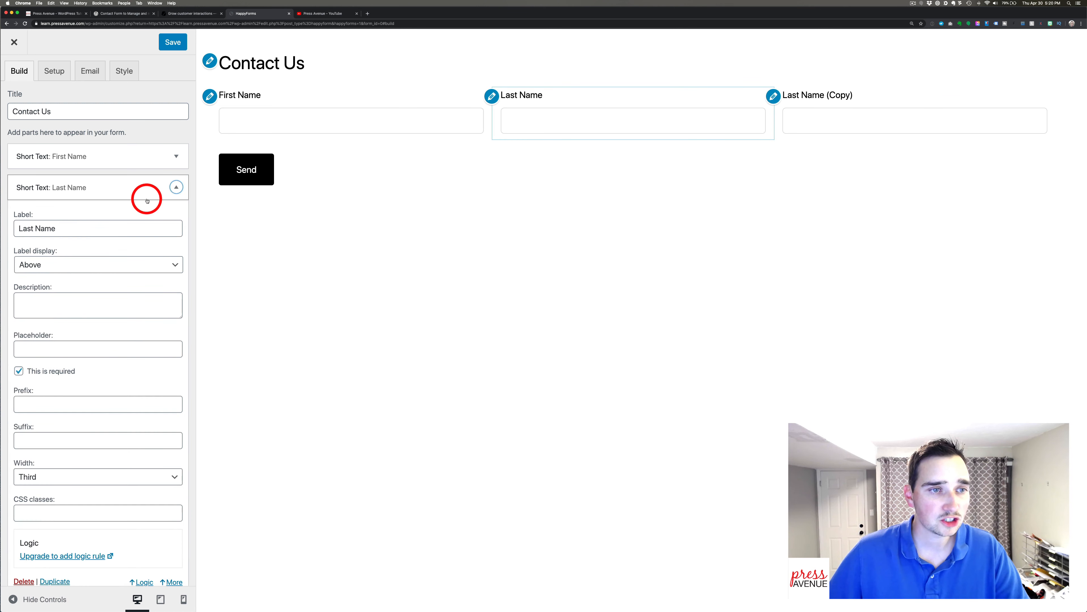
pyautogui.doubleClick(24, 229)
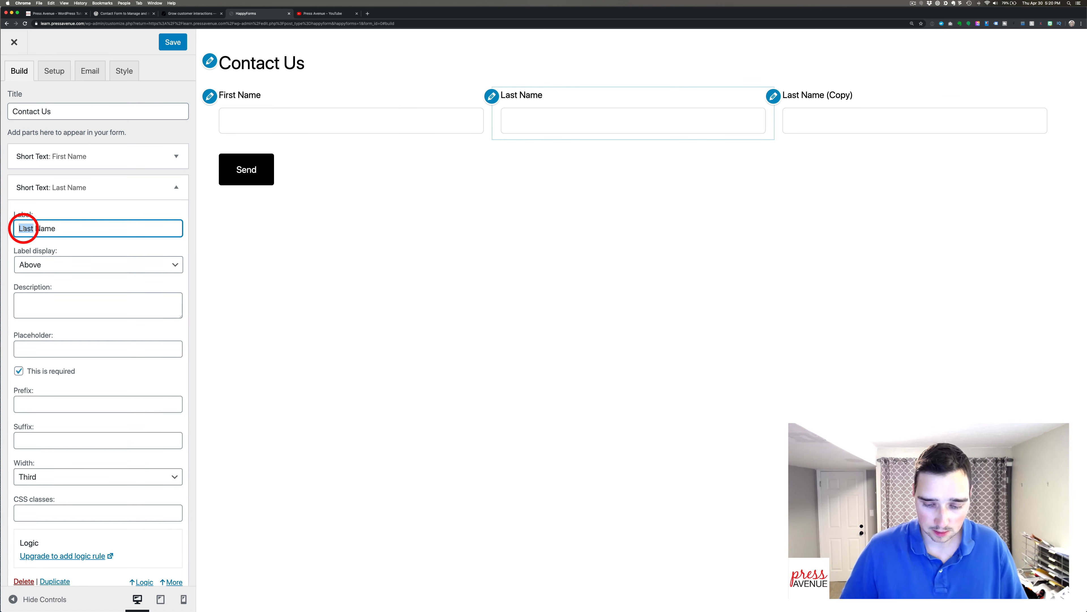
pyautogui.write('Middle')
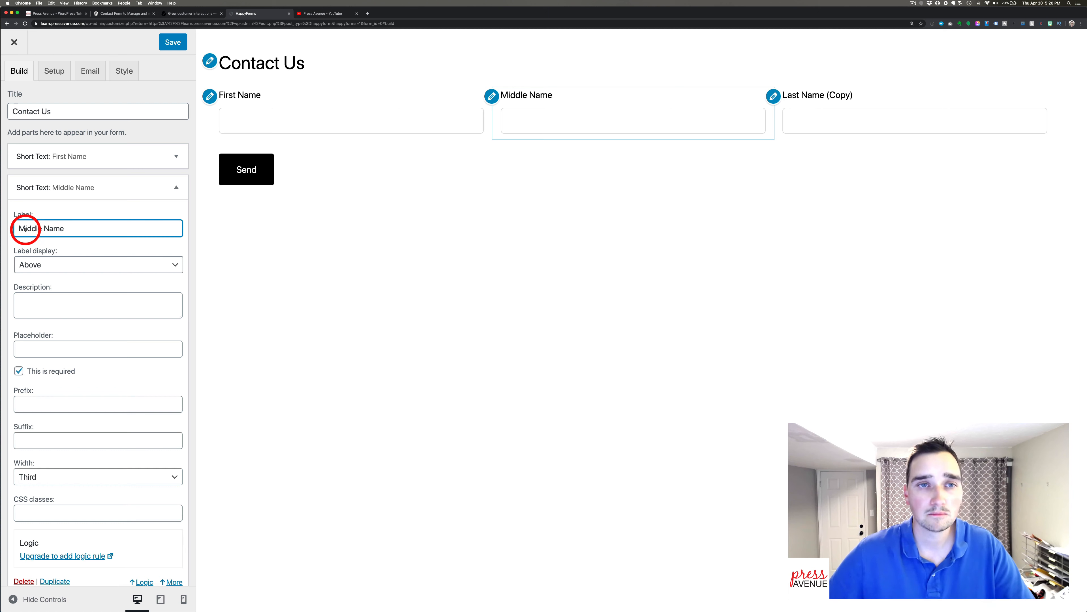
pyautogui.scroll(-3, 58, 267)
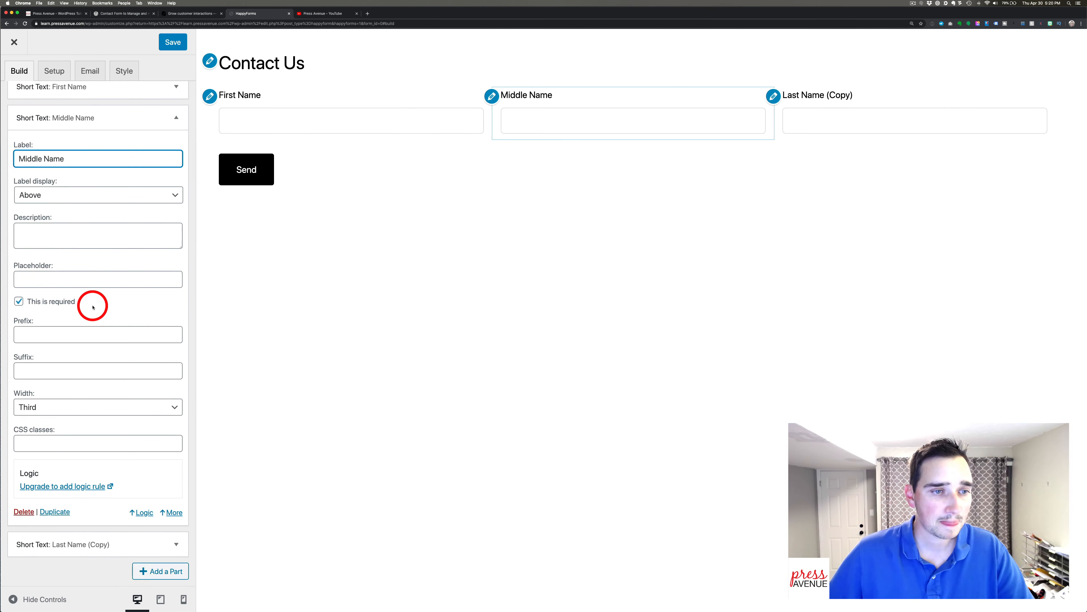
pyautogui.click(61, 302)
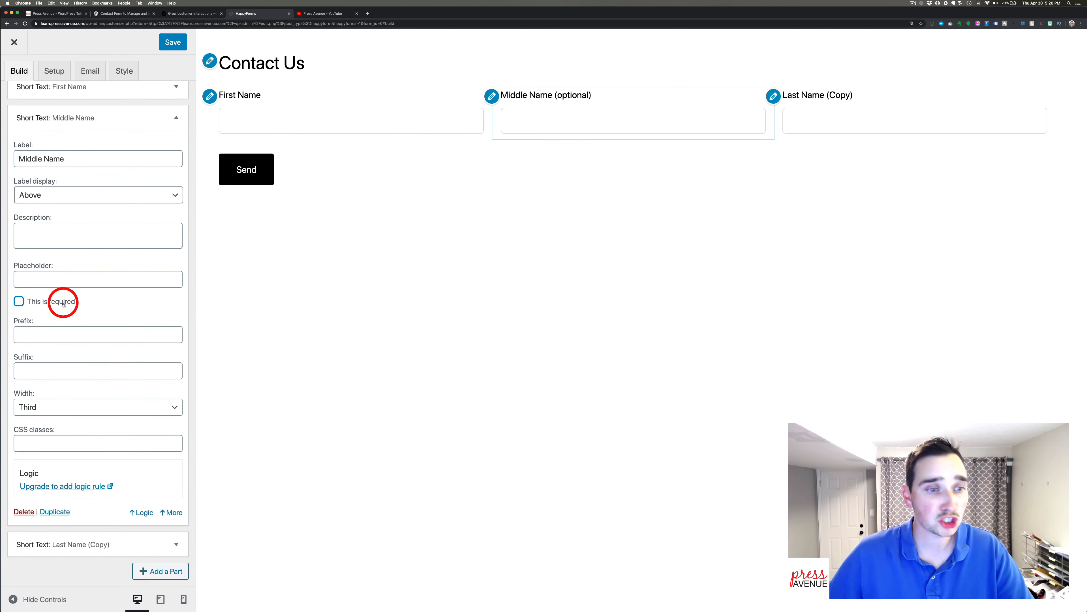
# Remove '(Copy)' from the duplicated field's label so it reads 'Last Name'.
pyautogui.click(176, 544)
pyautogui.click(60, 260)
pyautogui.moveTo(60, 259); pyautogui.dragTo(116, 263)
pyautogui.press('BackSpace')
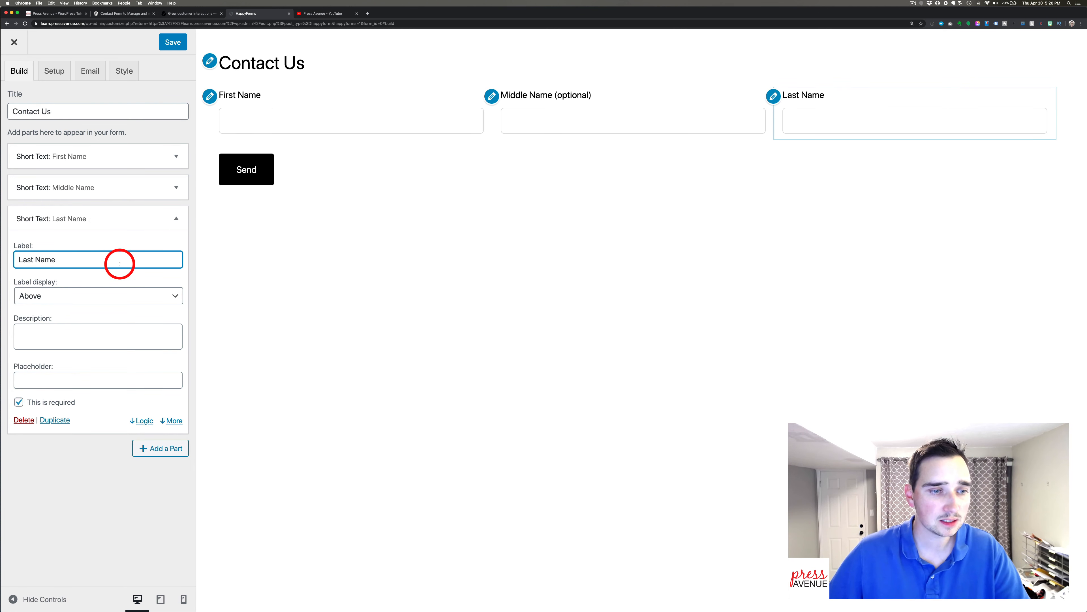
pyautogui.click(172, 420)
pyautogui.scroll(-1, 118, 390)
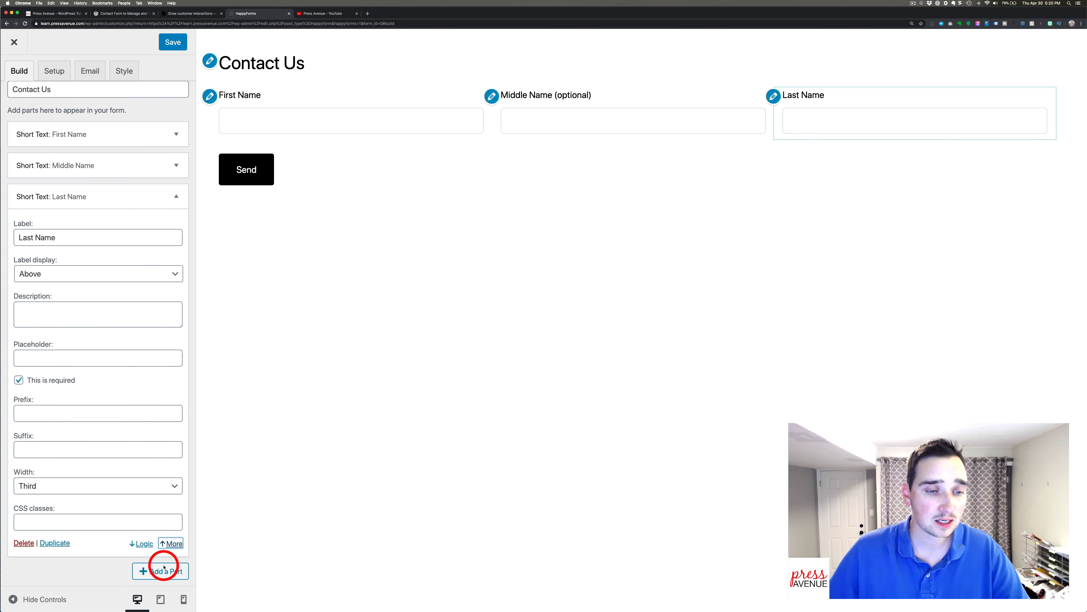
# Preview the form at tablet and phone widths, return to desktop, and collapse Last Name.
pyautogui.click(161, 599)
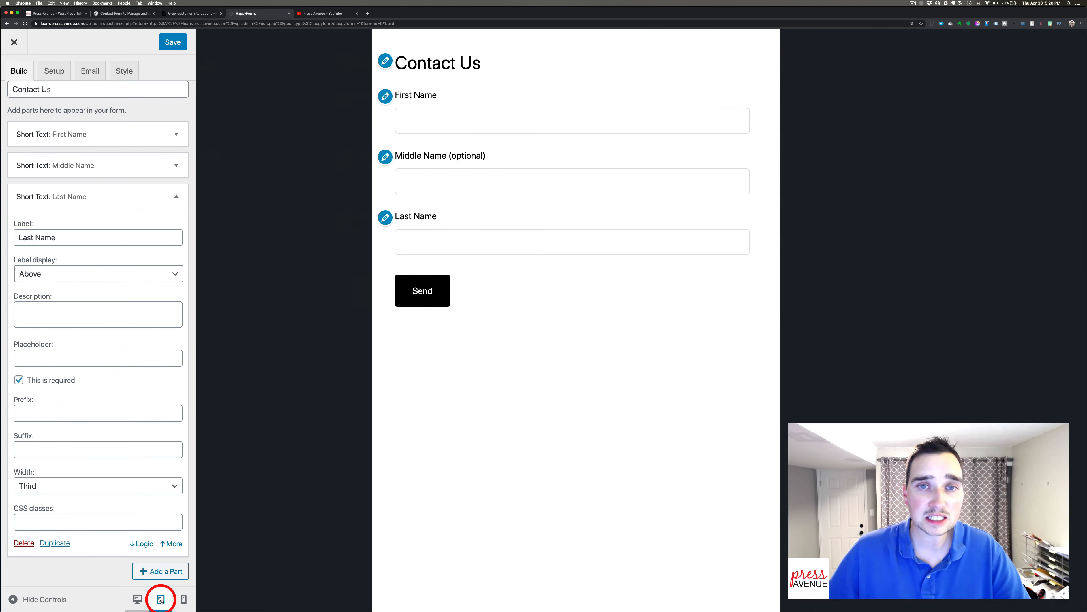
pyautogui.click(183, 599)
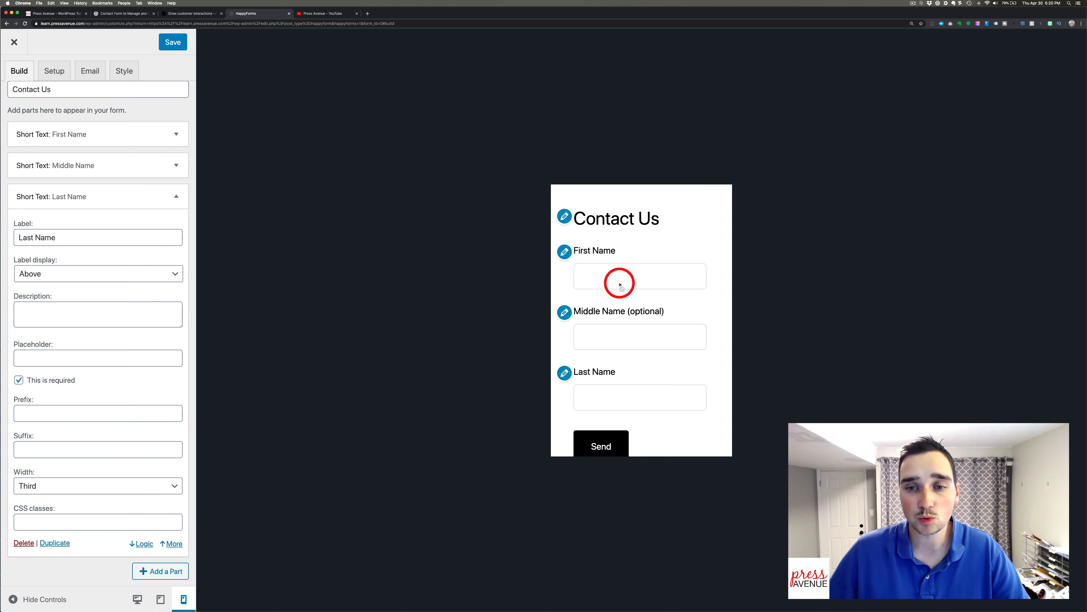
pyautogui.click(137, 599)
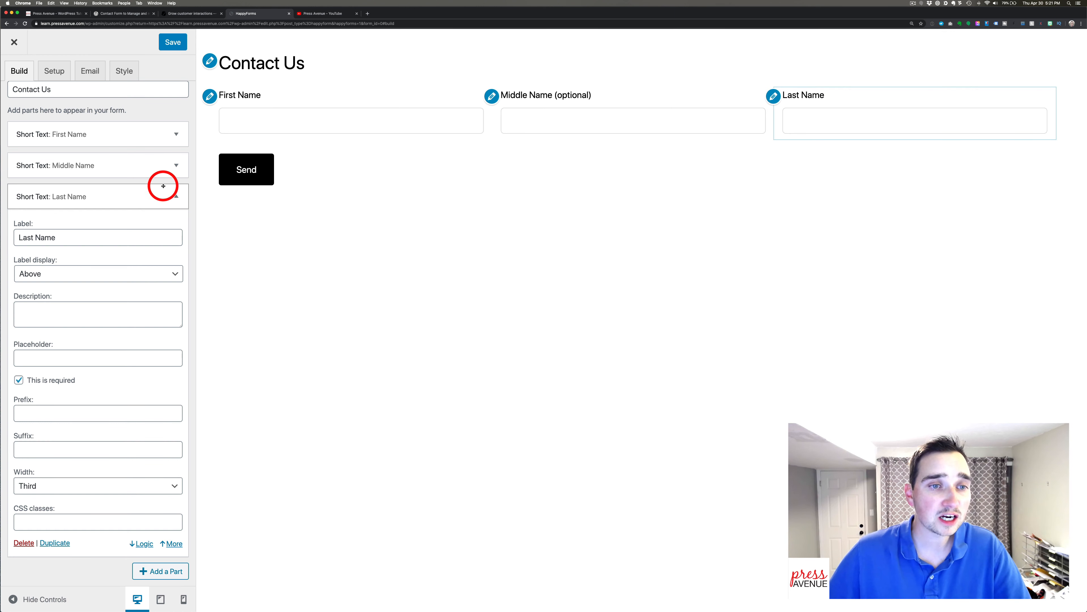
pyautogui.click(171, 195)
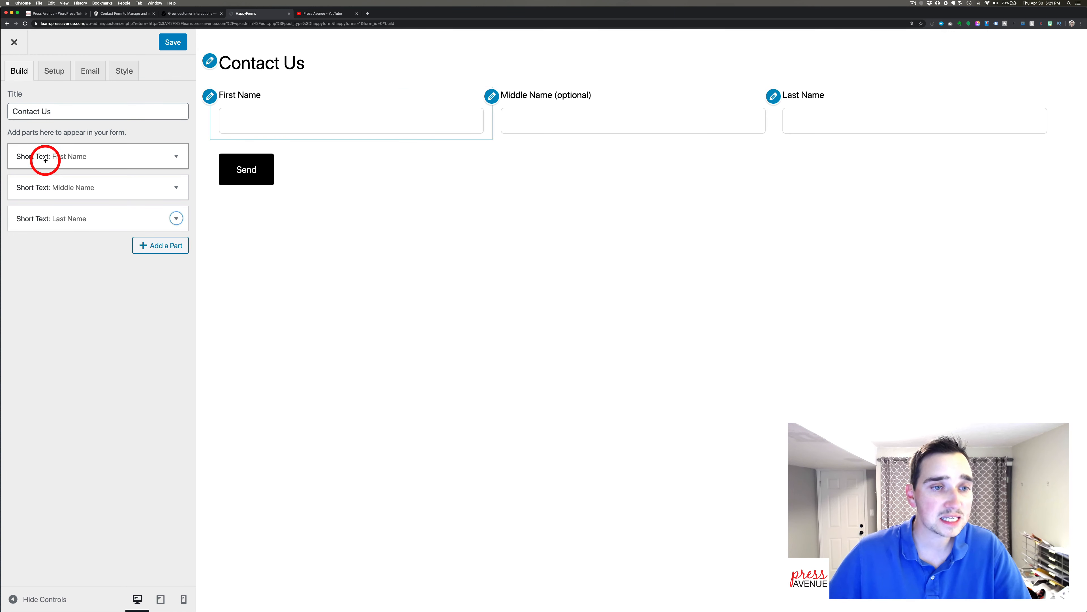
# Add a Long Text part labelled 'Questions or Comments?'.
pyautogui.click(176, 248)
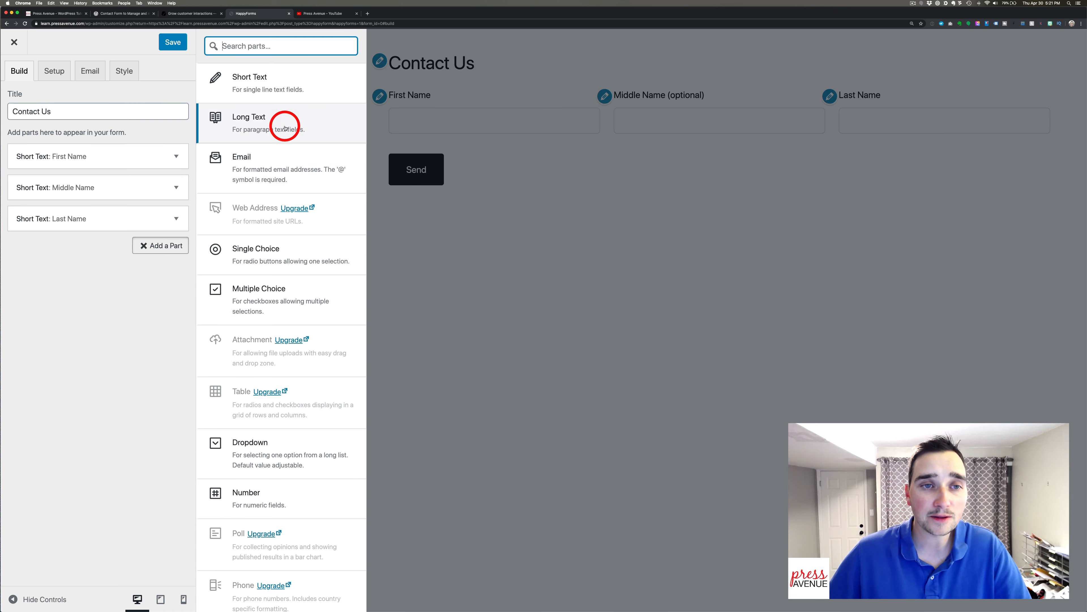
pyautogui.click(283, 127)
pyautogui.click(91, 287)
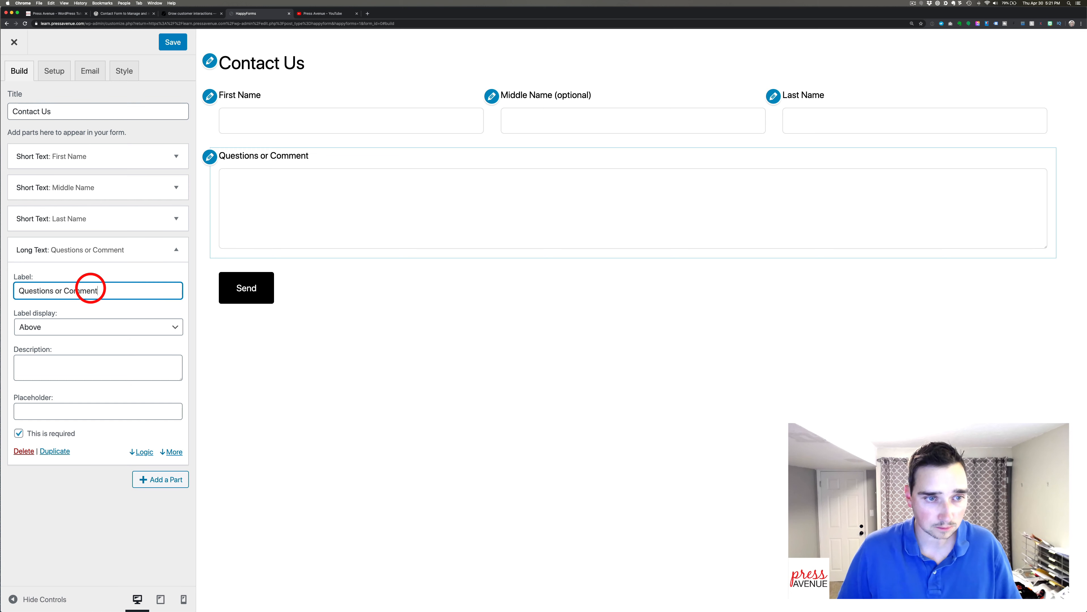
pyautogui.click(74, 367)
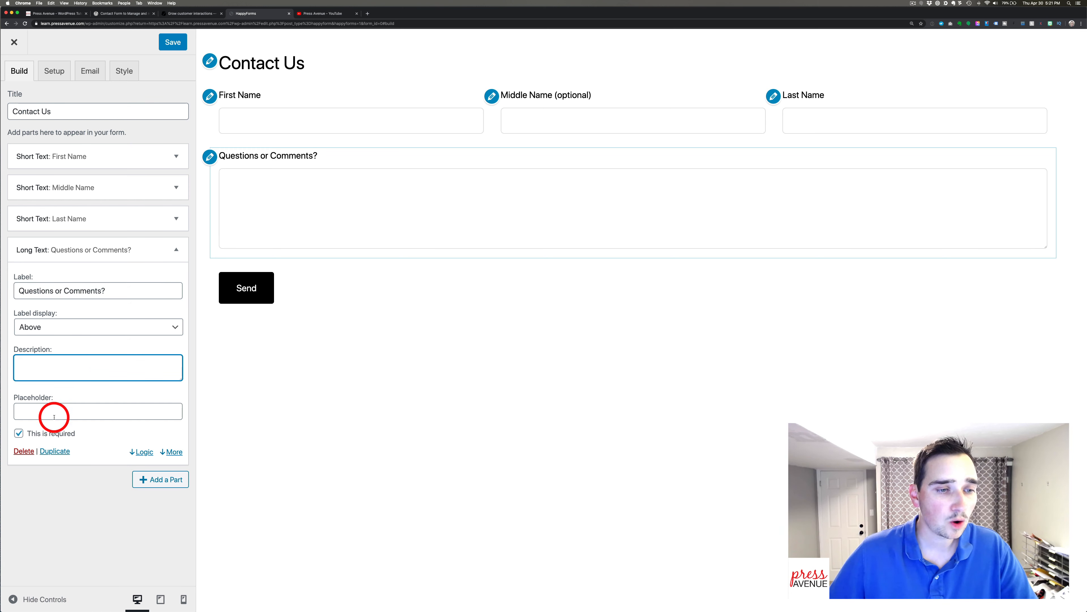
# Turn on the comments field's word limit and replace 250 with 1000.
pyautogui.click(171, 451)
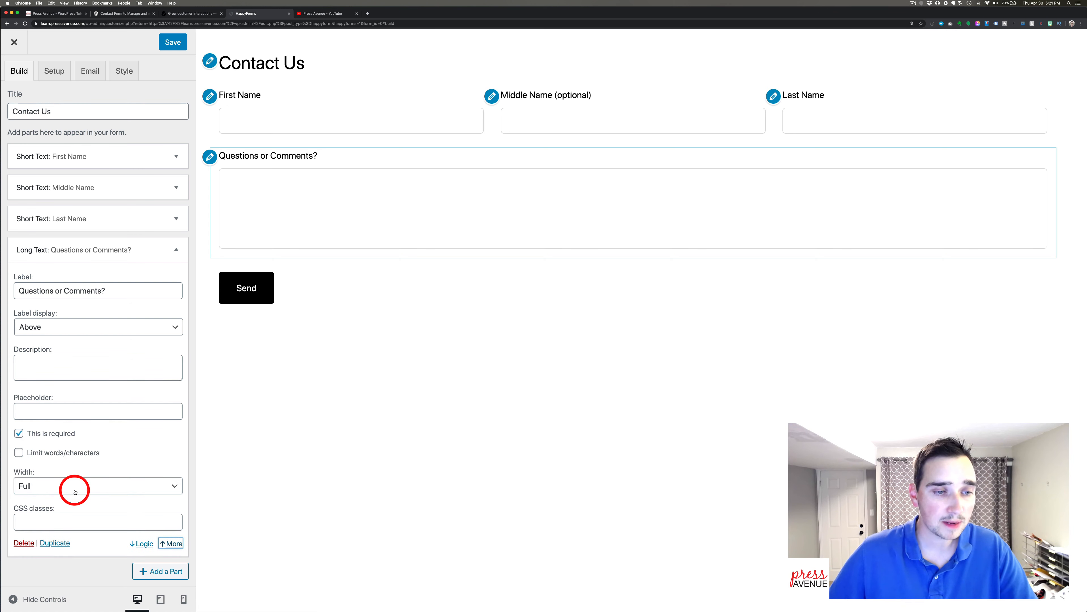
pyautogui.click(63, 453)
pyautogui.scroll(-2, 106, 480)
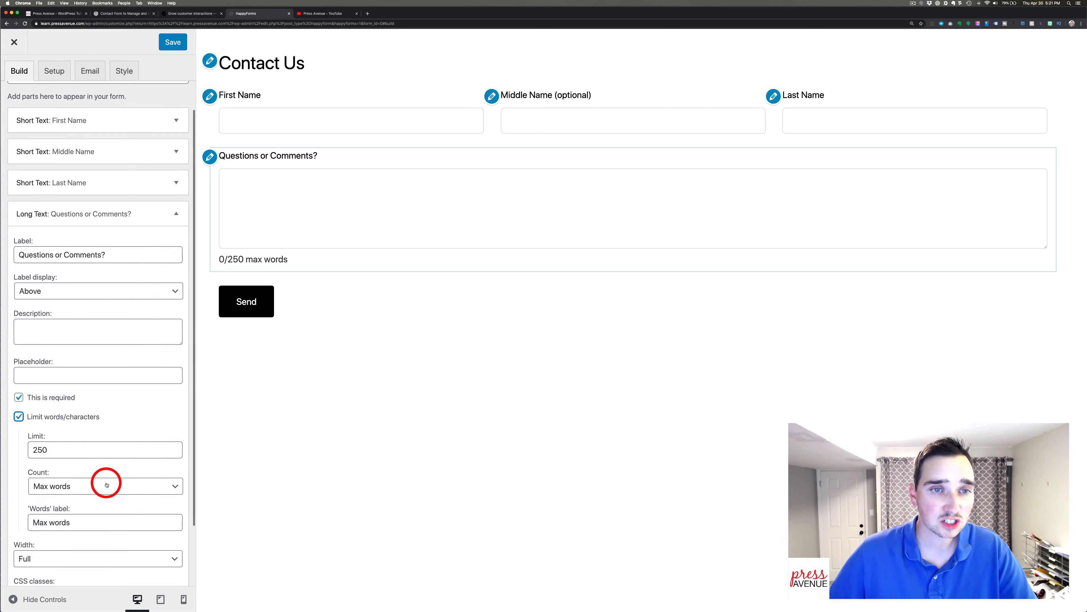
pyautogui.scroll(-3, 105, 482)
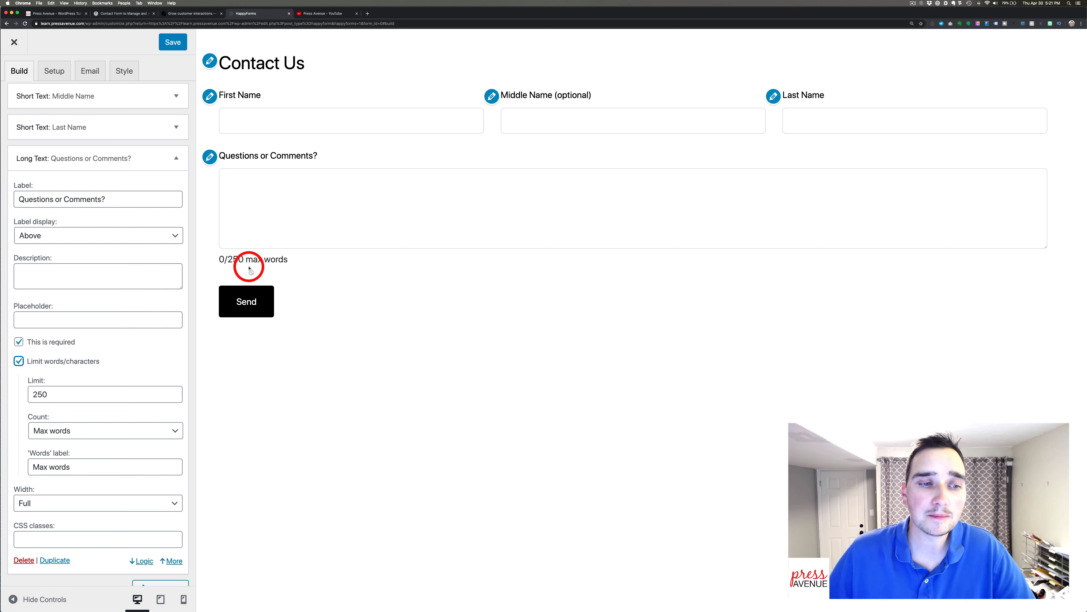
pyautogui.click(34, 394)
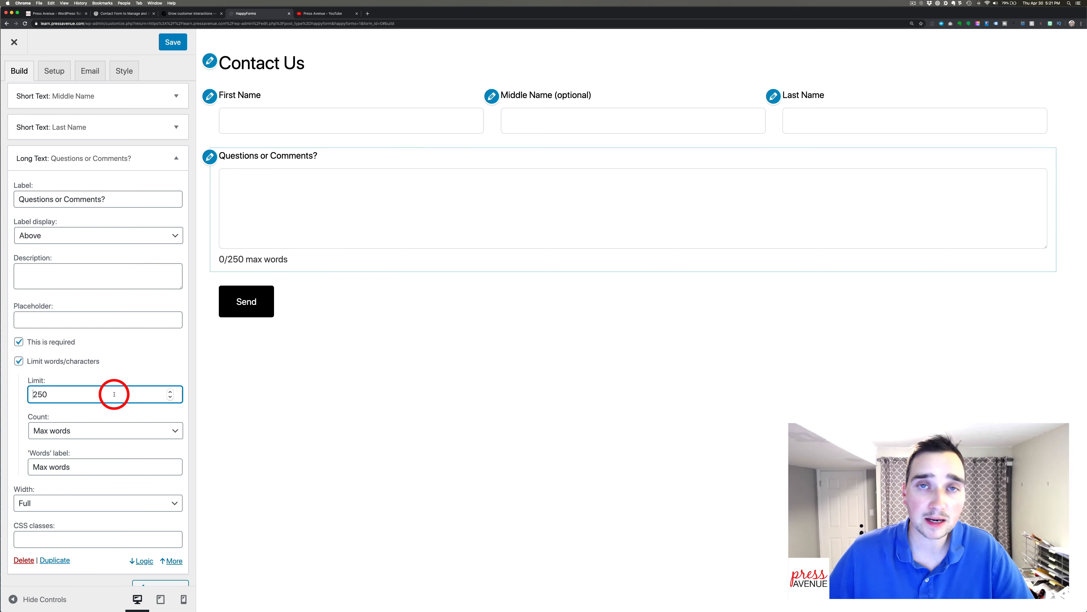
pyautogui.moveTo(109, 394); pyautogui.dragTo(17, 389)
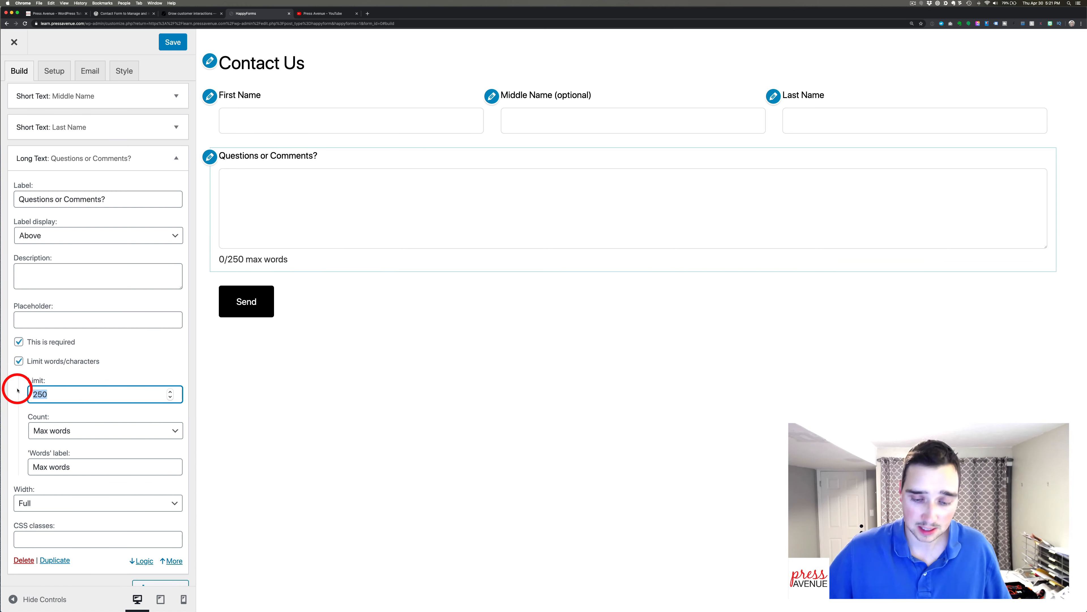
pyautogui.write('1000')
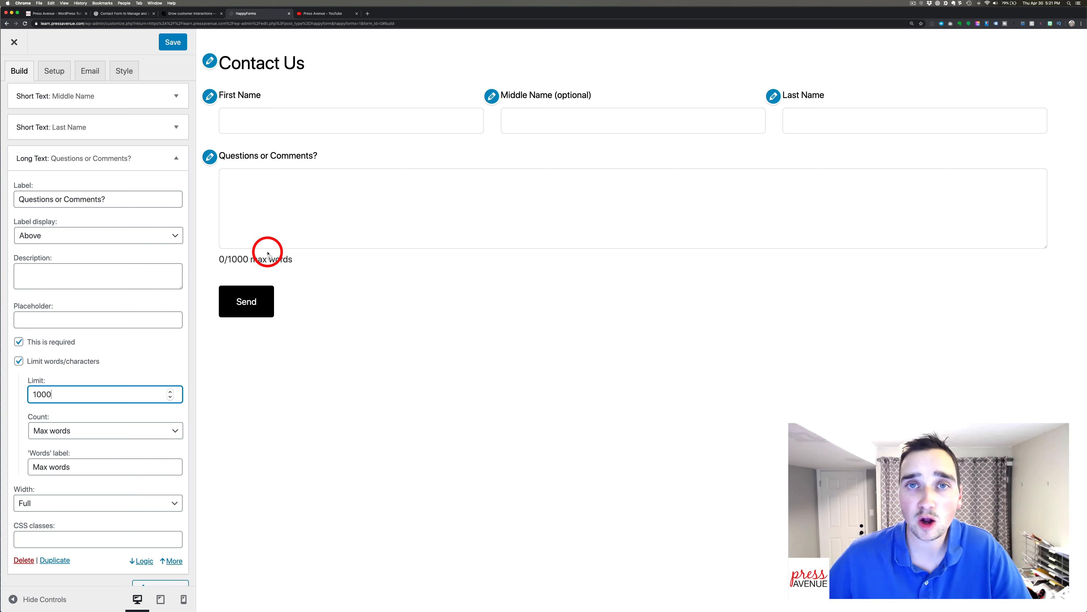
# Set the comments limit to 100 max words and hide the extra options.
pyautogui.click(101, 425)
pyautogui.click(95, 443)
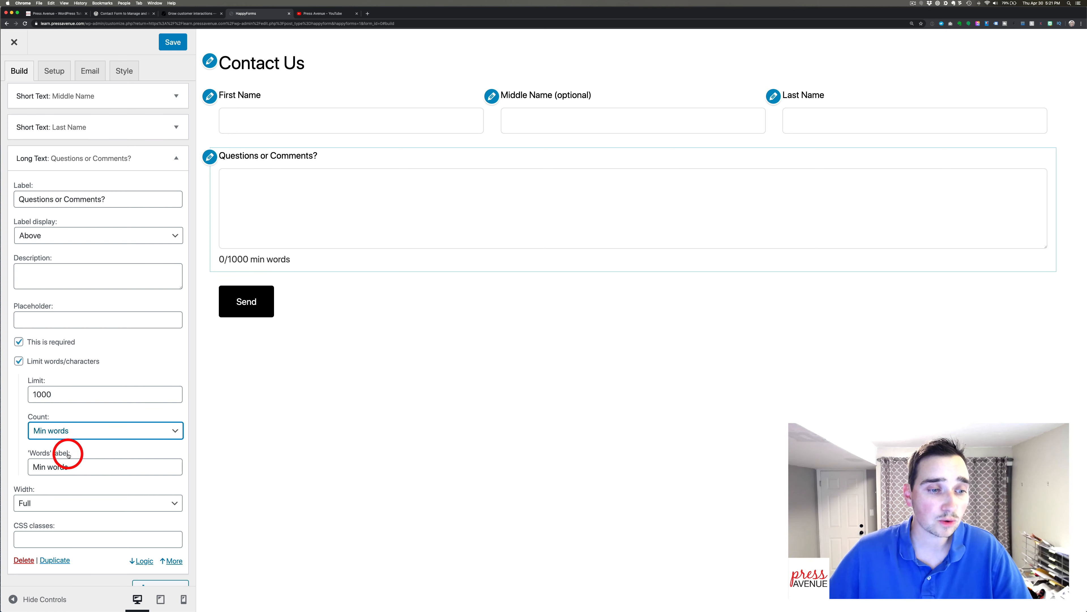
pyautogui.click(92, 437)
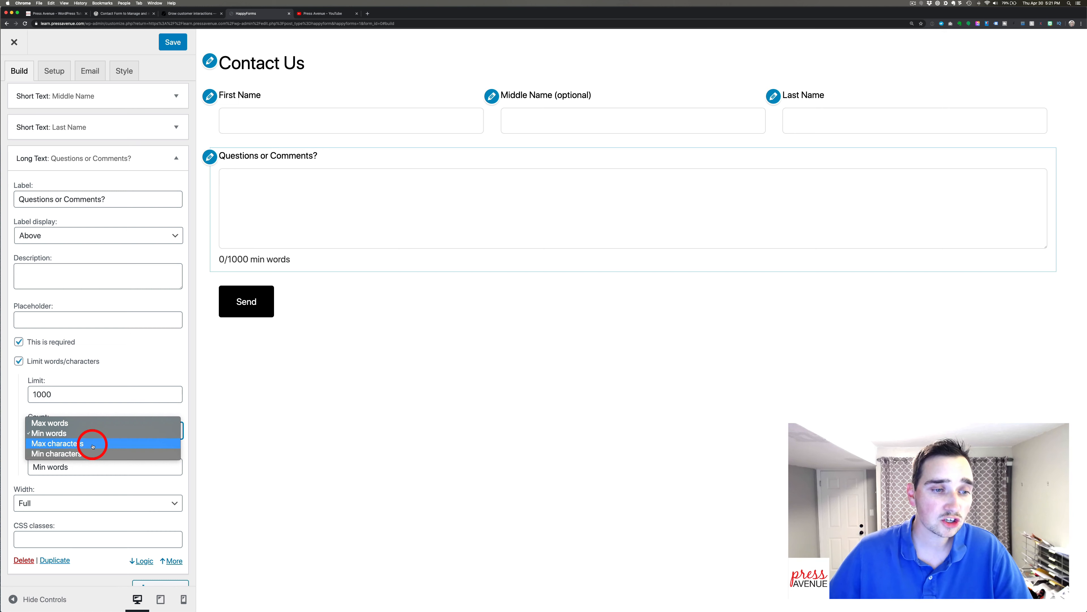
pyautogui.click(87, 424)
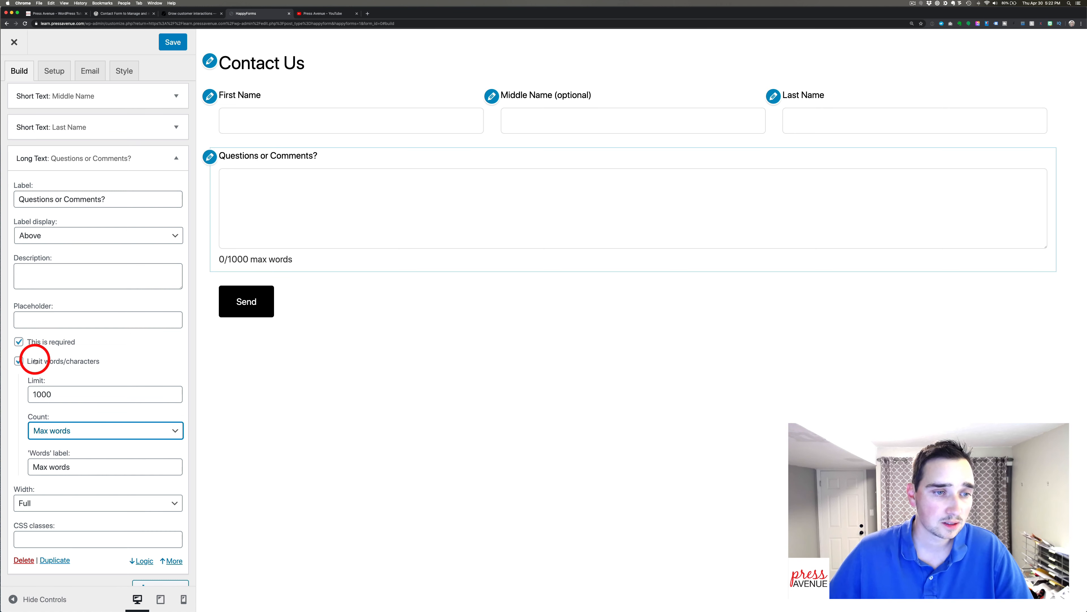
pyautogui.click(49, 393)
pyautogui.press('BackSpace')
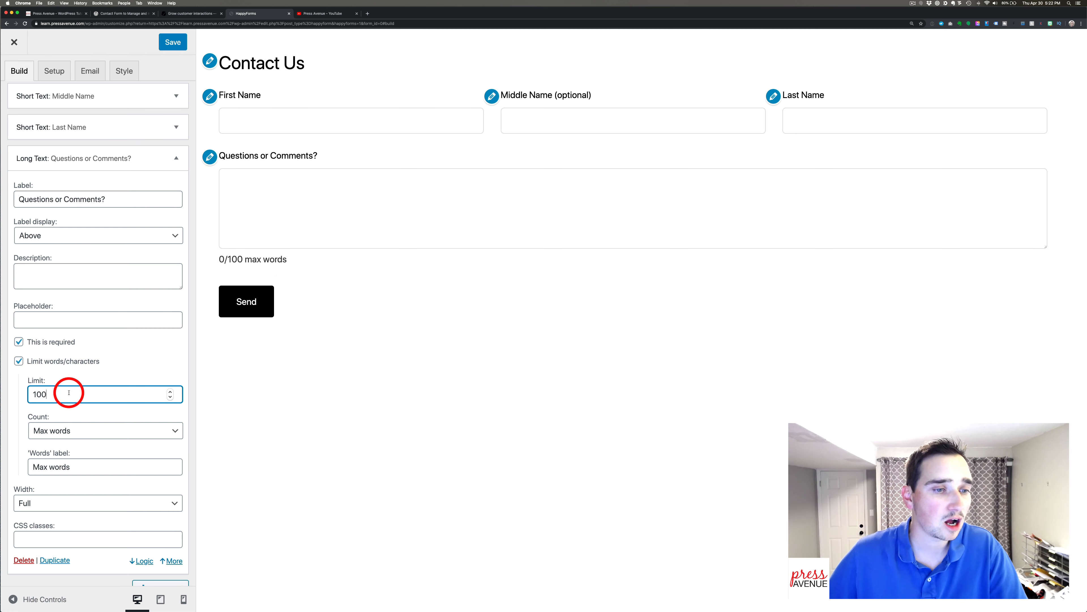
pyautogui.click(88, 486)
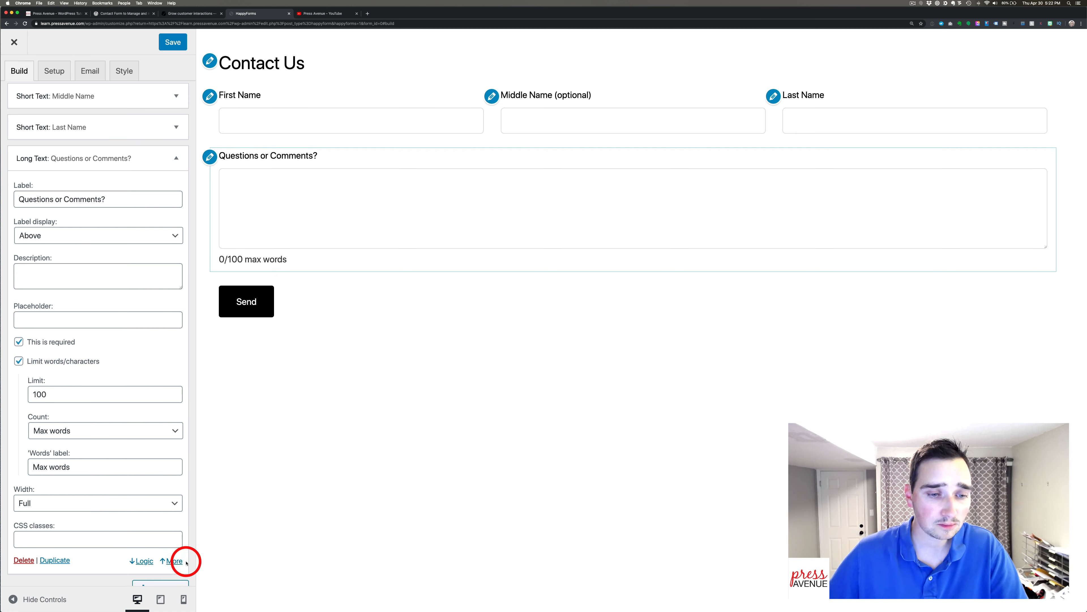
pyautogui.click(173, 560)
pyautogui.click(165, 476)
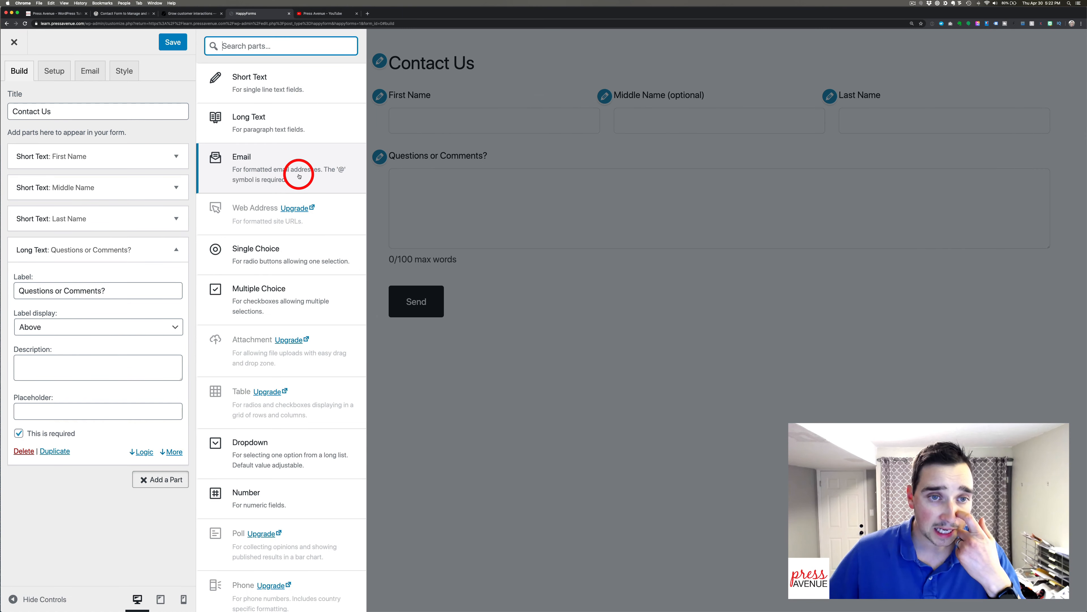
# Add an Email field with a description shown as a tooltip.
pyautogui.click(299, 176)
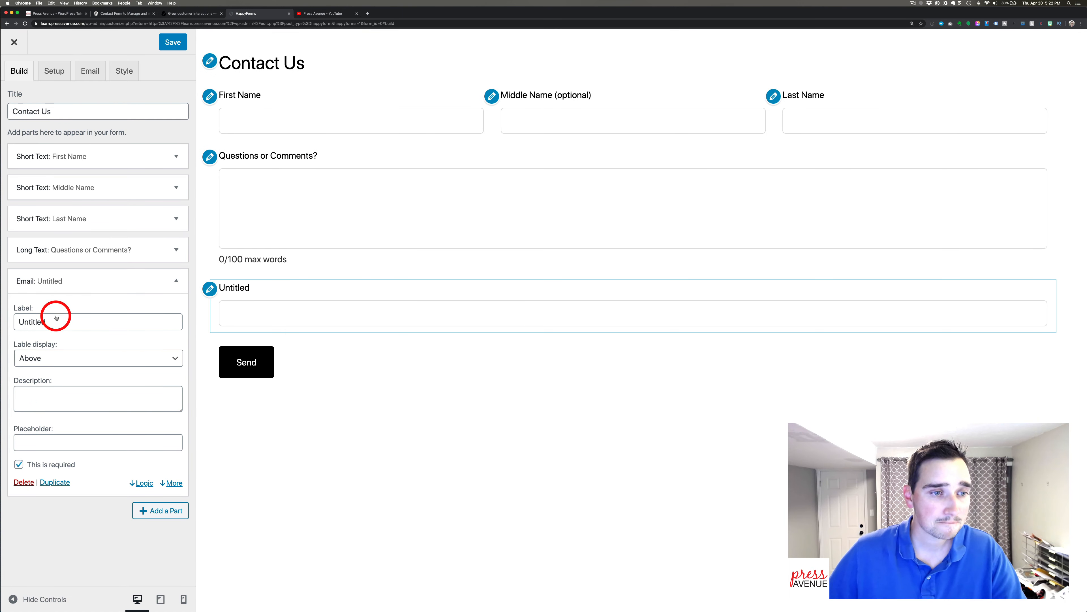
pyautogui.doubleClick(48, 321)
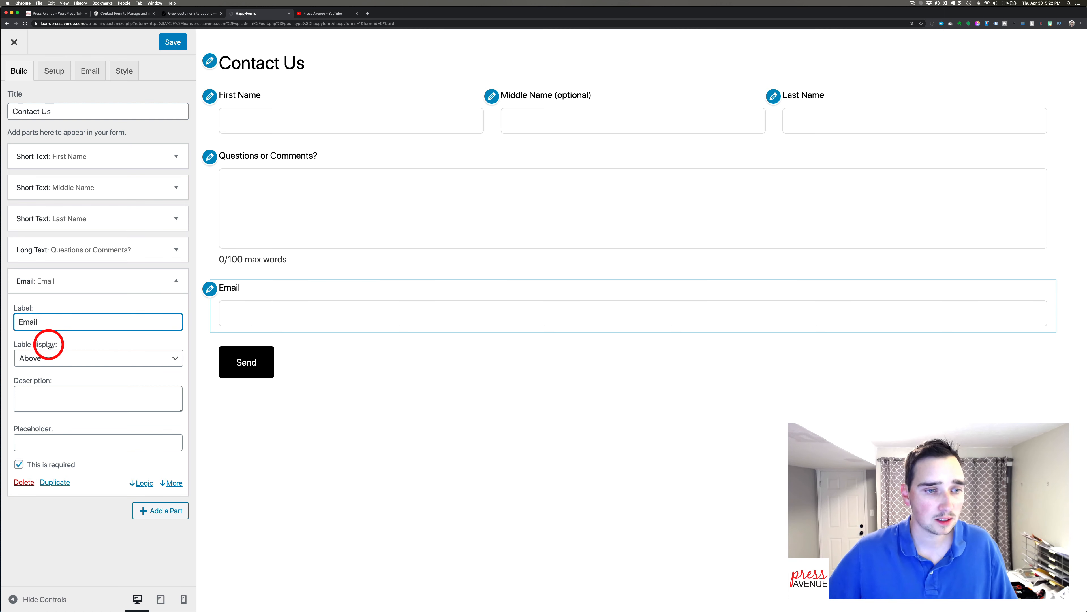
pyautogui.click(55, 394)
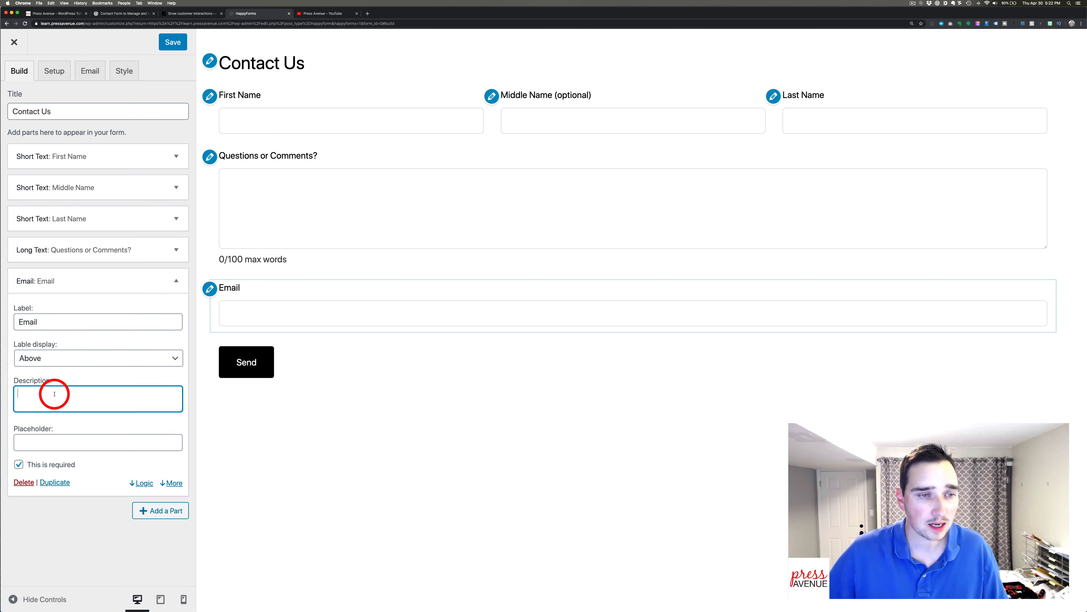
pyautogui.write('We')
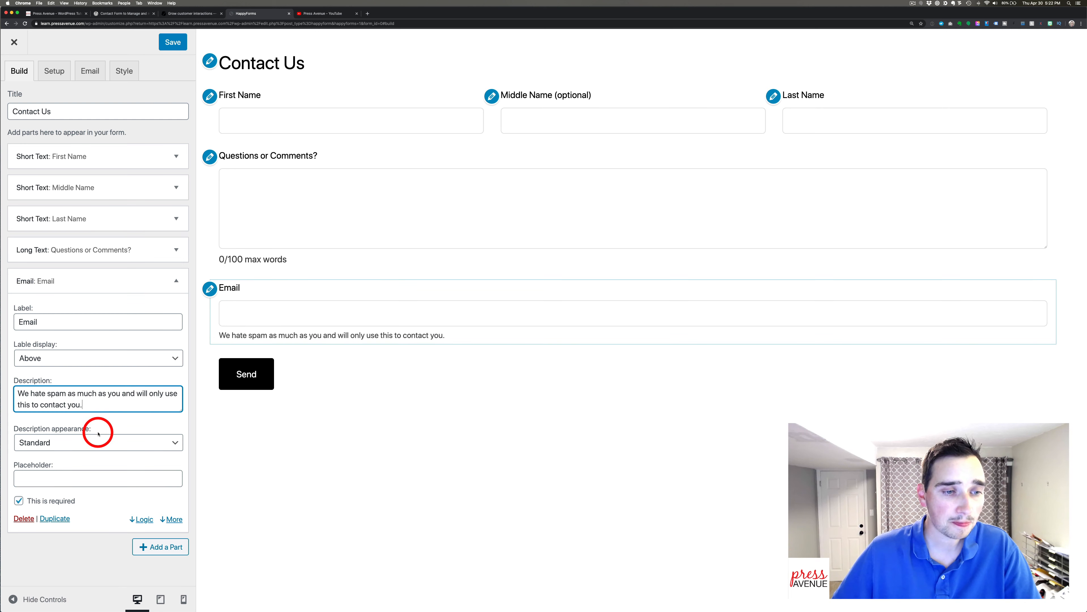
pyautogui.click(98, 441)
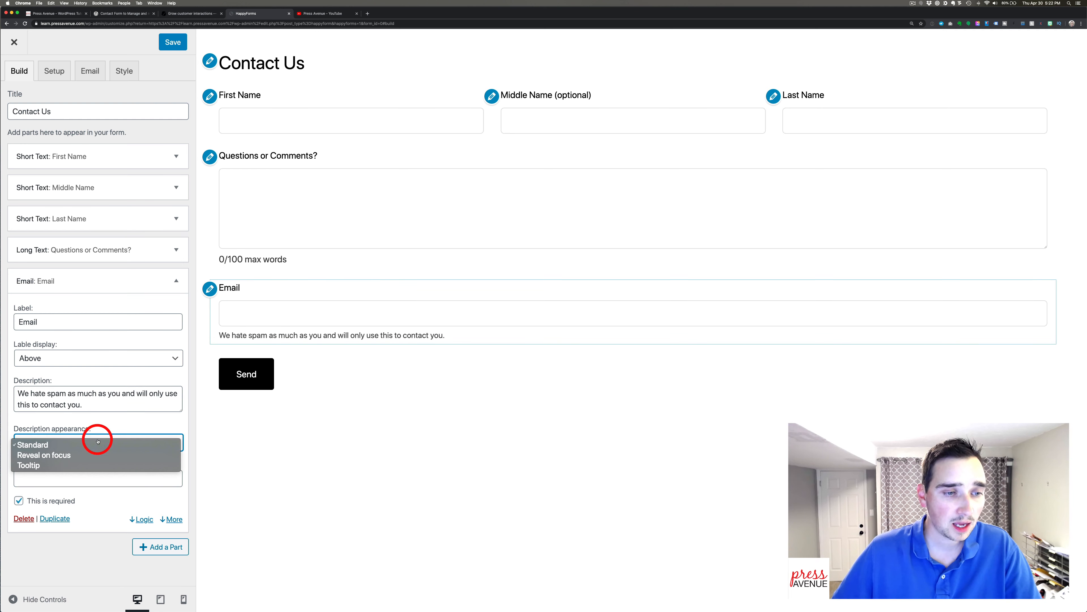
pyautogui.click(99, 454)
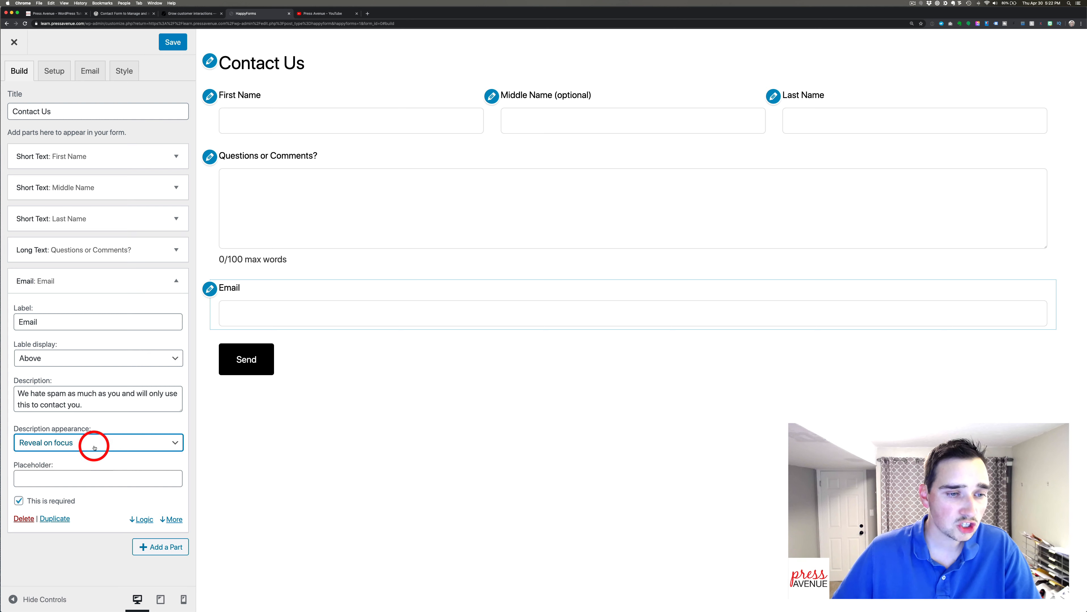
pyautogui.click(75, 443)
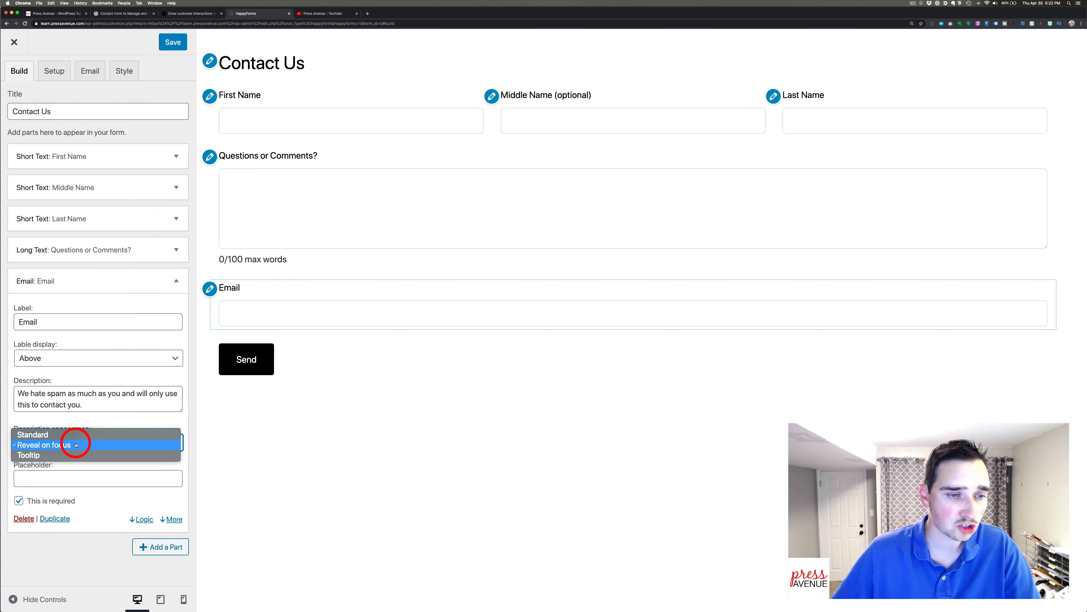
pyautogui.click(76, 455)
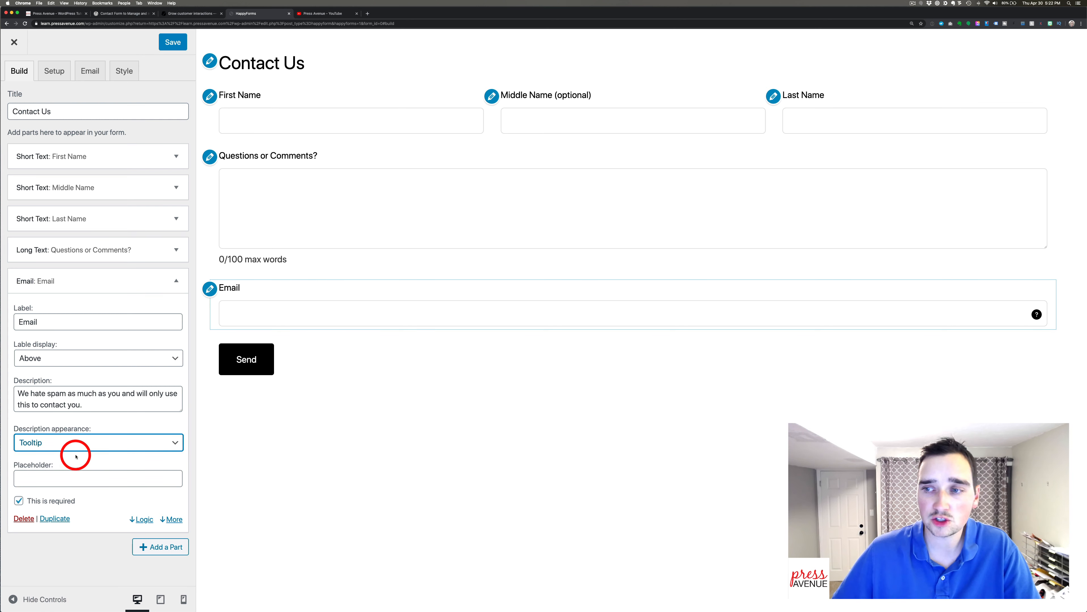
# Collapse the Email part and drag it above Questions or Comments?
pyautogui.moveTo(1036, 315)
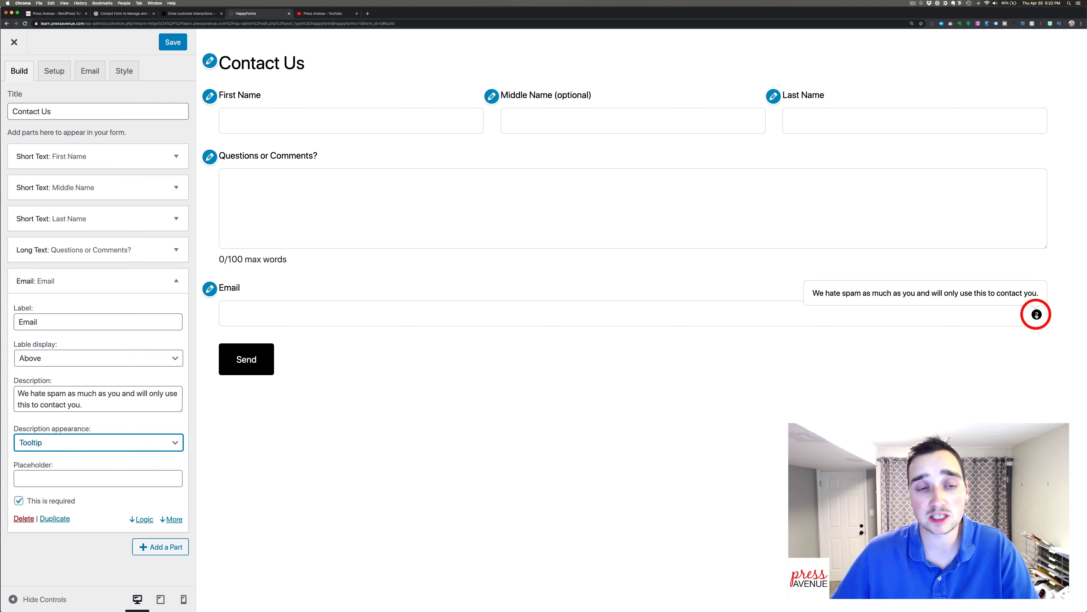
pyautogui.click(175, 282)
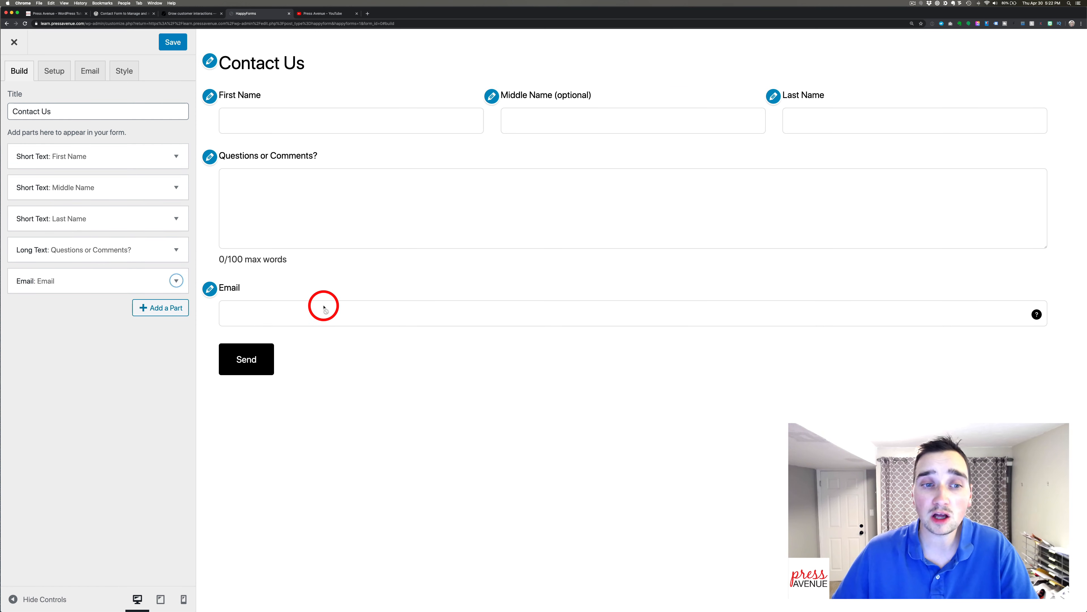
pyautogui.moveTo(104, 272); pyautogui.dragTo(109, 250)
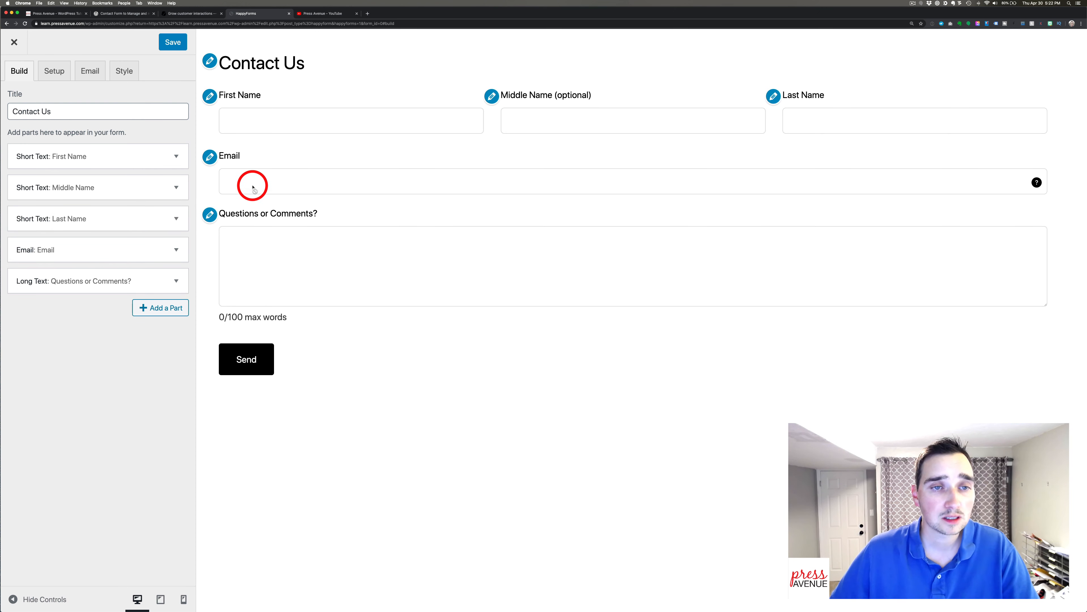
pyautogui.moveTo(68, 246)
pyautogui.mouseDown()
pyautogui.moveTo(75, 287)
pyautogui.moveTo(80, 246)
pyautogui.mouseUp()
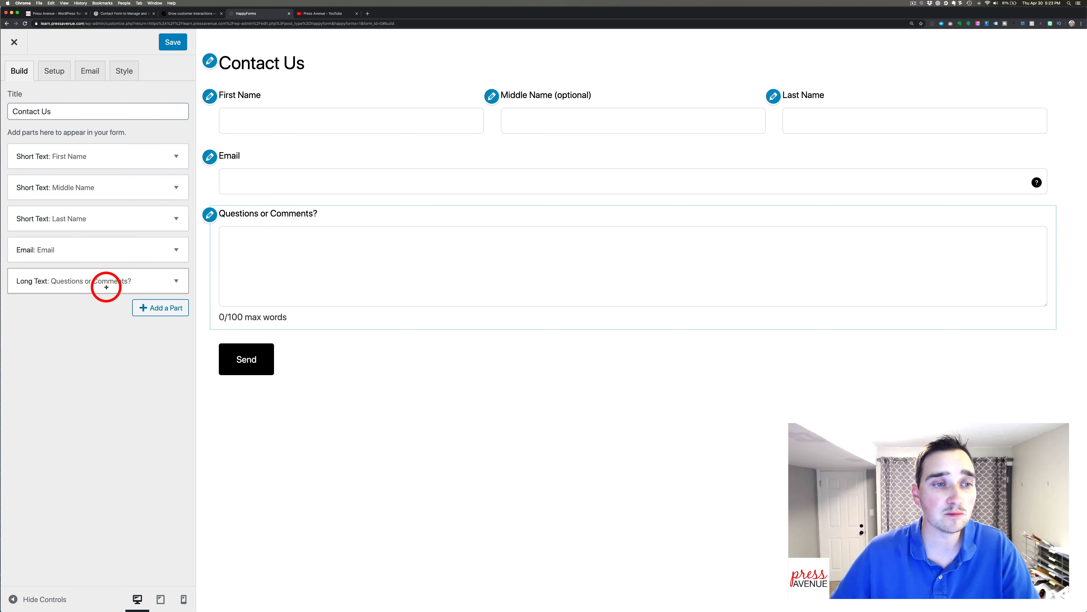
# Add a Single Choice part 'Favorite Animal?' with options Cat, Dog and Bird.
pyautogui.click(167, 308)
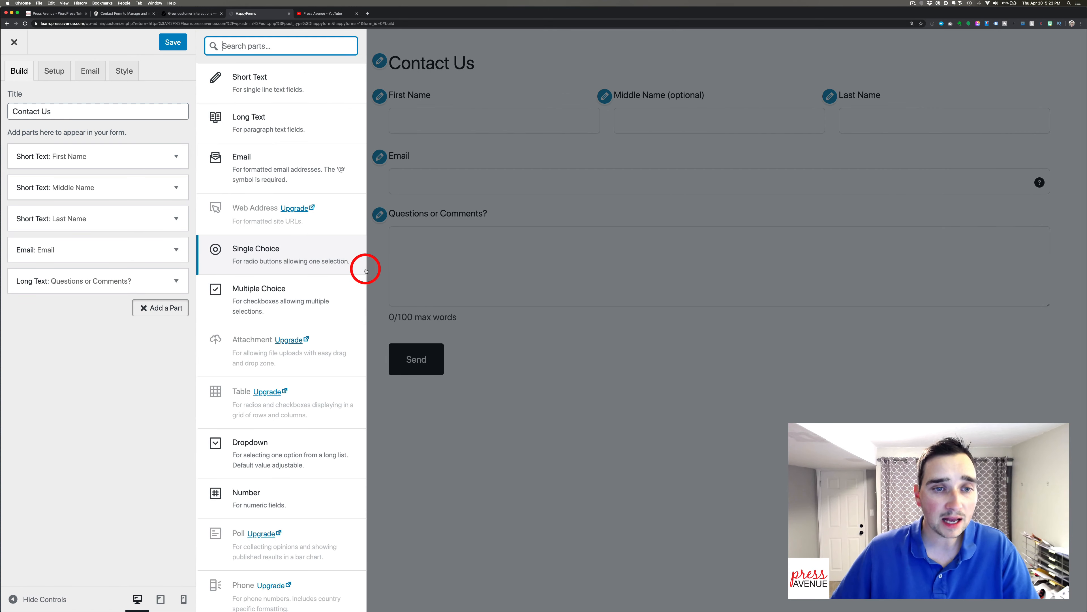
pyautogui.scroll(-1, 364, 267)
pyautogui.click(295, 226)
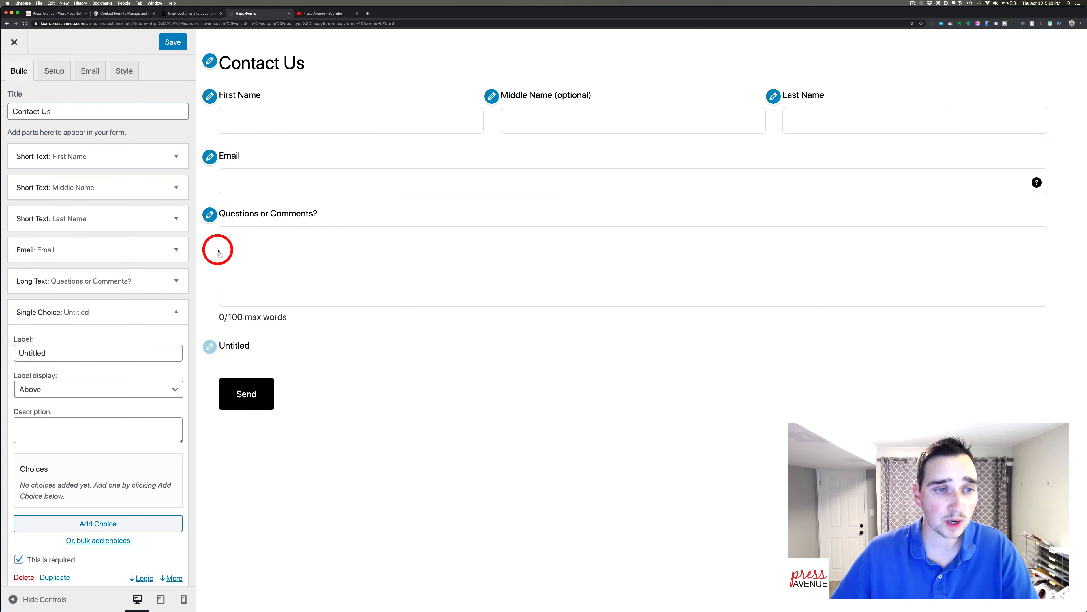
pyautogui.doubleClick(98, 345)
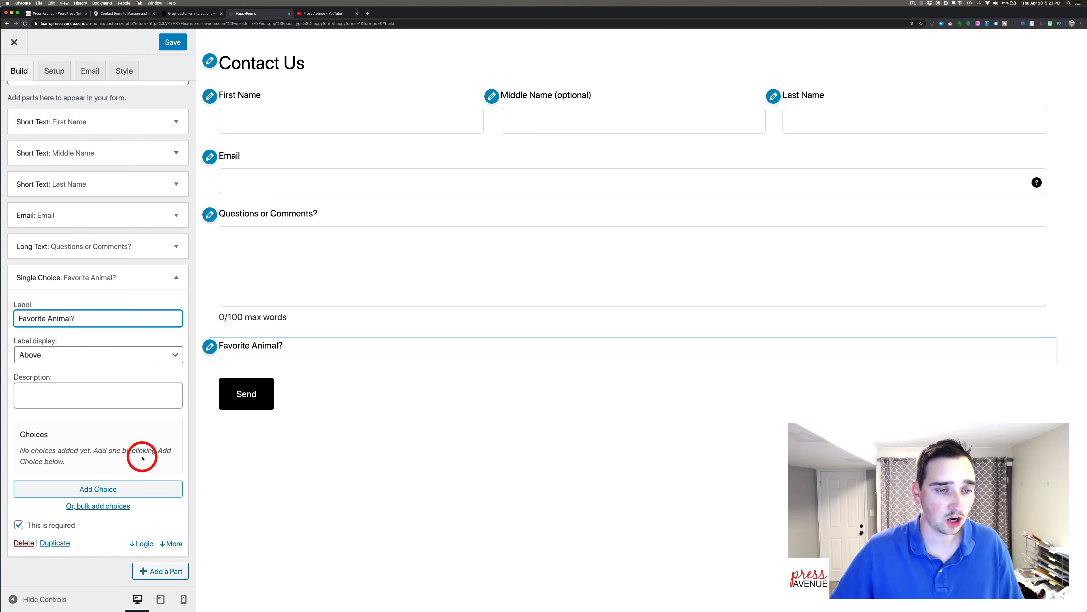
pyautogui.click(129, 488)
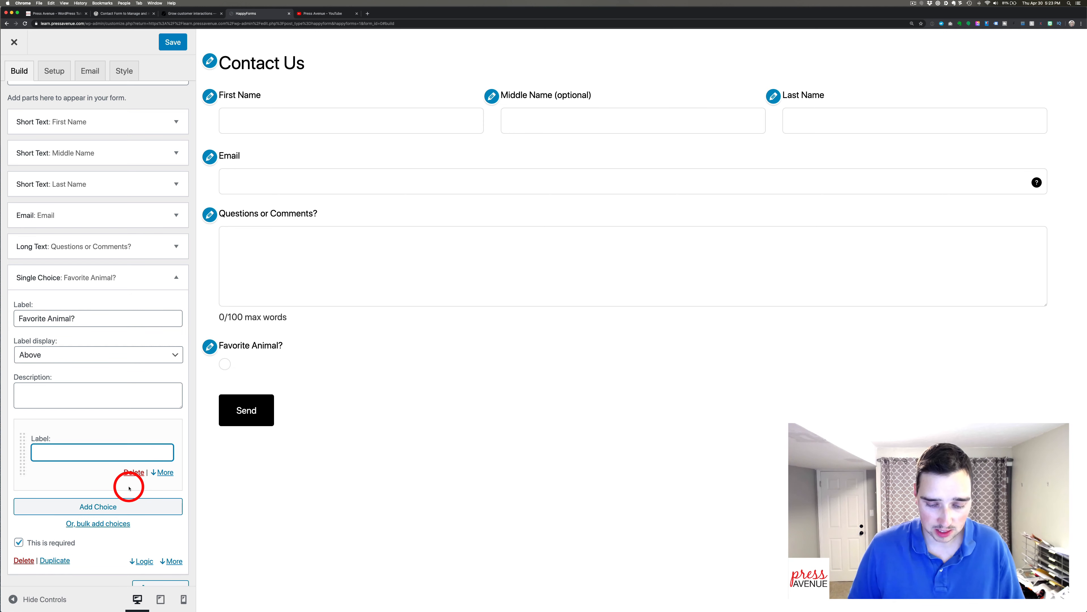
pyautogui.click(127, 505)
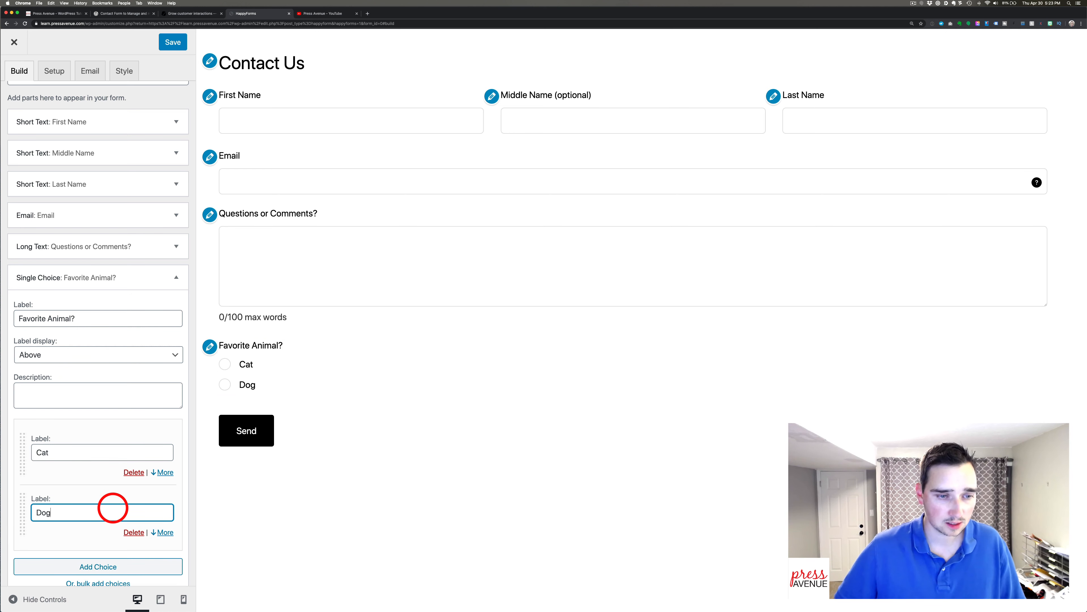
pyautogui.scroll(-2, 114, 507)
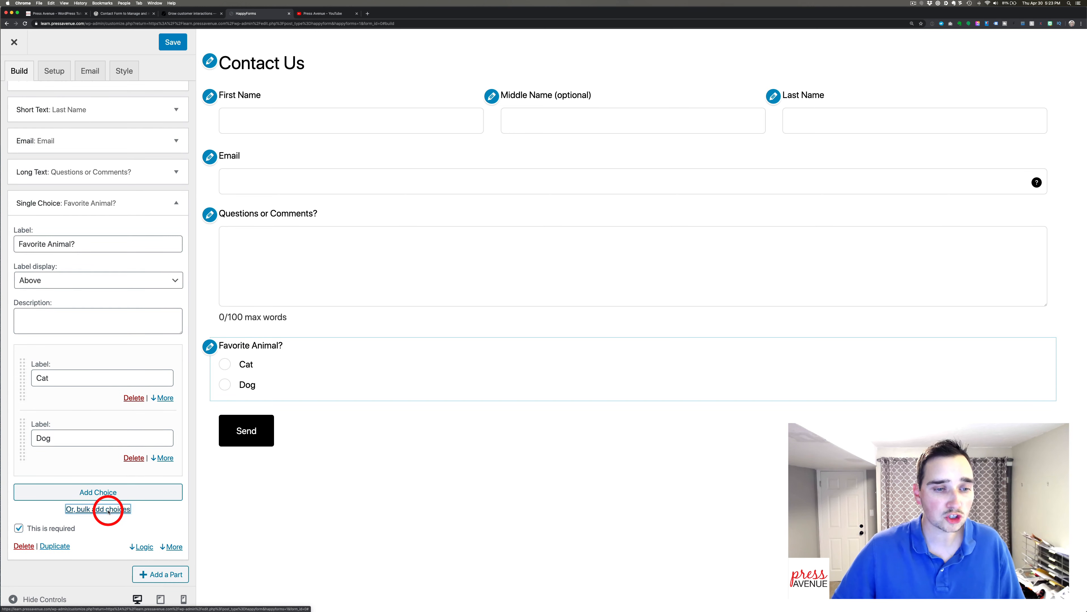
pyautogui.click(107, 511)
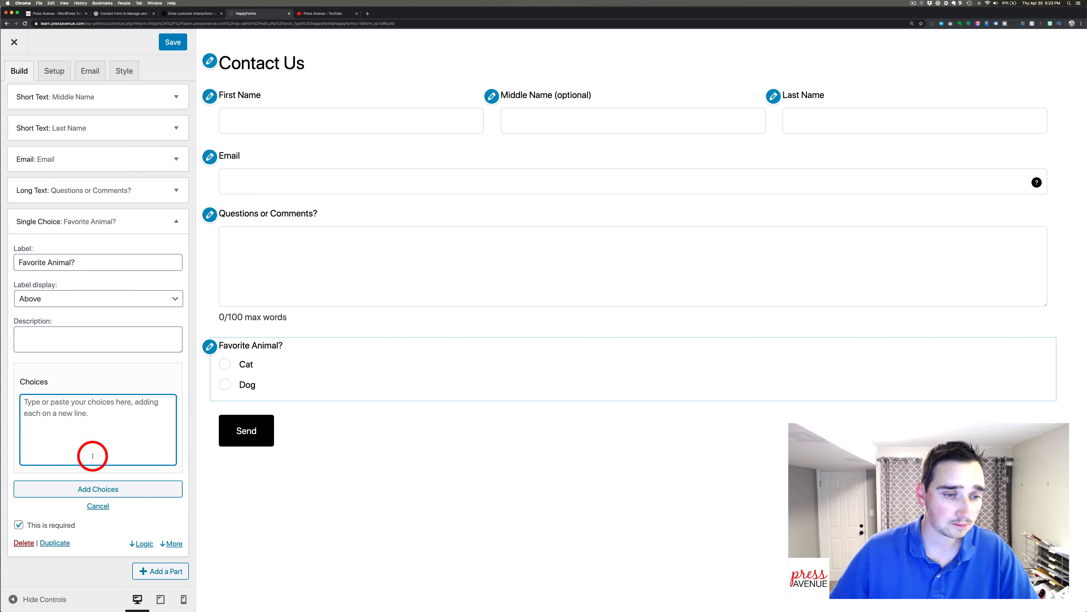
pyautogui.click(99, 488)
pyautogui.click(98, 490)
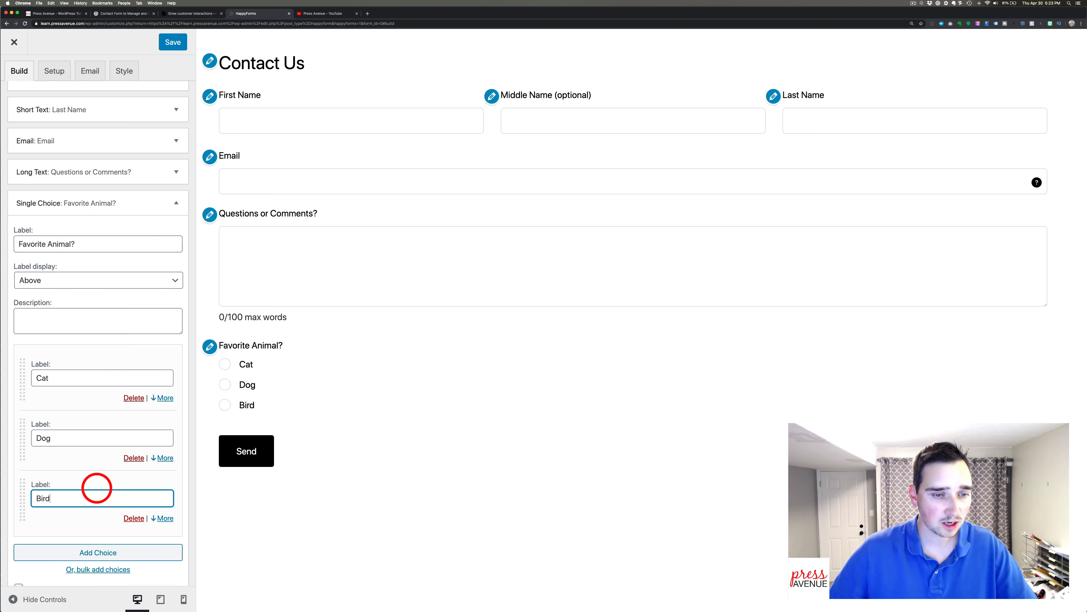
pyautogui.scroll(-3, 153, 359)
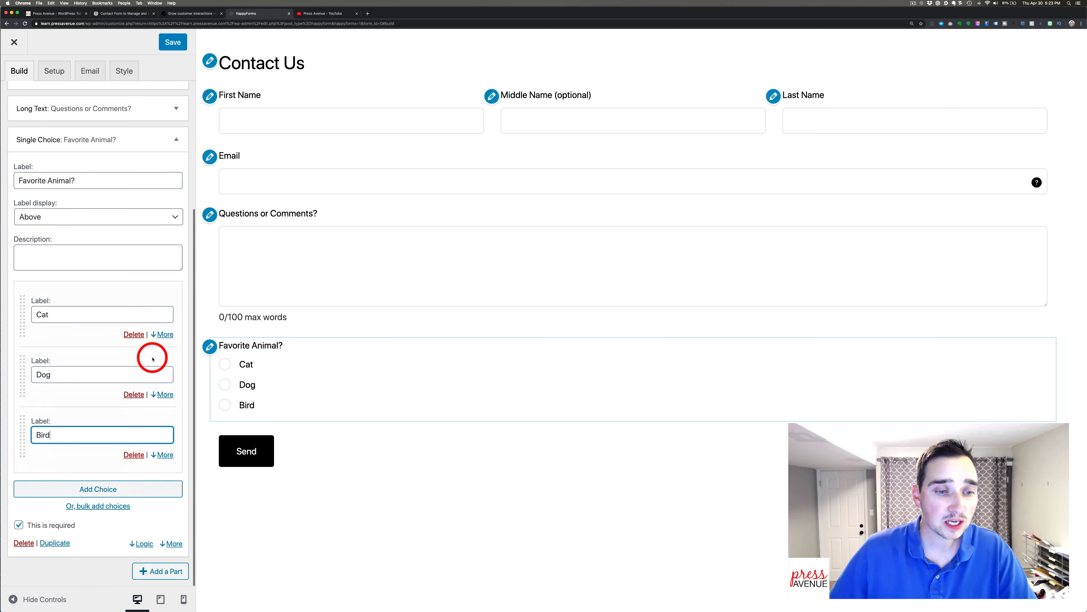
# Display the Favorite Animal? choices horizontally, leaving choice width at Auto.
pyautogui.click(171, 542)
pyautogui.scroll(-6, 167, 538)
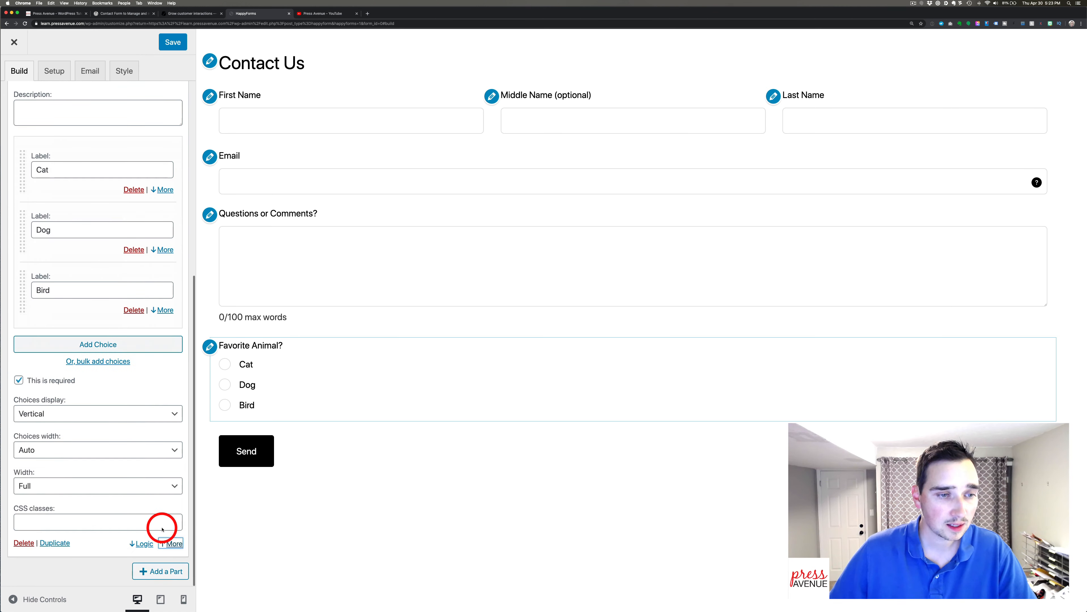
pyautogui.click(70, 413)
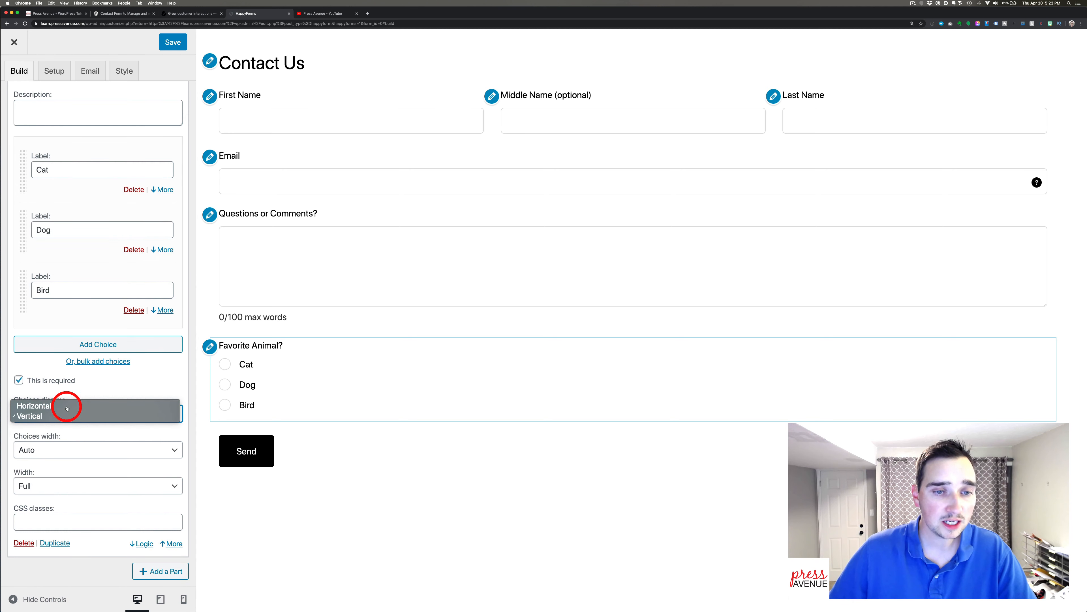
pyautogui.click(64, 406)
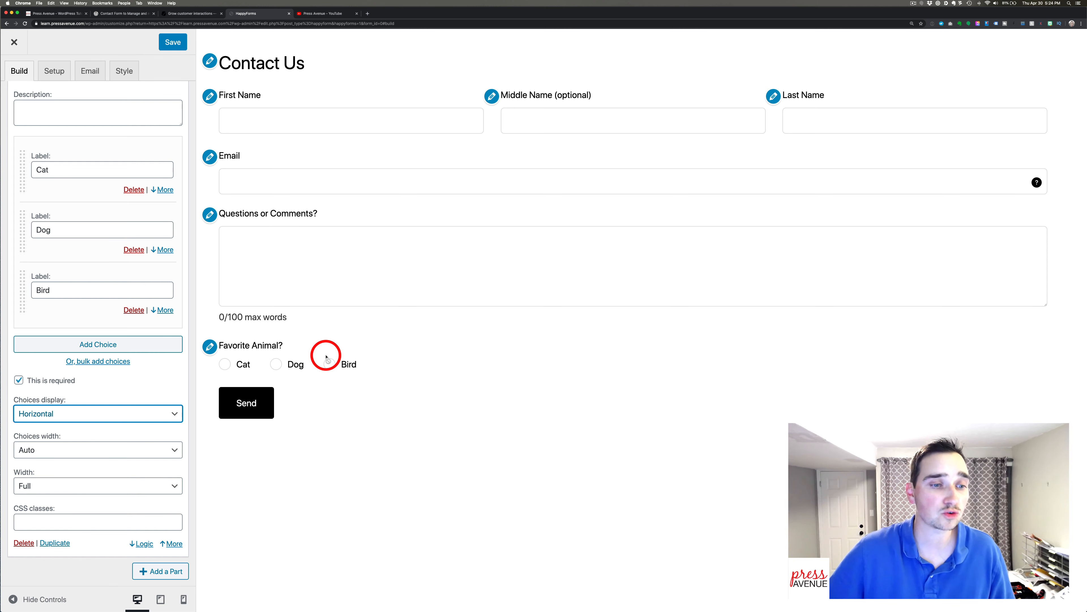
pyautogui.click(118, 456)
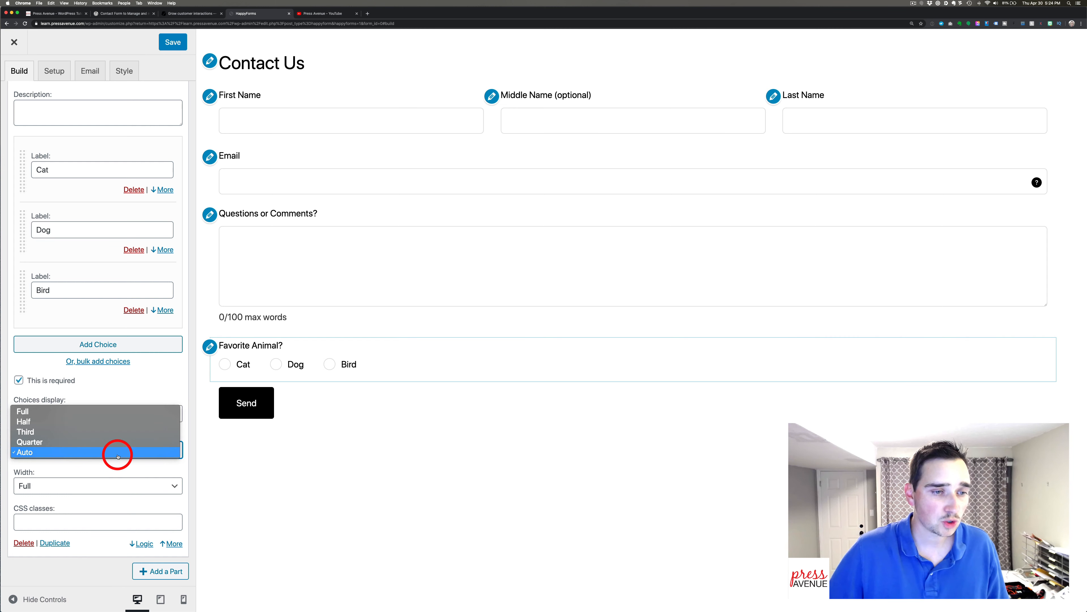
pyautogui.click(113, 431)
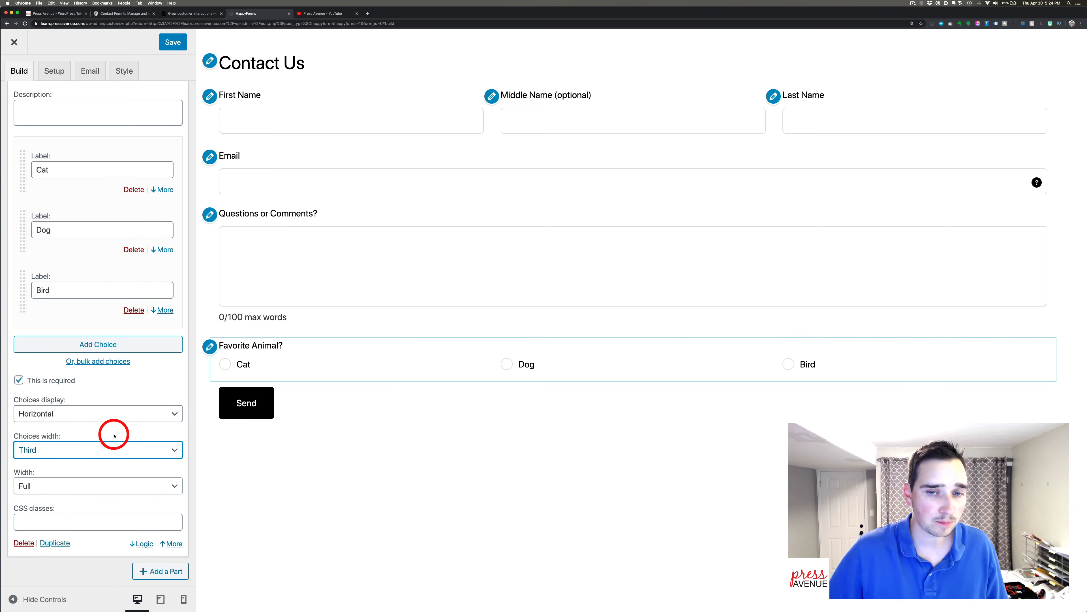
pyautogui.click(107, 448)
pyautogui.click(106, 440)
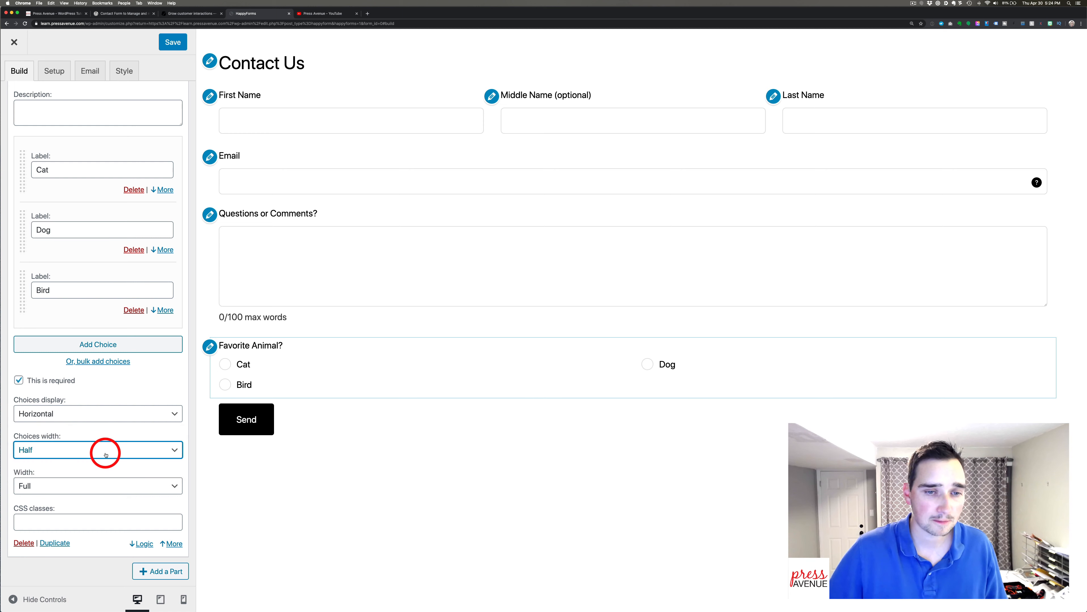
pyautogui.click(105, 454)
pyautogui.click(105, 481)
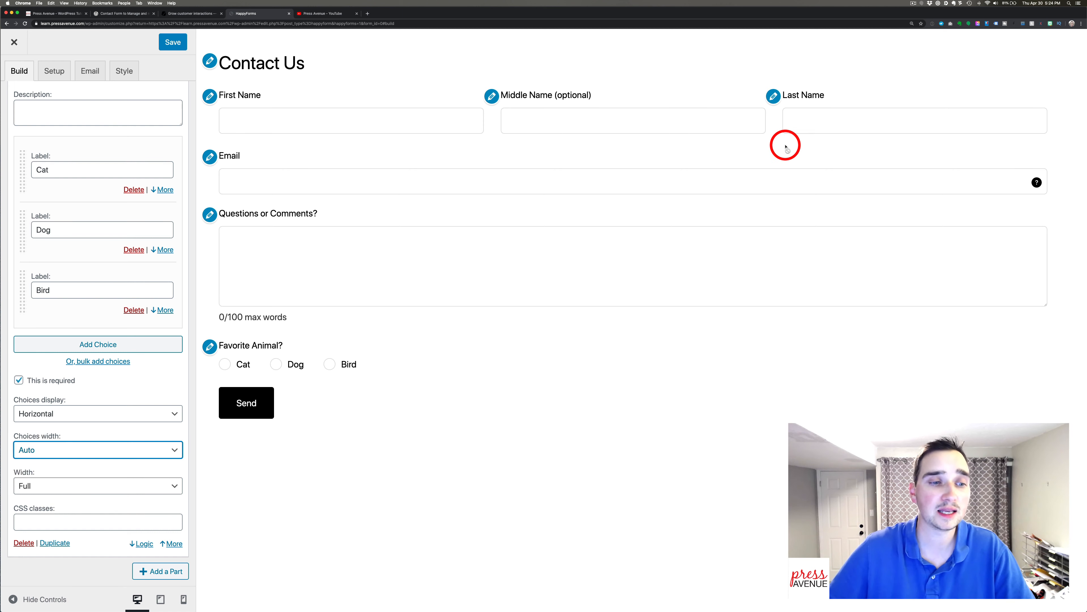
# Make Favorite Animal? optional and drag it above Questions or Comments?
pyautogui.scroll(1, 128, 377)
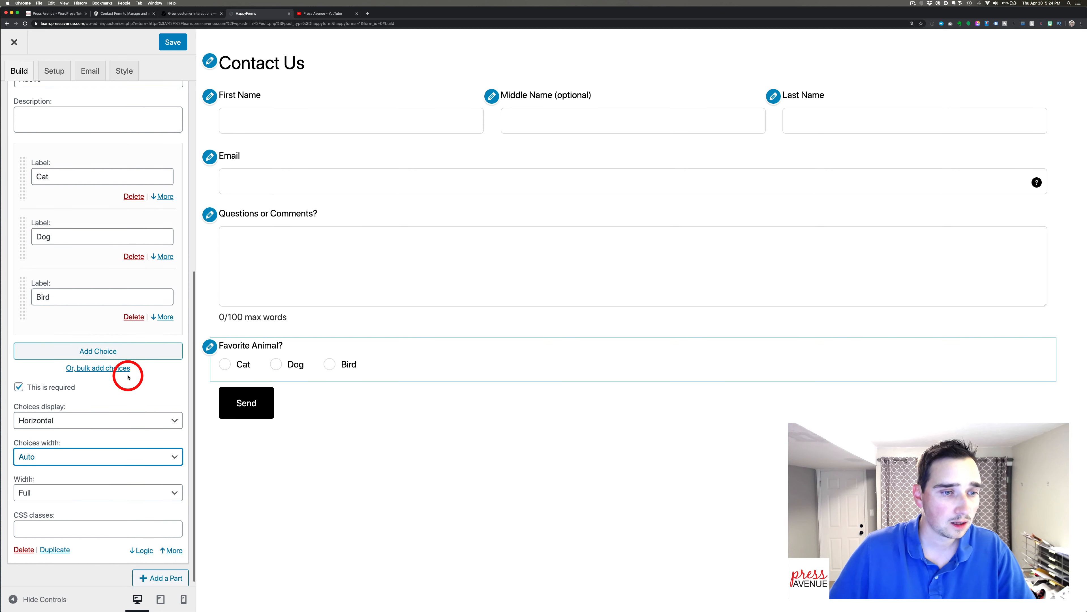
pyautogui.click(62, 388)
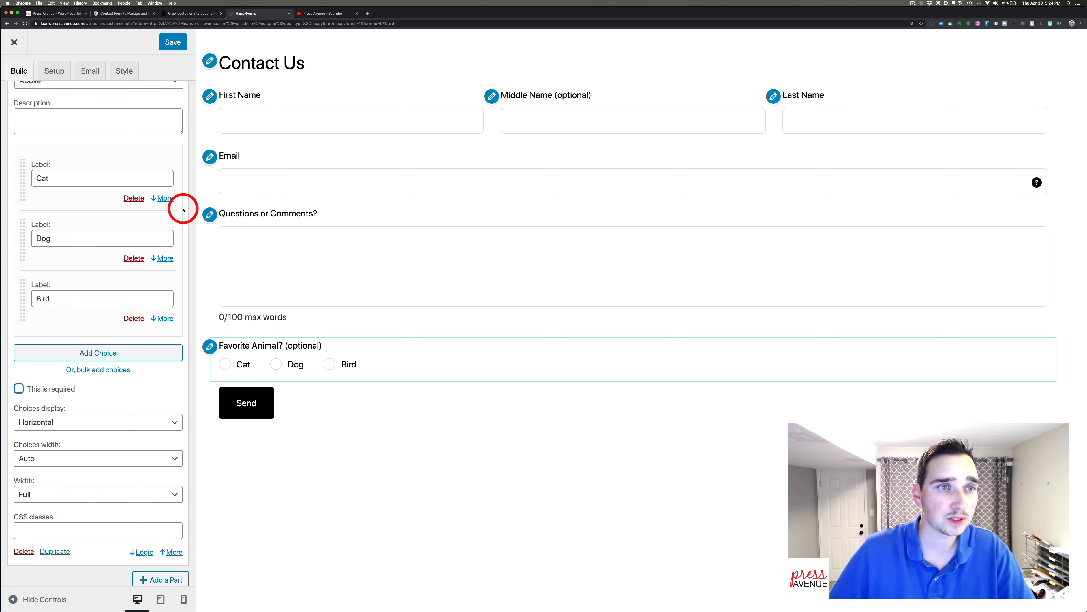
pyautogui.scroll(5, 154, 149)
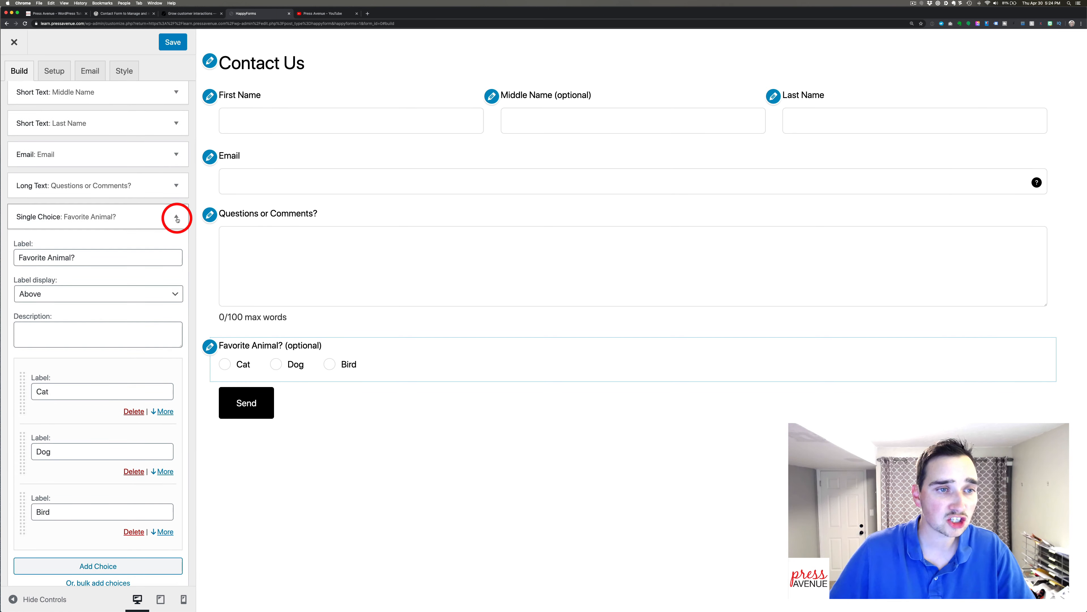
pyautogui.click(175, 218)
pyautogui.moveTo(92, 311); pyautogui.dragTo(73, 279)
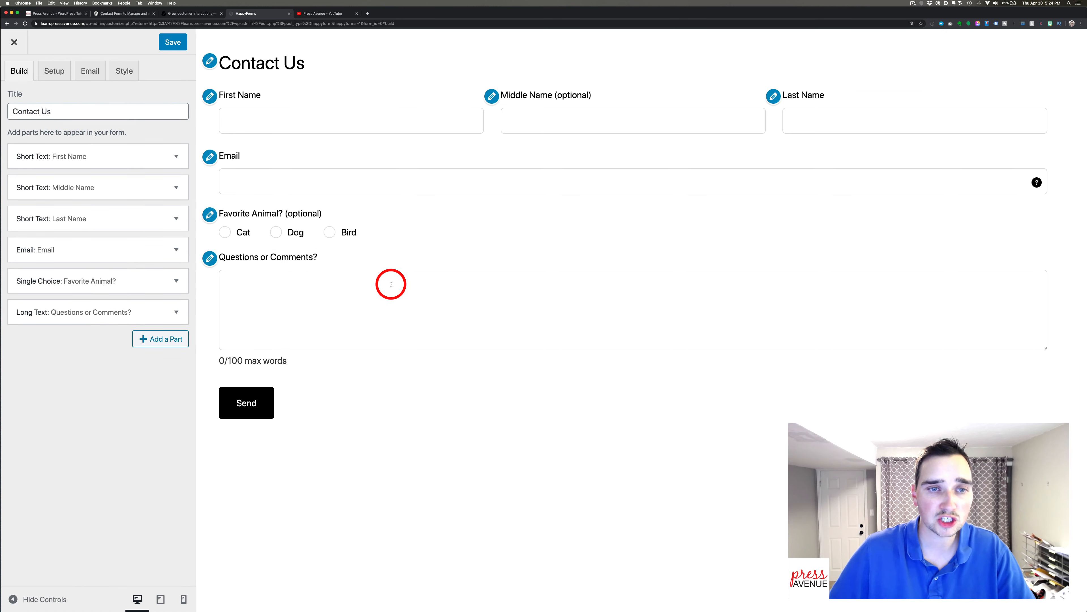
# Add a Multiple Choice part labelled as the phone-or-email contact question.
pyautogui.click(161, 340)
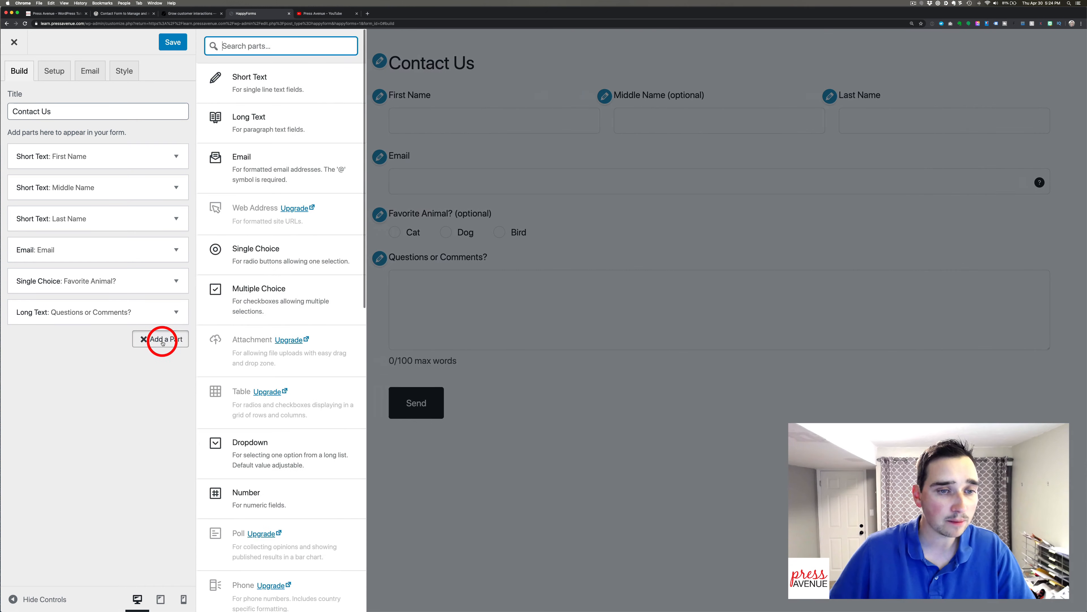
pyautogui.scroll(-1, 243, 289)
pyautogui.click(271, 274)
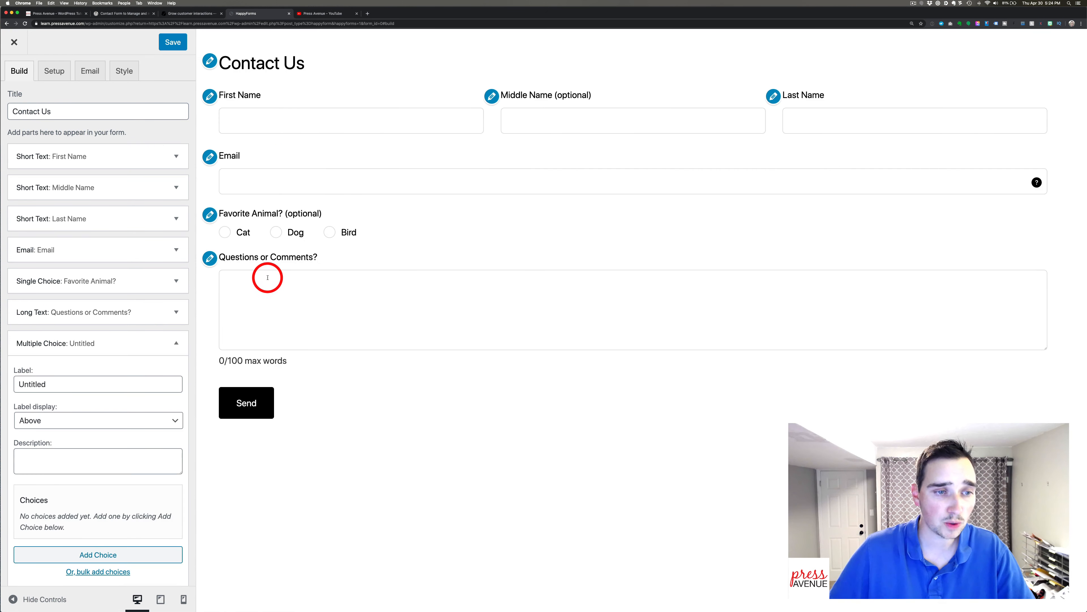
pyautogui.doubleClick(88, 383)
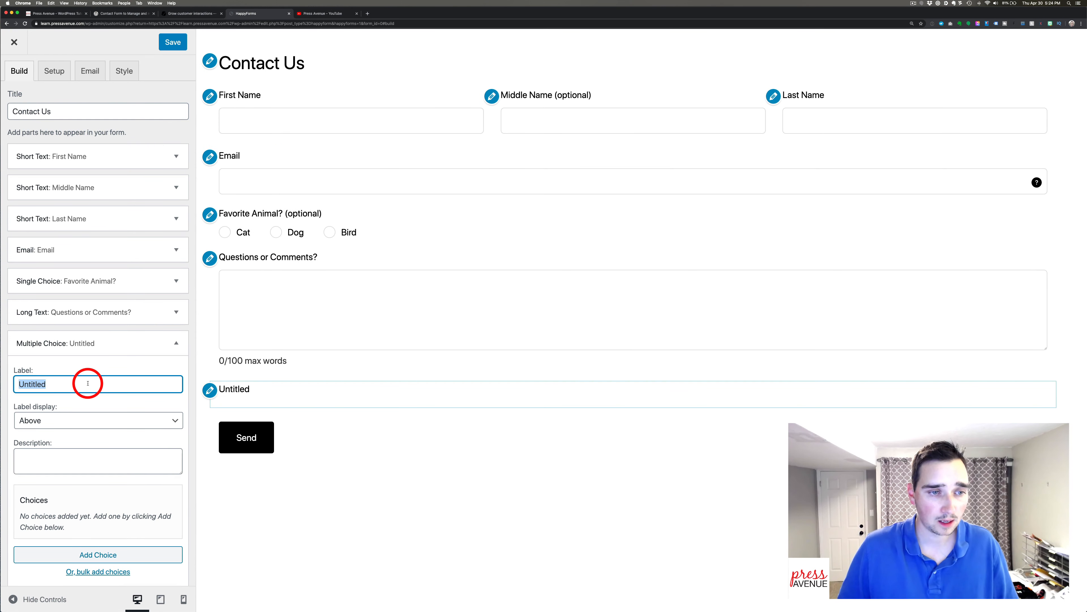
pyautogui.write('W')
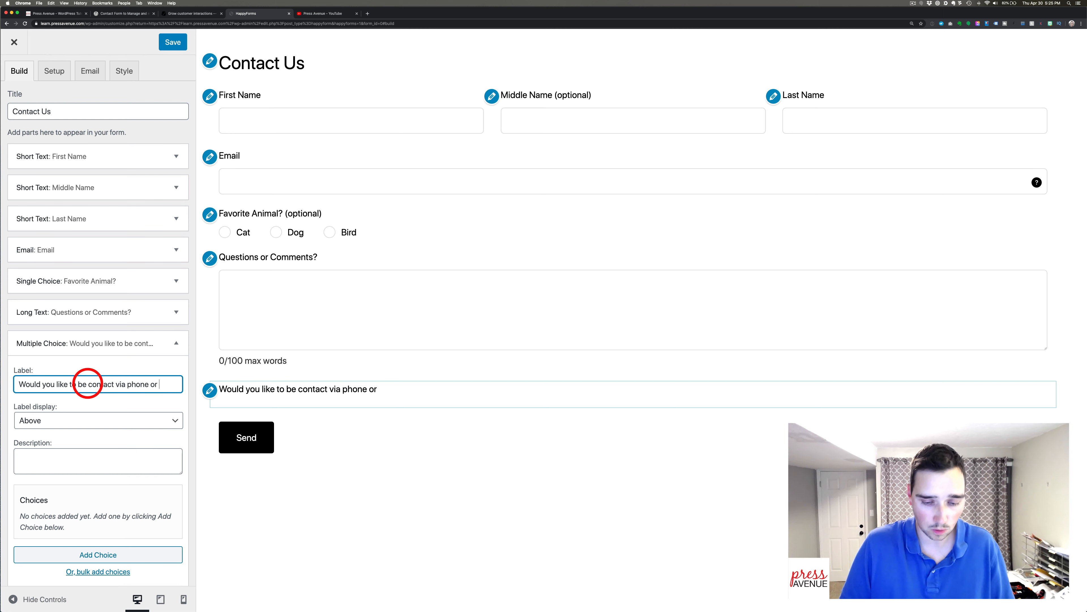
pyautogui.write('l?')
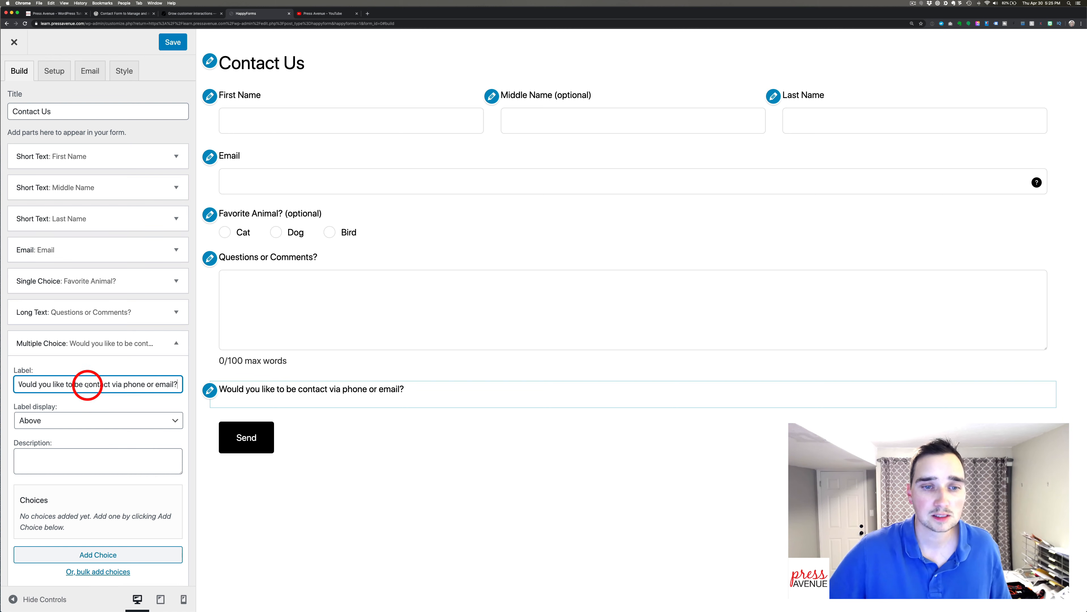
# Give the contact question the choices Phone, Text, Email and All of the Above.
pyautogui.click(99, 554)
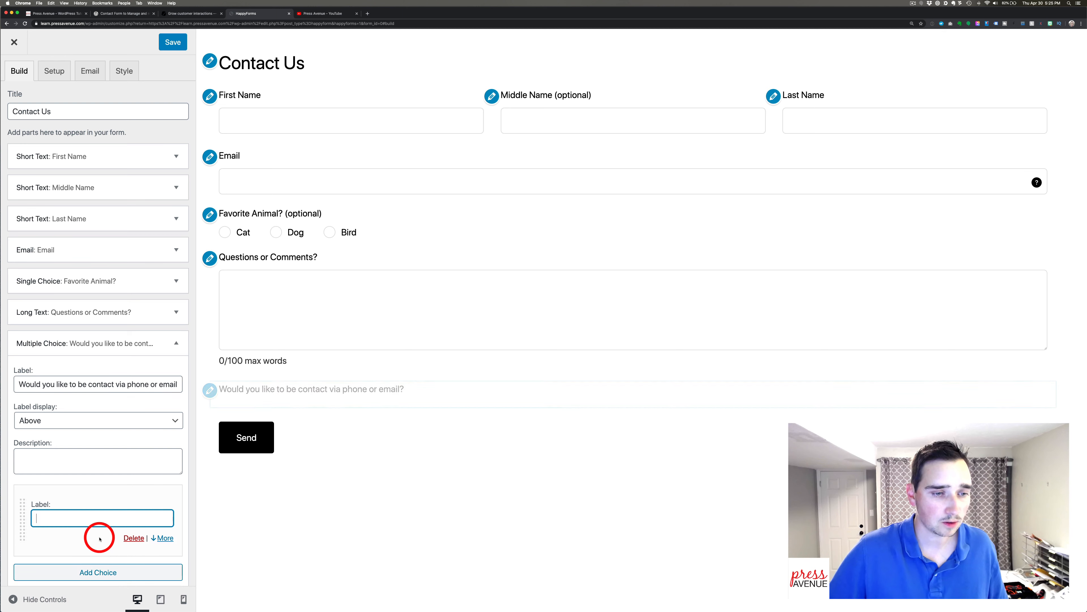
pyautogui.write('Phone')
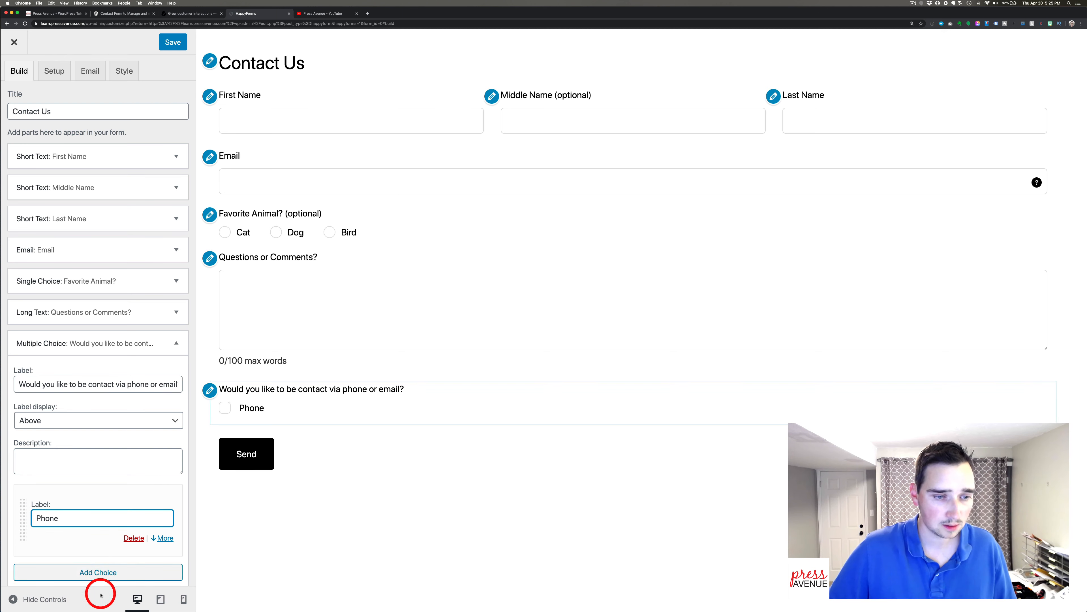
pyautogui.click(98, 572)
pyautogui.write('Tex')
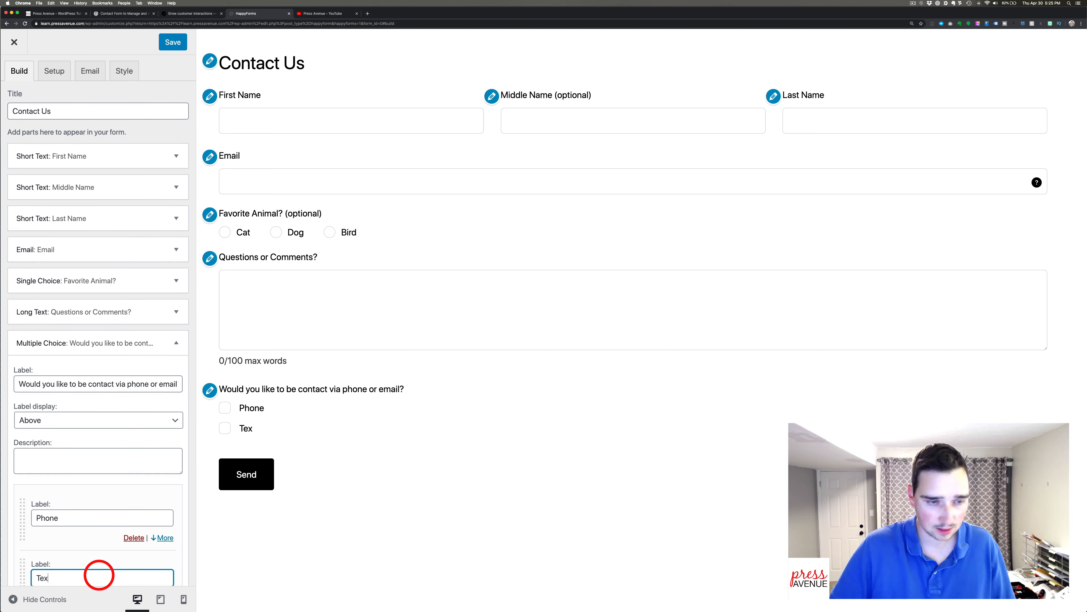
pyautogui.scroll(-4, 90, 538)
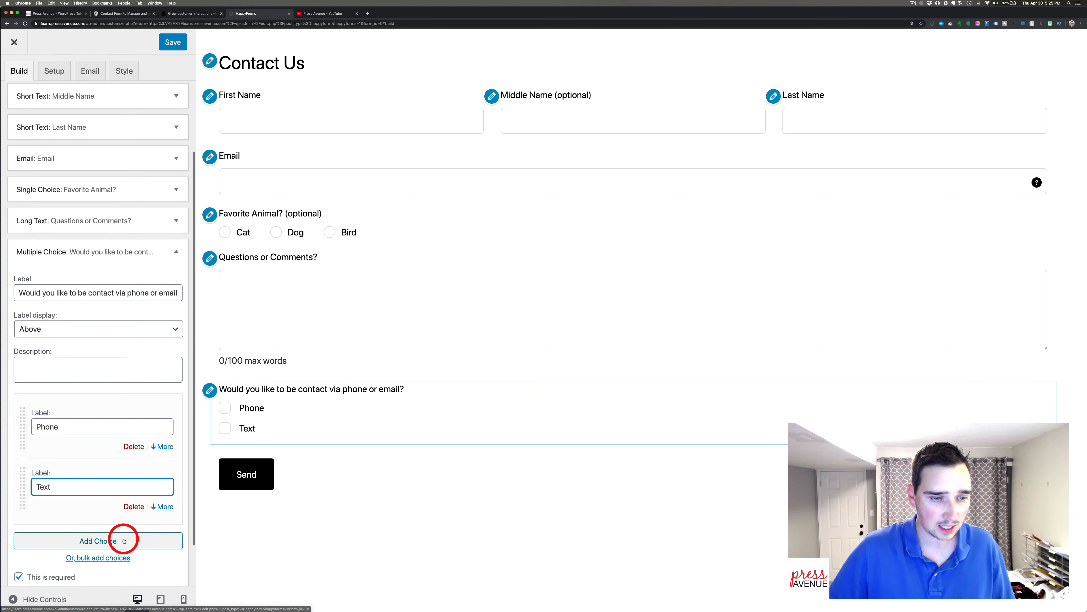
pyautogui.click(124, 539)
pyautogui.write('E')
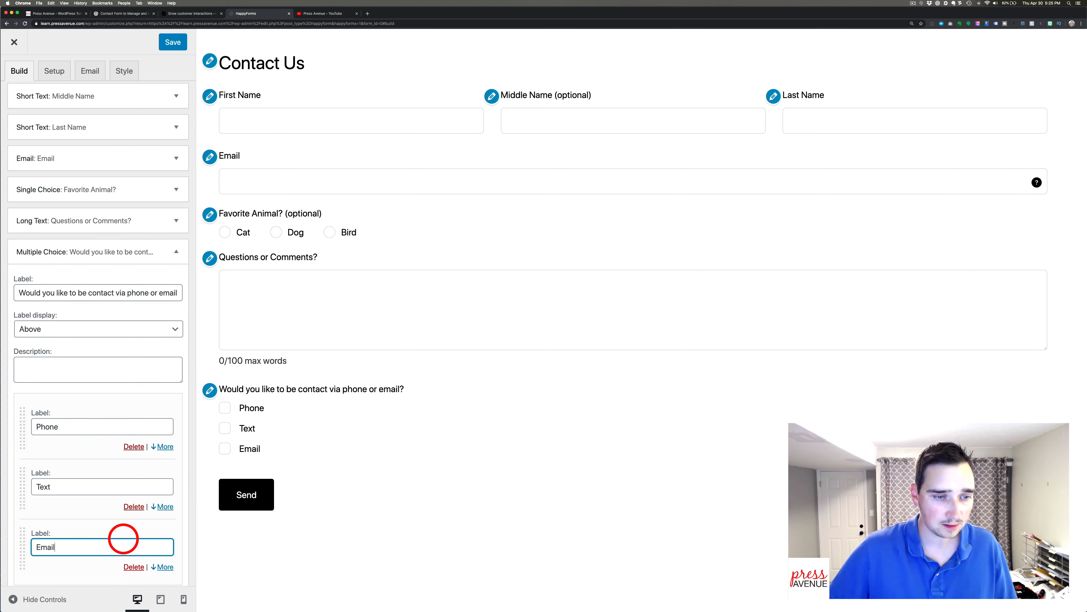
pyautogui.write('mail')
pyautogui.scroll(-3, 123, 538)
pyautogui.click(104, 486)
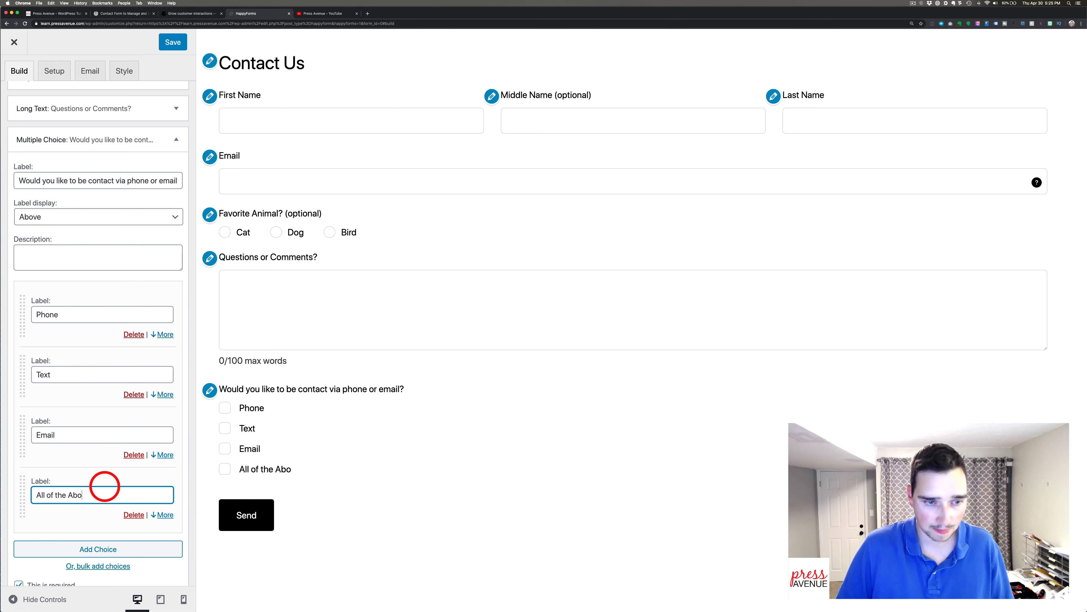
pyautogui.scroll(-3, 109, 425)
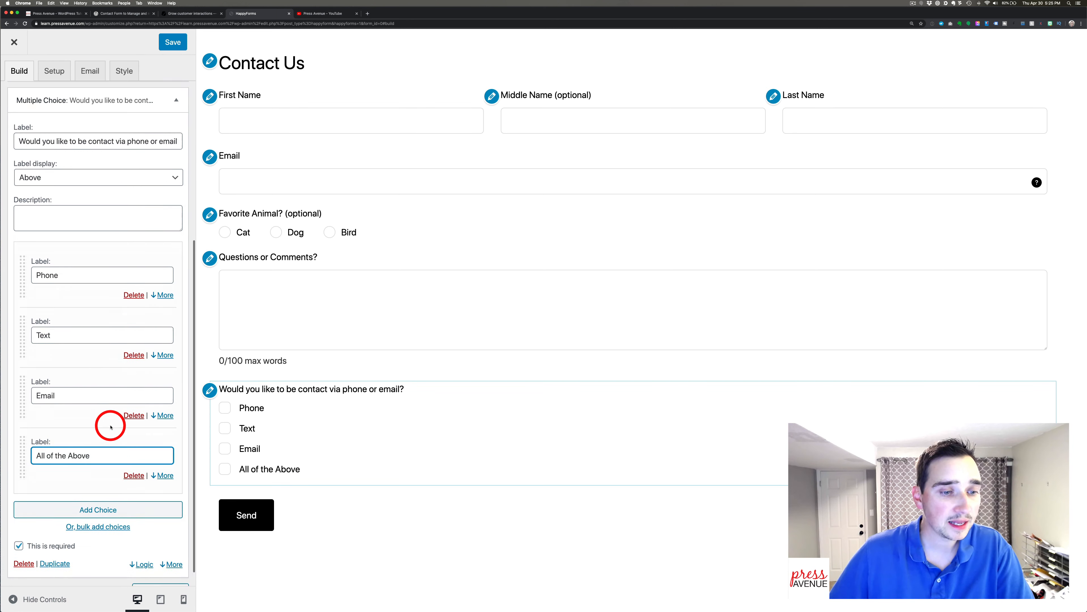
# Lay the contact choices out horizontally, set the question to Half width, and collapse it.
pyautogui.click(172, 542)
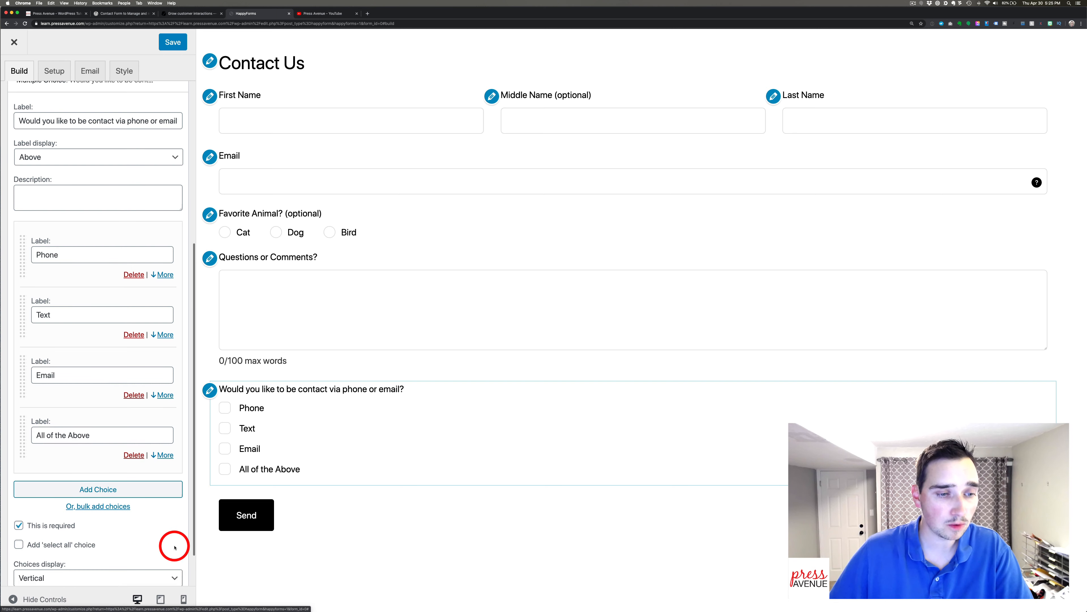
pyautogui.click(79, 412)
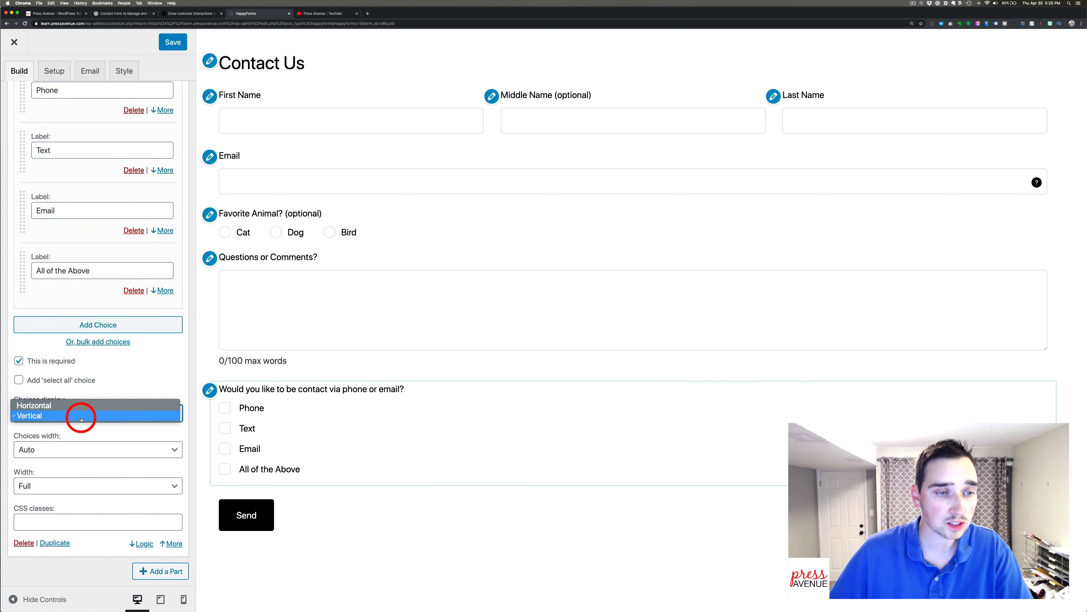
pyautogui.click(76, 406)
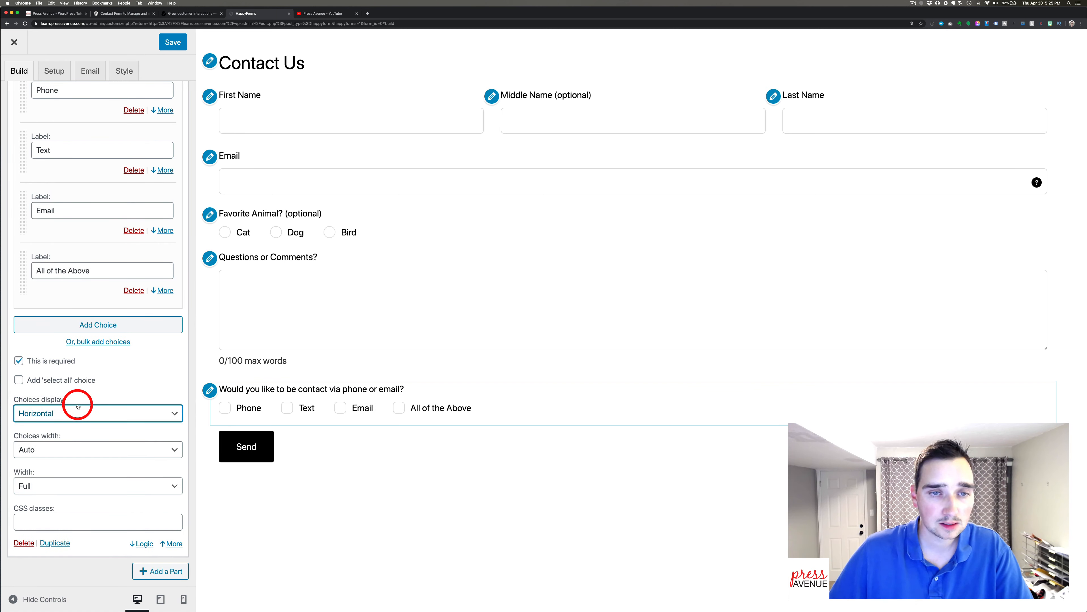
pyautogui.click(99, 485)
pyautogui.click(100, 496)
pyautogui.scroll(2, 110, 462)
pyautogui.scroll(6, 110, 460)
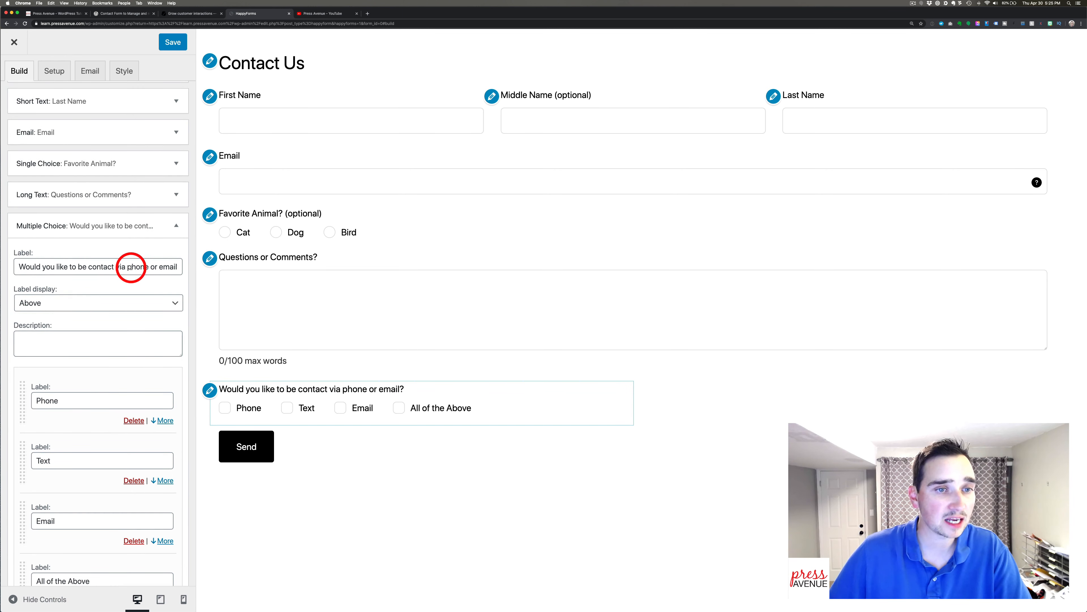
pyautogui.click(177, 226)
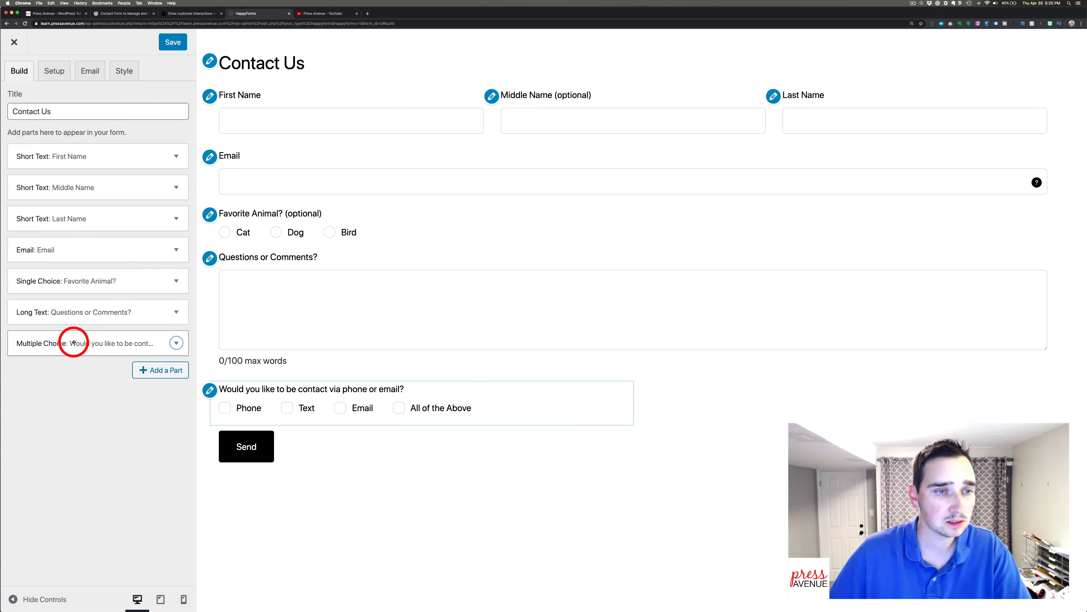
# Drag the contact question above Questions or Comments? and set Favorite Animal? to Half width.
pyautogui.moveTo(74, 343); pyautogui.dragTo(135, 301)
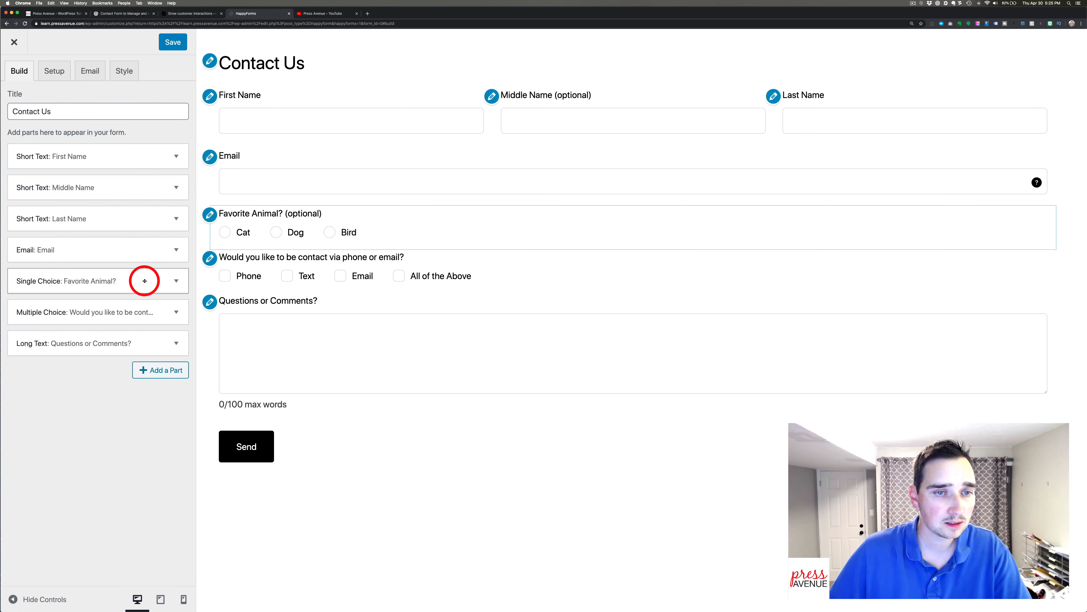
pyautogui.click(176, 281)
pyautogui.scroll(-6, 147, 330)
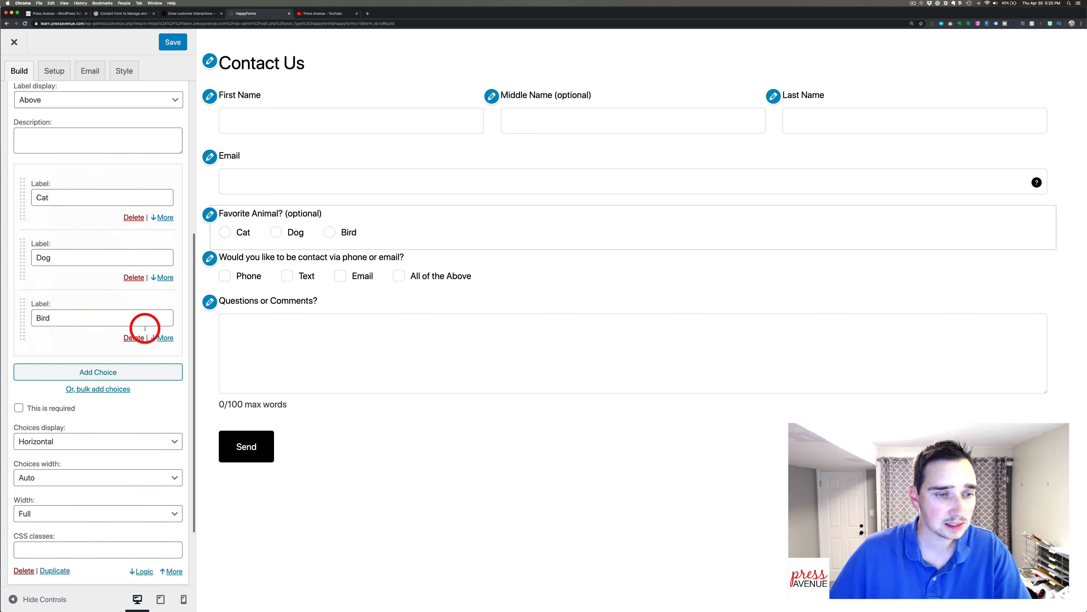
pyautogui.scroll(-2, 145, 328)
pyautogui.click(66, 438)
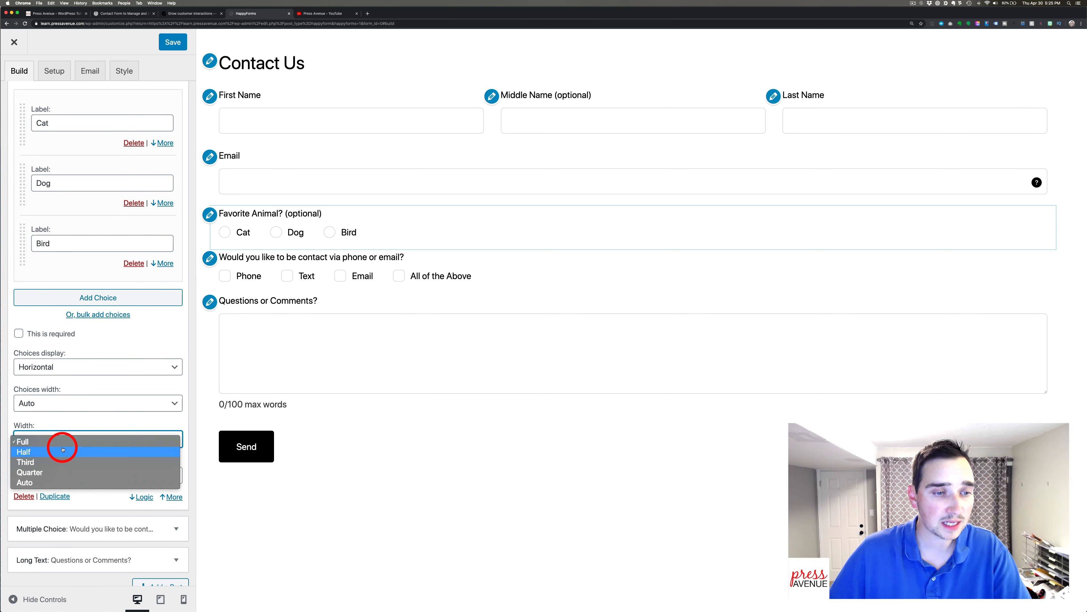
pyautogui.click(62, 451)
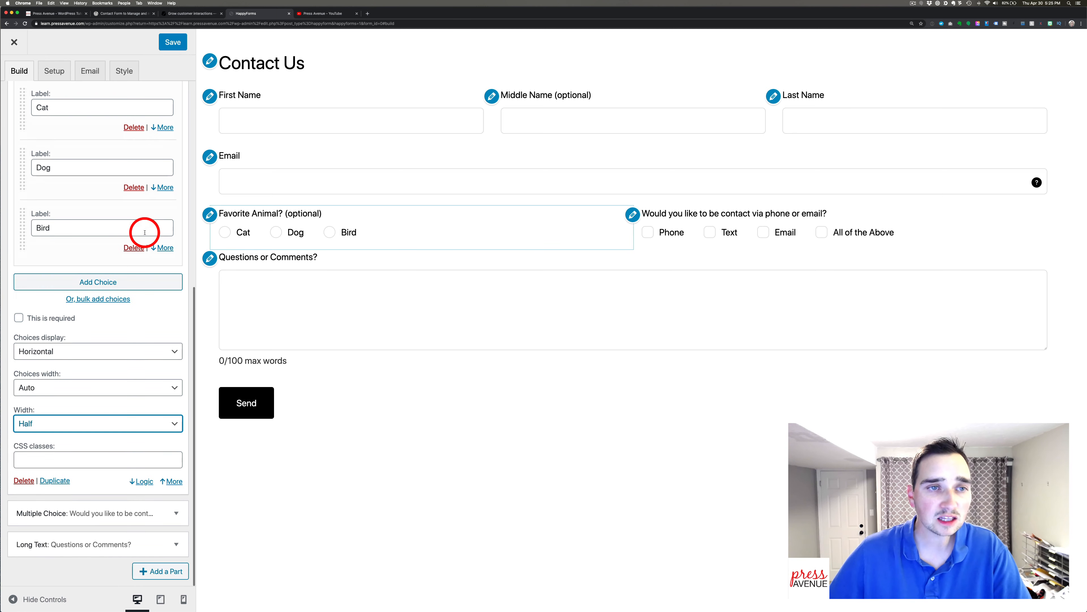
pyautogui.scroll(10, 145, 233)
pyautogui.scroll(-10, 145, 233)
pyautogui.scroll(10, 144, 233)
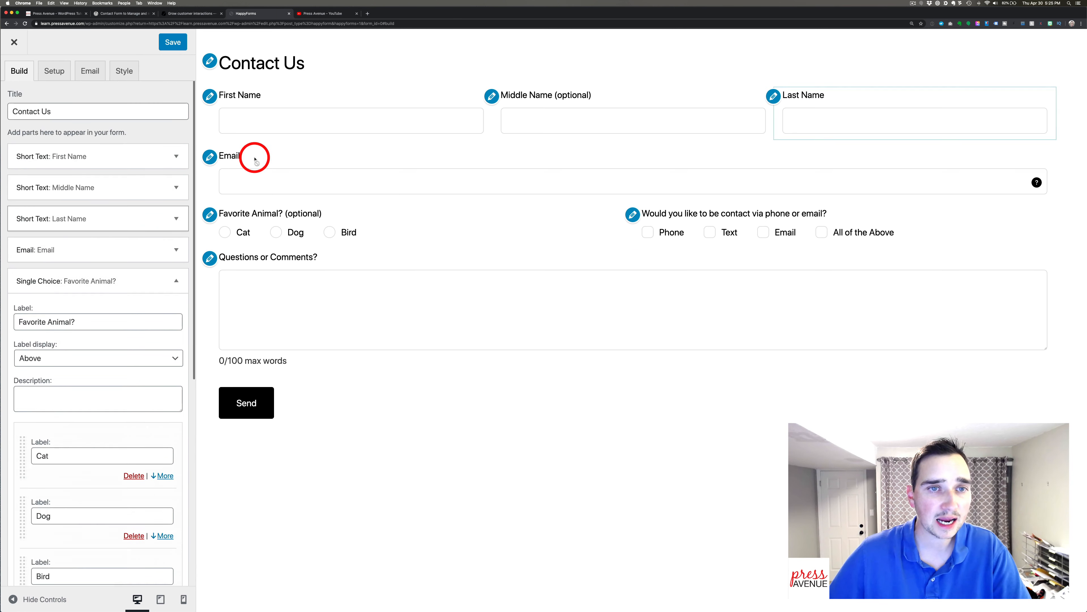
# Review the Middle Name, contact question, Favorite Animal? and Email settings, then open Add a Part.
pyautogui.click(492, 97)
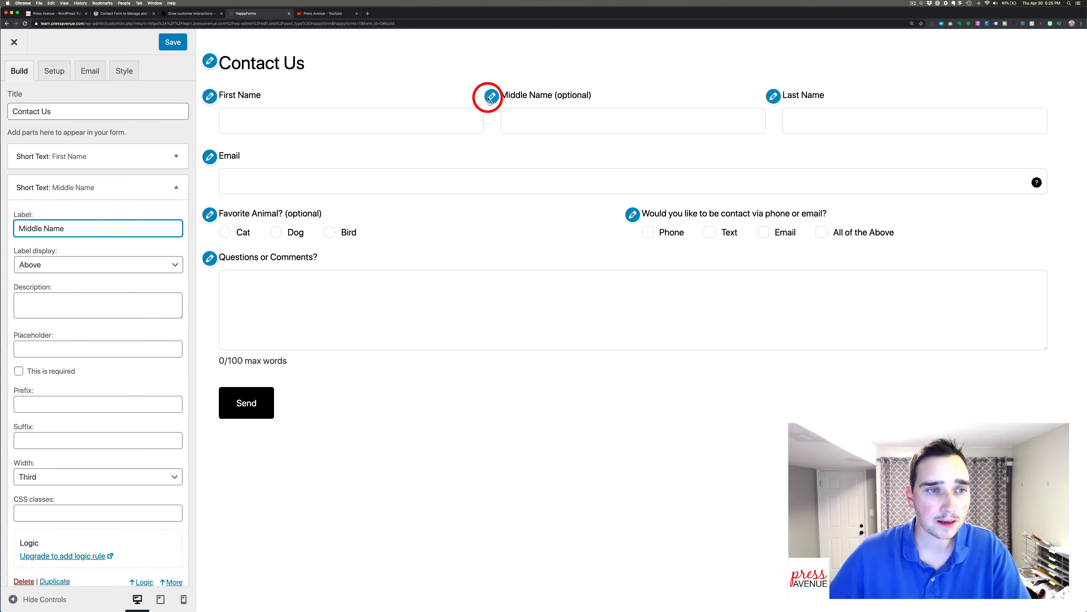
pyautogui.click(210, 159)
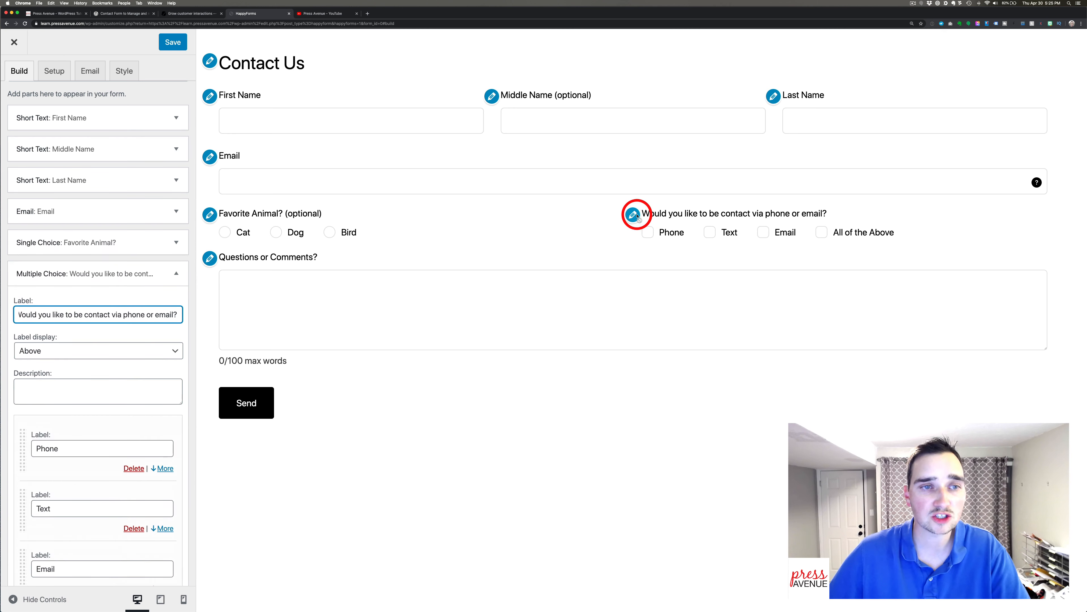
pyautogui.click(209, 214)
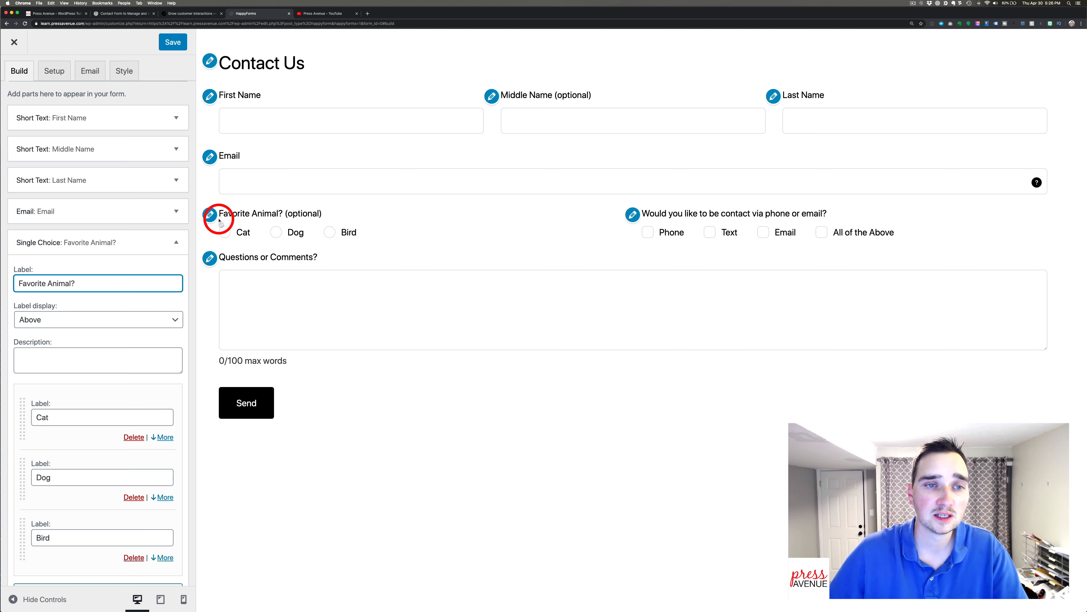
pyautogui.click(209, 157)
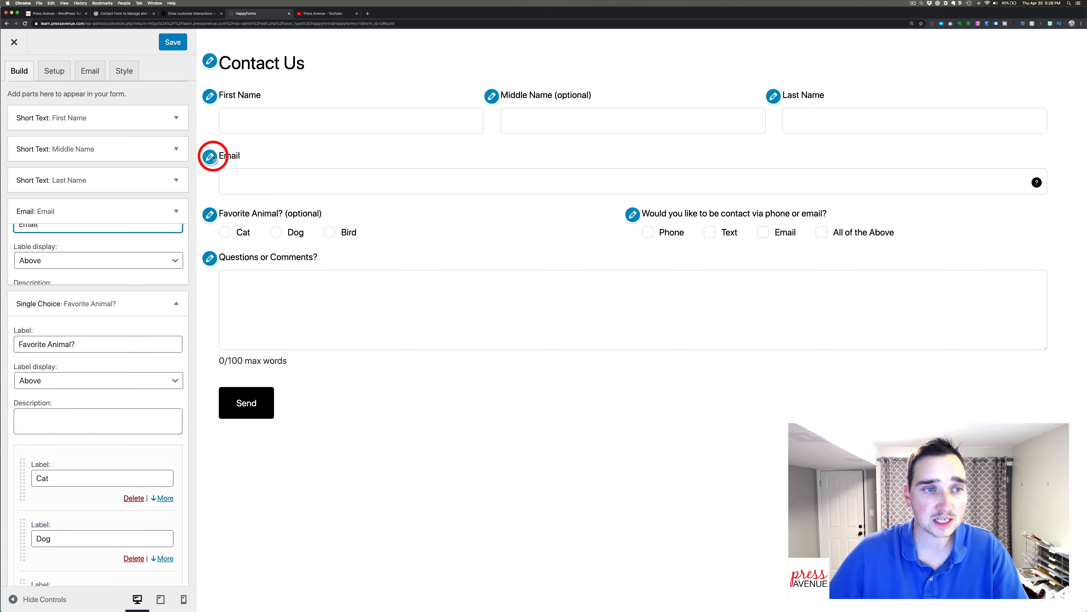
pyautogui.click(83, 256)
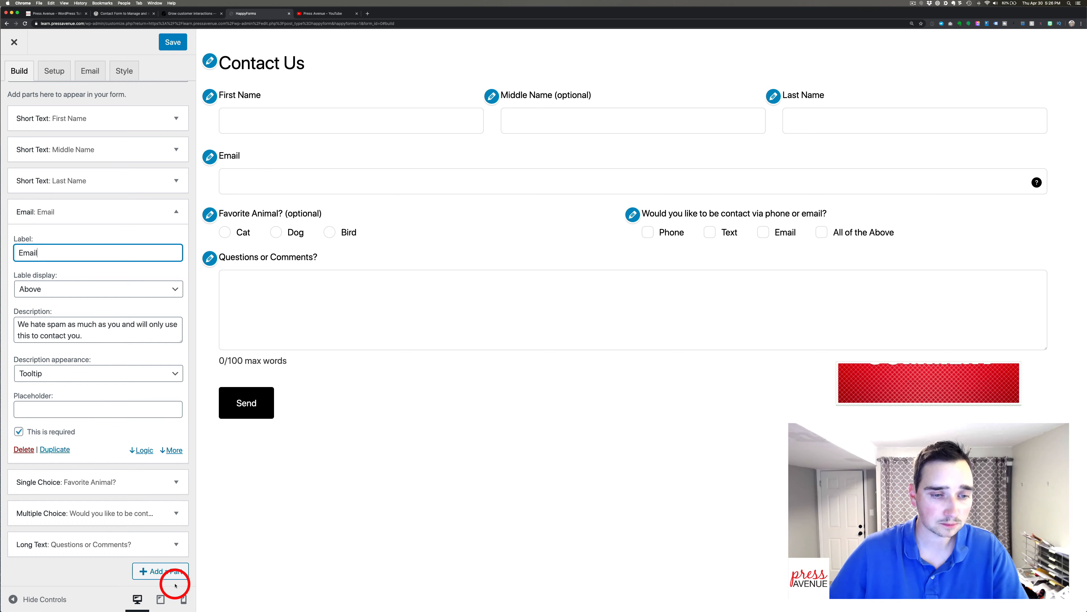
pyautogui.click(174, 573)
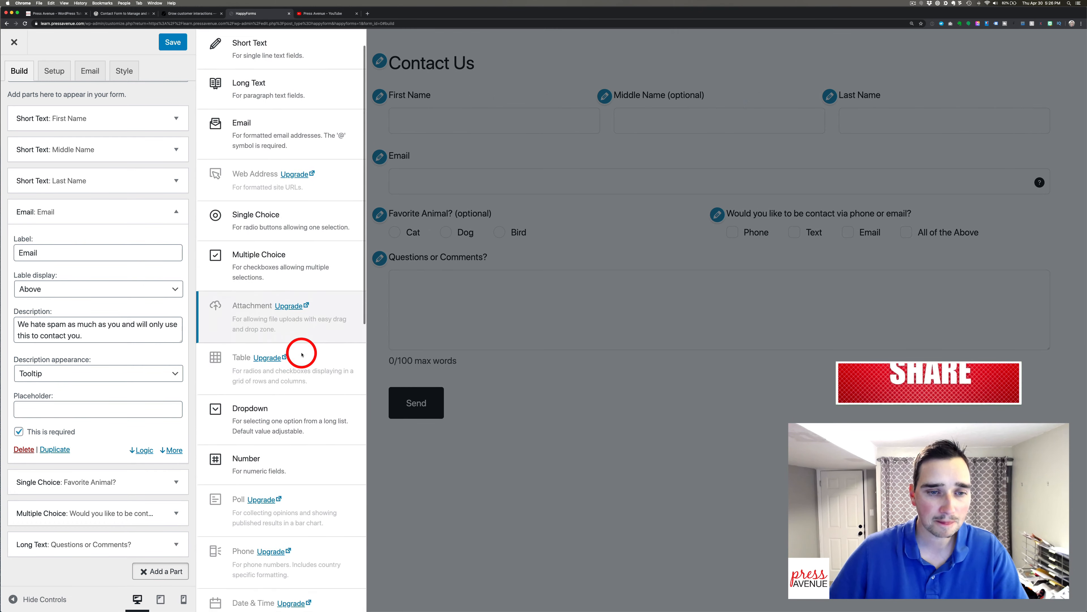
# Add a Dropdown 'Favorite Car' with a placeholder and choices Truck, Van and Supercar.
pyautogui.scroll(-3, 301, 351)
pyautogui.click(289, 327)
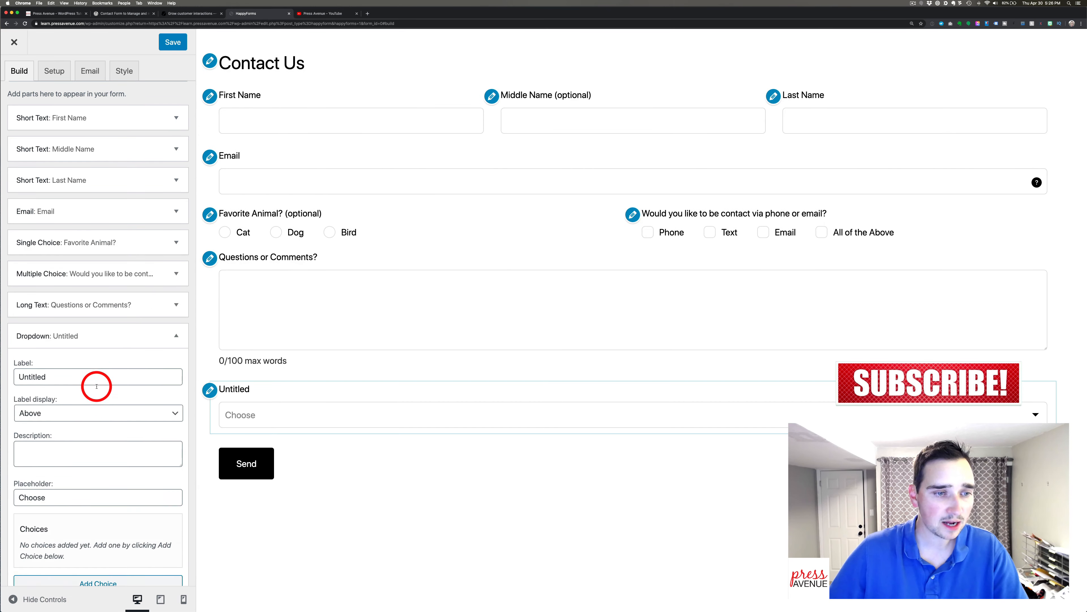
pyautogui.tripleClick(63, 281)
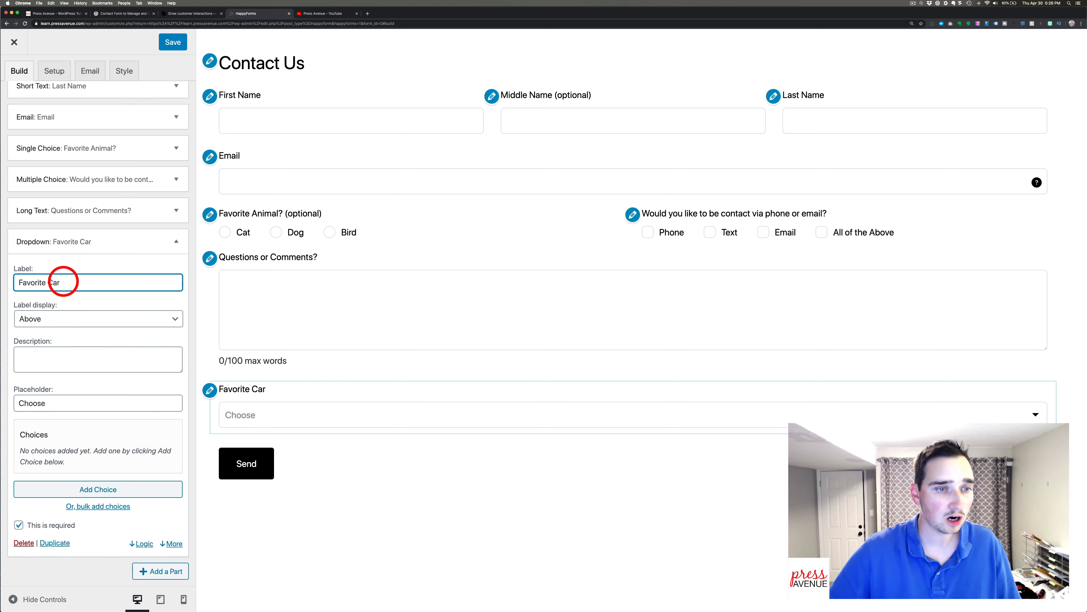
pyautogui.click(83, 400)
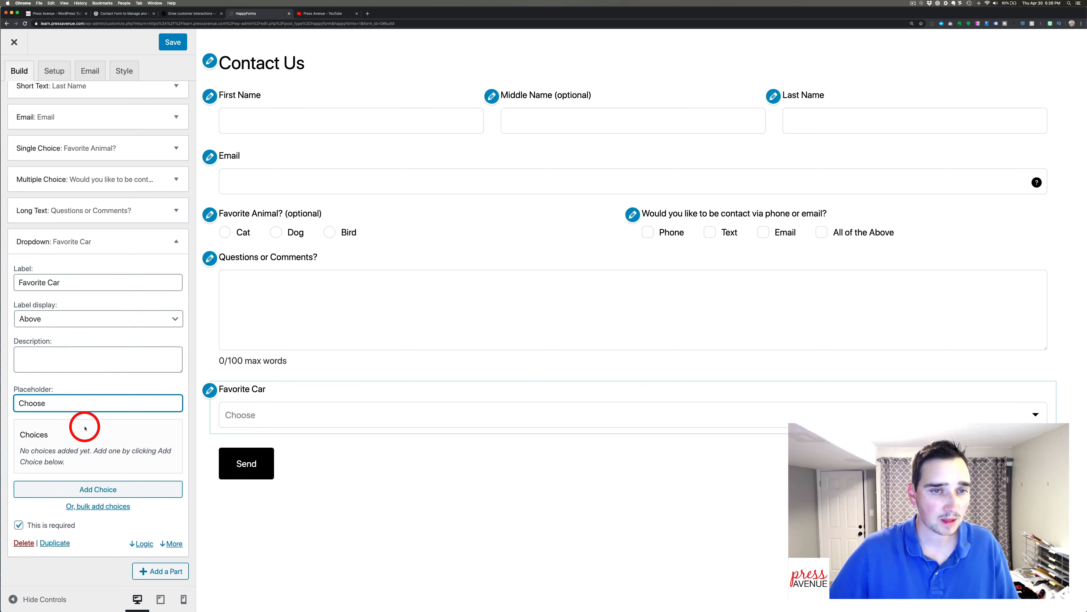
pyautogui.click(121, 496)
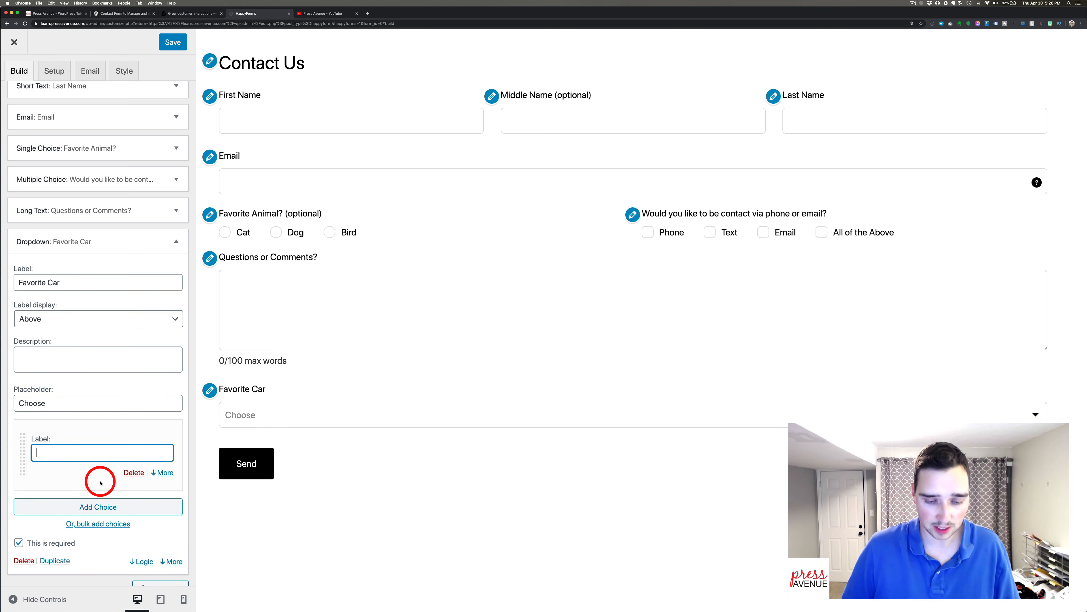
pyautogui.click(101, 507)
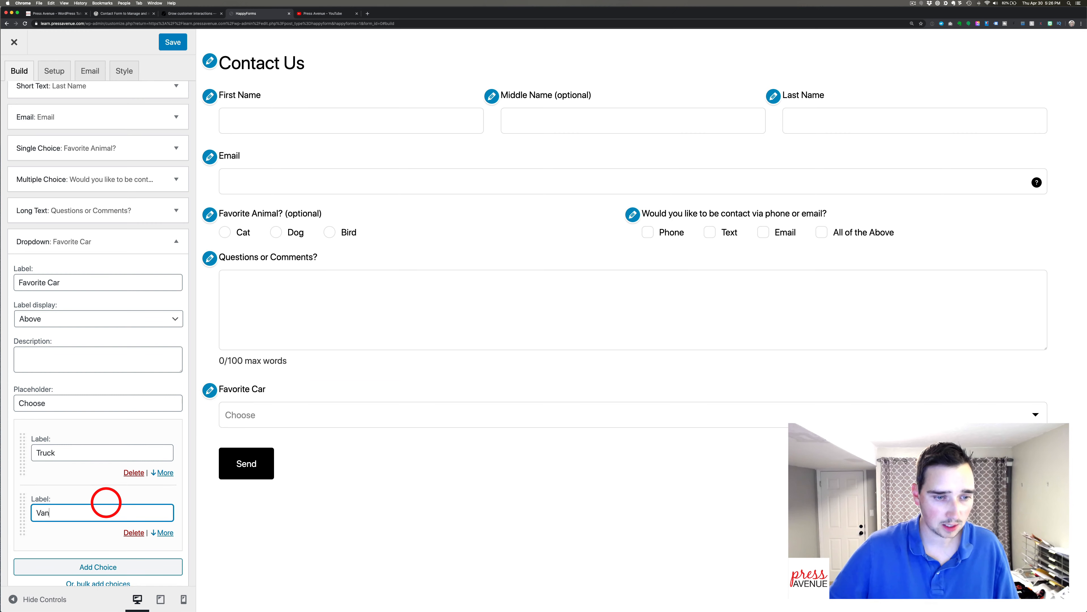
pyautogui.click(110, 566)
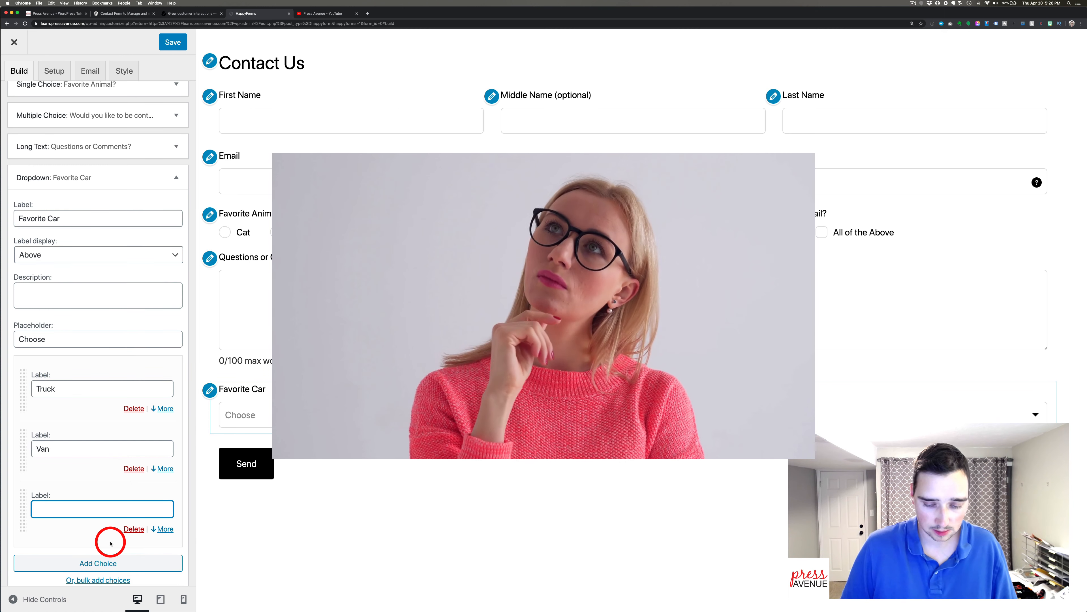
pyautogui.write('Su')
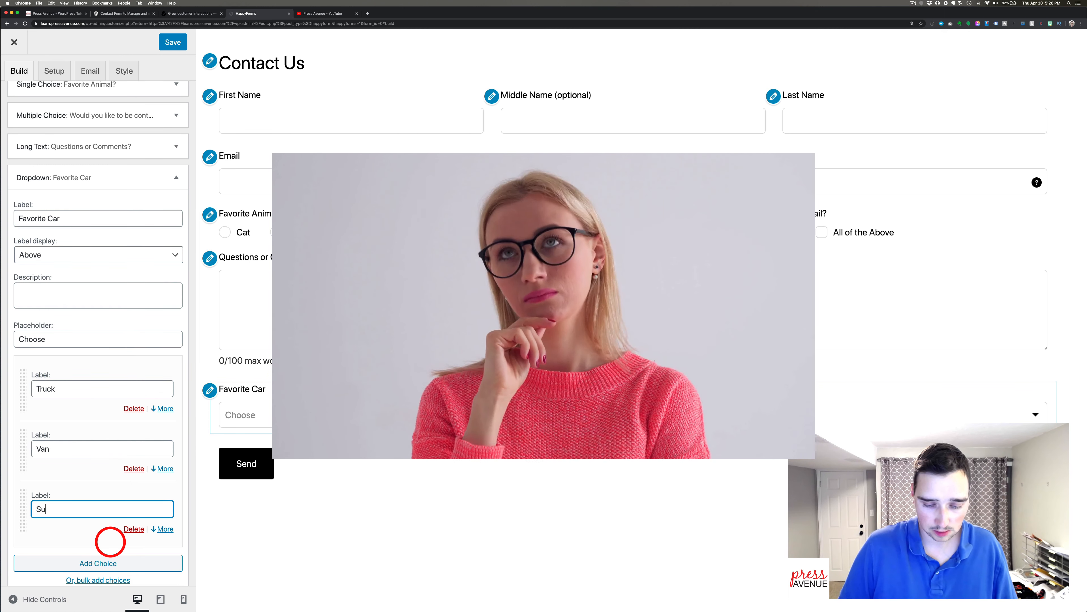
pyautogui.write('percar')
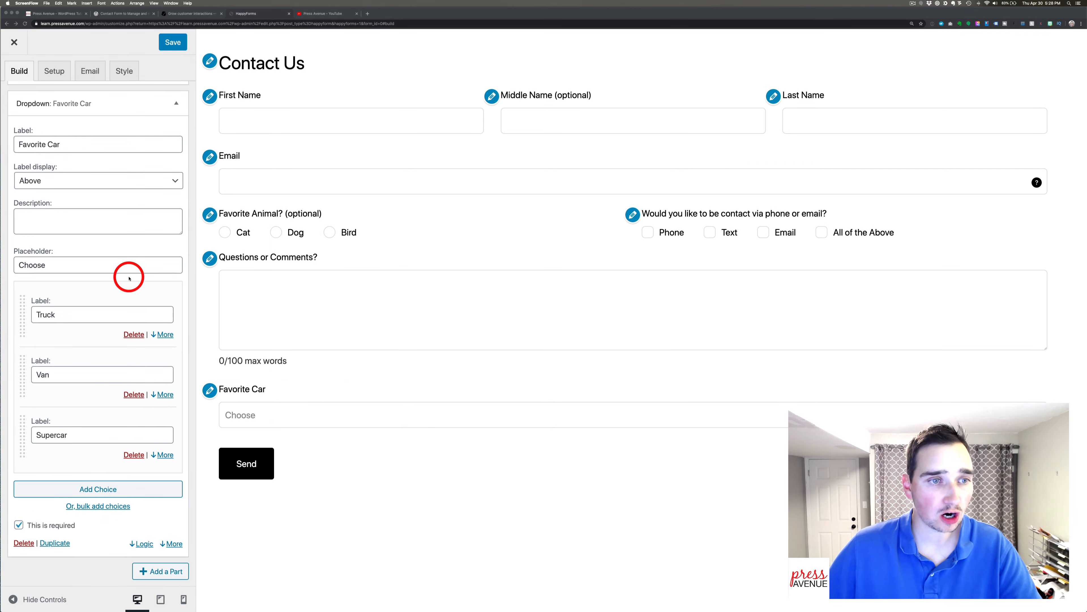
# Collapse Favorite Car and drag it above Questions or Comments?
pyautogui.scroll(1, 136, 251)
pyautogui.click(175, 124)
pyautogui.click(176, 124)
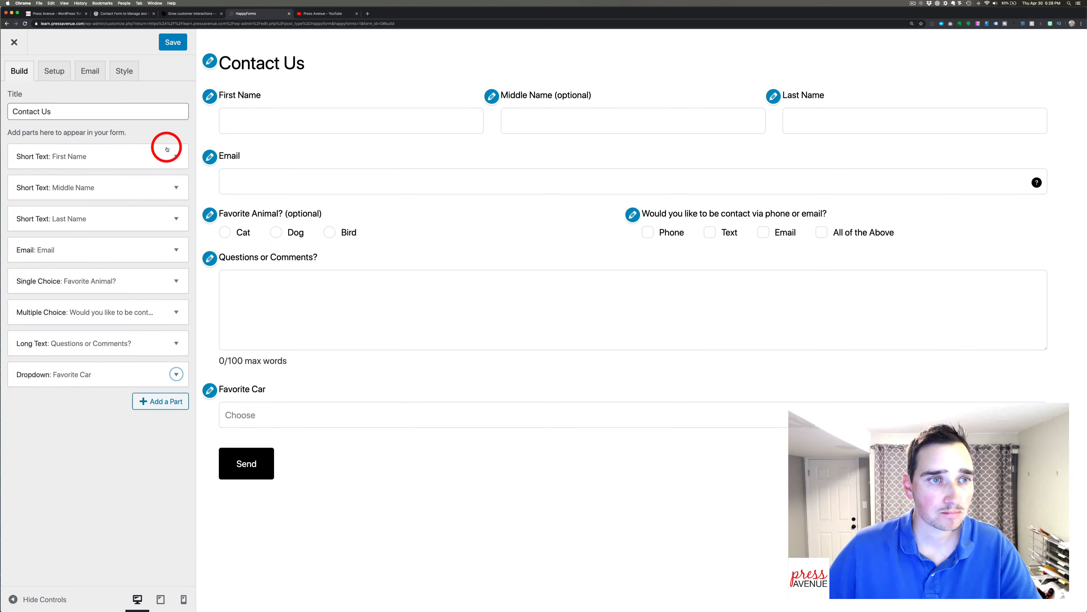
pyautogui.moveTo(76, 376); pyautogui.dragTo(145, 342)
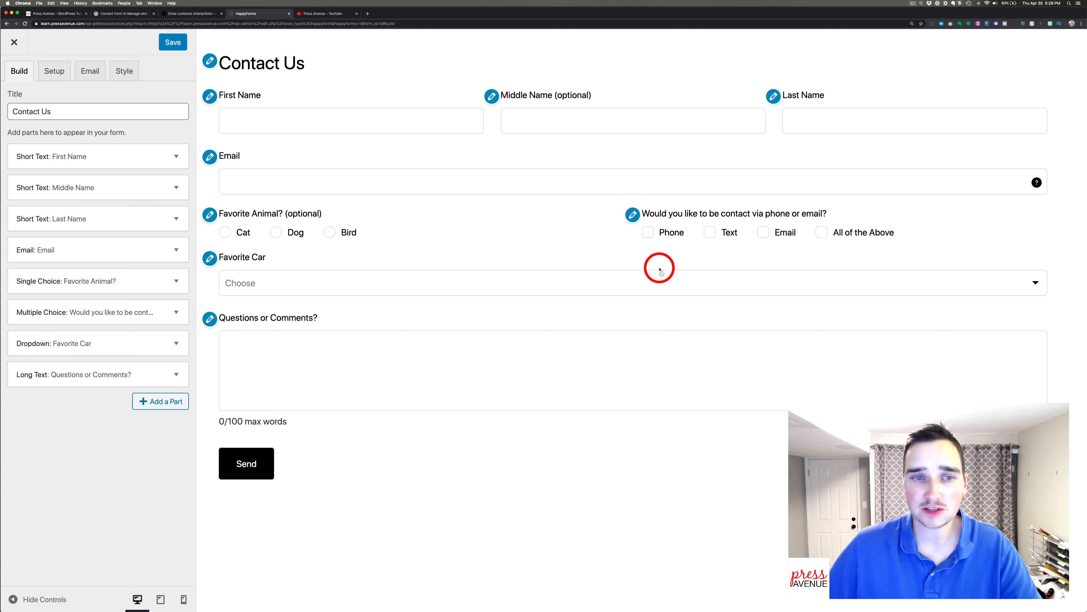
pyautogui.click(154, 403)
# Add a Number part labelled Age with minimum 0 and maximum 120.
pyautogui.scroll(-2, 211, 384)
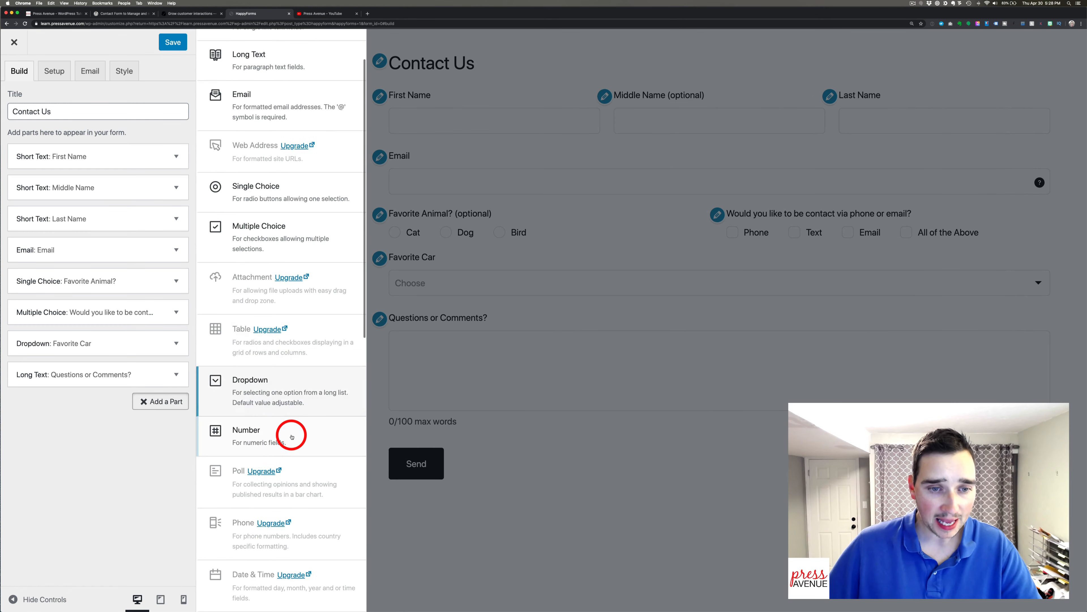
pyautogui.click(291, 436)
pyautogui.doubleClick(71, 396)
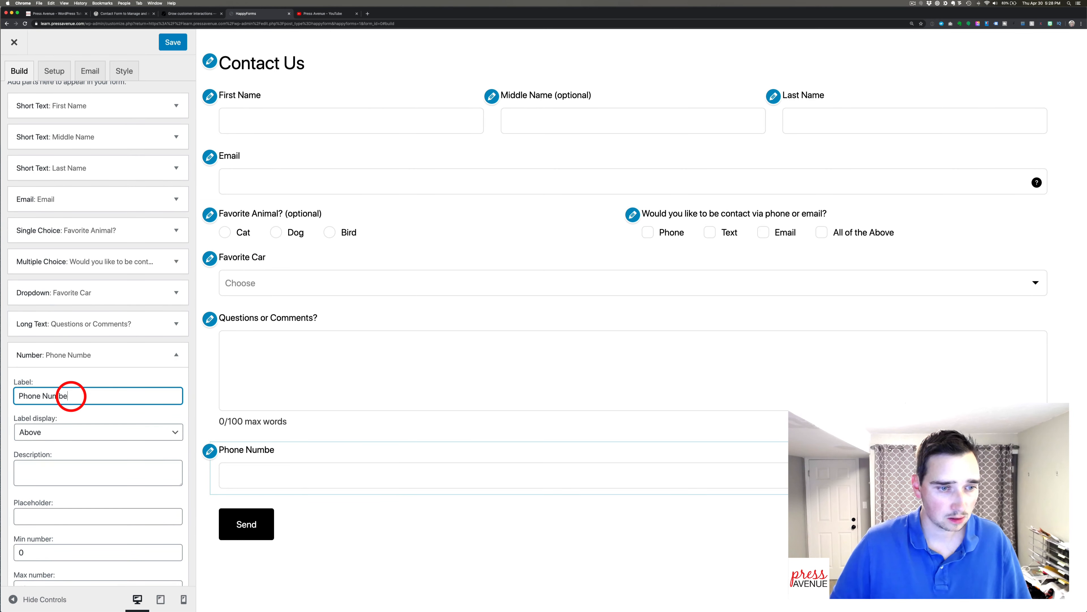
pyautogui.write('Phone Number')
pyautogui.scroll(-3, 71, 396)
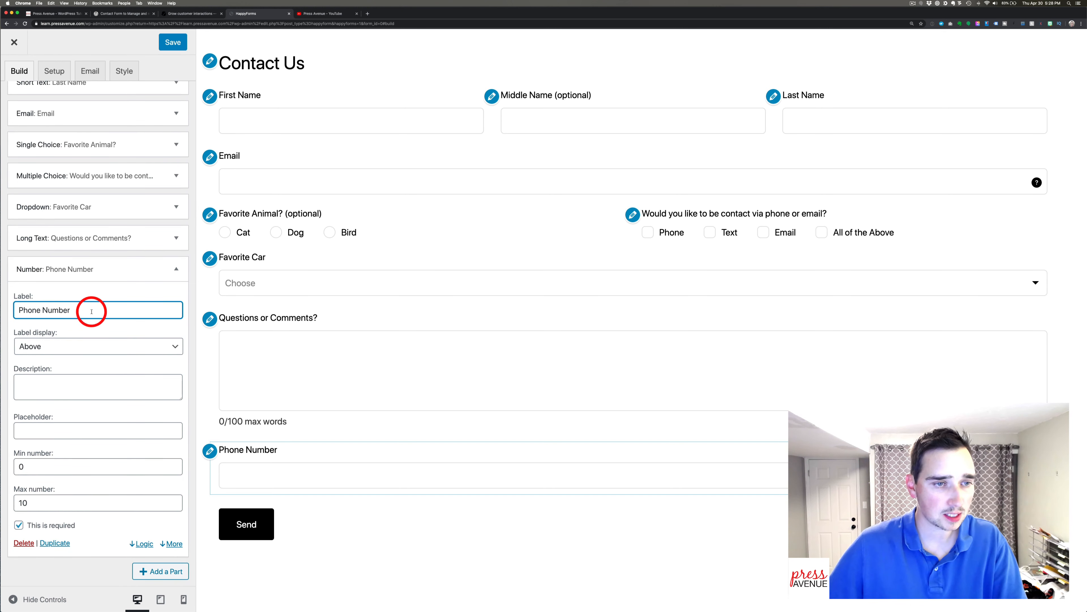
pyautogui.moveTo(91, 312); pyautogui.dragTo(68, 298)
pyautogui.write('Age')
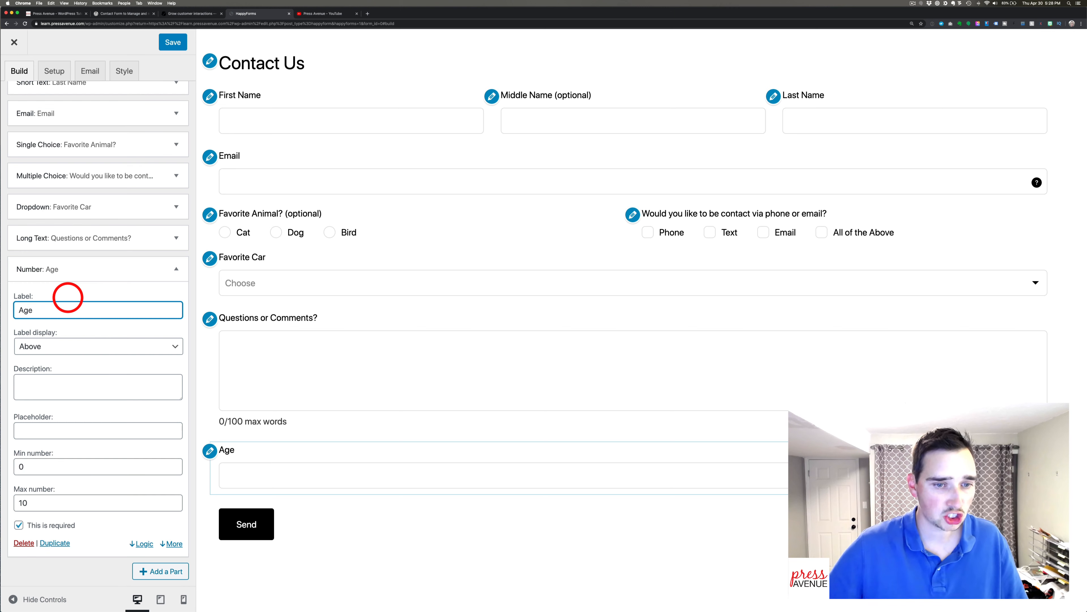
pyautogui.click(68, 429)
pyautogui.click(60, 471)
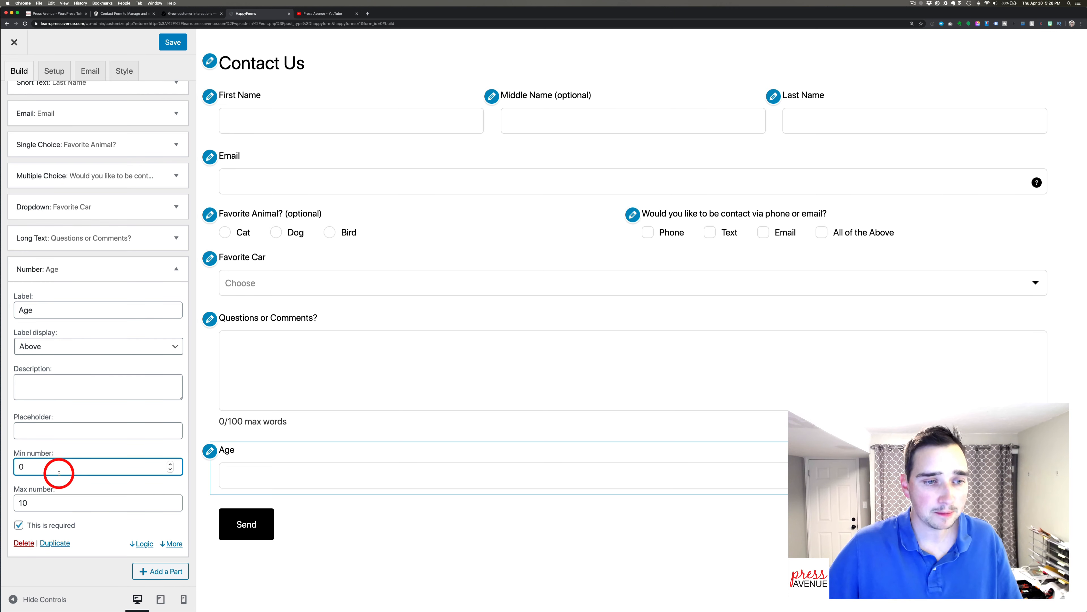
pyautogui.press('Tab')
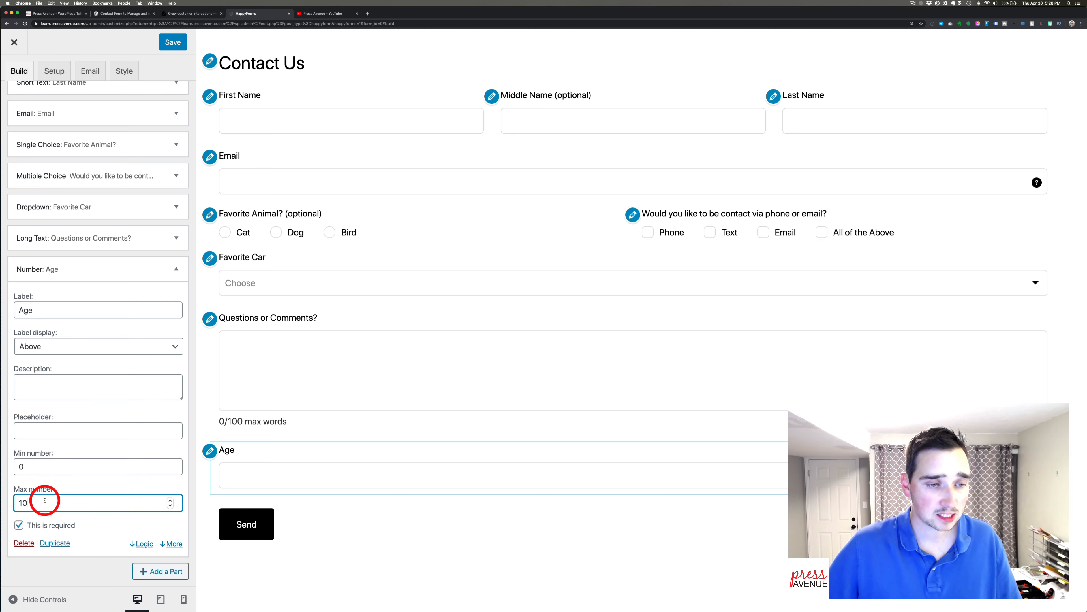
pyautogui.write('1')
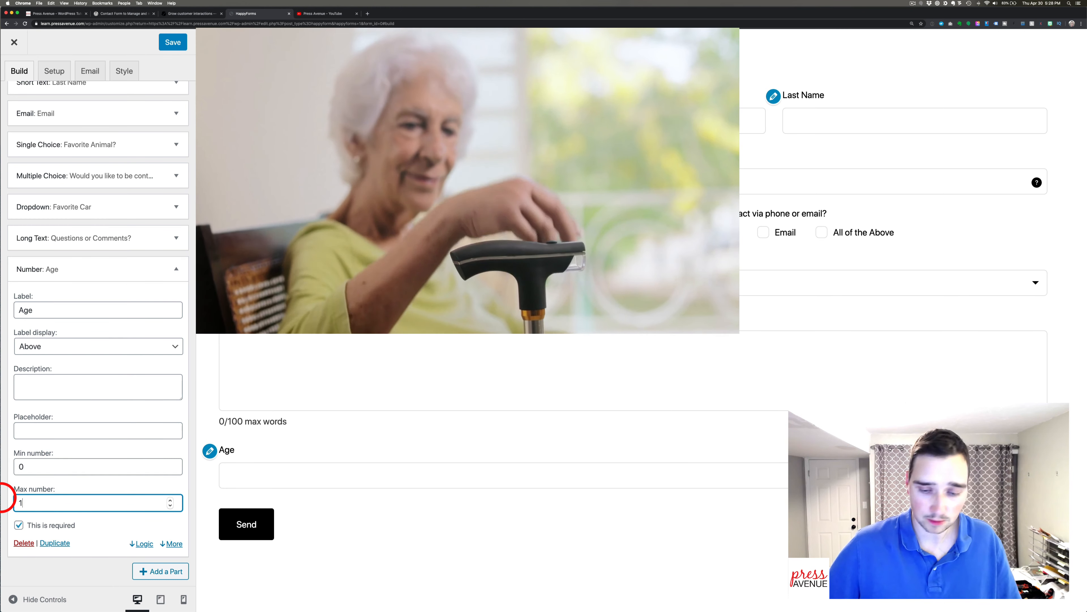
pyautogui.write('20')
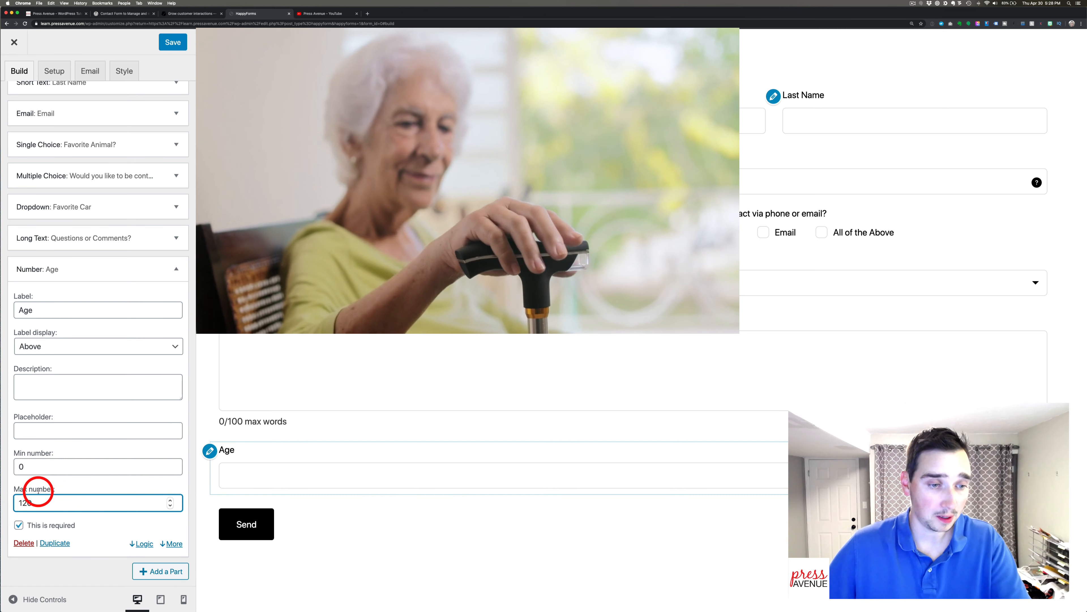
pyautogui.click(37, 466)
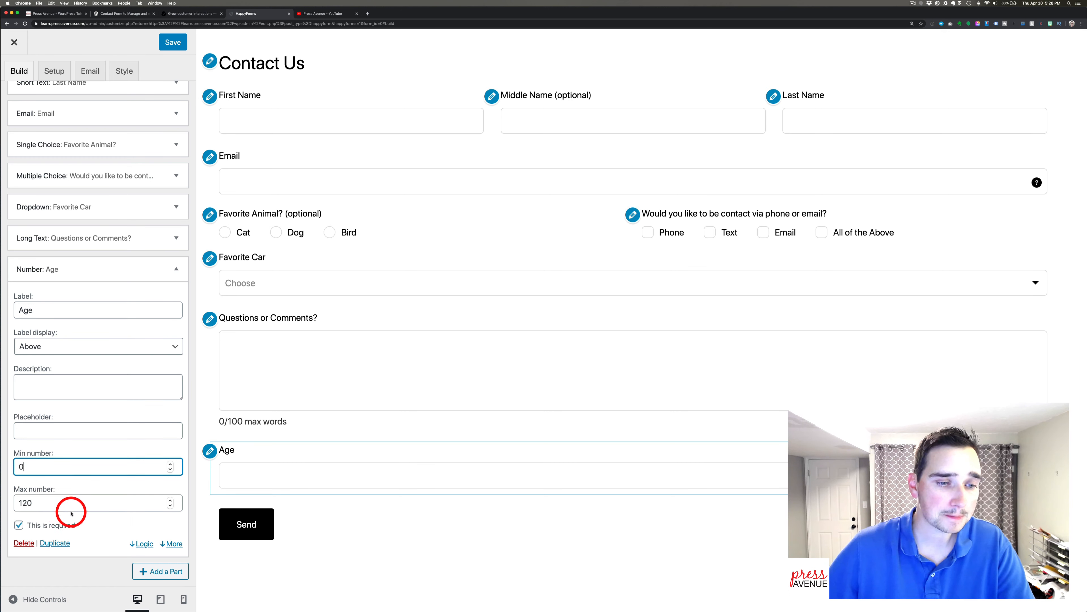
# Move the Age number field up to sit directly below Favorite Car, above Questions or Comments?
pyautogui.click(178, 270)
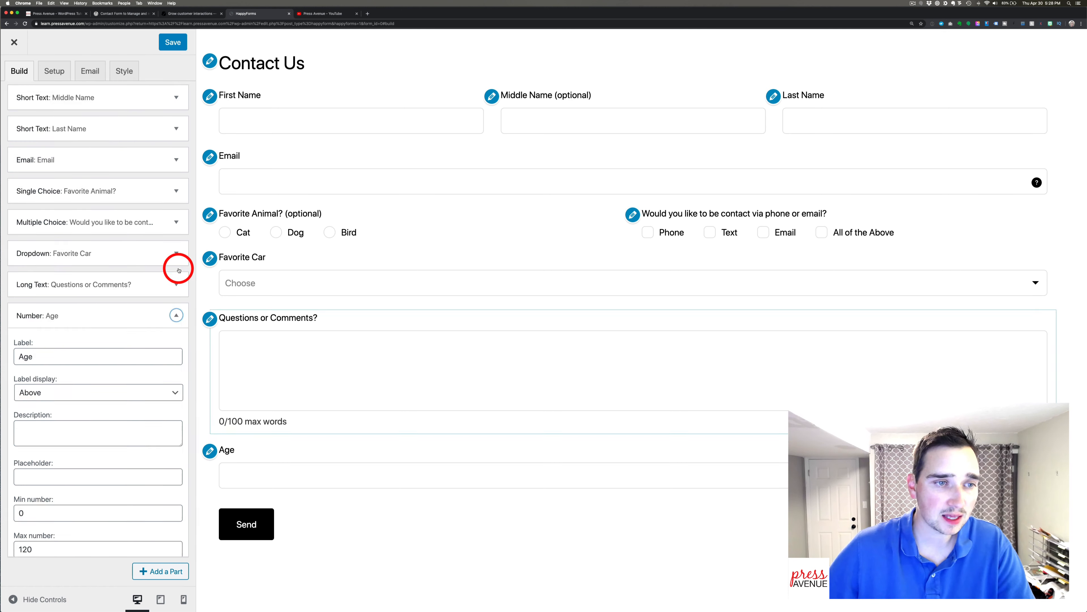
pyautogui.moveTo(51, 405); pyautogui.dragTo(107, 379)
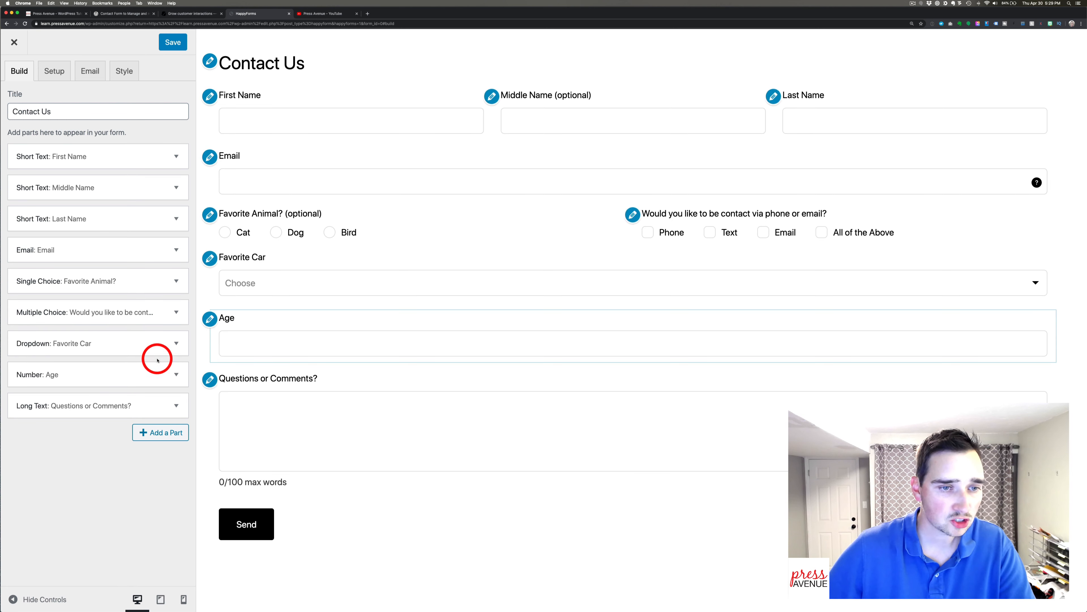
pyautogui.click(176, 343)
pyautogui.scroll(-5, 130, 355)
pyautogui.scroll(-2, 128, 364)
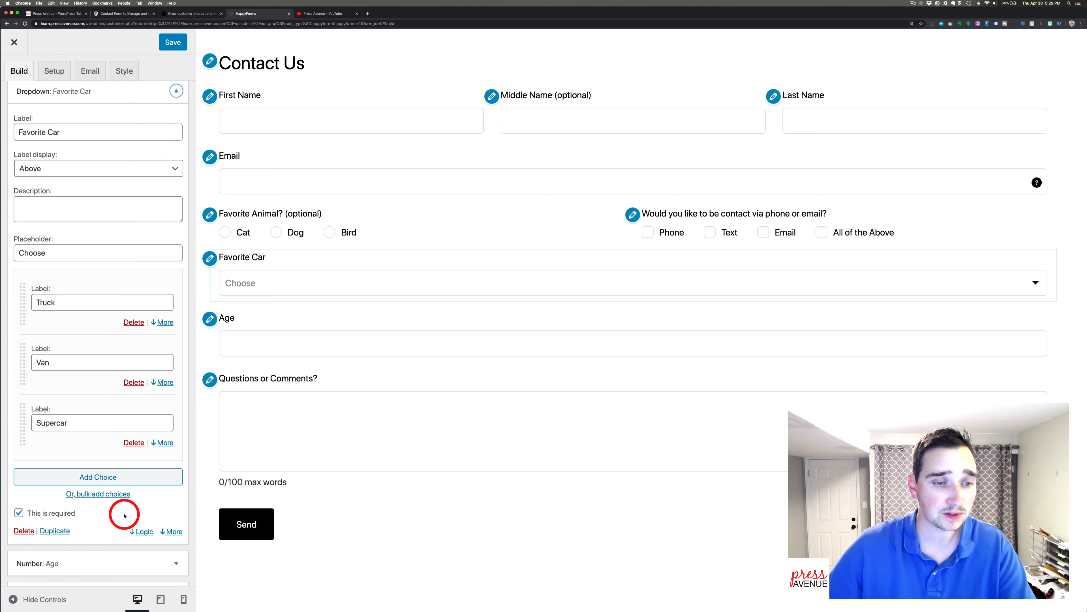
# Set the Favorite Car dropdown's width to Half.
pyautogui.click(173, 532)
pyautogui.scroll(-3, 173, 534)
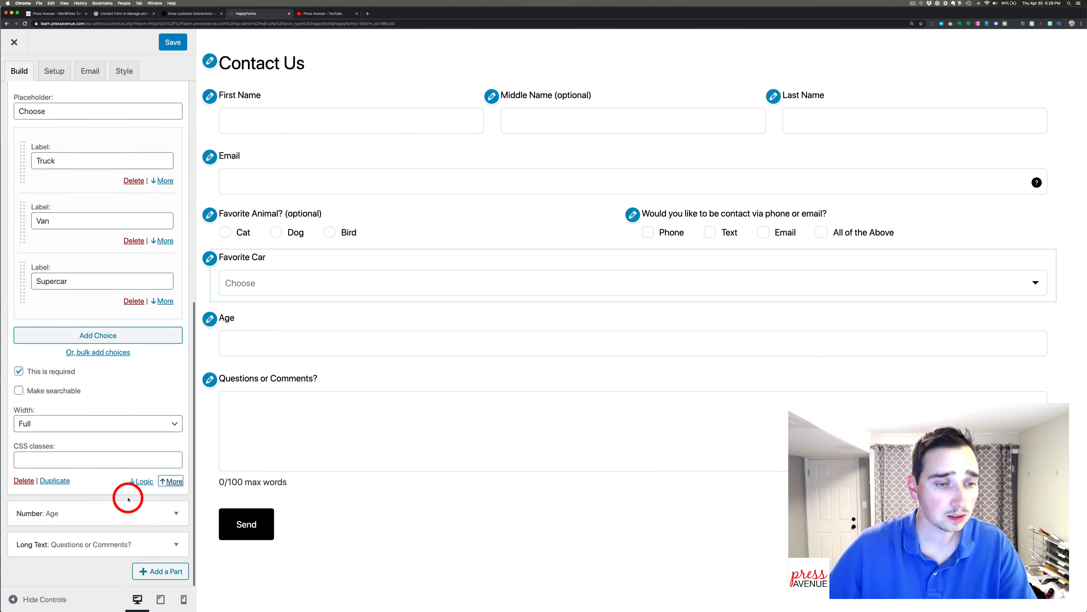
pyautogui.click(79, 423)
pyautogui.click(81, 432)
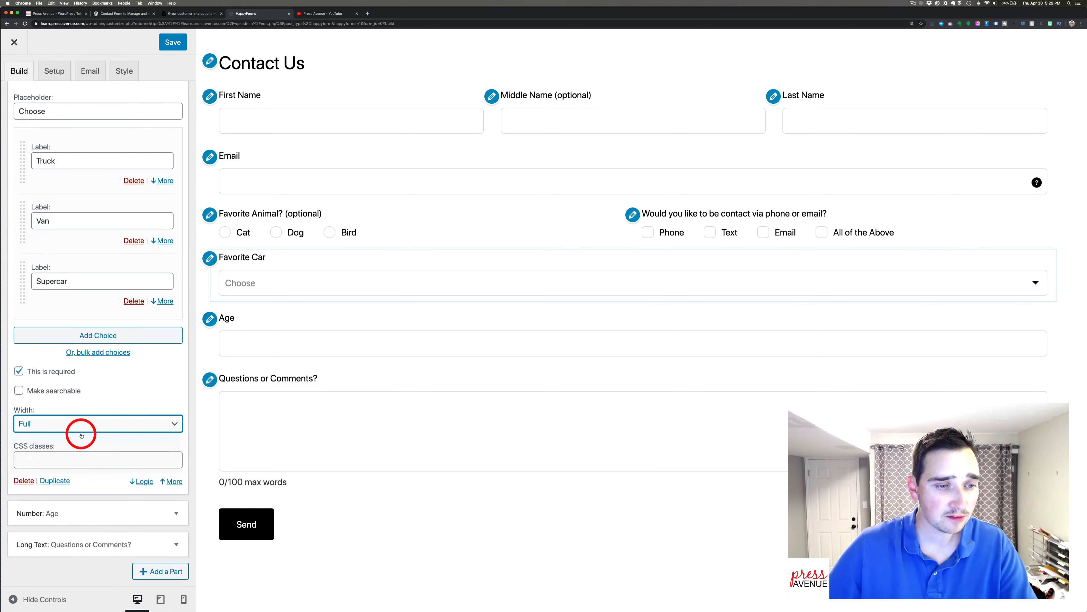
# Set the Age field's width to Half so it shares a row with Favorite Car.
pyautogui.click(173, 513)
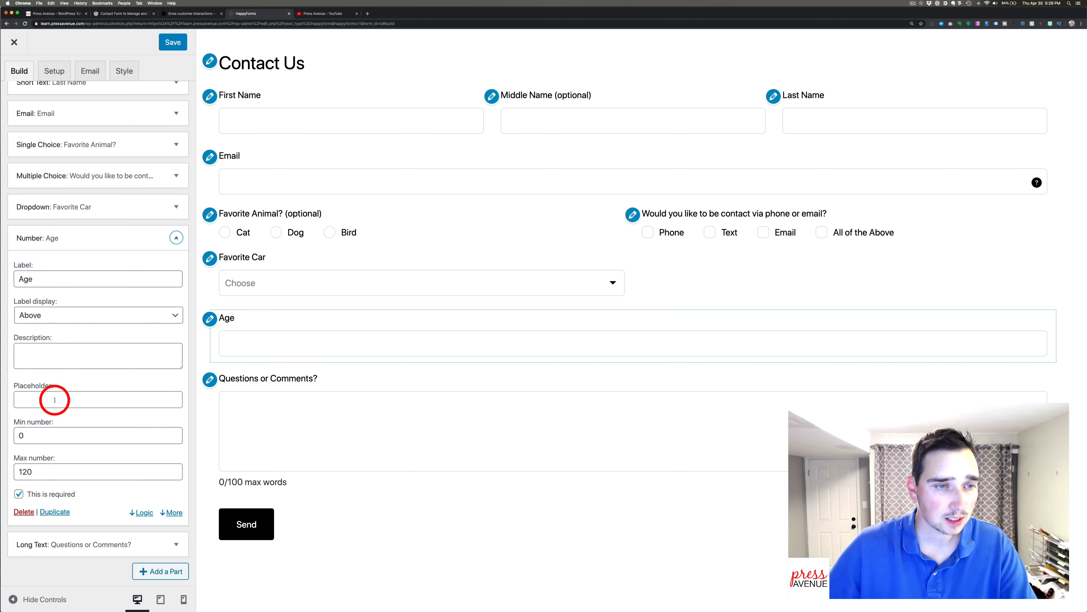
pyautogui.click(171, 512)
pyautogui.scroll(-3, 92, 393)
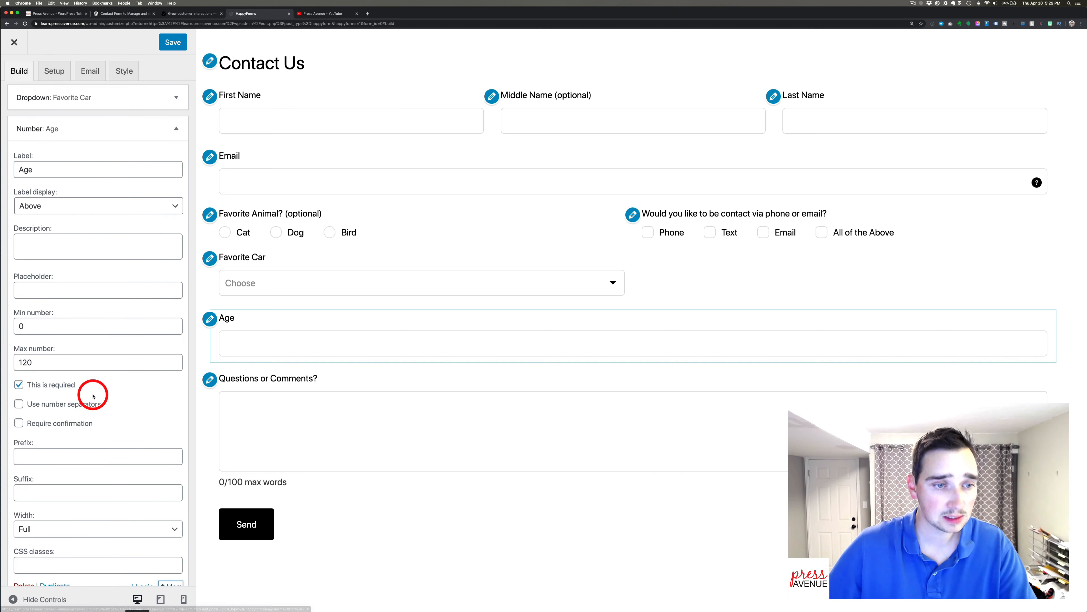
pyautogui.scroll(-2, 82, 431)
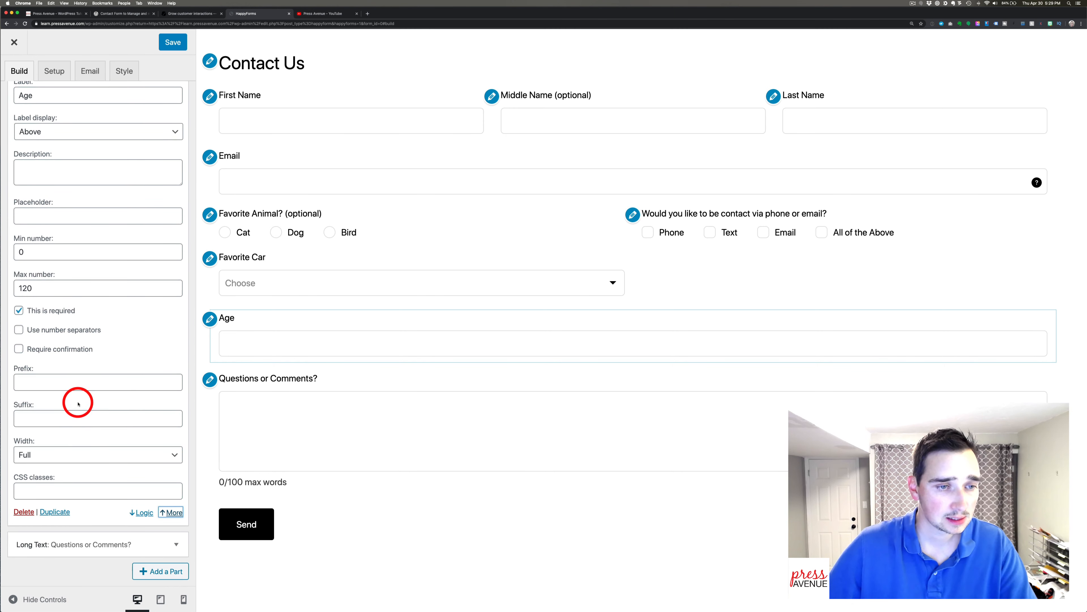
pyautogui.click(72, 454)
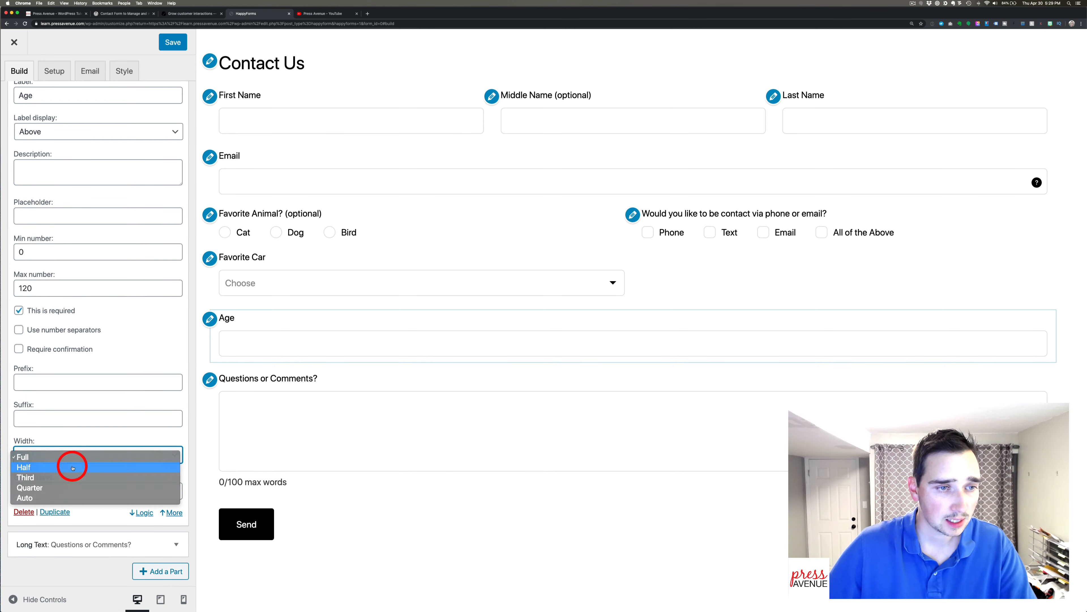
pyautogui.click(73, 468)
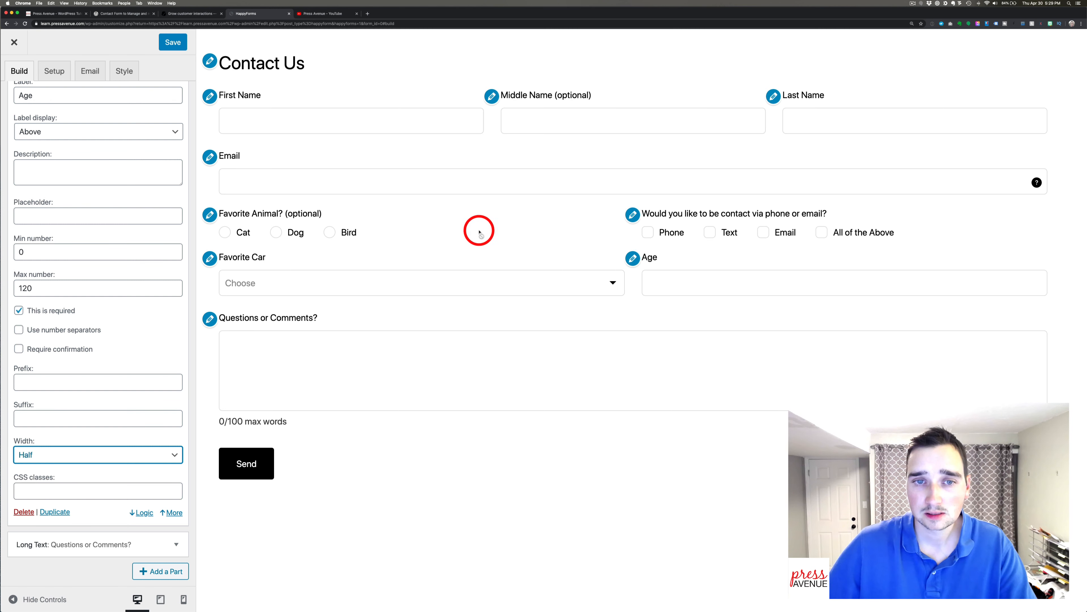
pyautogui.scroll(5, 104, 184)
pyautogui.scroll(3, 104, 184)
# On the Setup tab, keep Success message as the submission confirmation after briefly trying Redirect.
pyautogui.click(52, 68)
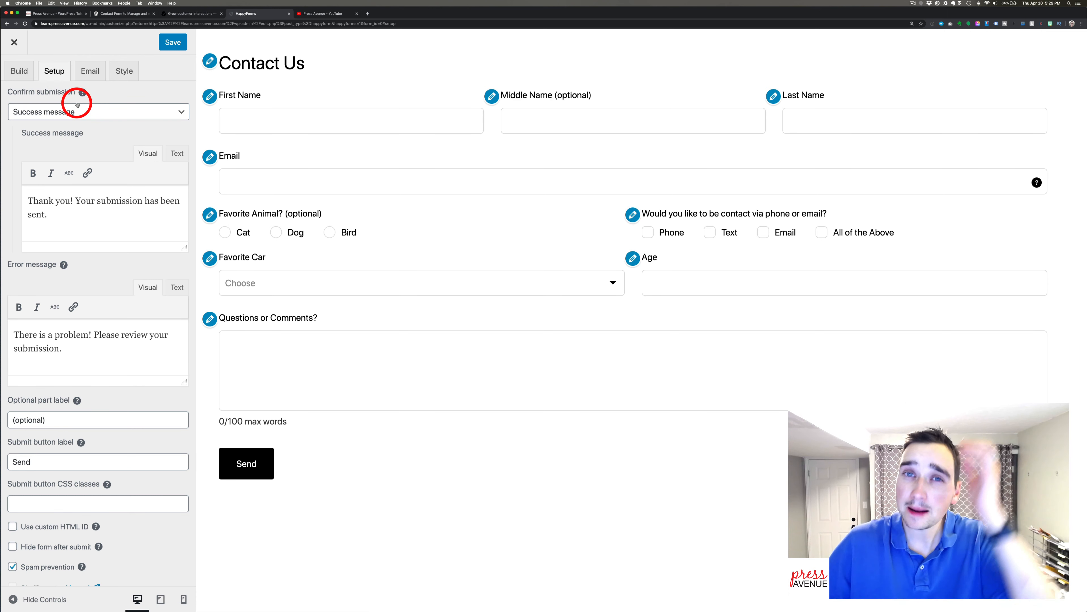
pyautogui.click(65, 113)
pyautogui.click(54, 115)
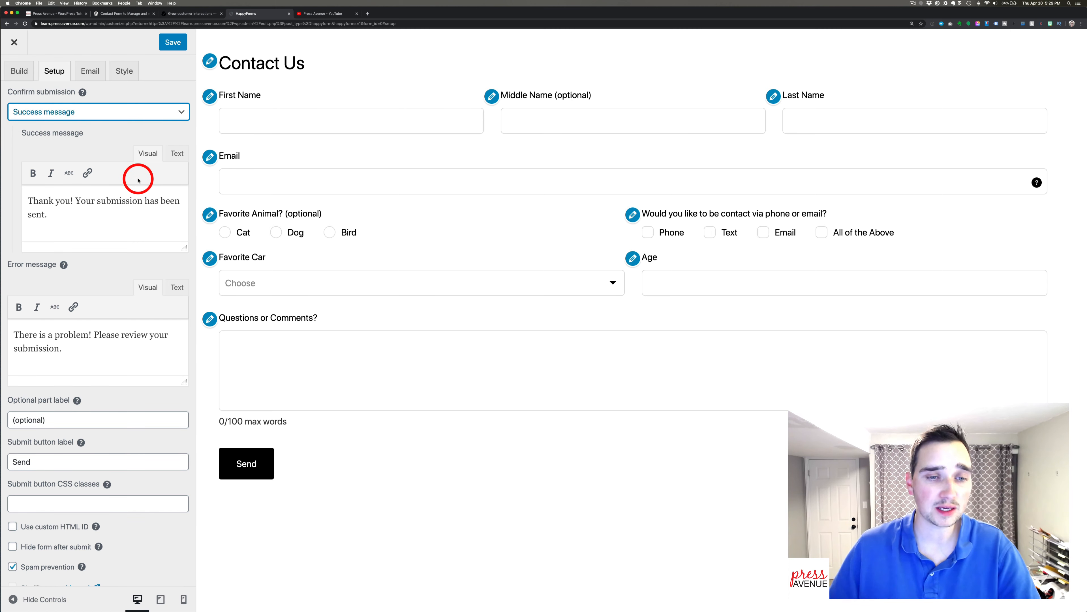
pyautogui.click(80, 209)
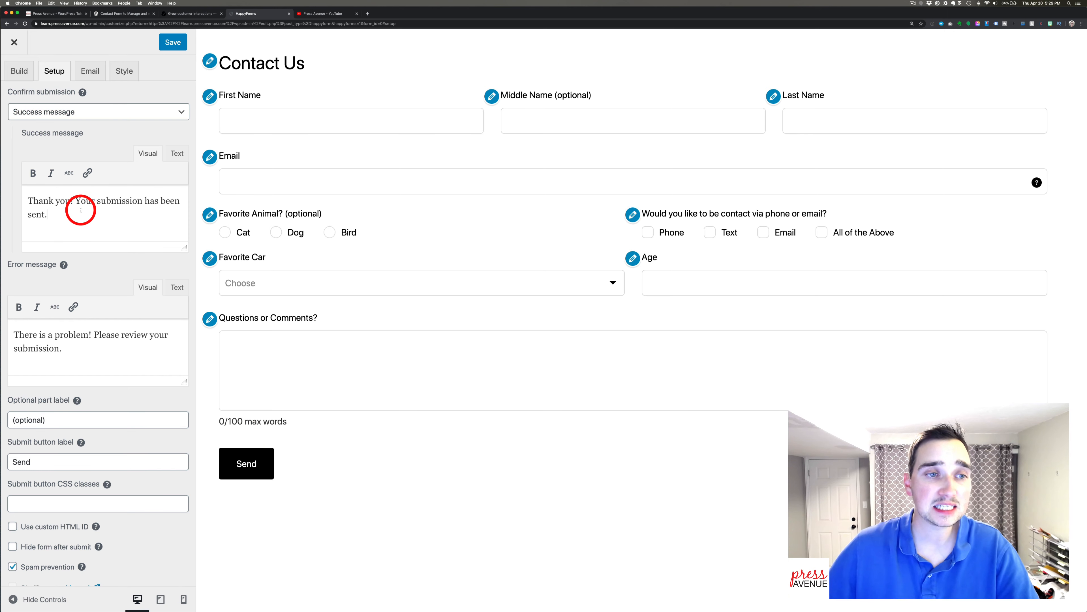
pyautogui.moveTo(76, 200); pyautogui.dragTo(105, 216)
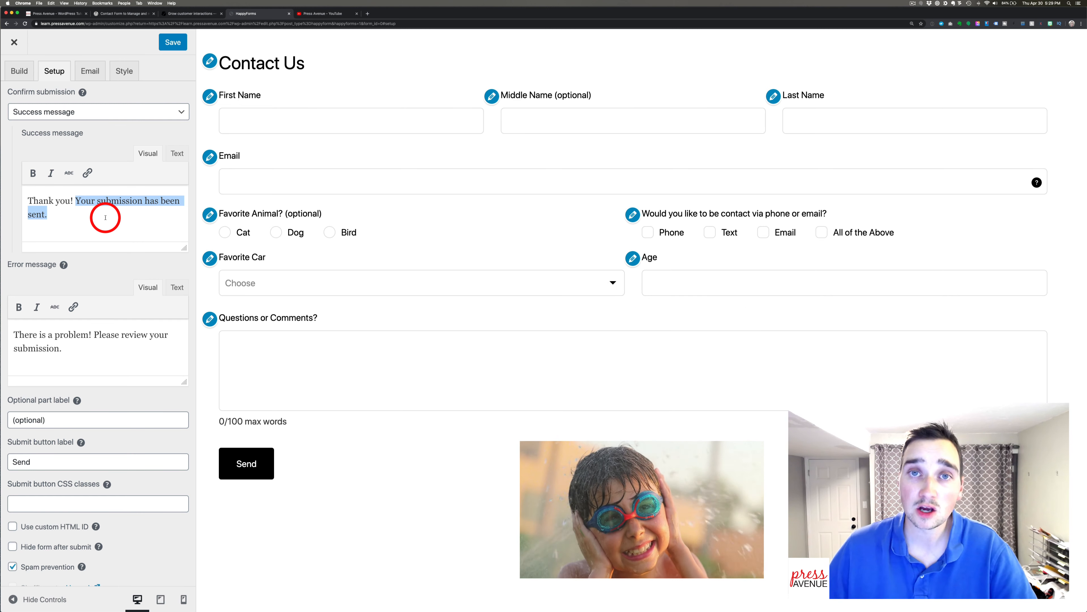
pyautogui.click(56, 115)
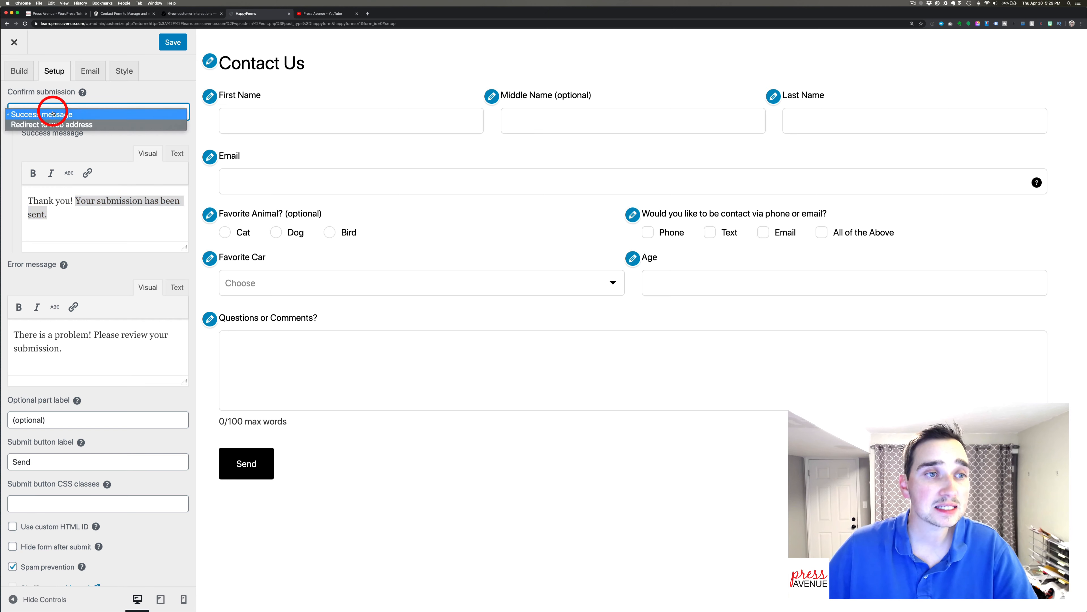
pyautogui.click(63, 123)
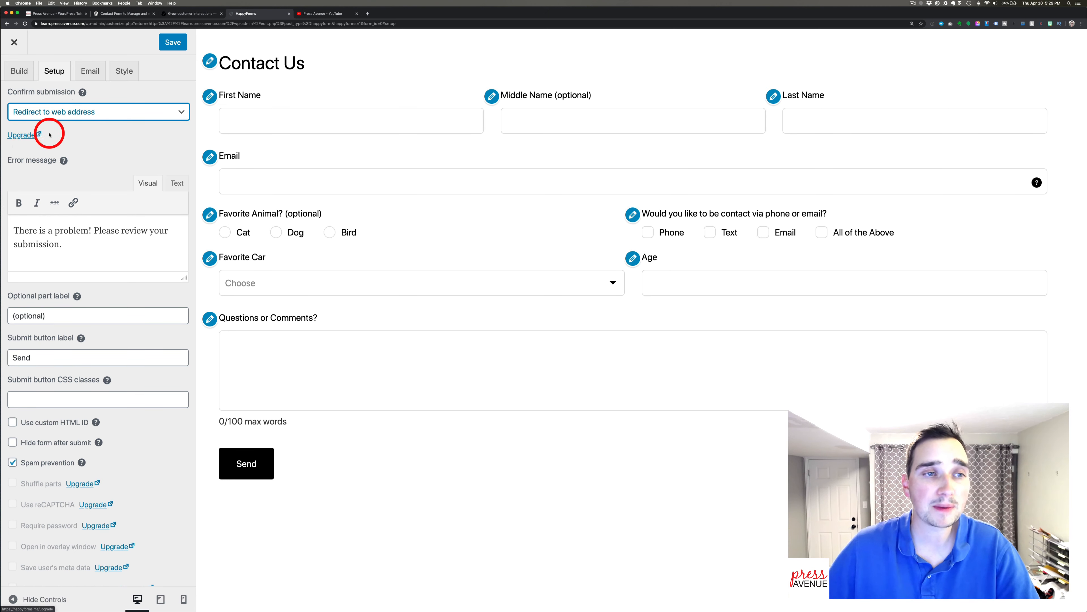
pyautogui.click(56, 111)
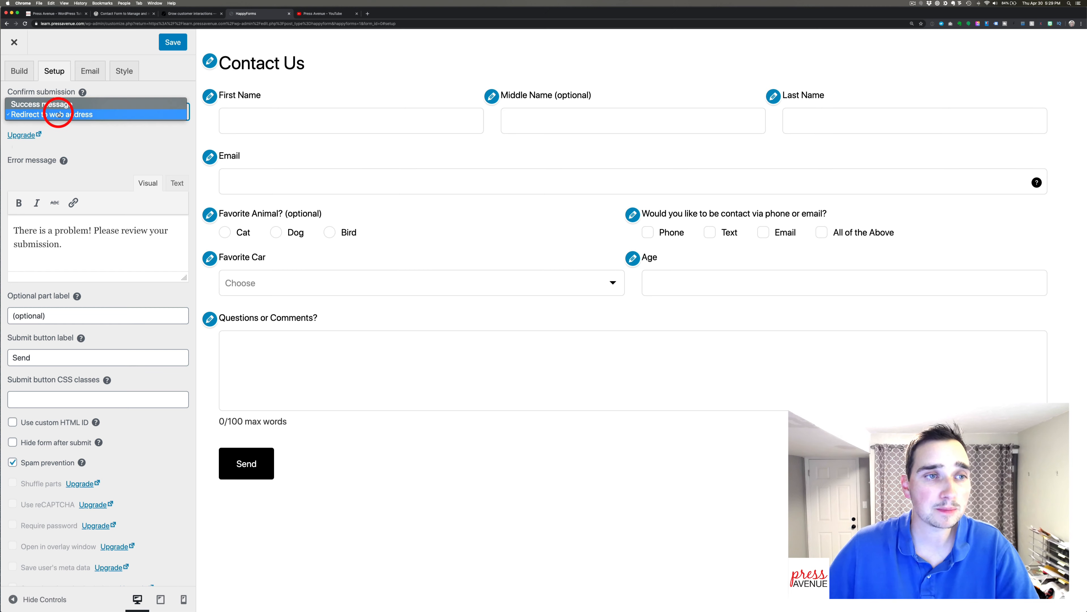
pyautogui.click(52, 103)
# Replace the text after 'Thank you' with 'so much for contacting us.'.
pyautogui.moveTo(144, 213); pyautogui.dragTo(71, 202)
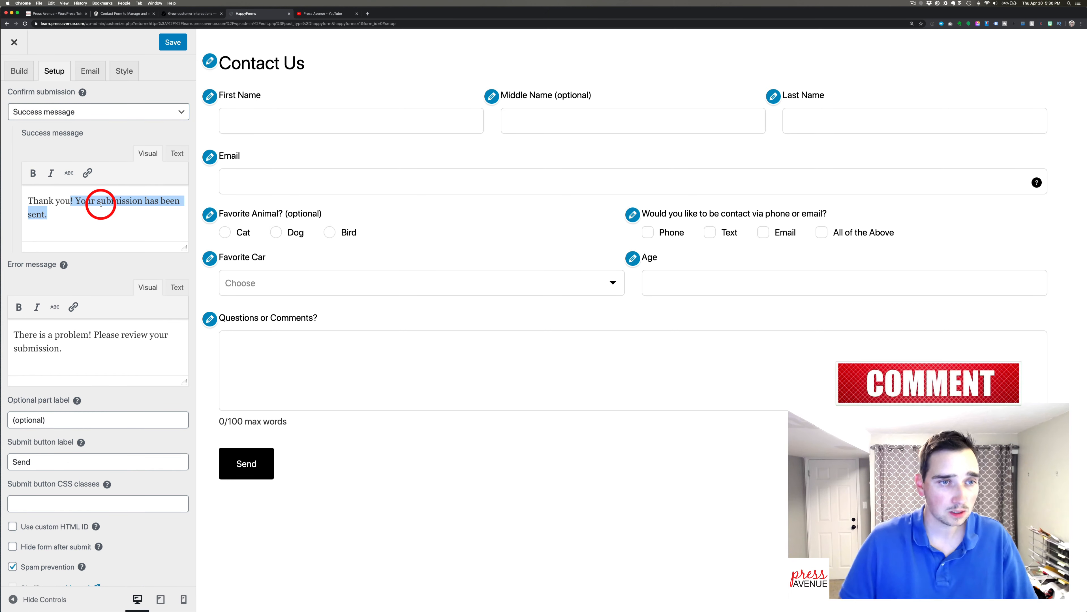
pyautogui.write('so muc')
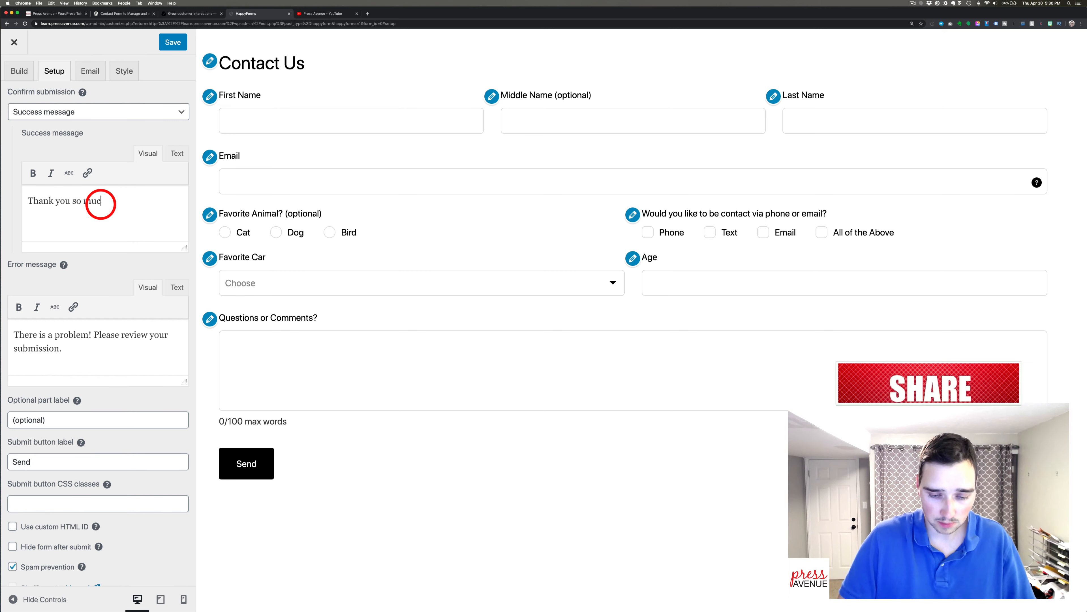
pyautogui.write(' for contacting us.')
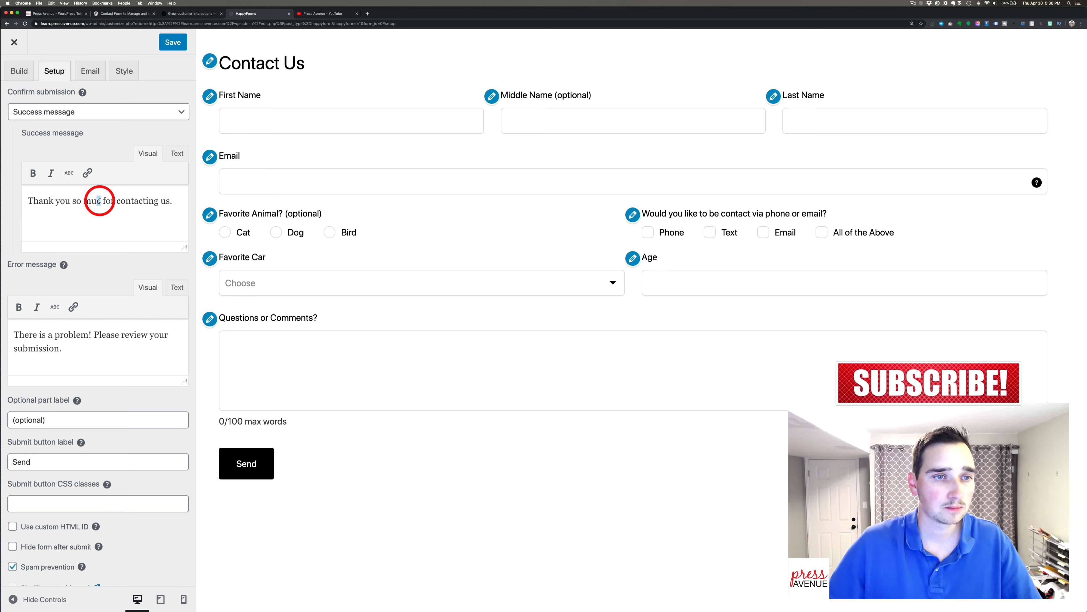
pyautogui.write('h')
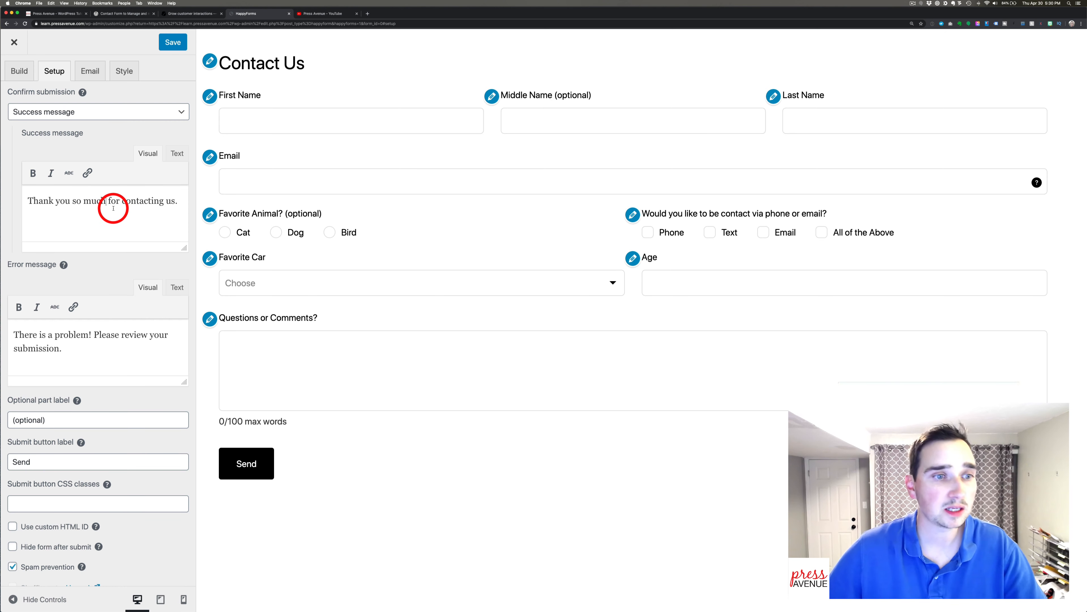
pyautogui.scroll(-3, 112, 208)
pyautogui.click(138, 271)
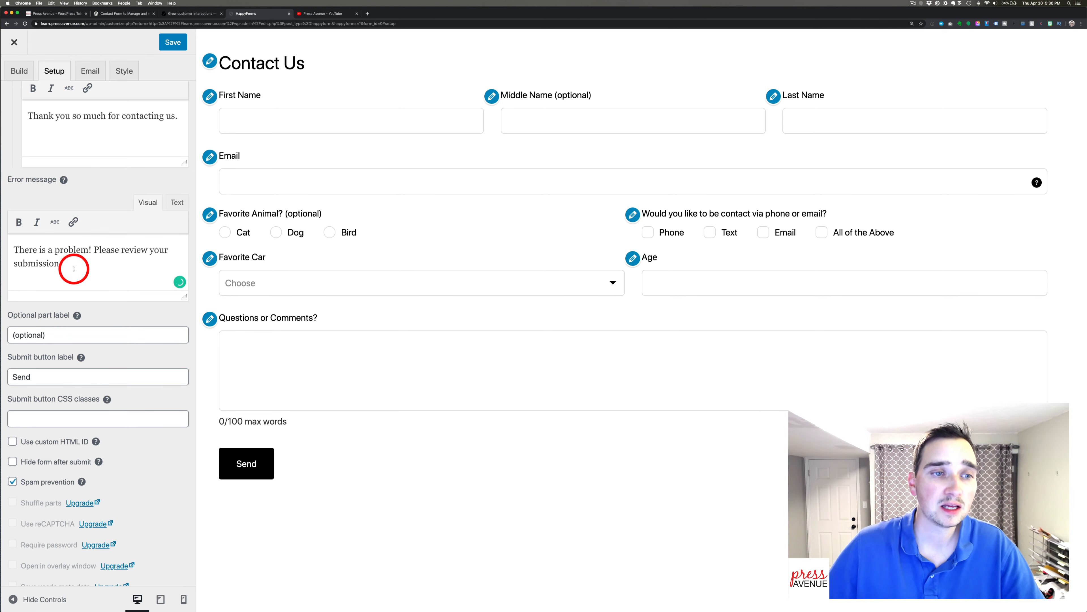
pyautogui.scroll(-5, 82, 262)
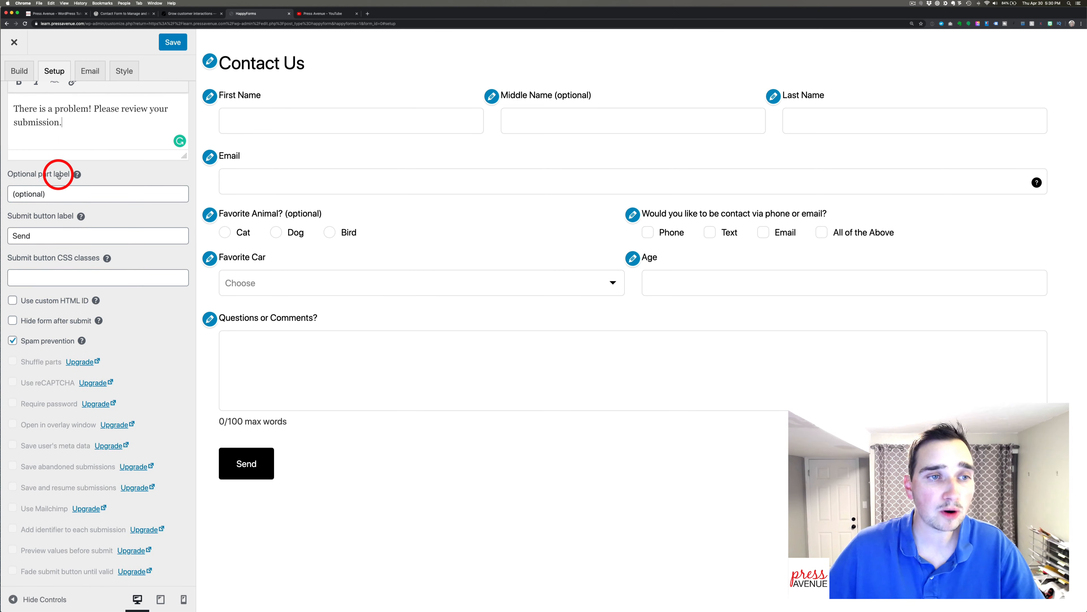
pyautogui.click(63, 195)
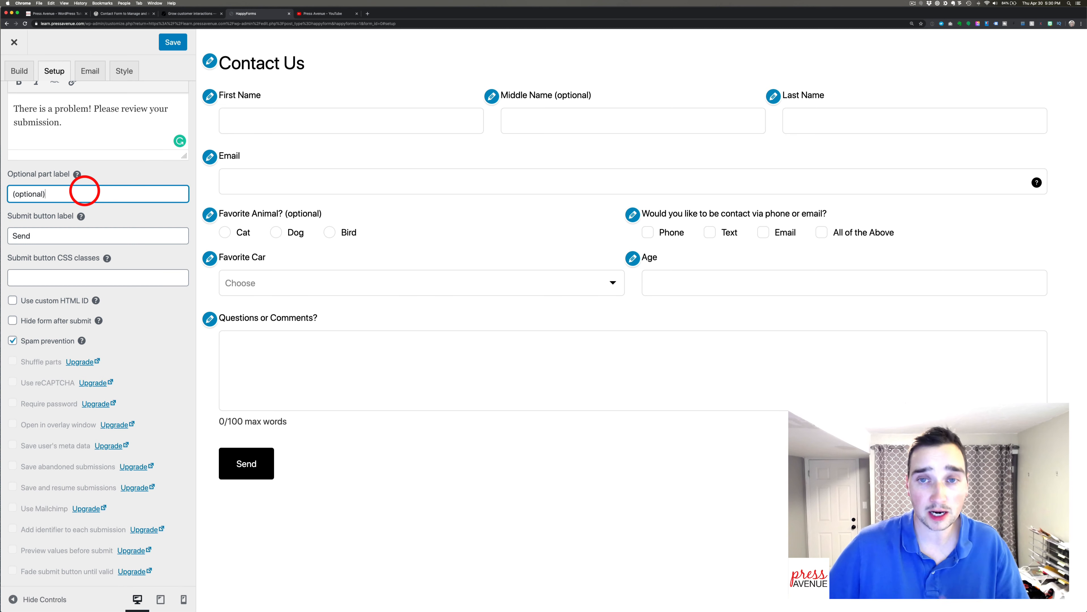
pyautogui.doubleClick(49, 237)
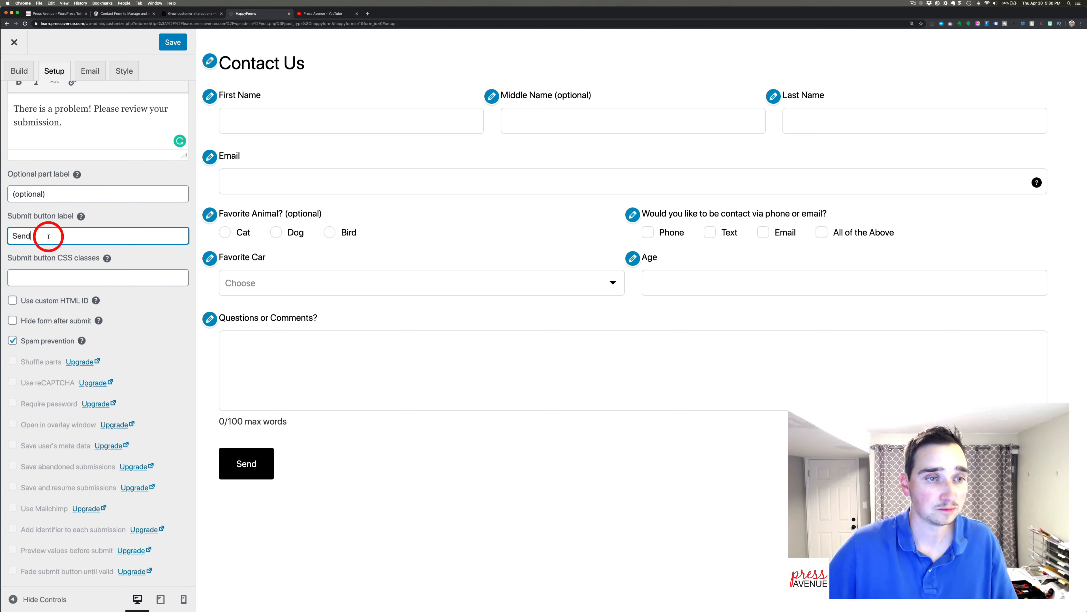
pyautogui.click(57, 237)
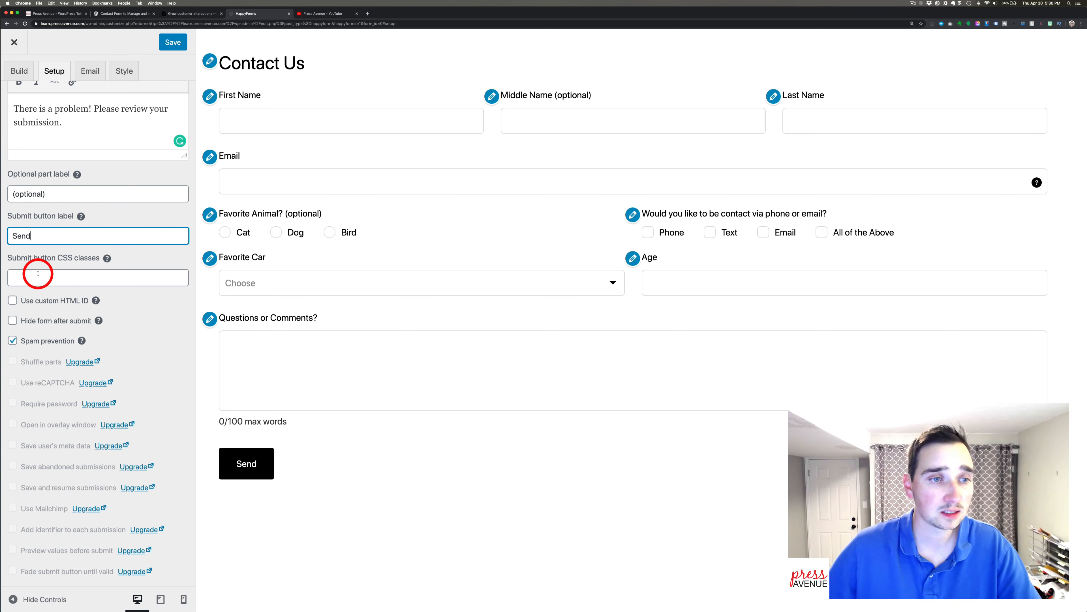
pyautogui.click(48, 277)
pyautogui.scroll(-2, 78, 282)
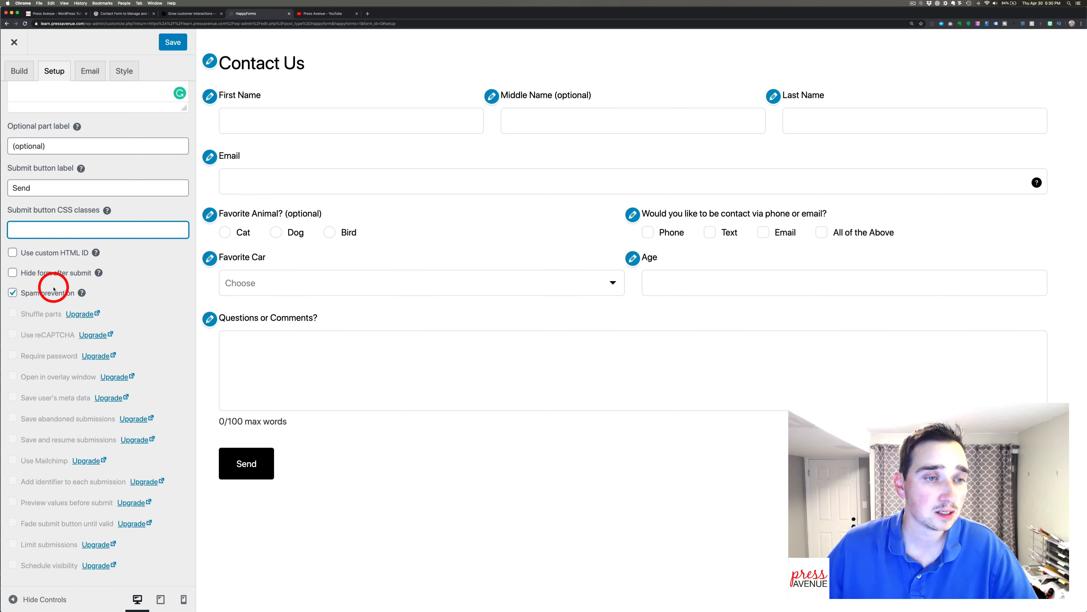
pyautogui.click(61, 275)
pyautogui.click(61, 275)
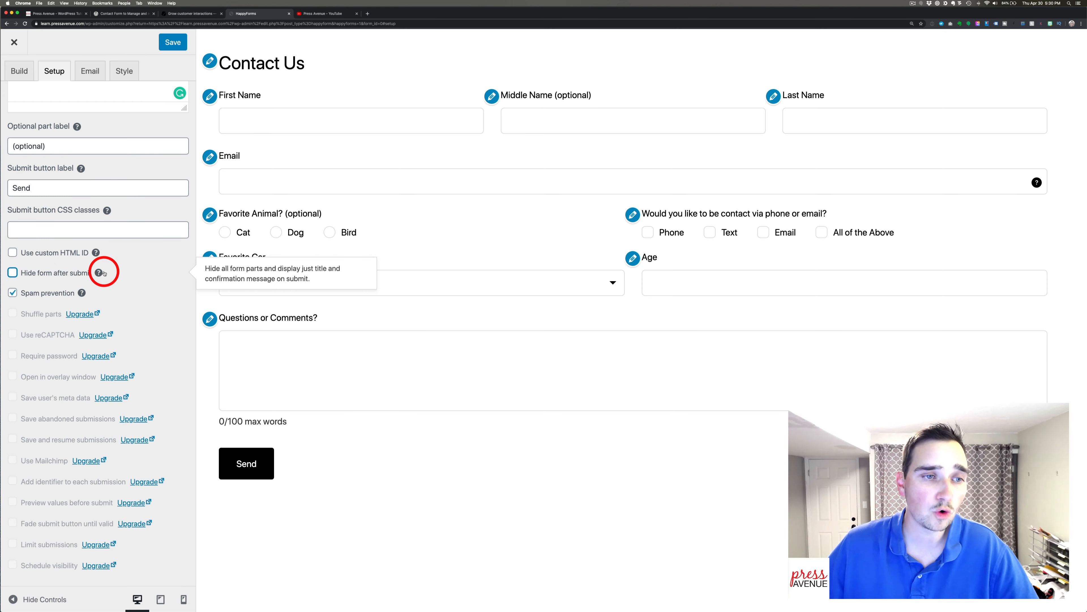
pyautogui.scroll(10, 54, 182)
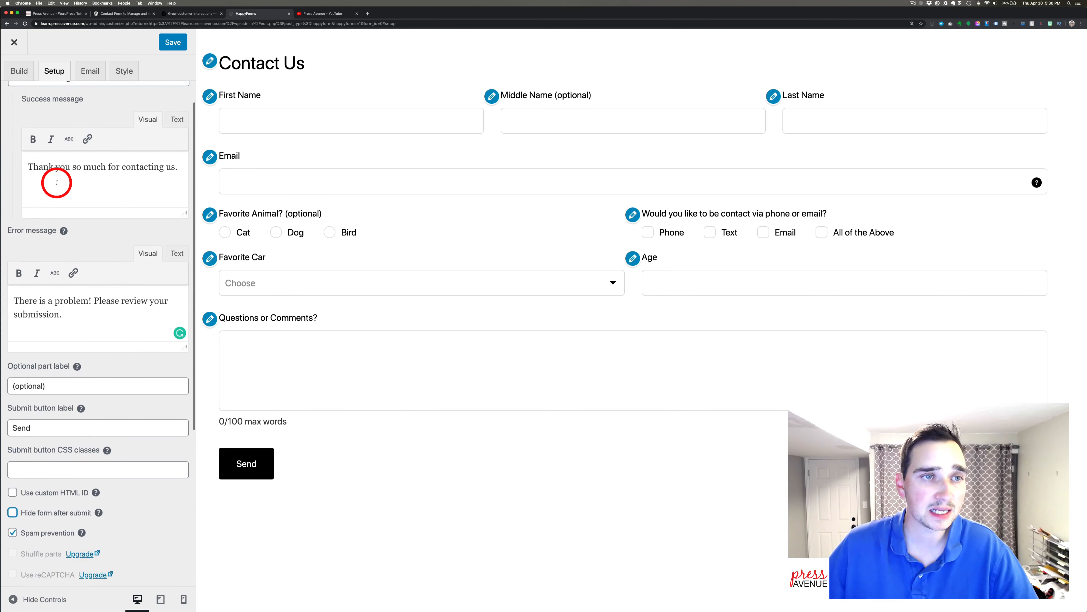
# On the Email tab, append 'from the Contact Us form' to the submission alert subject.
pyautogui.click(90, 70)
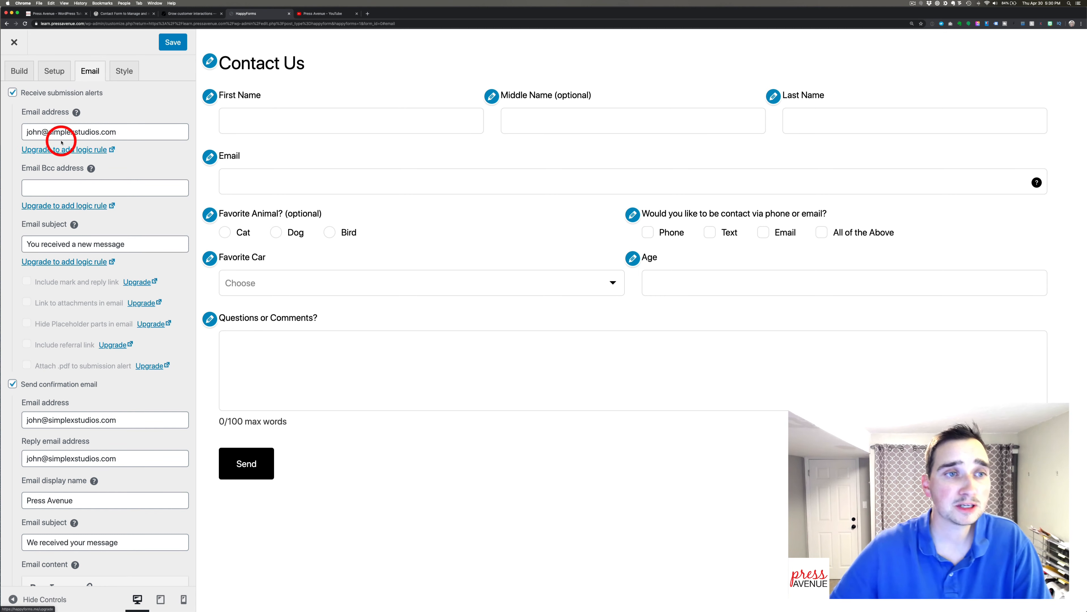
pyautogui.click(65, 132)
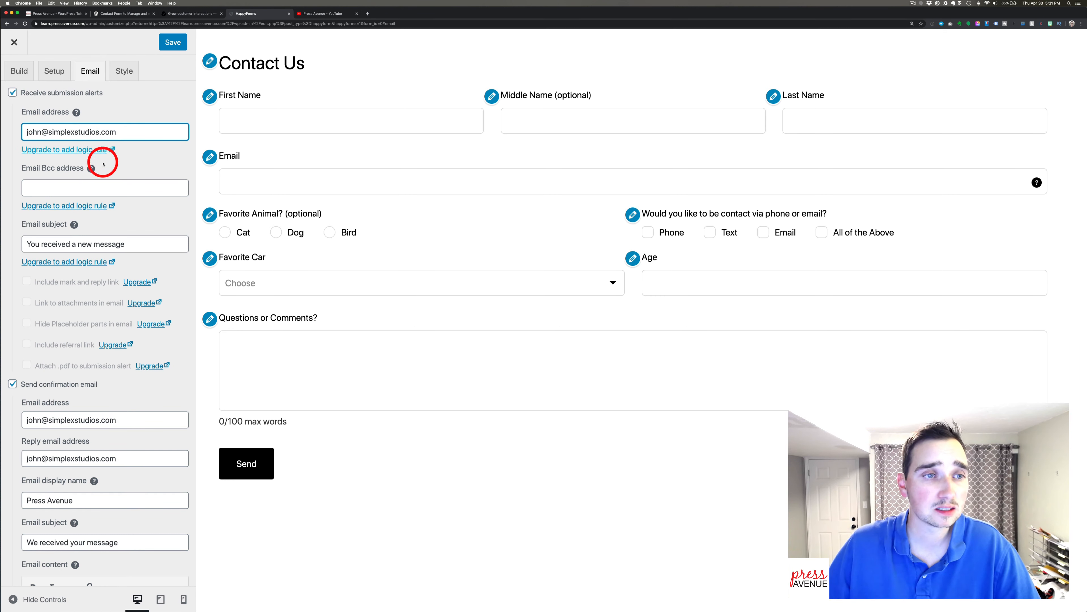
pyautogui.click(112, 192)
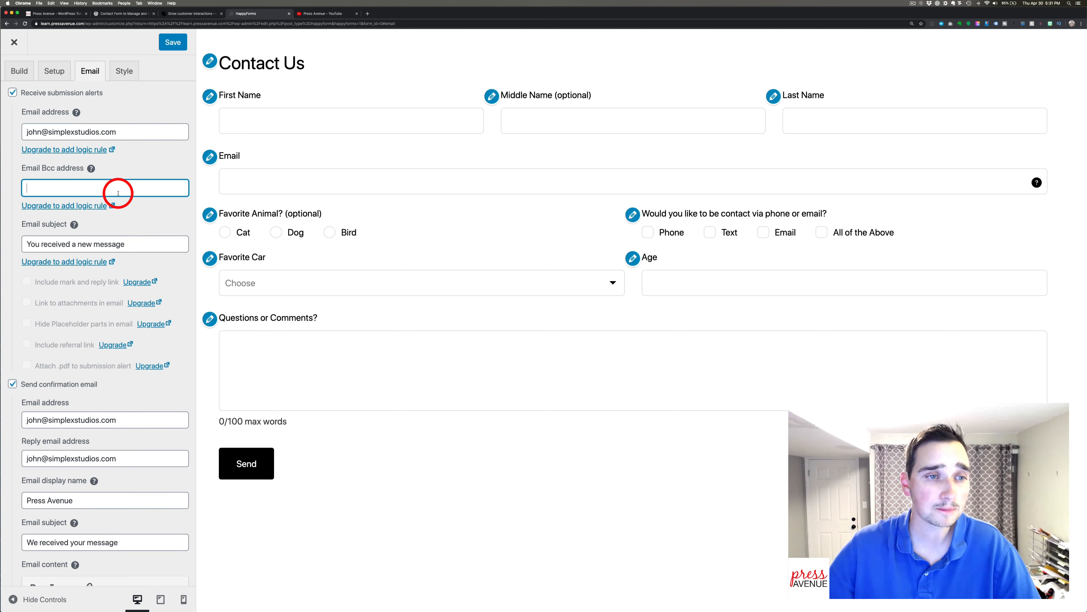
pyautogui.click(129, 245)
pyautogui.scroll(-1, 141, 257)
pyautogui.scroll(-1, 143, 261)
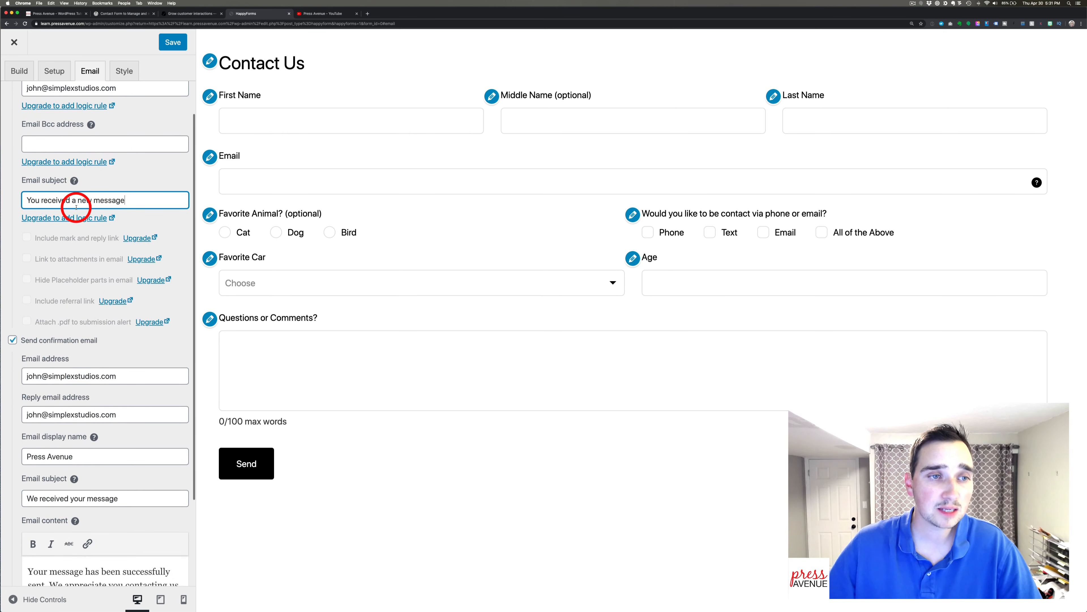
pyautogui.moveTo(138, 199); pyautogui.dragTo(23, 198)
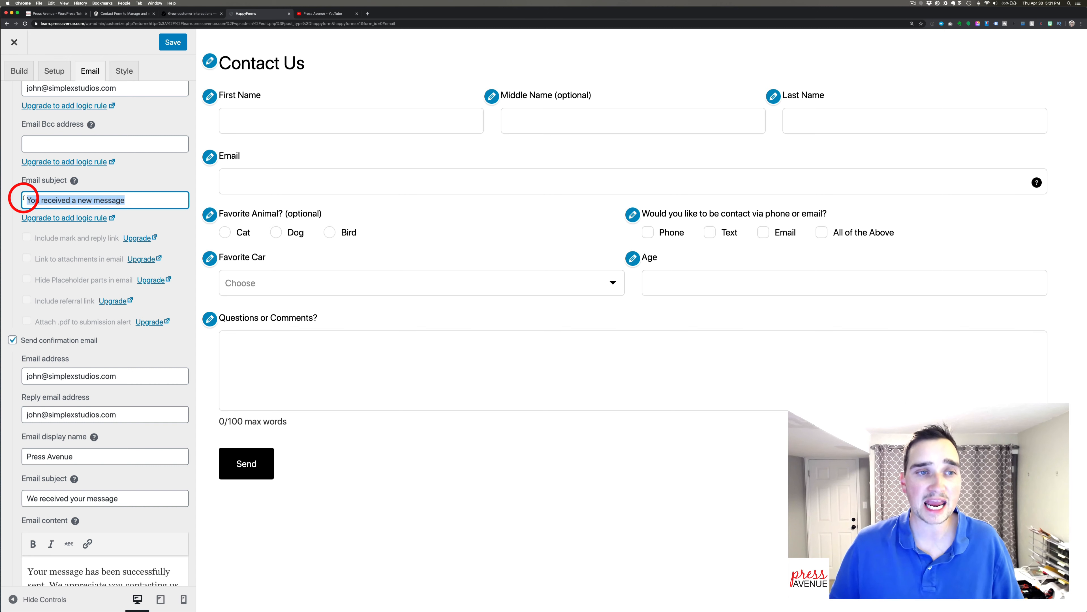
pyautogui.press('Right')
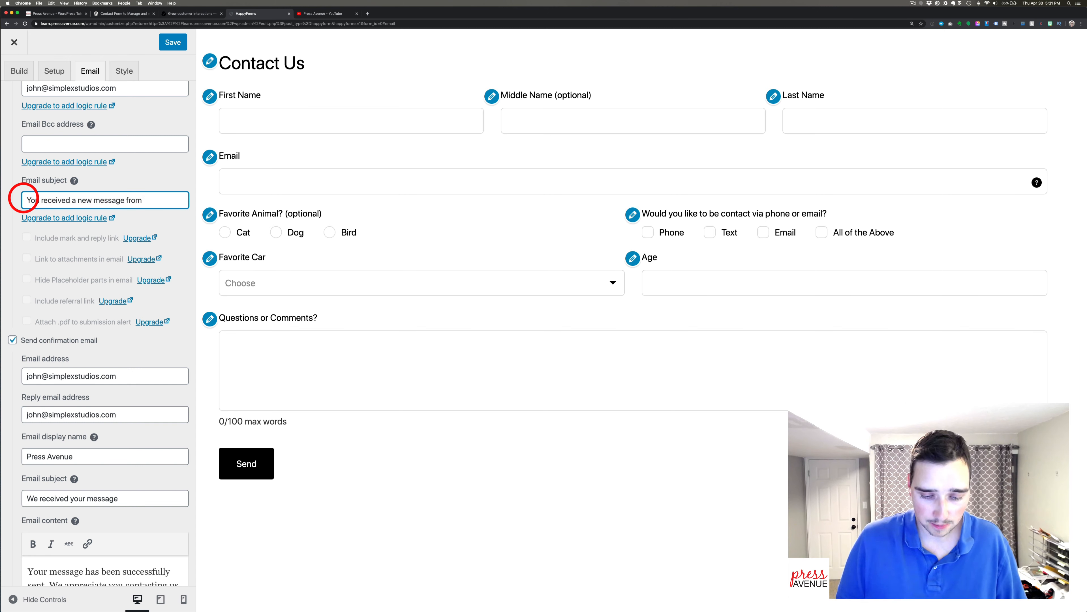
pyautogui.write('from the Contact Us form')
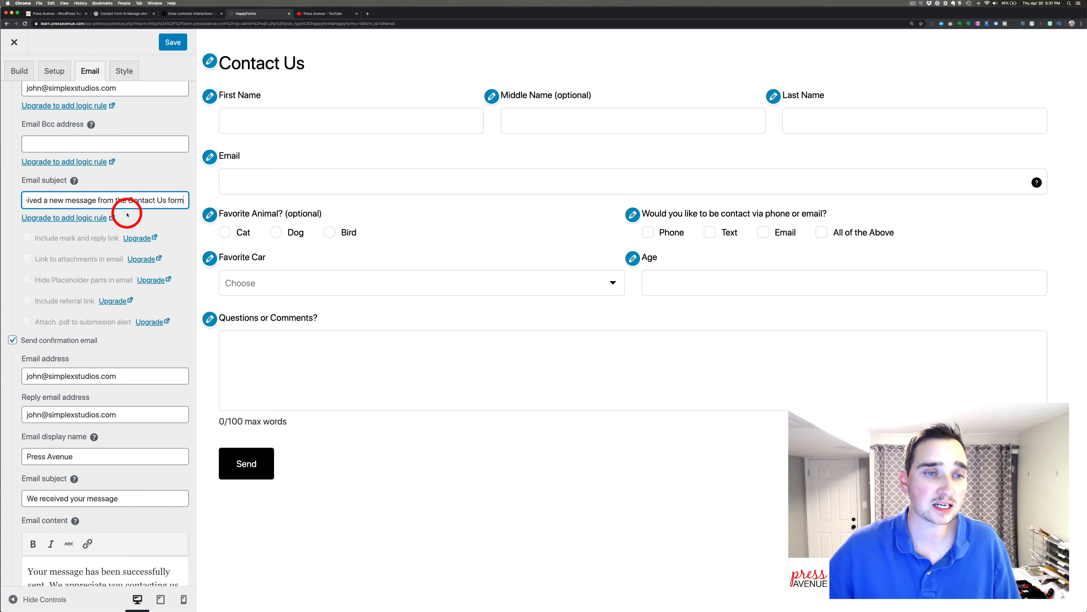
pyautogui.scroll(-4, 129, 214)
pyautogui.scroll(-2, 132, 218)
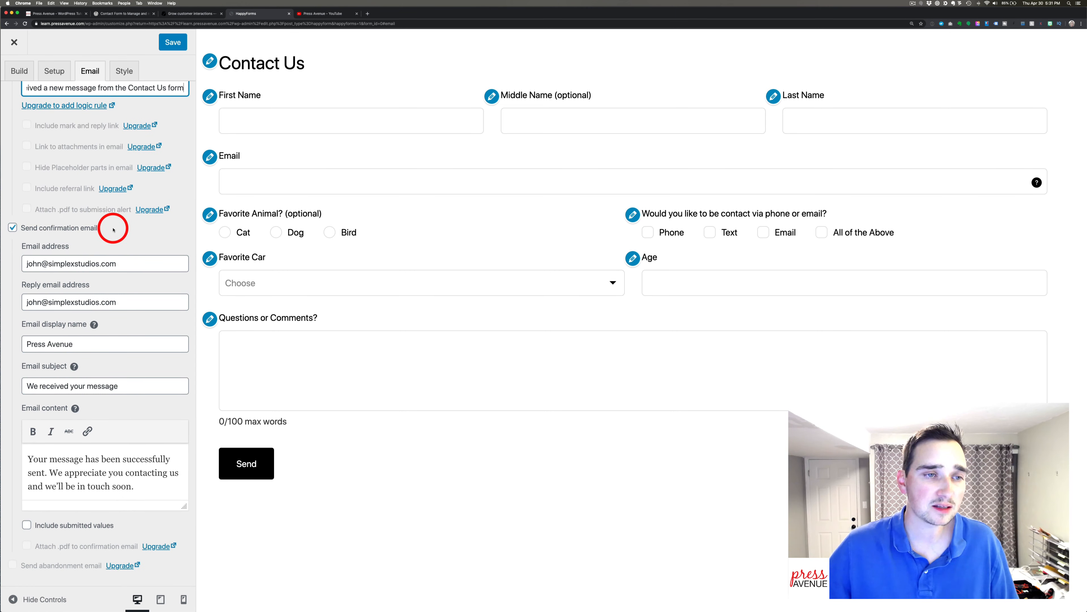
# Review the confirmation email's address, reply-to, display name and subject fields.
pyautogui.click(132, 264)
pyautogui.click(137, 299)
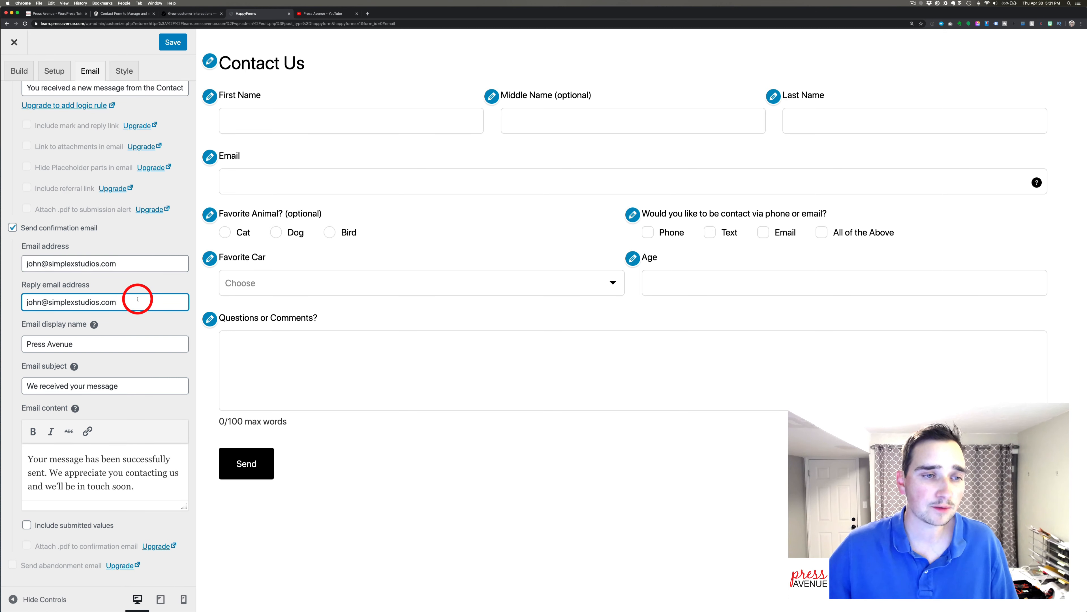
pyautogui.click(82, 347)
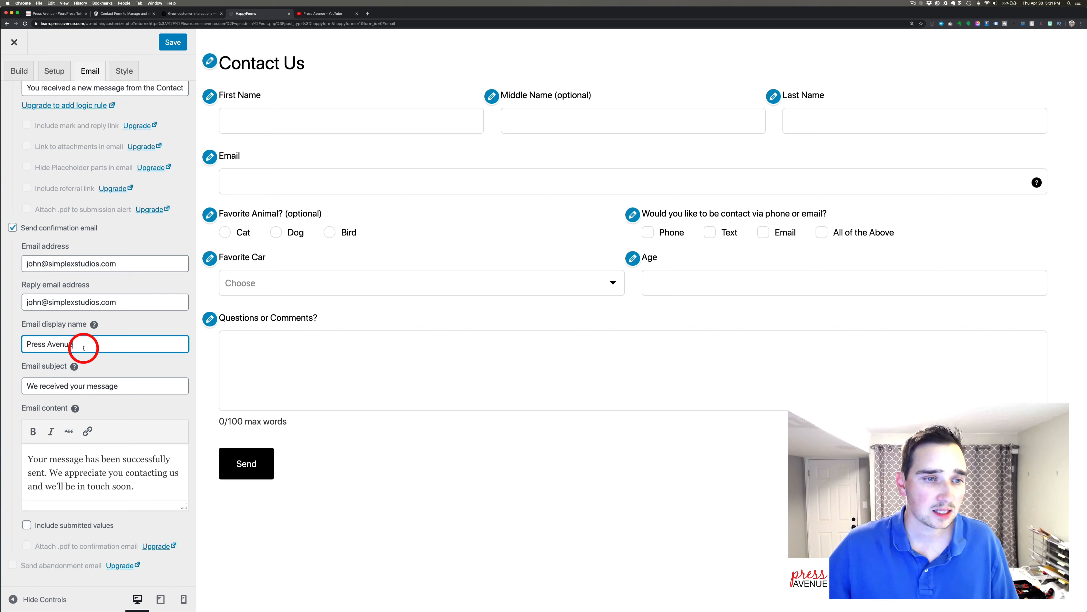
pyautogui.moveTo(88, 347); pyautogui.dragTo(26, 344)
pyautogui.click(85, 349)
pyautogui.click(120, 392)
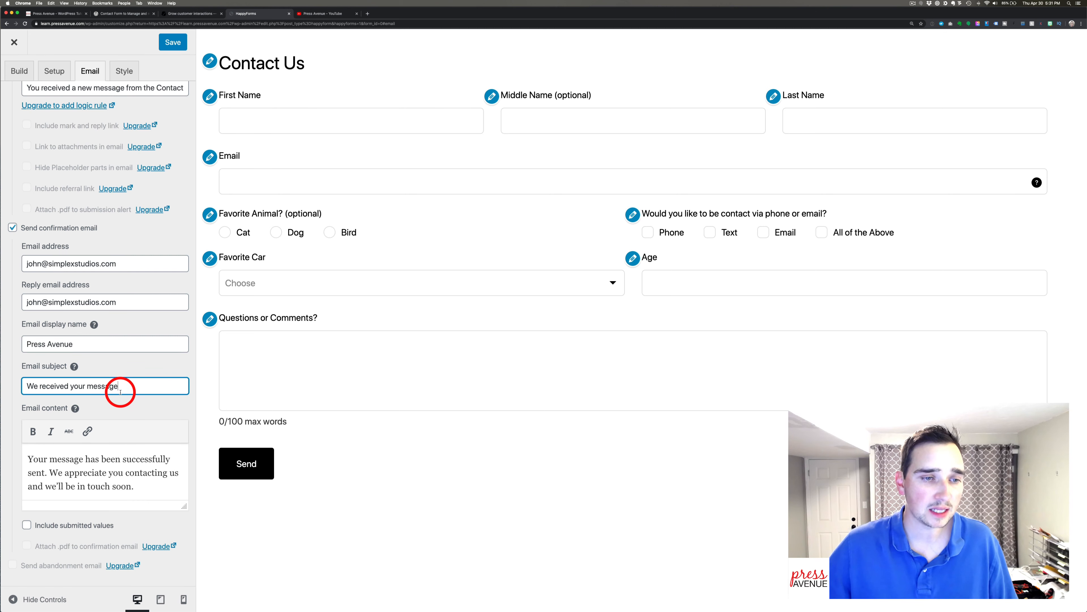
pyautogui.moveTo(131, 391); pyautogui.dragTo(39, 384)
pyautogui.click(35, 384)
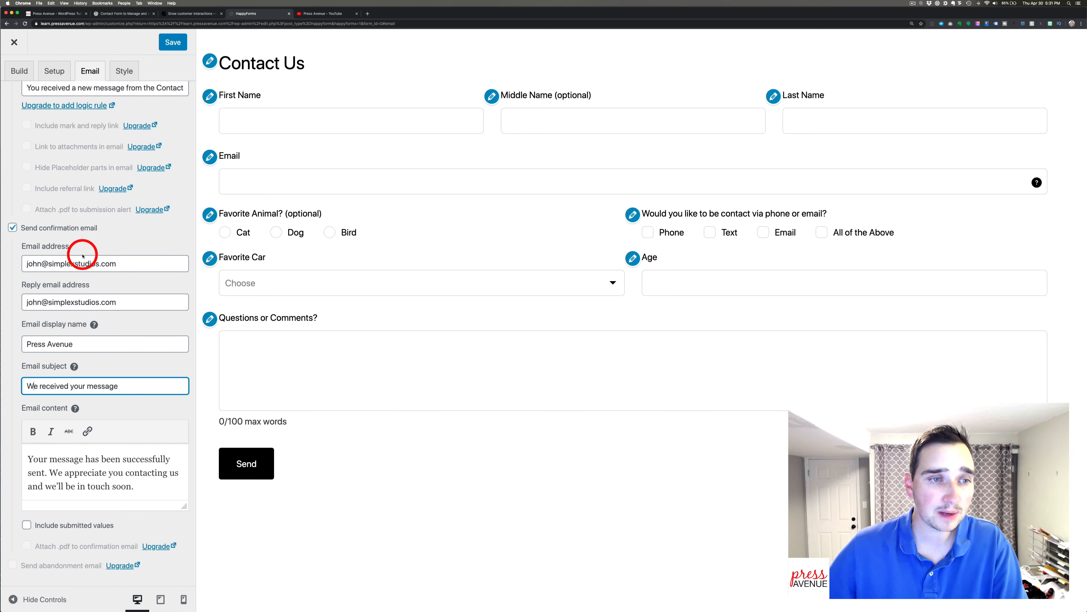
# Toggle the confirmation email and 'Include submitted values' off and on, then open Style.
pyautogui.click(12, 227)
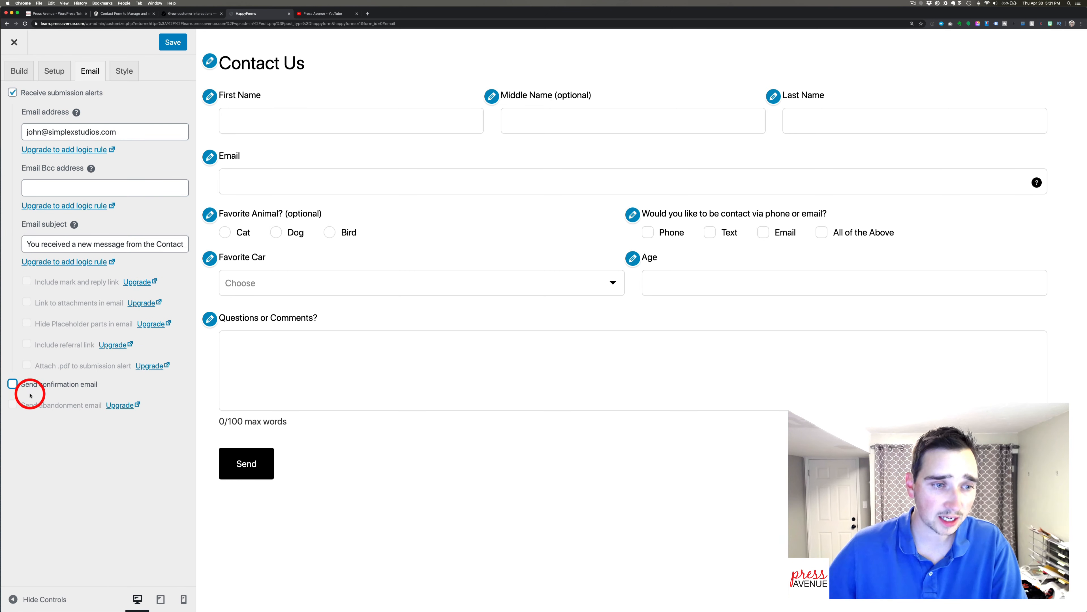
pyautogui.click(13, 384)
pyautogui.scroll(-5, 101, 388)
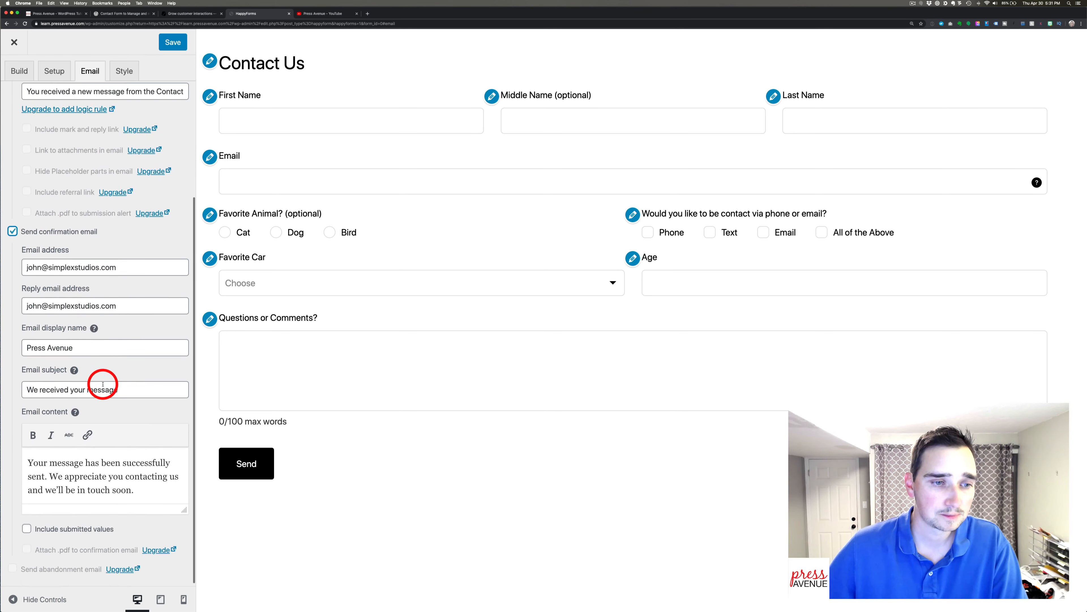
pyautogui.click(26, 524)
pyautogui.click(136, 491)
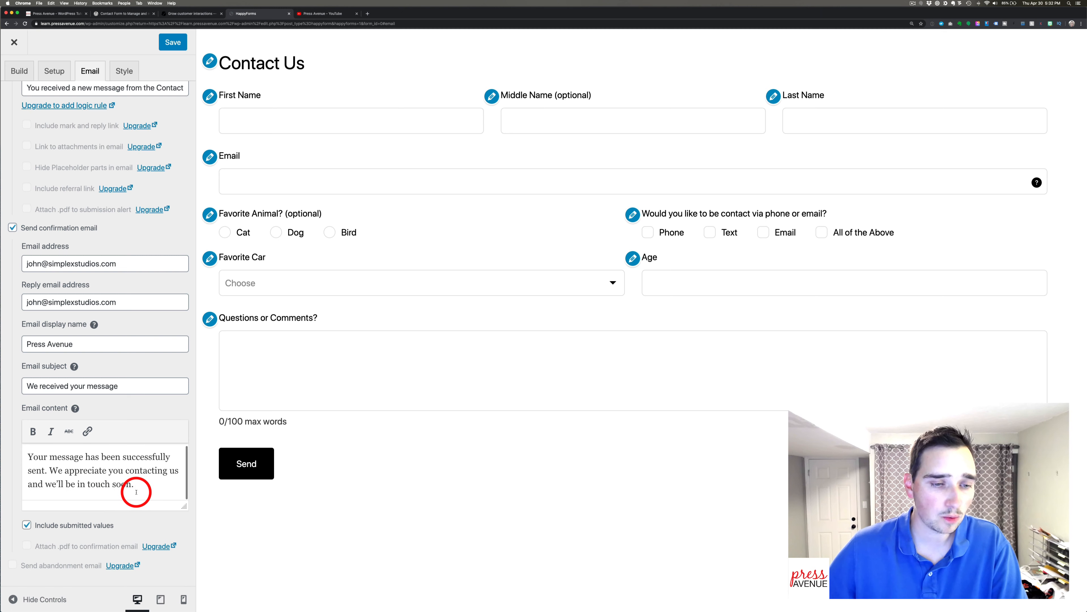
pyautogui.click(27, 525)
pyautogui.scroll(5, 30, 514)
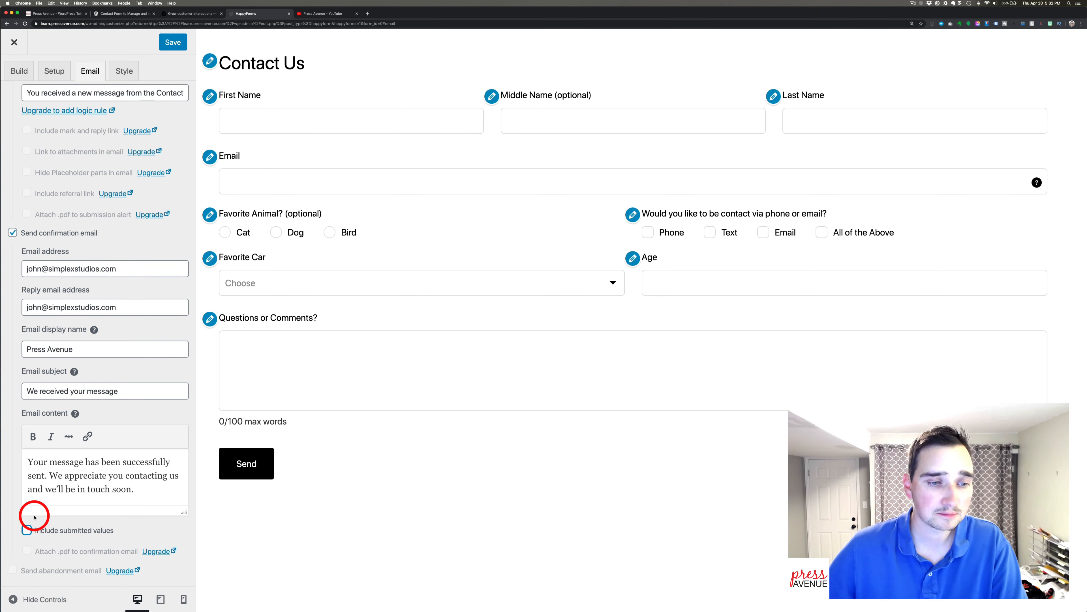
pyautogui.click(123, 69)
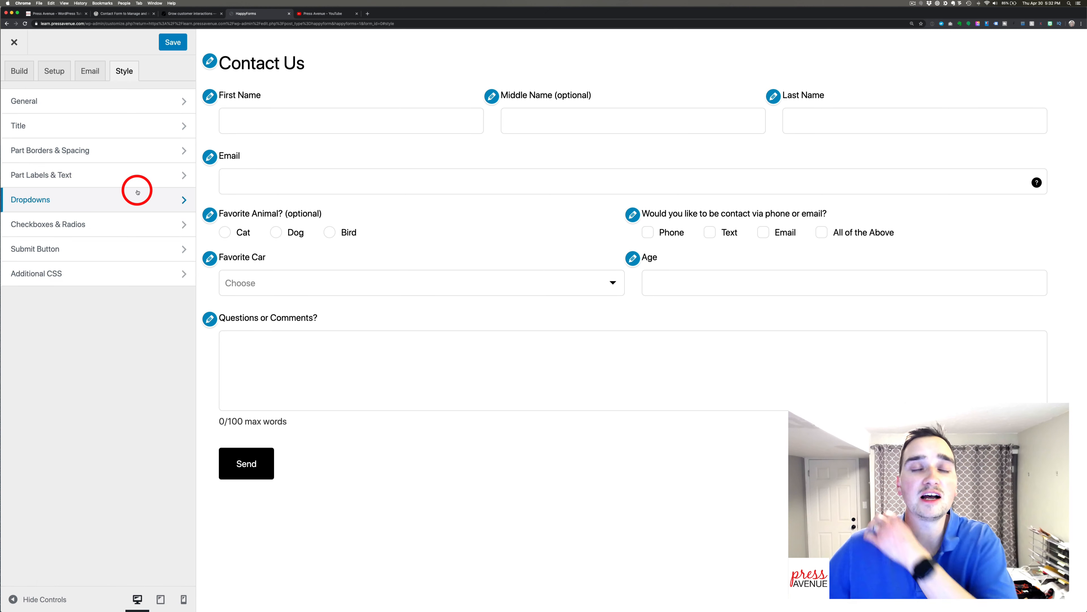
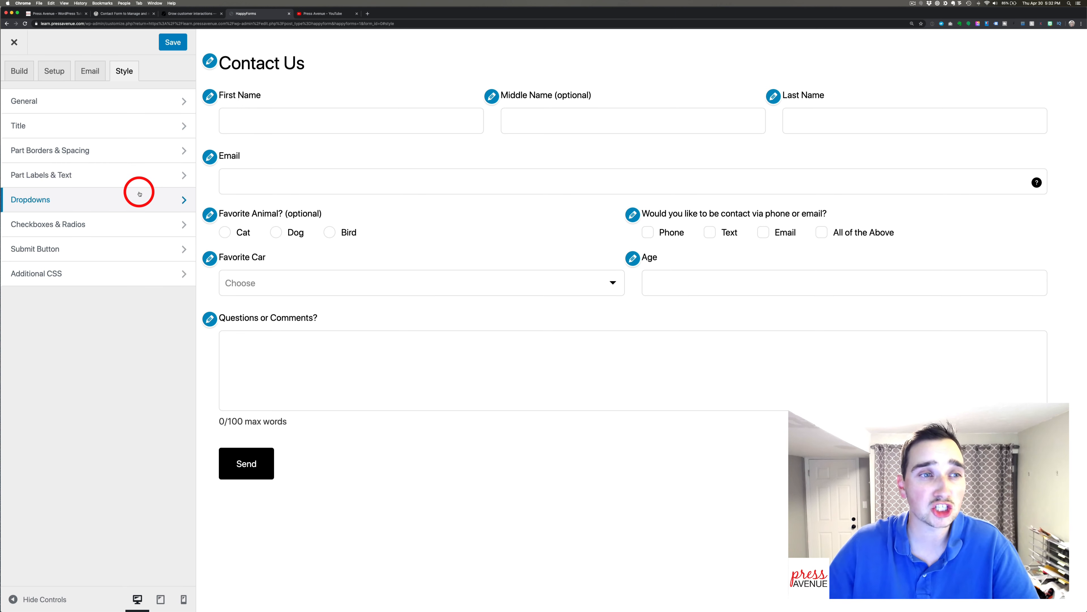
# In General style, try narrow and wide padding and right-to-left direction, then revert both to defaults.
pyautogui.click(125, 103)
pyautogui.scroll(-2, 160, 228)
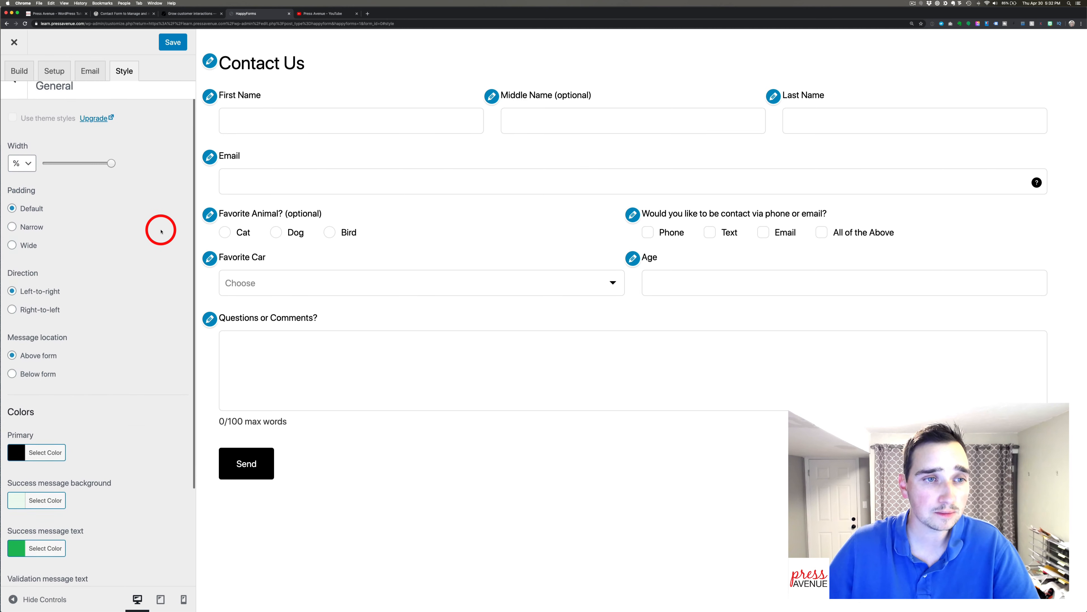
pyautogui.scroll(-1, 90, 186)
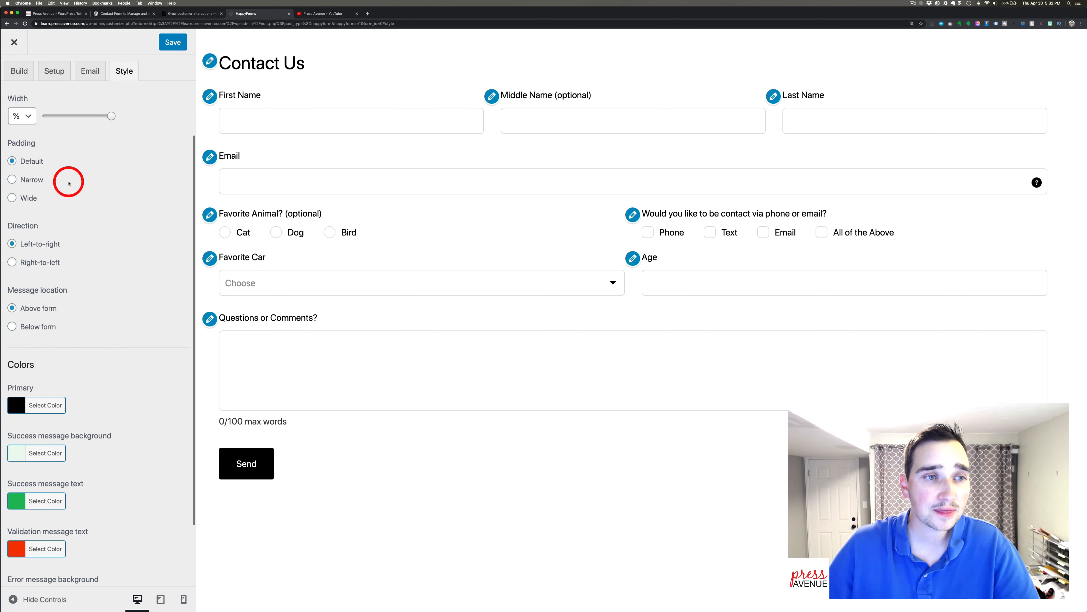
pyautogui.click(36, 180)
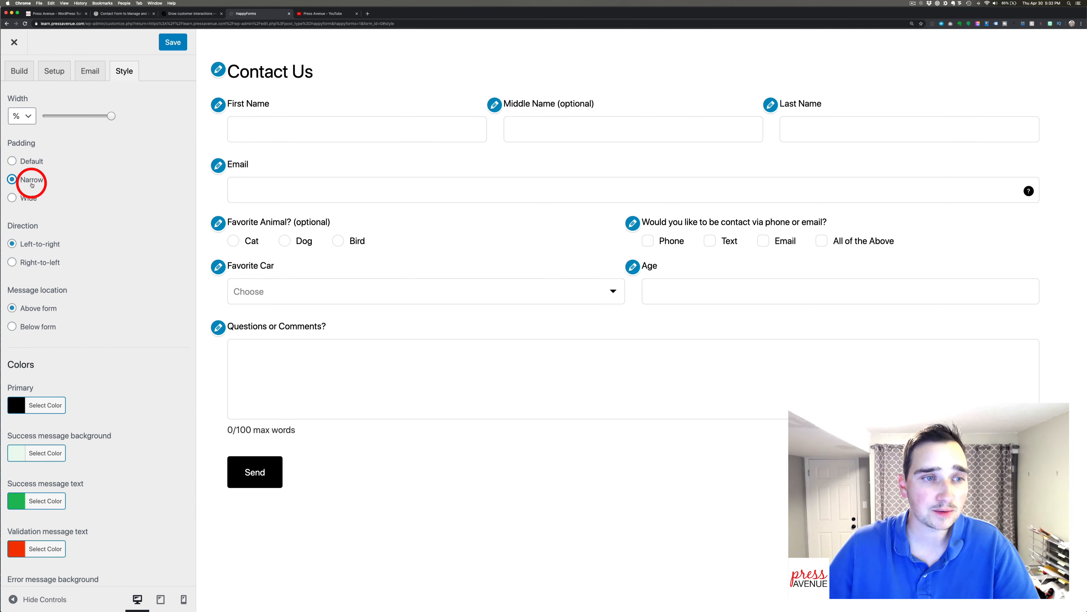
pyautogui.click(28, 198)
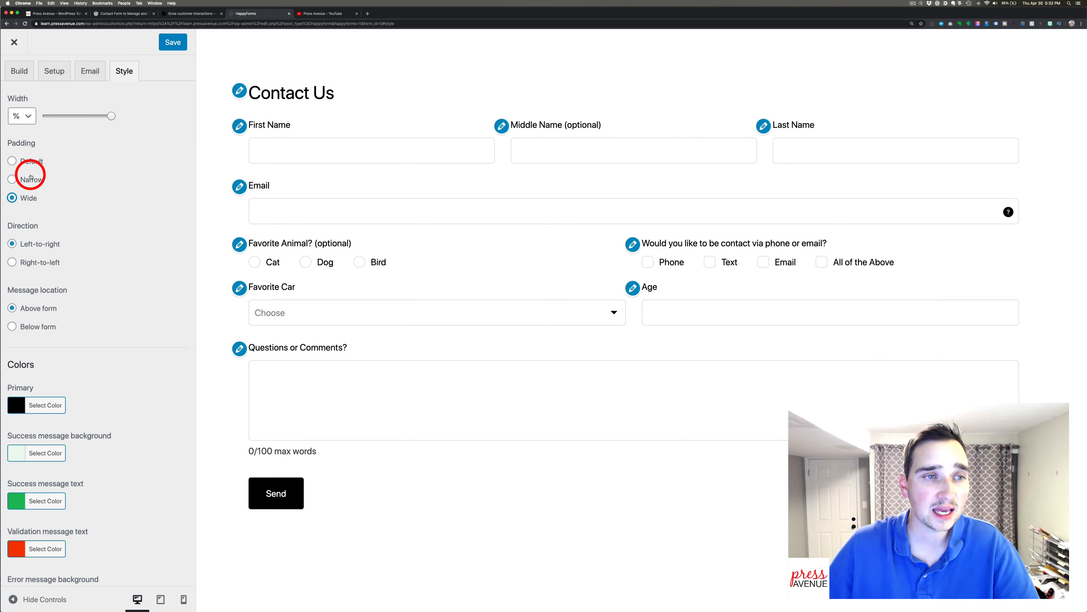
pyautogui.click(29, 160)
pyautogui.scroll(-3, 84, 189)
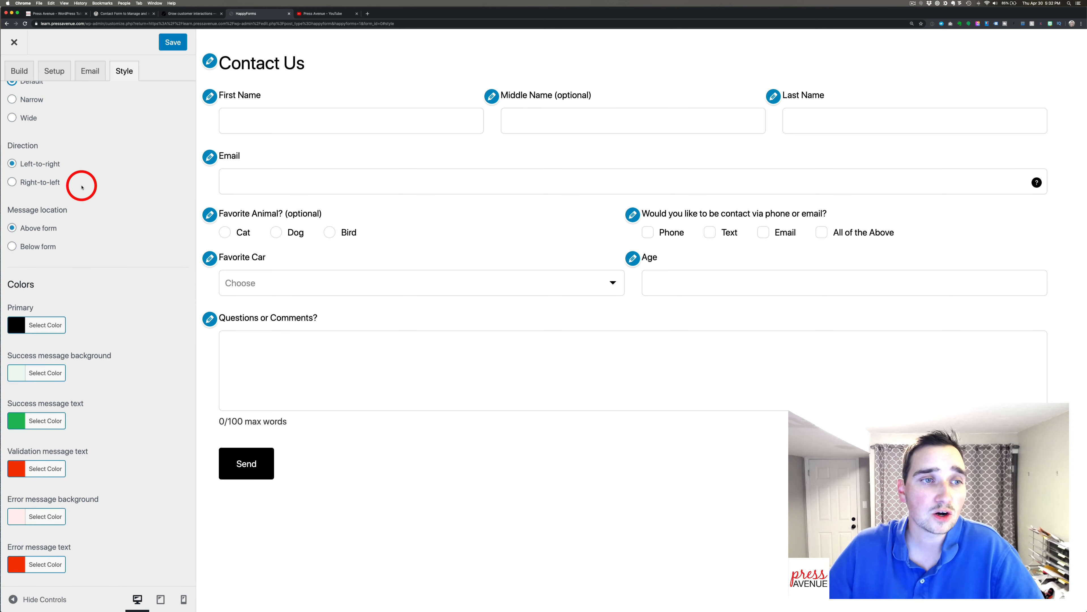
pyautogui.click(40, 182)
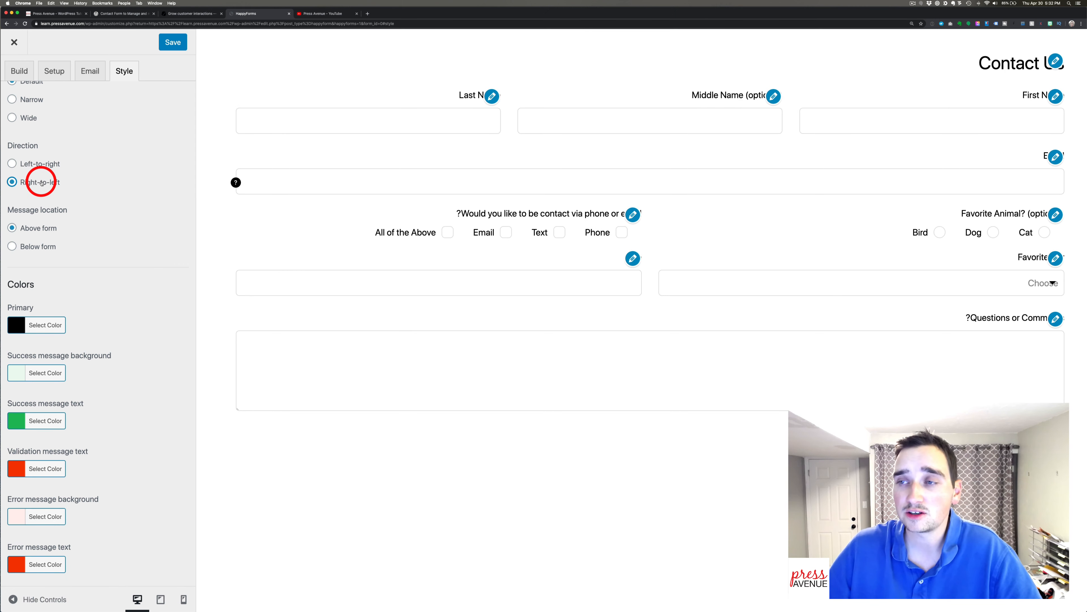
pyautogui.click(40, 164)
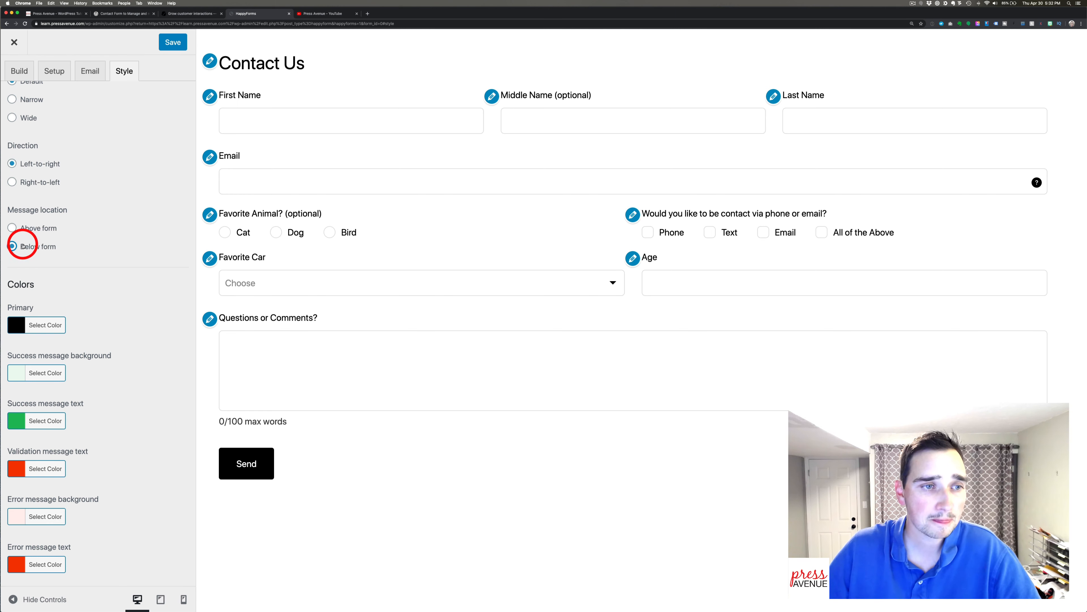
# Set the primary colour to blue (#1e73be) and the success message background to green.
pyautogui.click(53, 326)
pyautogui.click(99, 457)
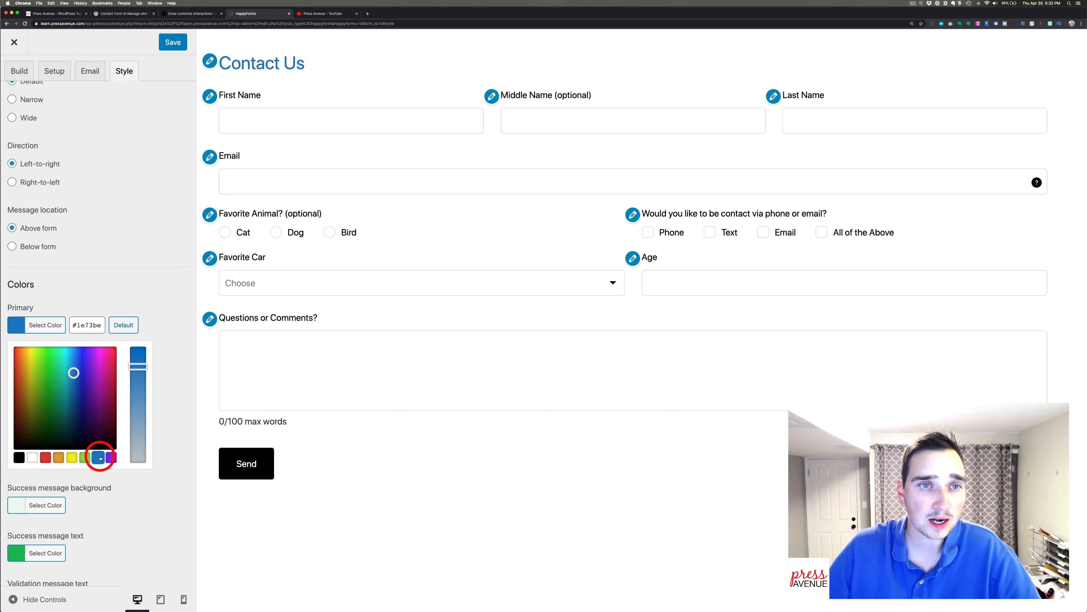
pyautogui.click(109, 286)
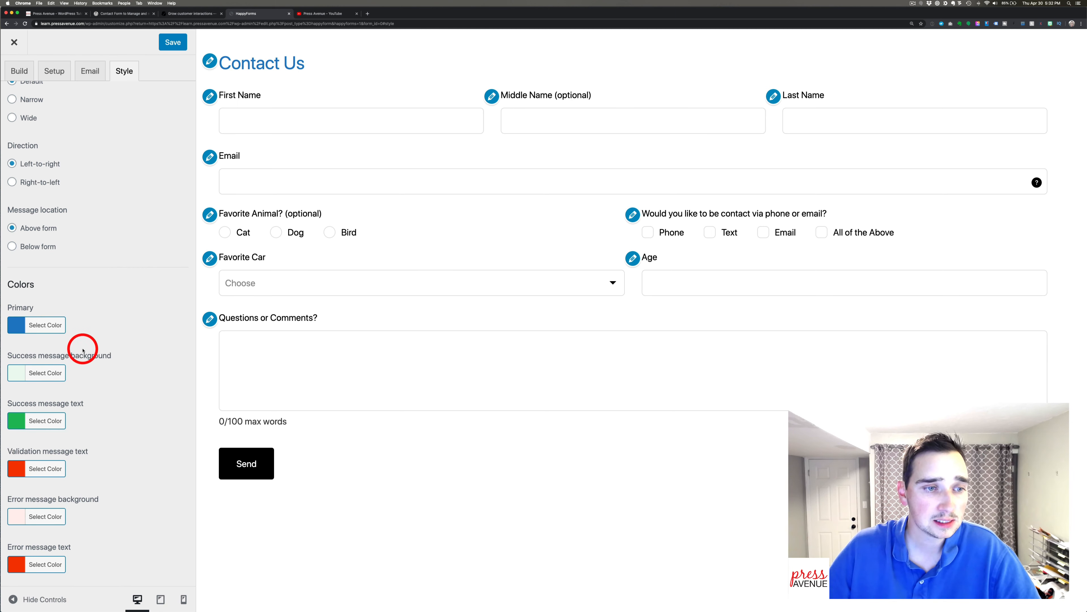
pyautogui.click(48, 373)
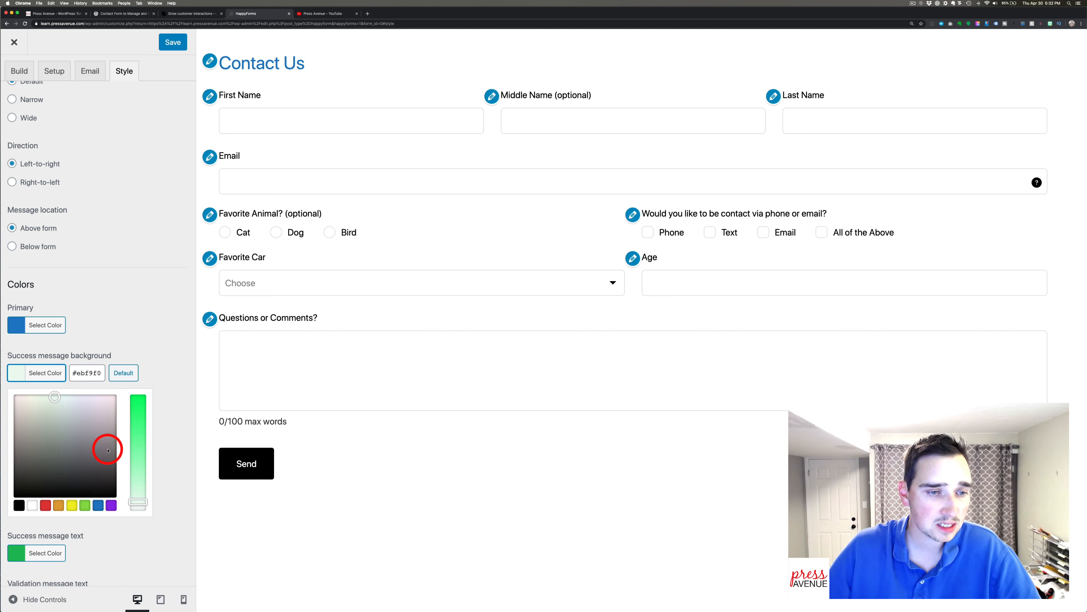
pyautogui.click(136, 465)
pyautogui.click(148, 318)
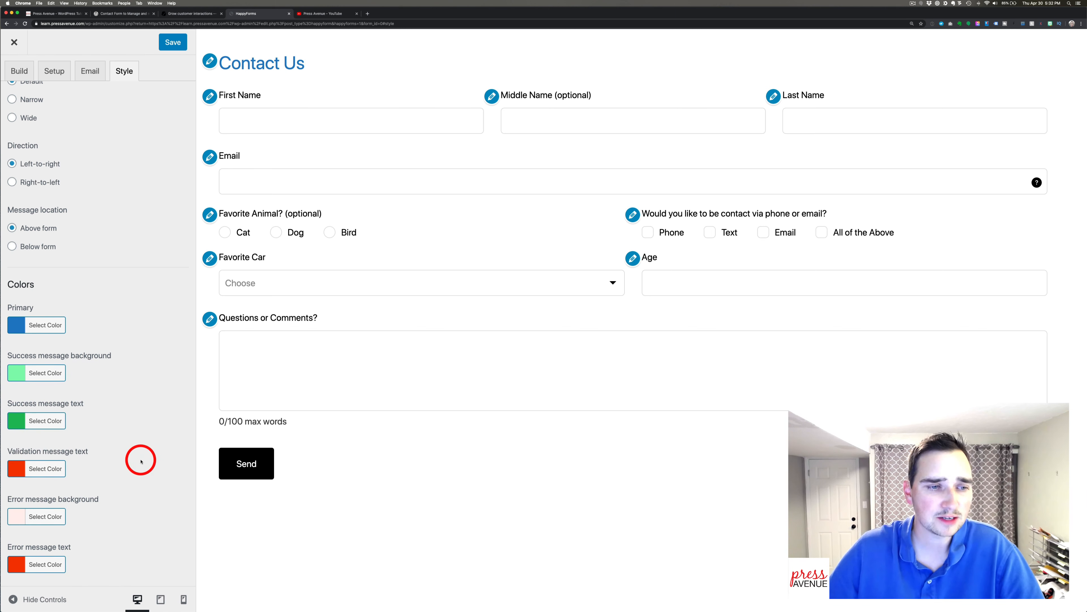
pyautogui.scroll(5, 126, 134)
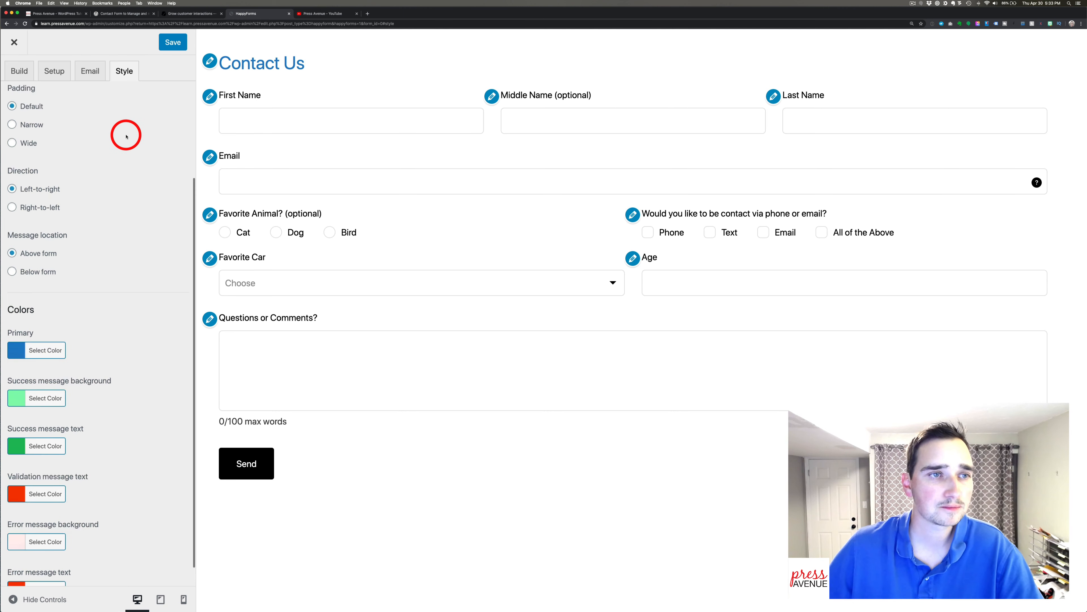
pyautogui.click(14, 102)
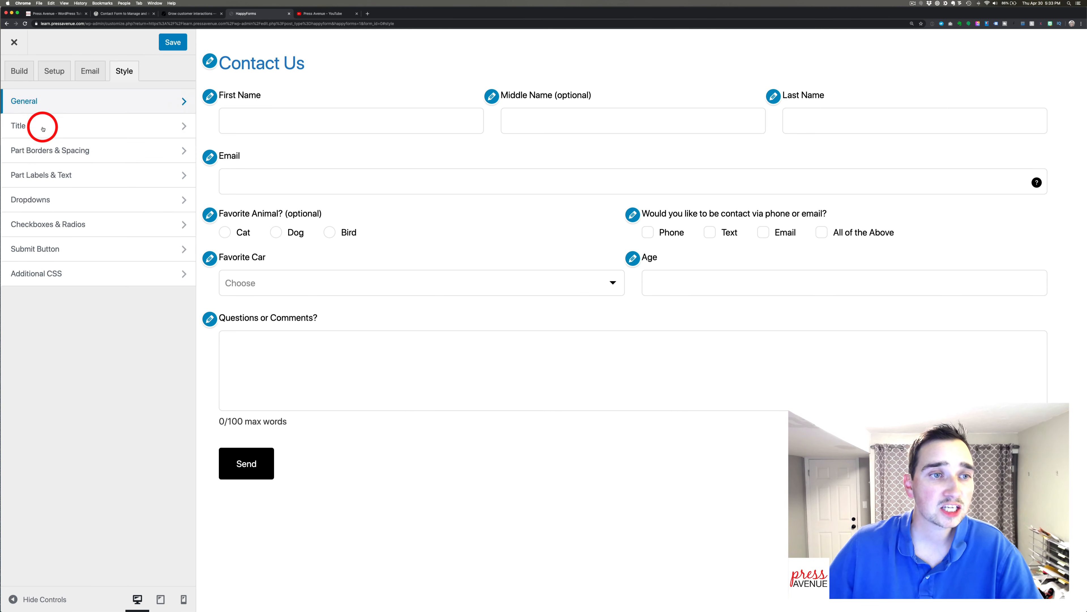
# Set the Contact Us title alignment to Center and its Display to Hide.
pyautogui.click(66, 121)
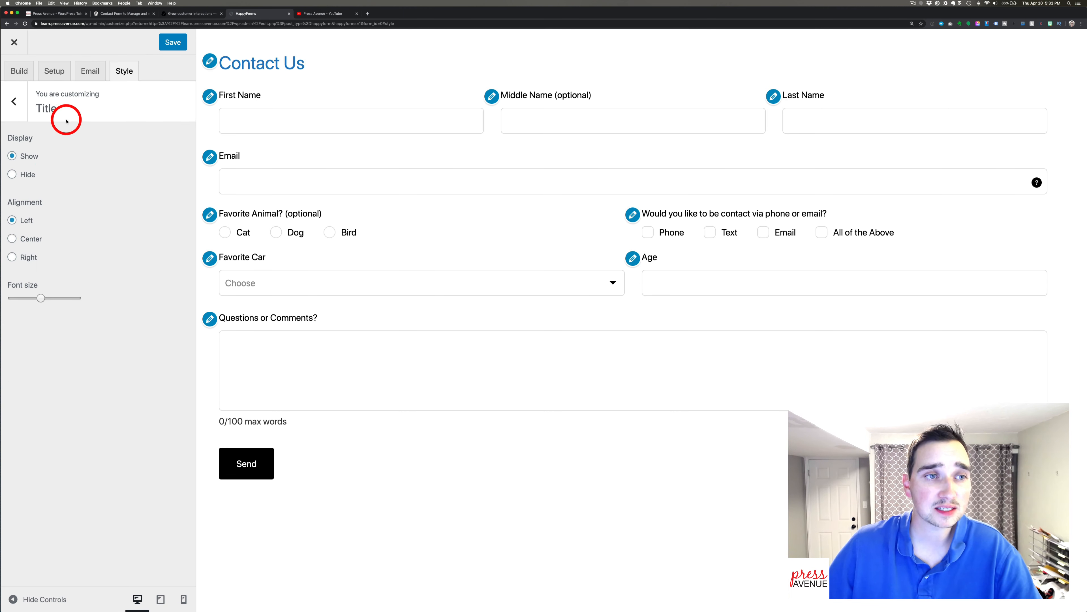
pyautogui.click(30, 174)
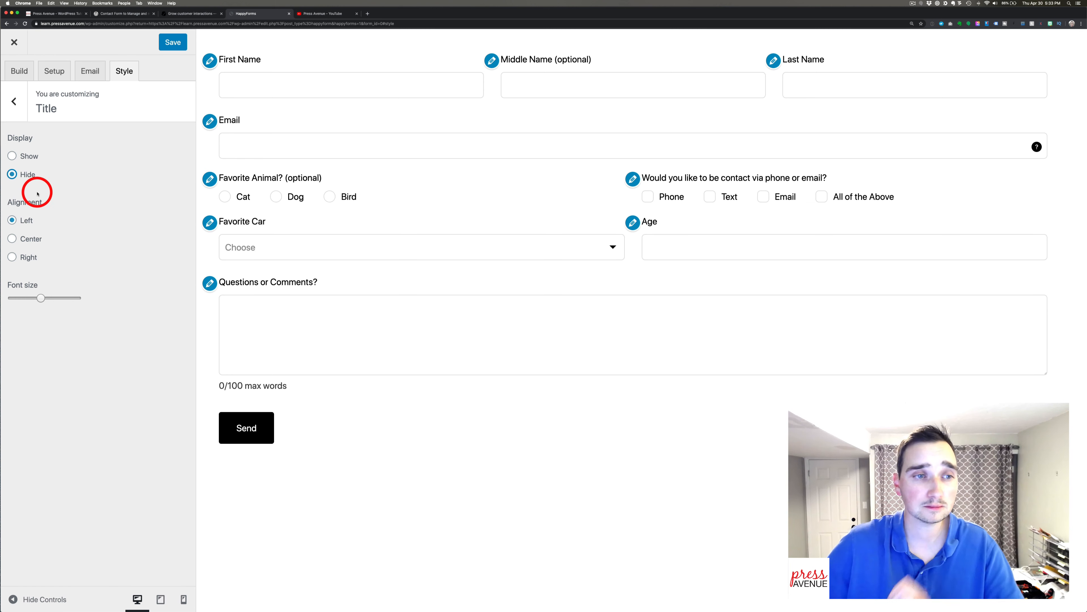
pyautogui.click(31, 239)
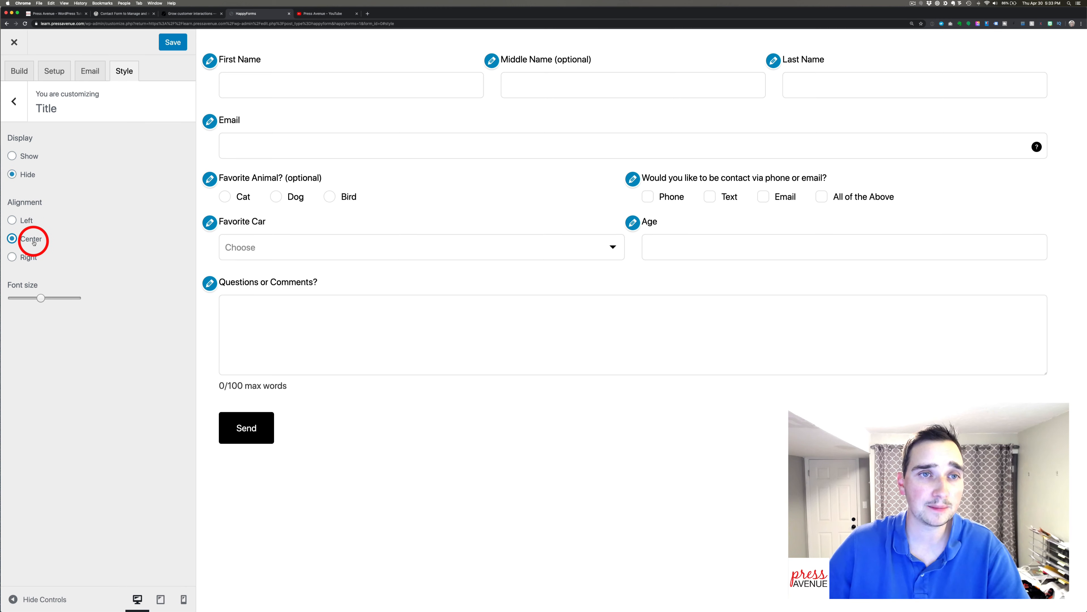
pyautogui.click(17, 156)
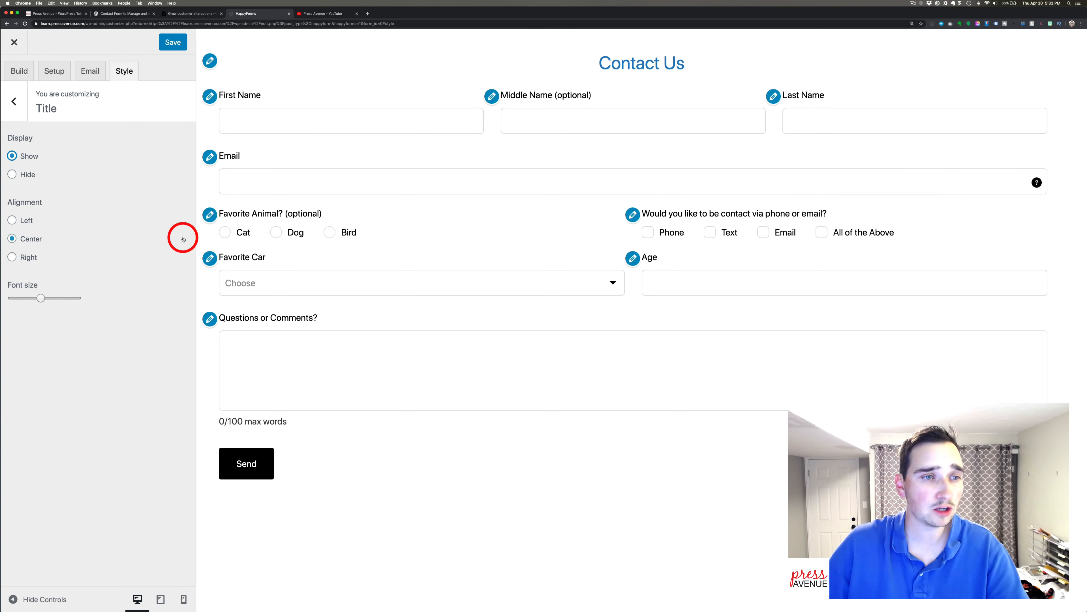
pyautogui.click(17, 174)
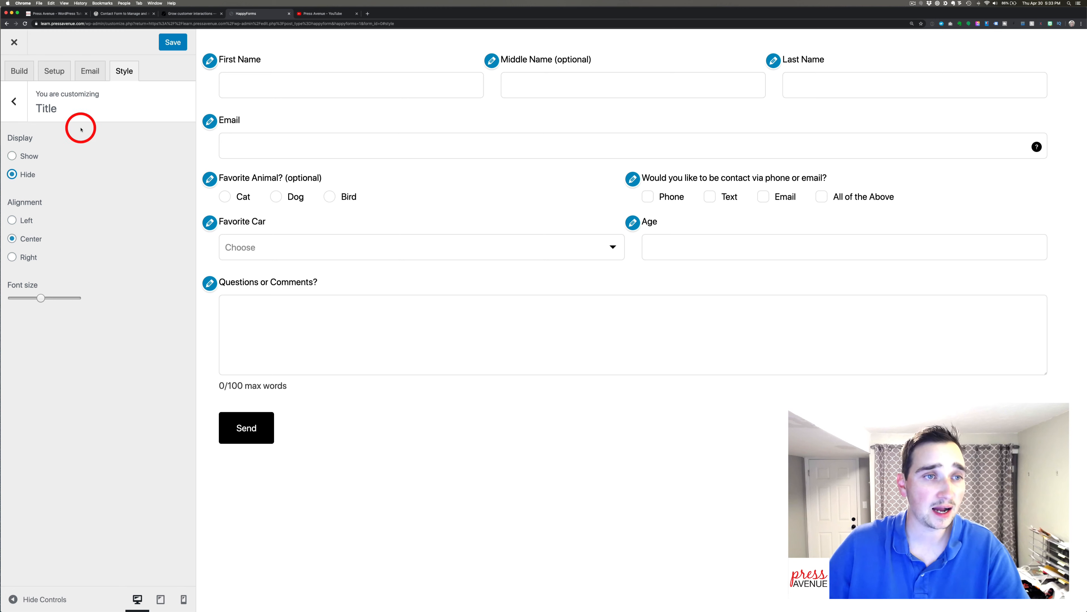
pyautogui.click(14, 101)
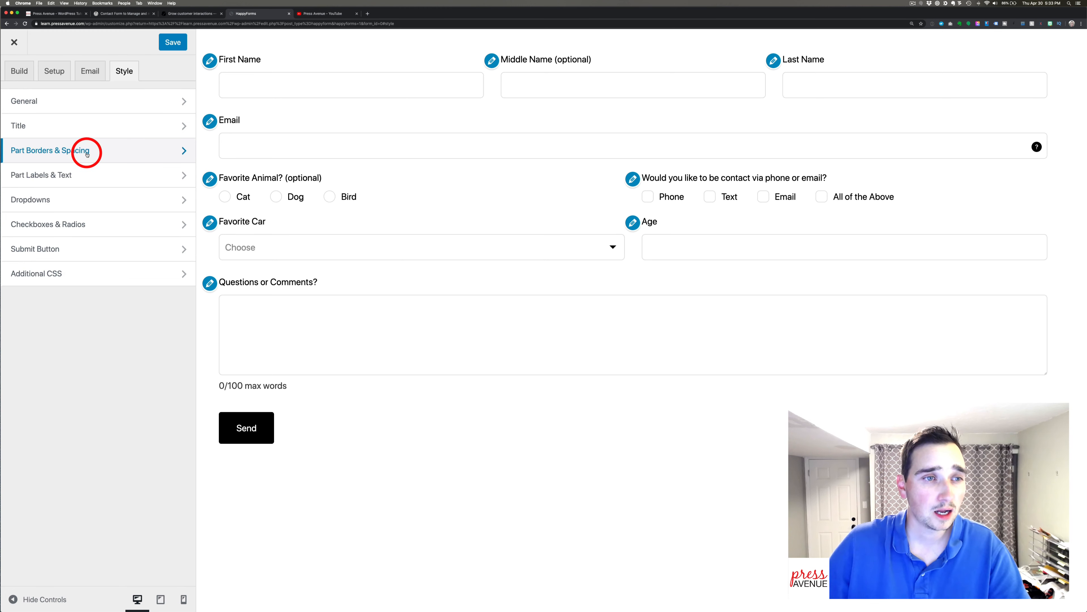
# Try hiding field borders and bottom-only borders, then restore borders on all sides.
pyautogui.click(87, 154)
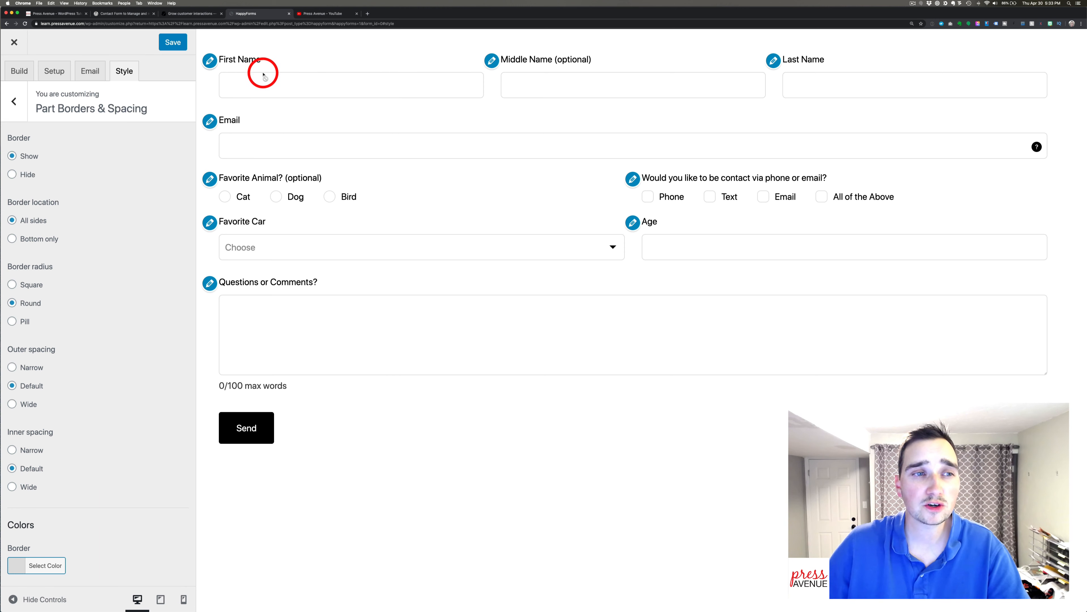
pyautogui.click(49, 183)
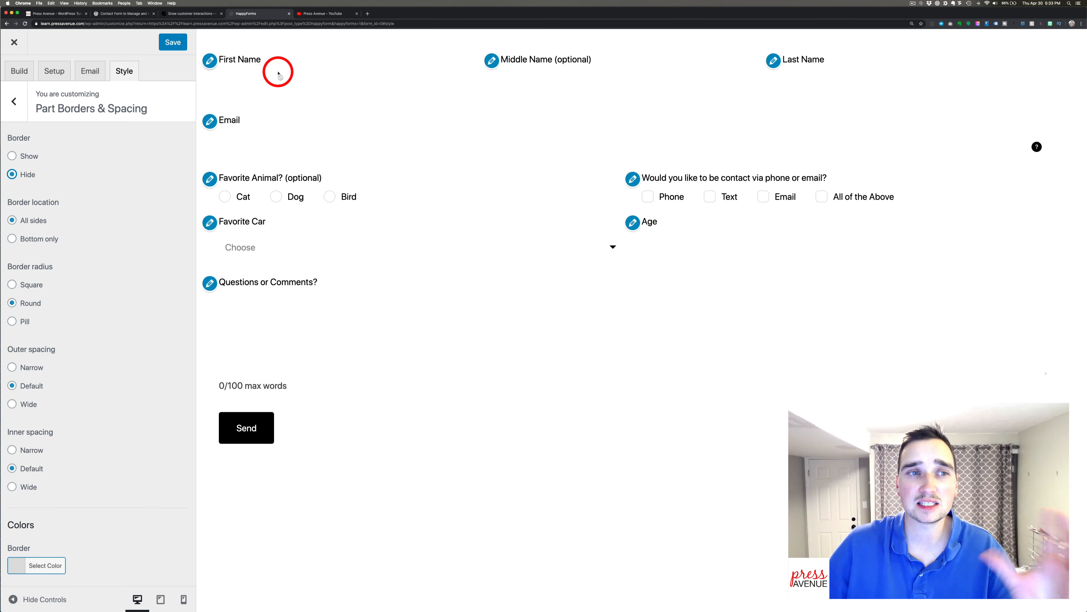
pyautogui.click(30, 154)
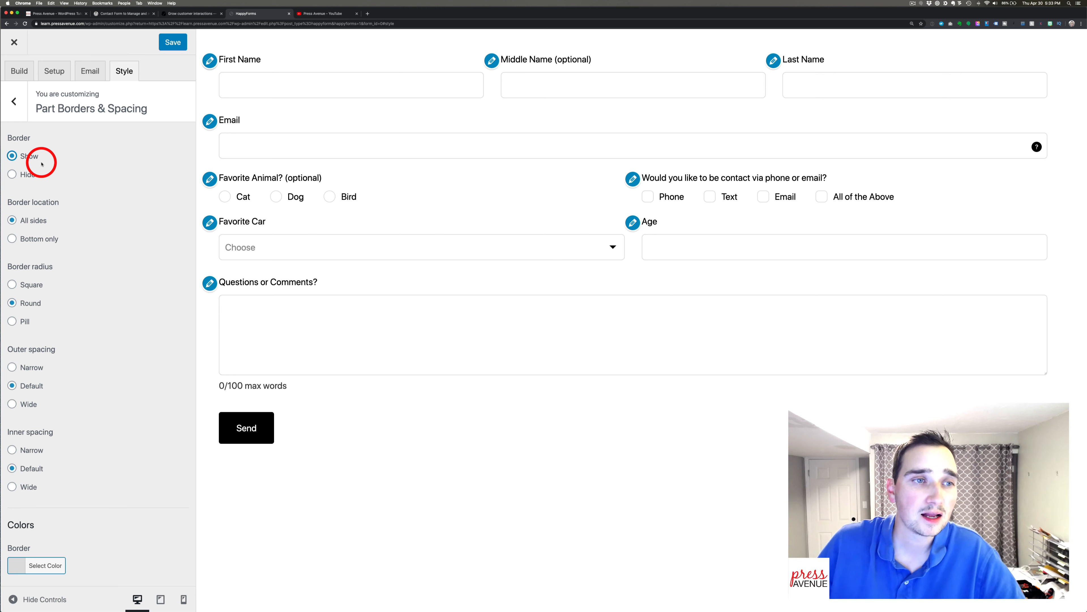
pyautogui.scroll(-2, 103, 229)
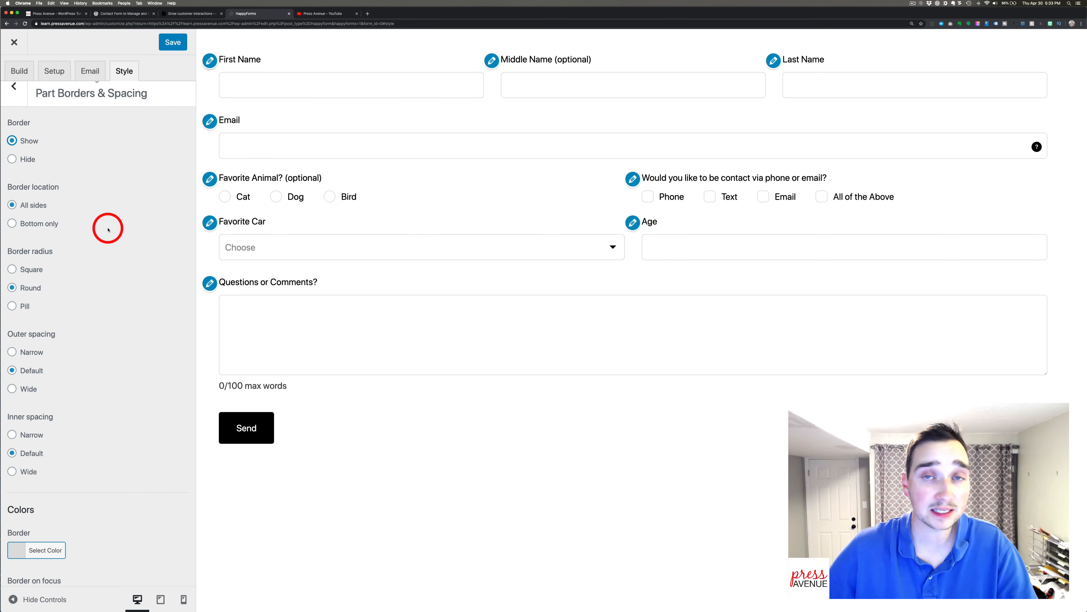
pyautogui.scroll(-3, 75, 194)
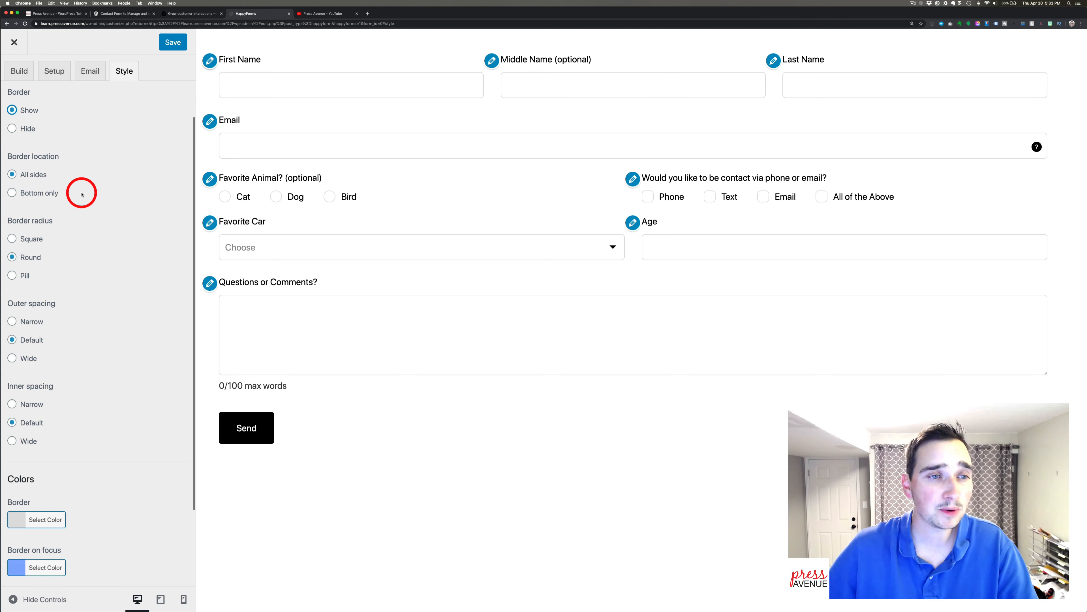
pyautogui.click(46, 196)
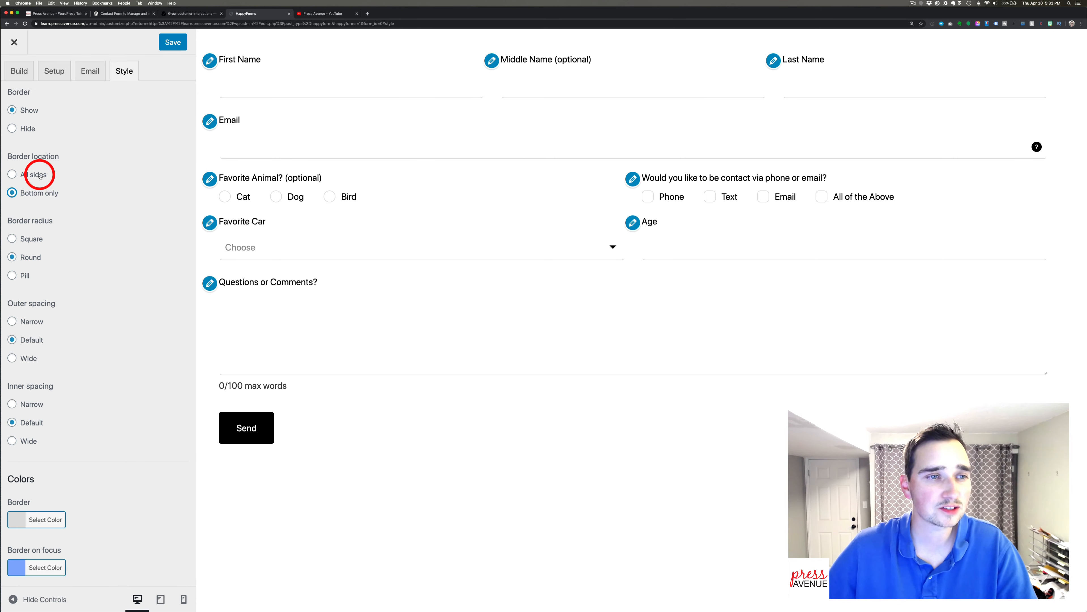
pyautogui.click(30, 175)
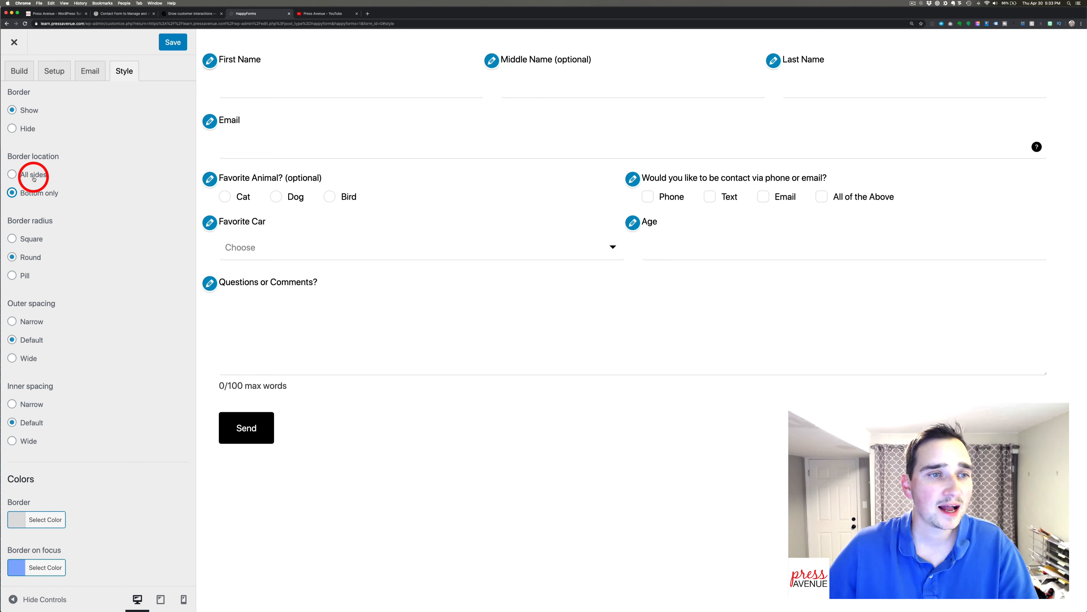
# Try pill corners and narrow and wide spacing, keeping Round radius and Default spacing.
pyautogui.scroll(-2, 109, 226)
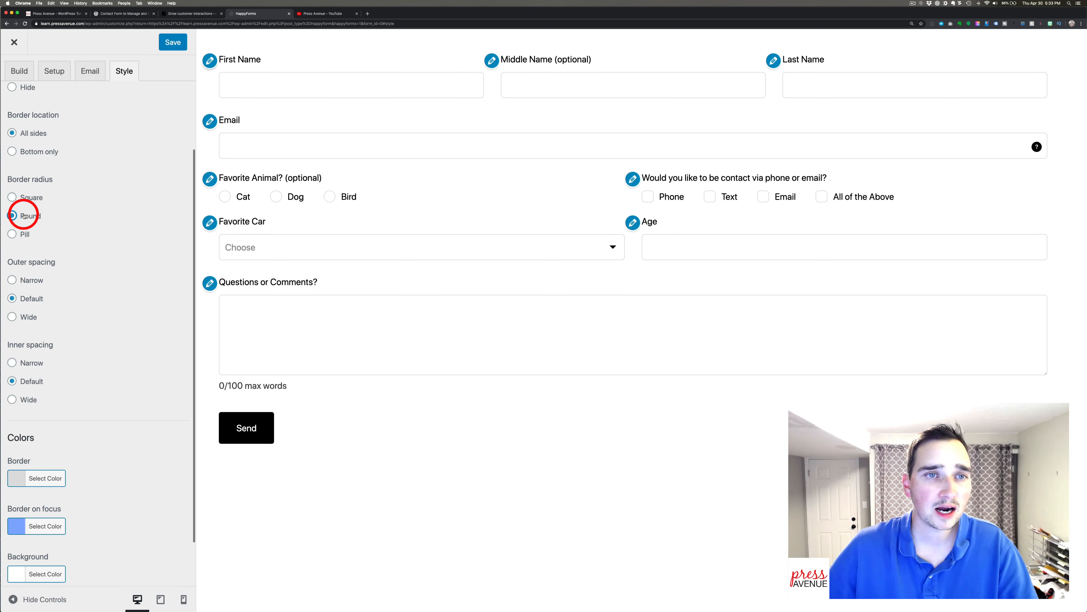
pyautogui.click(21, 235)
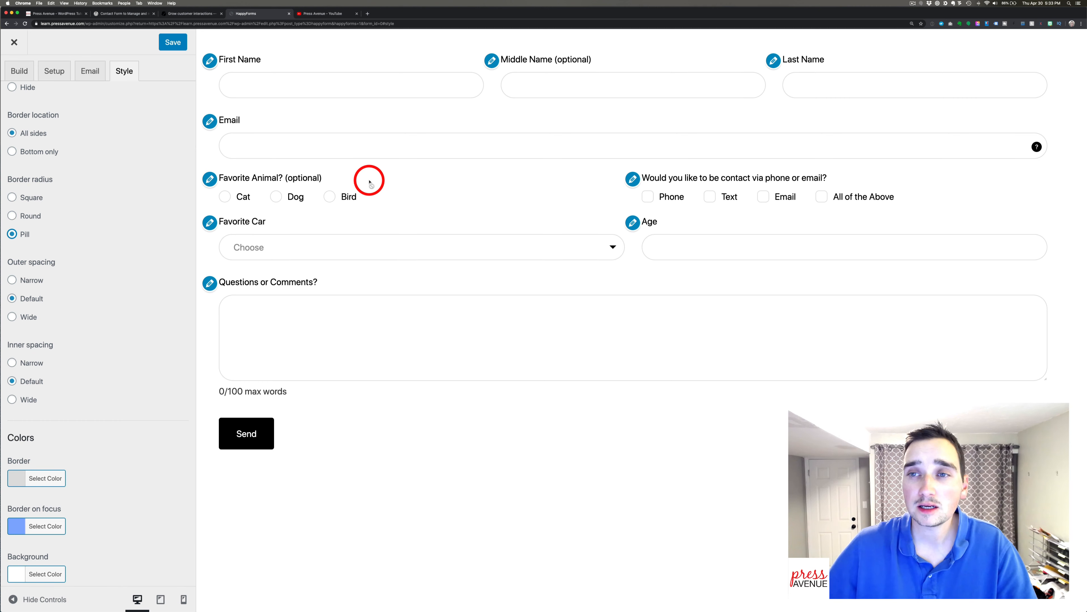
pyautogui.click(21, 215)
pyautogui.scroll(-3, 27, 214)
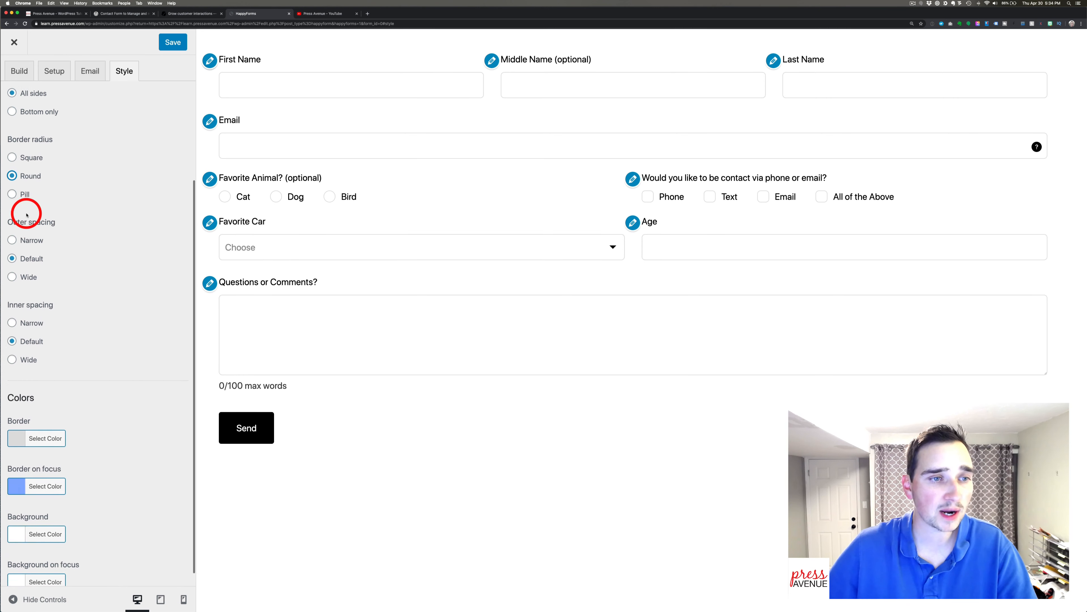
pyautogui.click(30, 223)
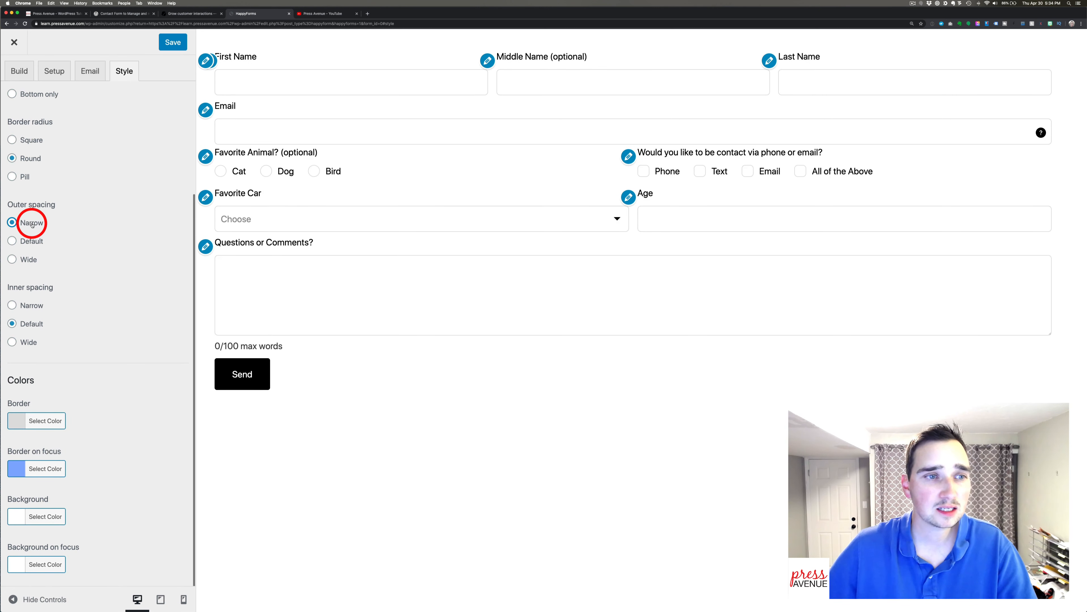
pyautogui.click(29, 242)
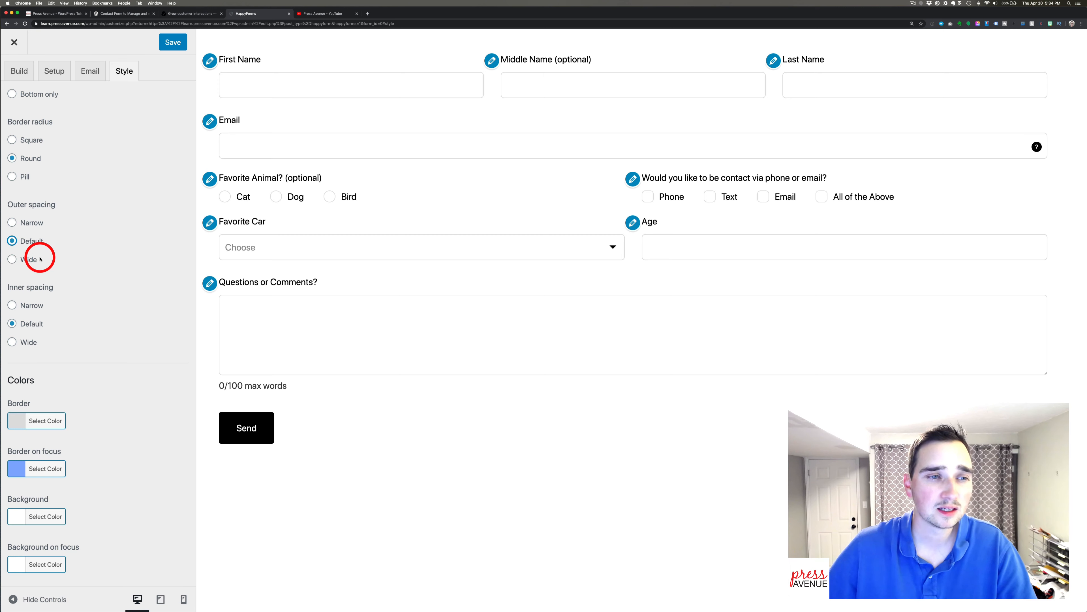
pyautogui.click(32, 260)
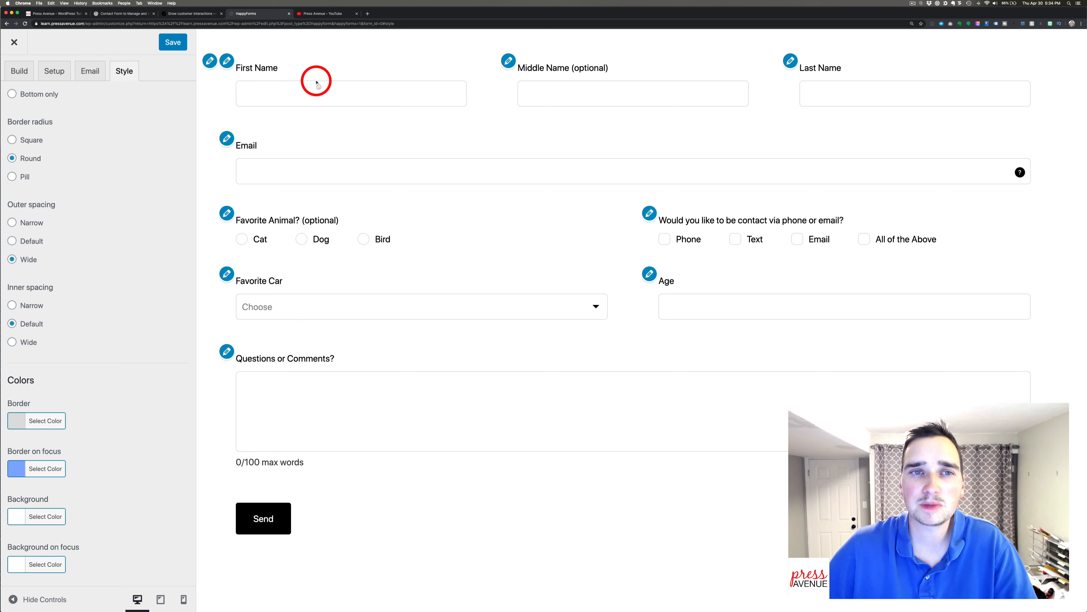
pyautogui.click(16, 242)
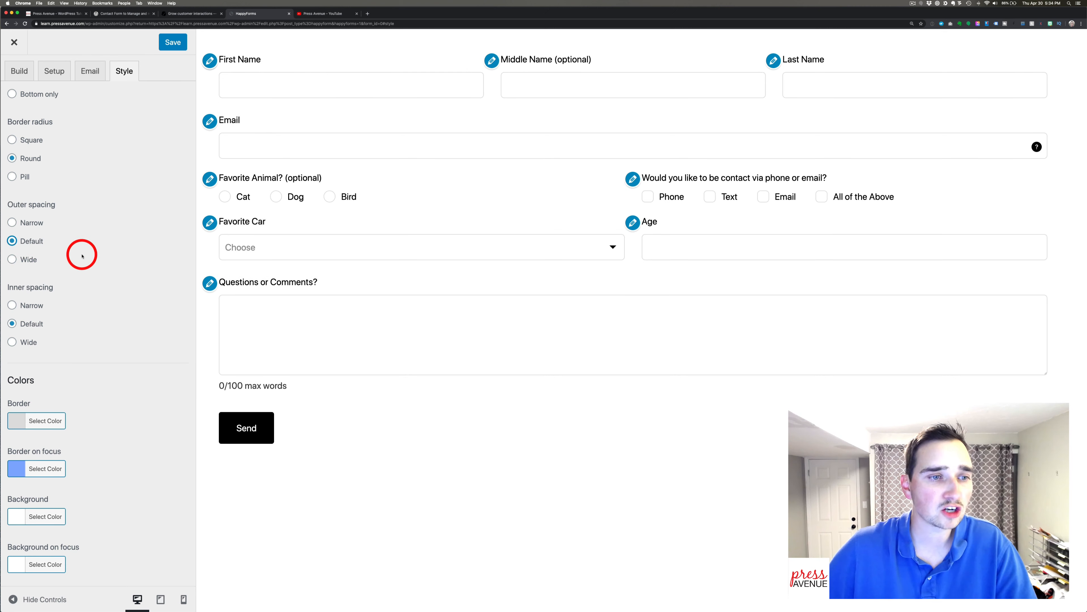
# Set the field border colour to red #db0000 and the focus border to #f70041, previewing on fields.
pyautogui.click(49, 421)
pyautogui.moveTo(144, 460); pyautogui.dragTo(142, 450)
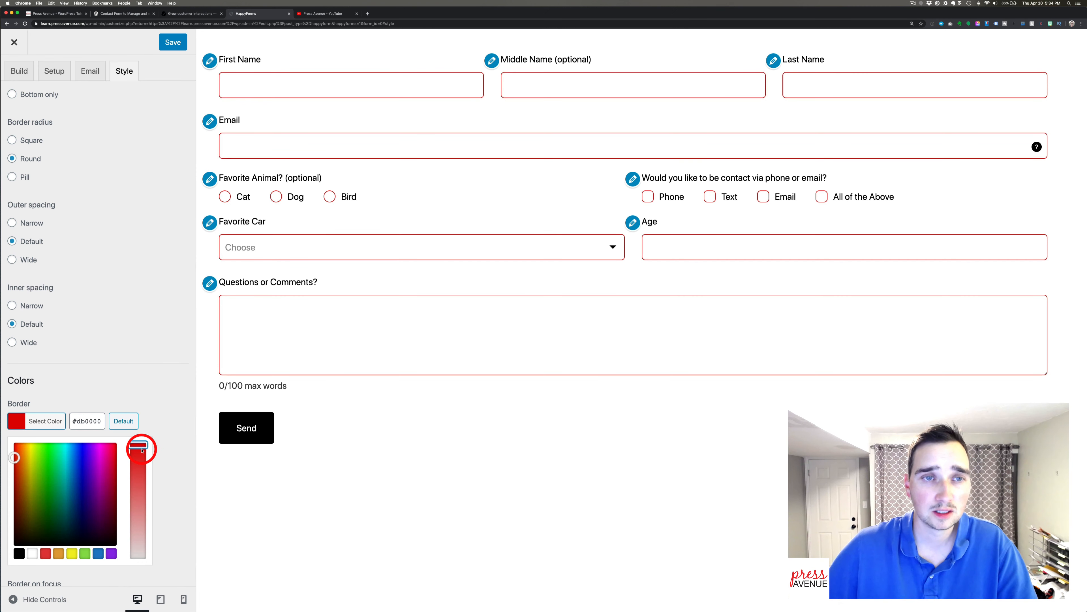
pyautogui.click(109, 388)
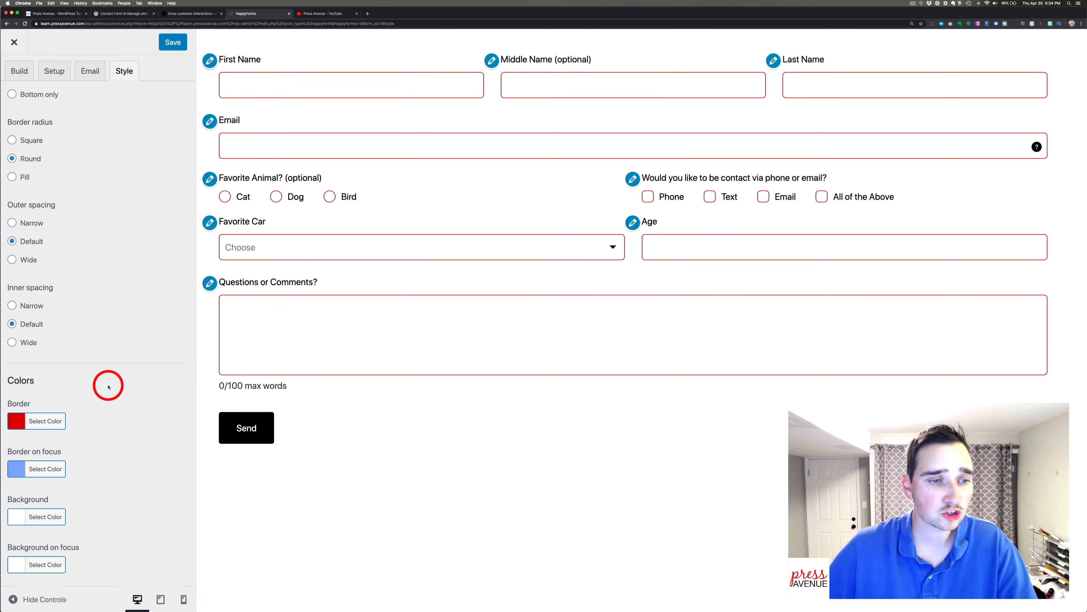
pyautogui.click(45, 469)
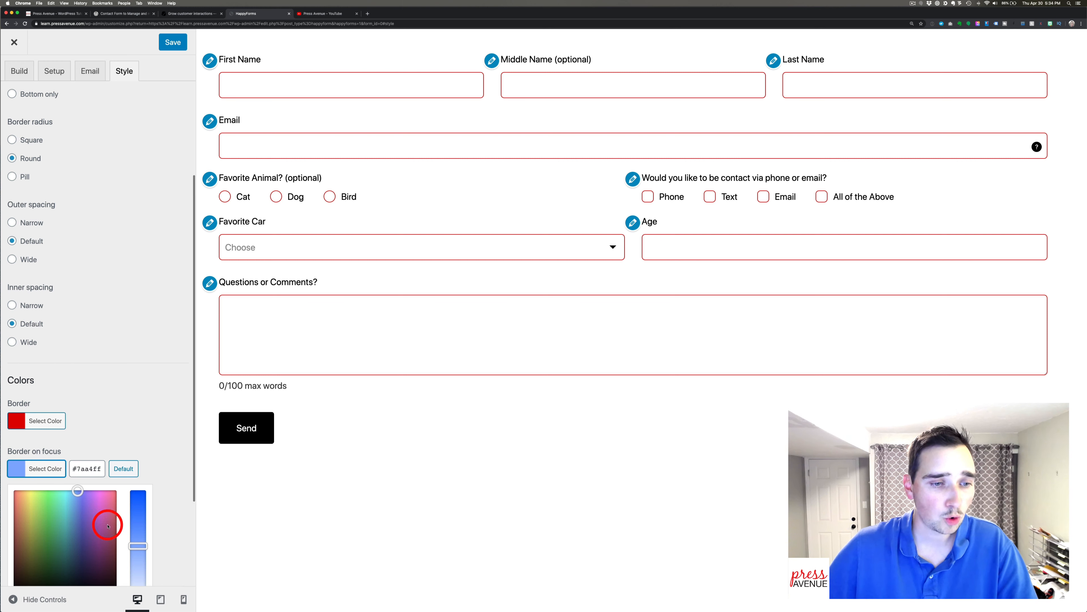
pyautogui.moveTo(113, 503); pyautogui.dragTo(139, 472)
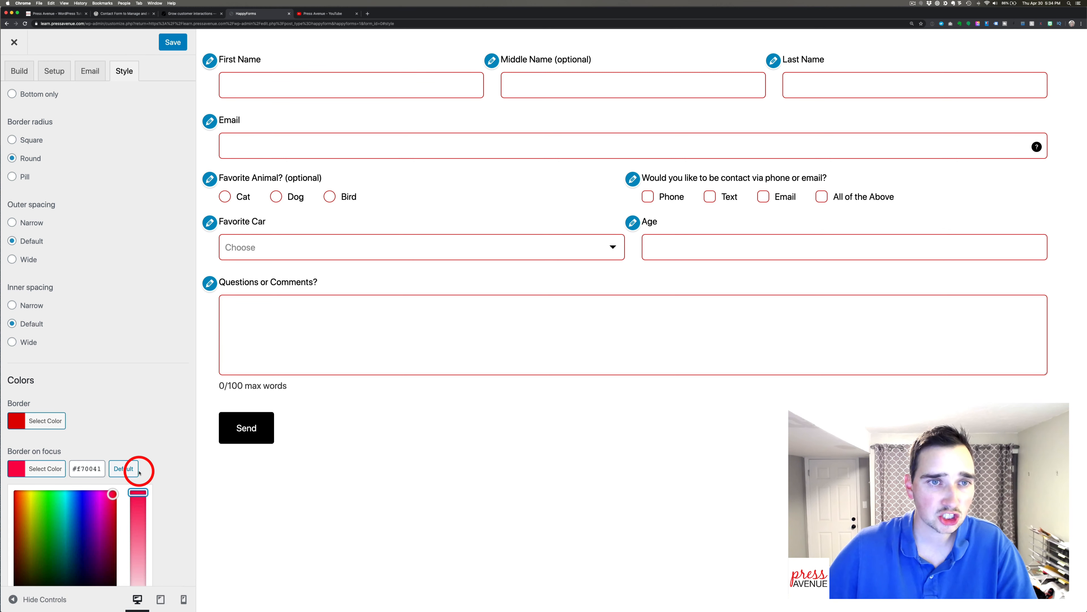
pyautogui.click(282, 87)
pyautogui.click(335, 154)
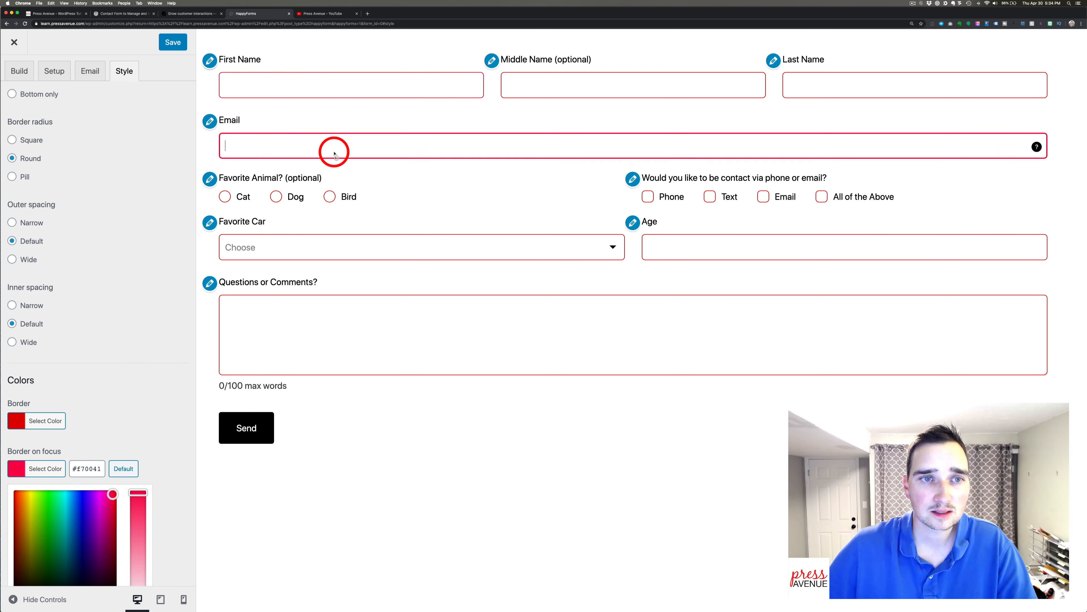
pyautogui.click(536, 81)
pyautogui.click(404, 86)
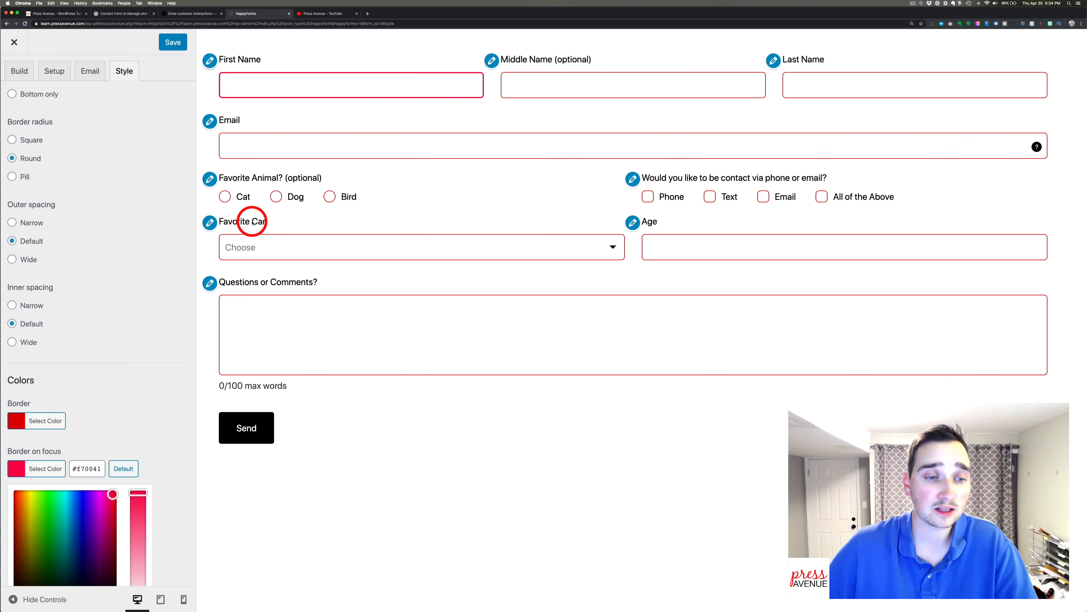
pyautogui.click(133, 367)
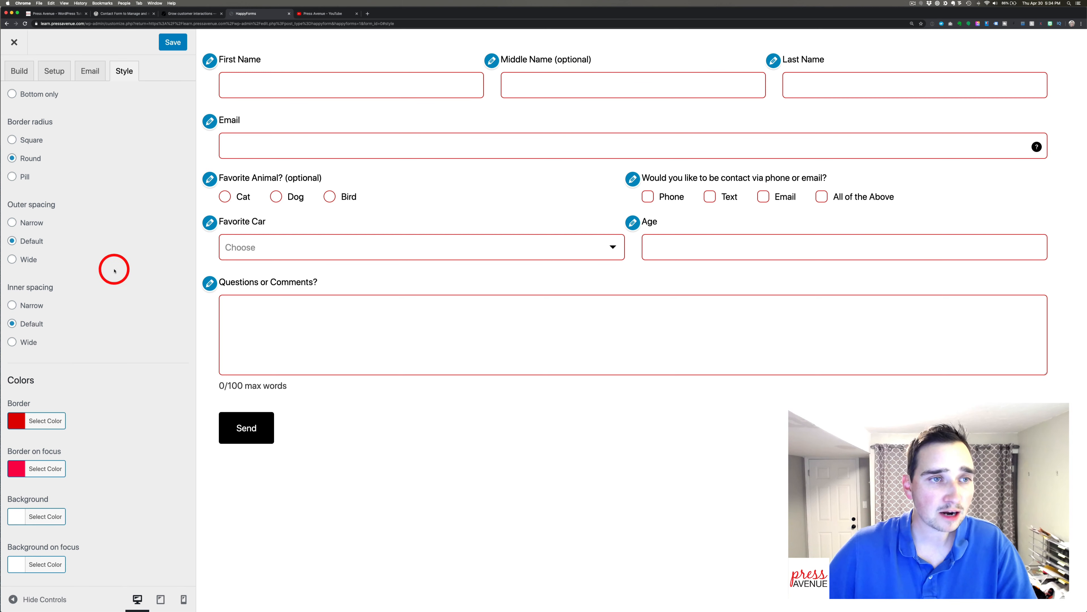
pyautogui.scroll(4, 124, 248)
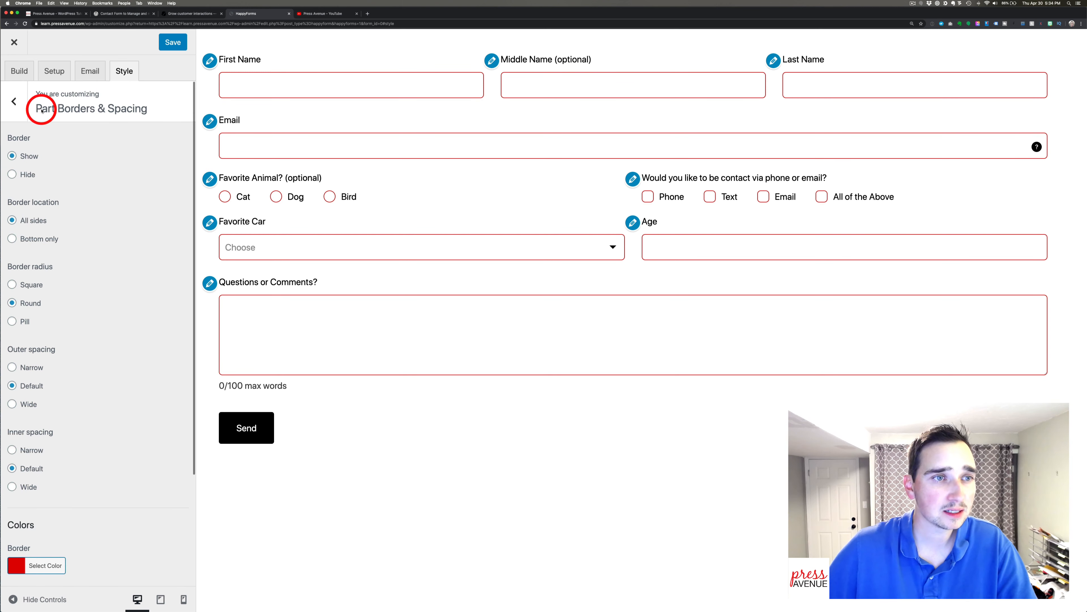
pyautogui.click(13, 104)
# In Part Labels & Text, test hiding placeholders on focus, leaving it switched off.
pyautogui.click(99, 176)
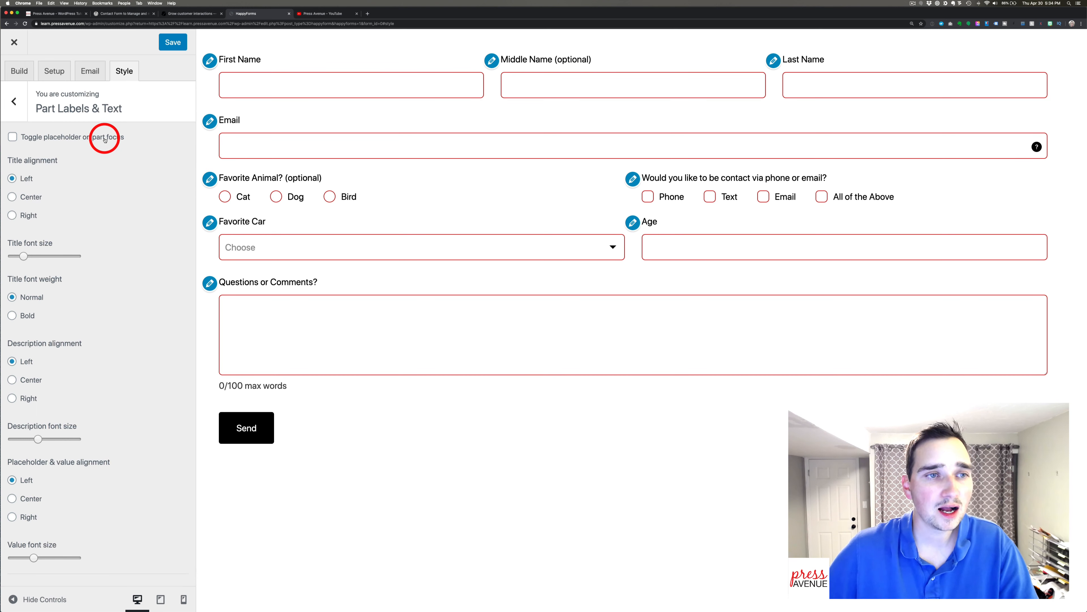
pyautogui.click(105, 139)
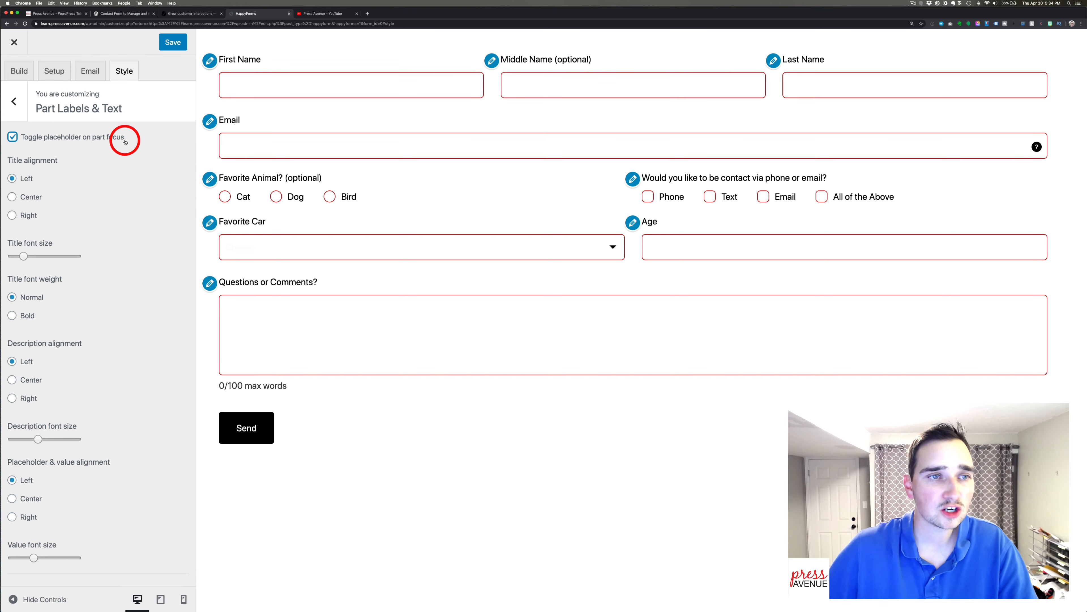
pyautogui.click(239, 143)
pyautogui.click(84, 140)
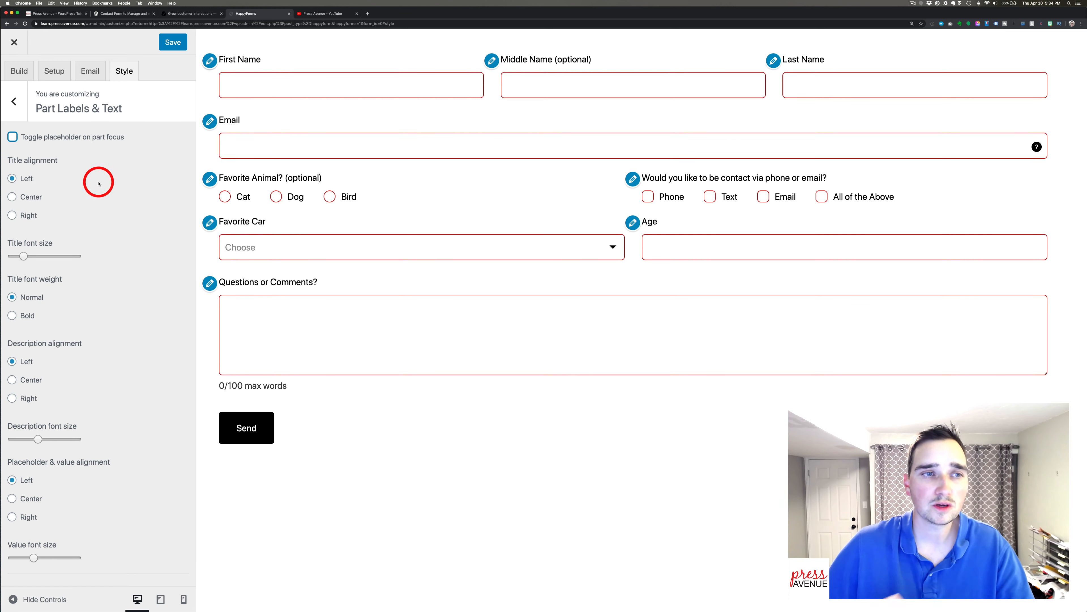
pyautogui.click(64, 137)
pyautogui.click(270, 247)
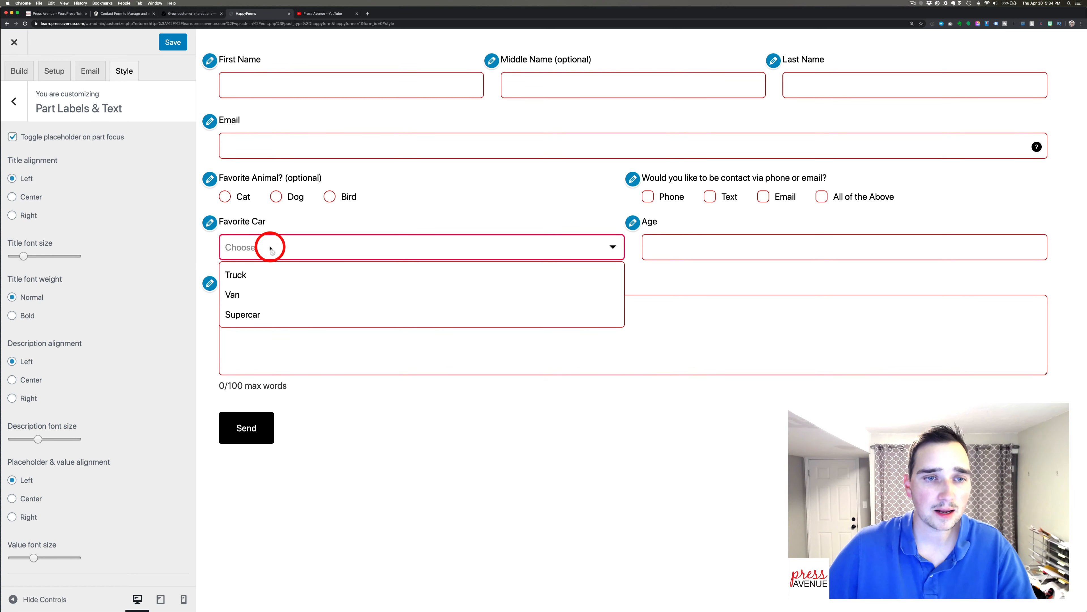
pyautogui.click(250, 143)
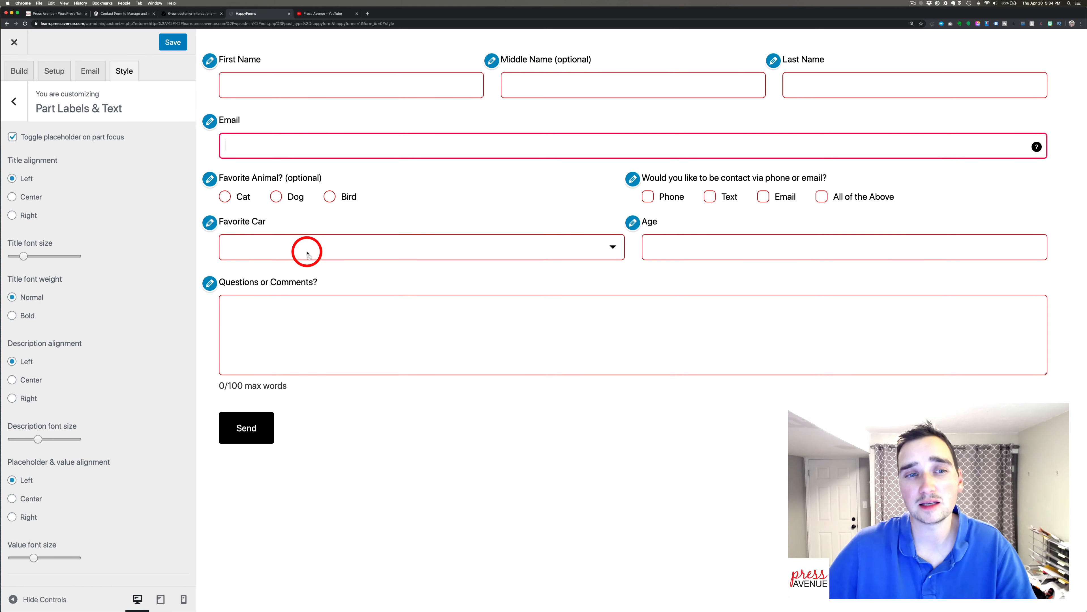
pyautogui.click(51, 137)
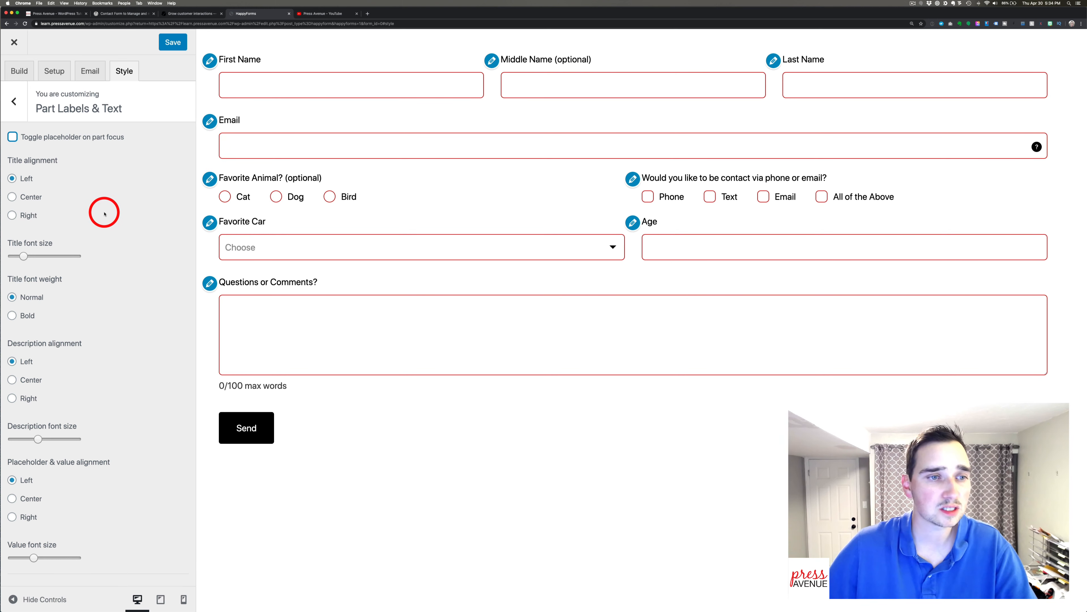
# Keep field descriptions Left-aligned and title weight Normal after trying Bold, then open Dropdowns.
pyautogui.scroll(-5, 104, 213)
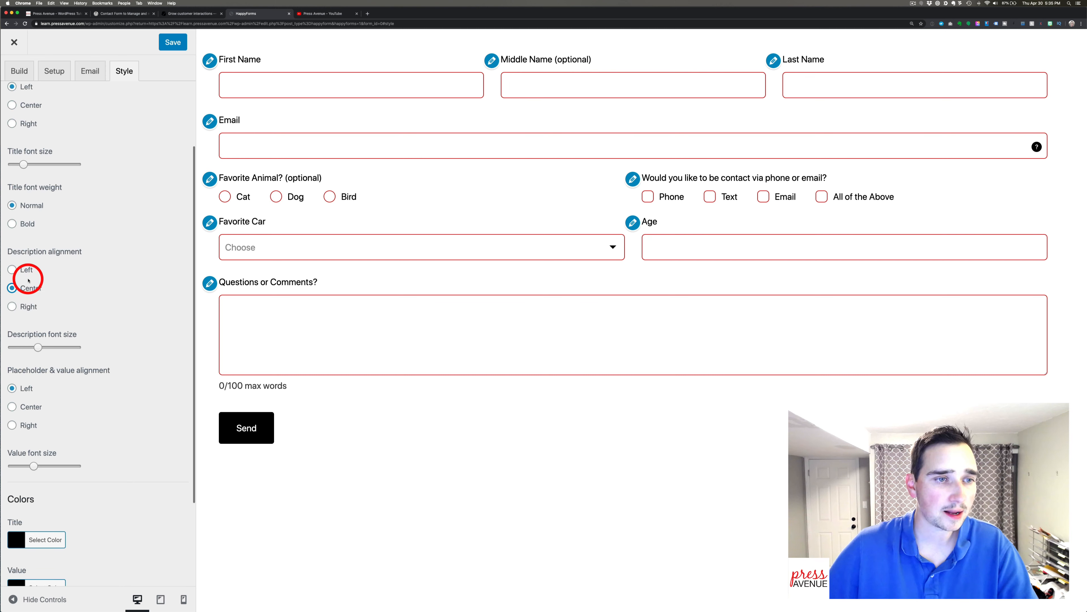
pyautogui.click(26, 269)
pyautogui.click(27, 223)
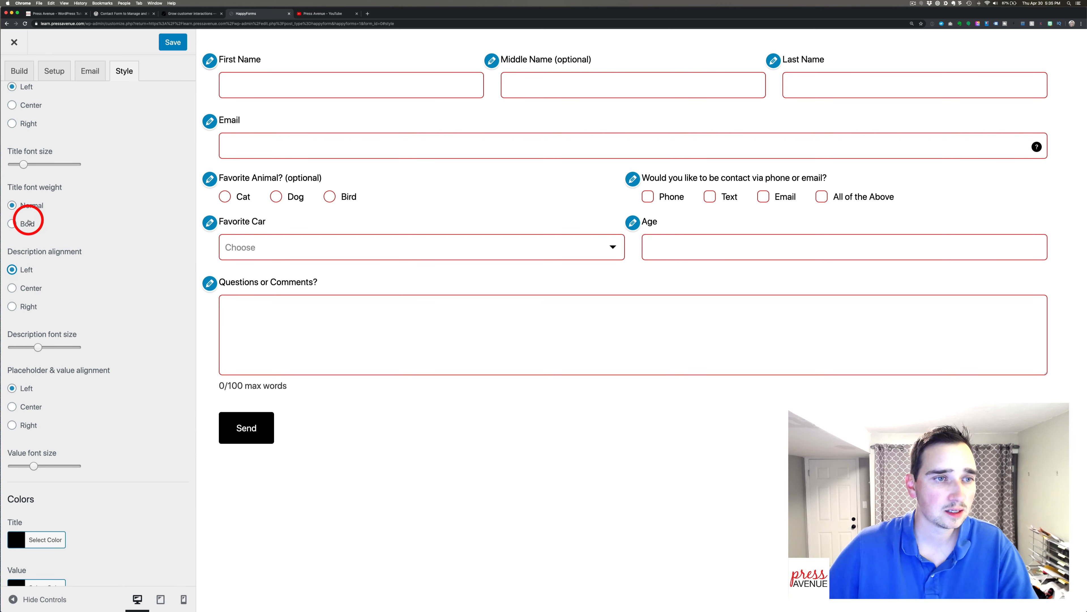
pyautogui.click(31, 206)
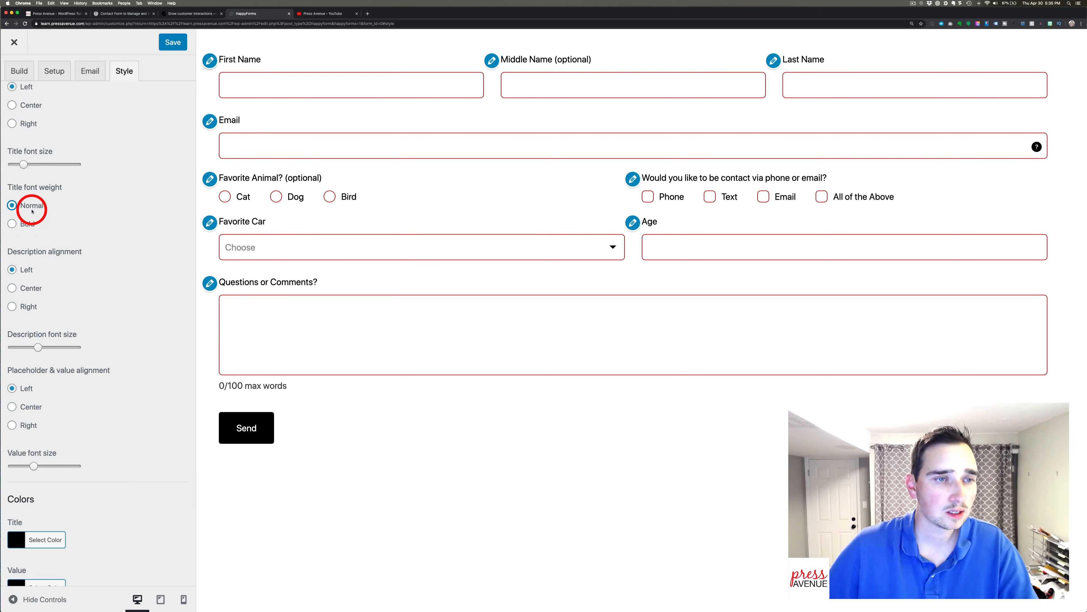
pyautogui.scroll(1, 32, 211)
pyautogui.scroll(5, 32, 210)
pyautogui.click(13, 102)
pyautogui.click(110, 200)
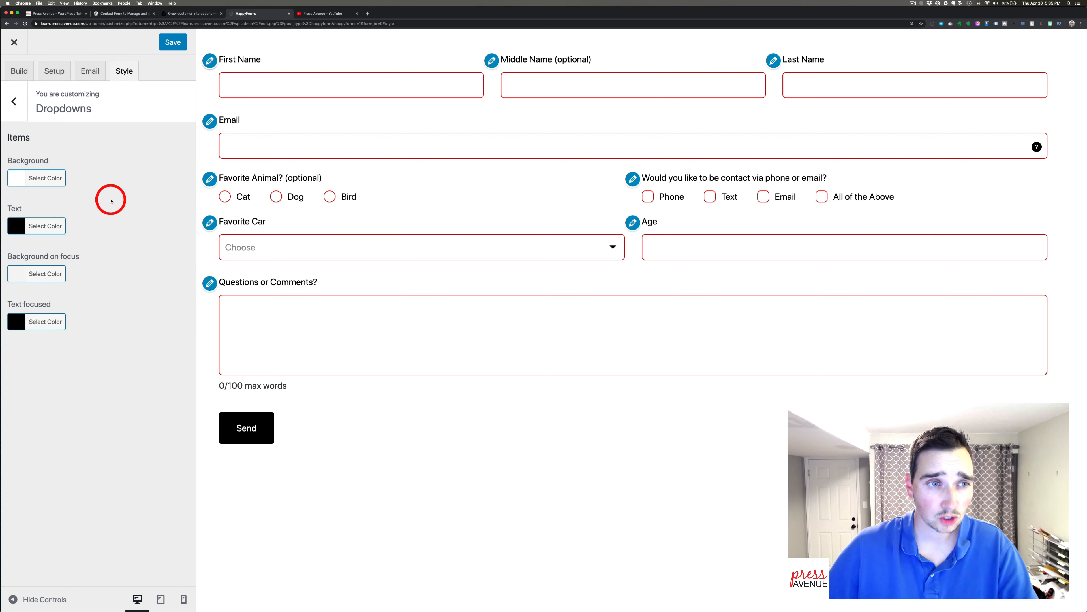
# Preview the Favorite Car list and the Cat radio under Checkboxes & Radios styling, then open Submit Button.
pyautogui.click(243, 246)
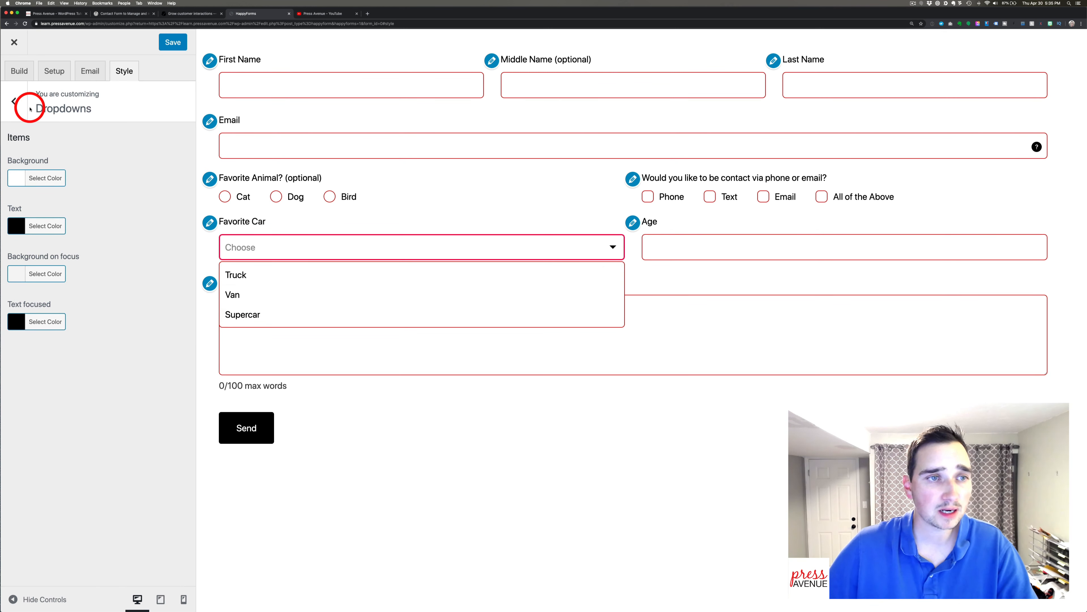
pyautogui.click(14, 101)
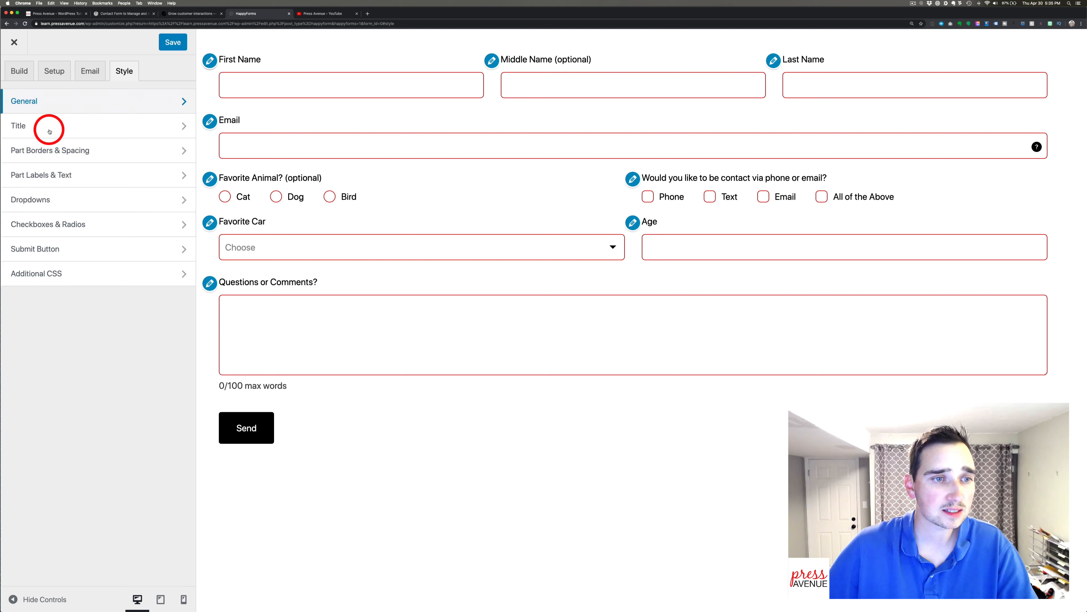
pyautogui.click(101, 223)
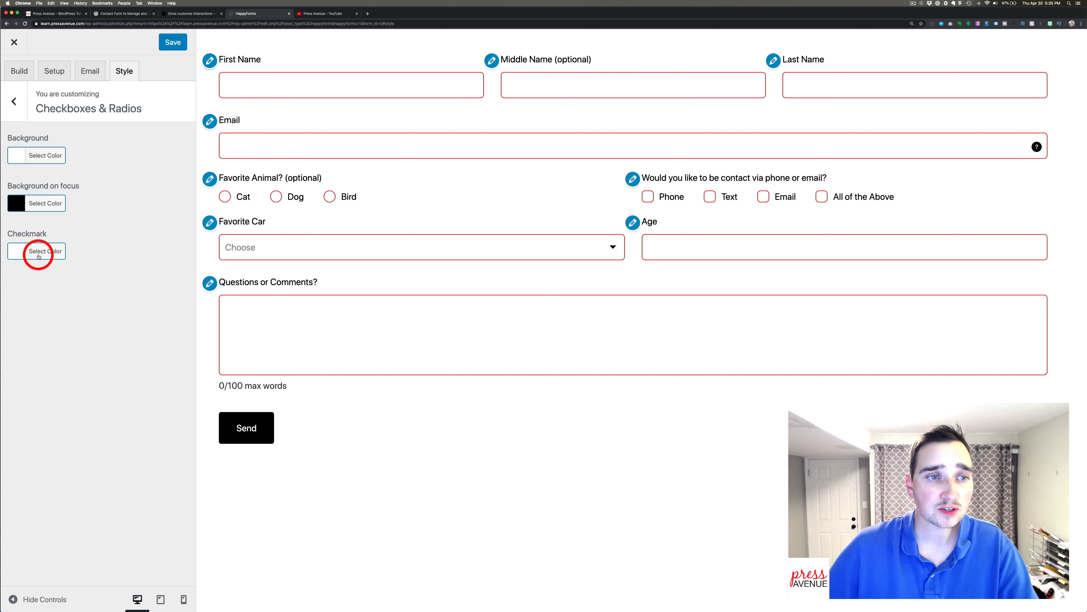
pyautogui.click(225, 196)
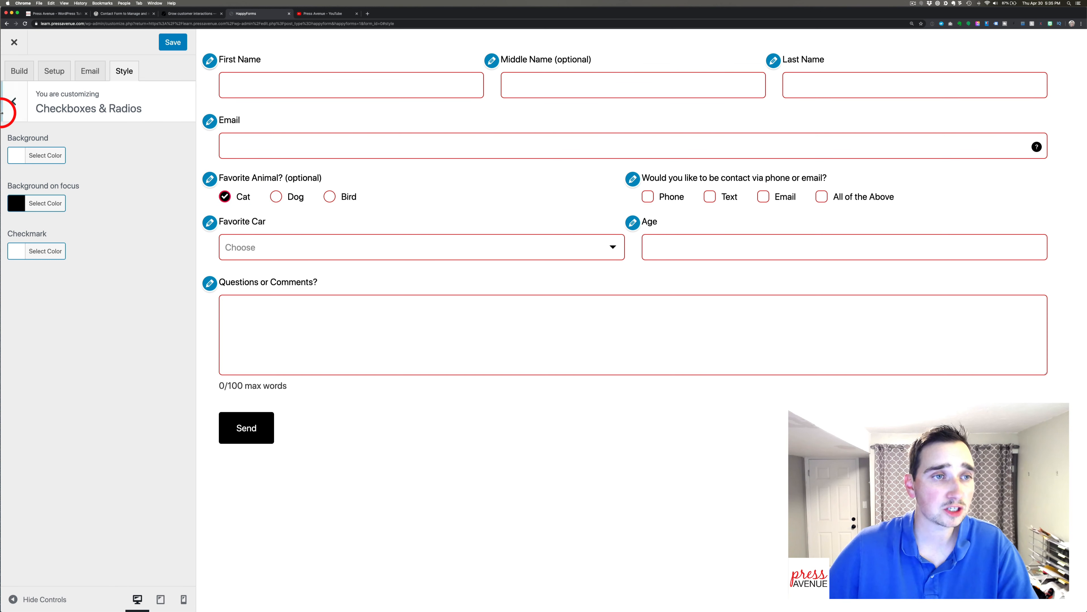
pyautogui.click(12, 103)
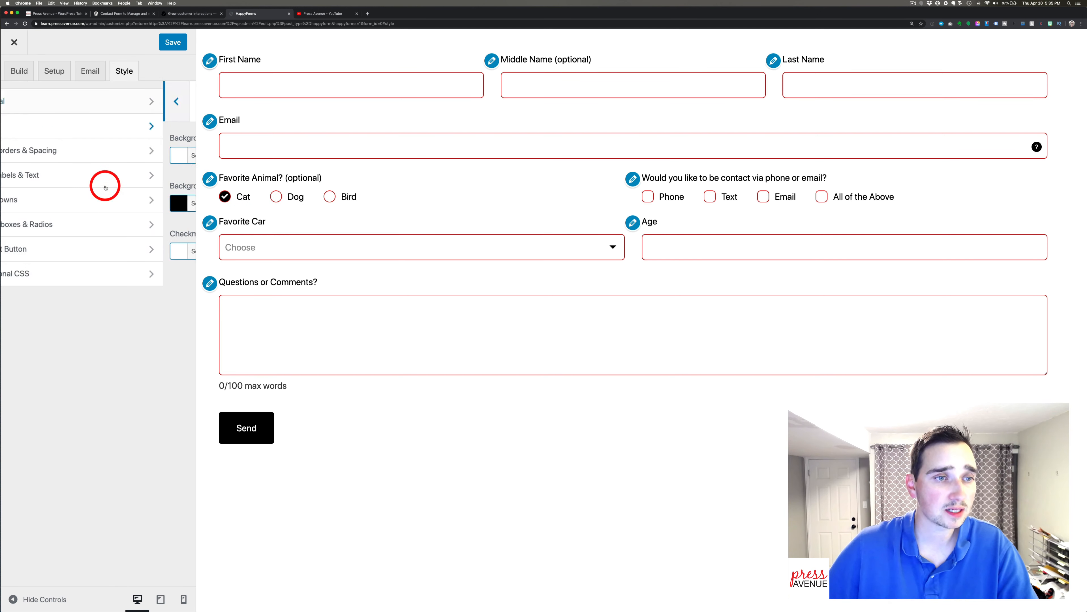
pyautogui.click(122, 247)
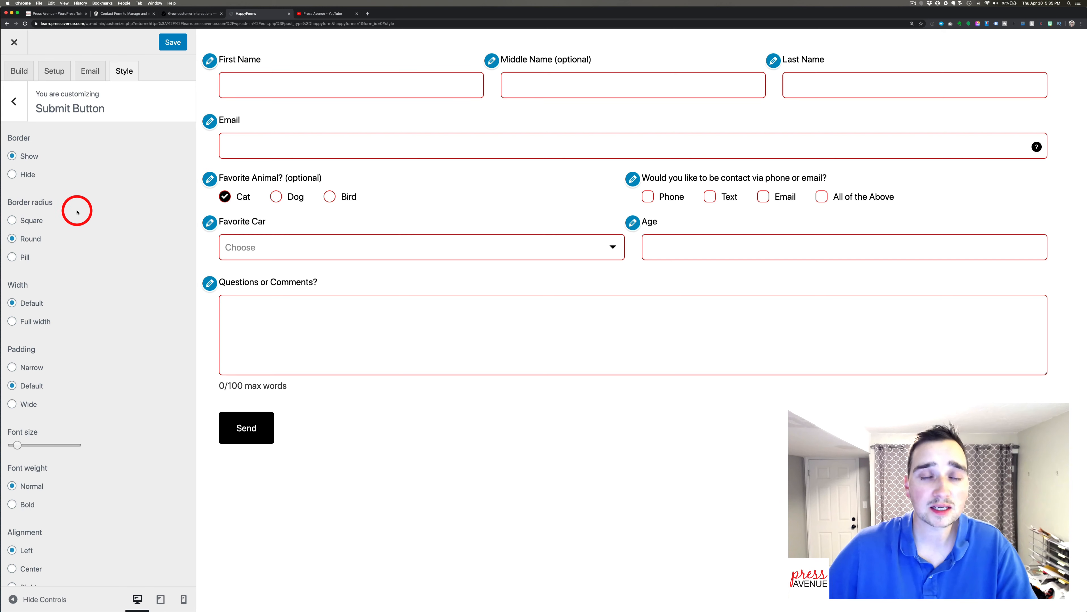
# Give the Send button a shown border, Round corners, full width and a larger font size.
pyautogui.scroll(-2, 77, 212)
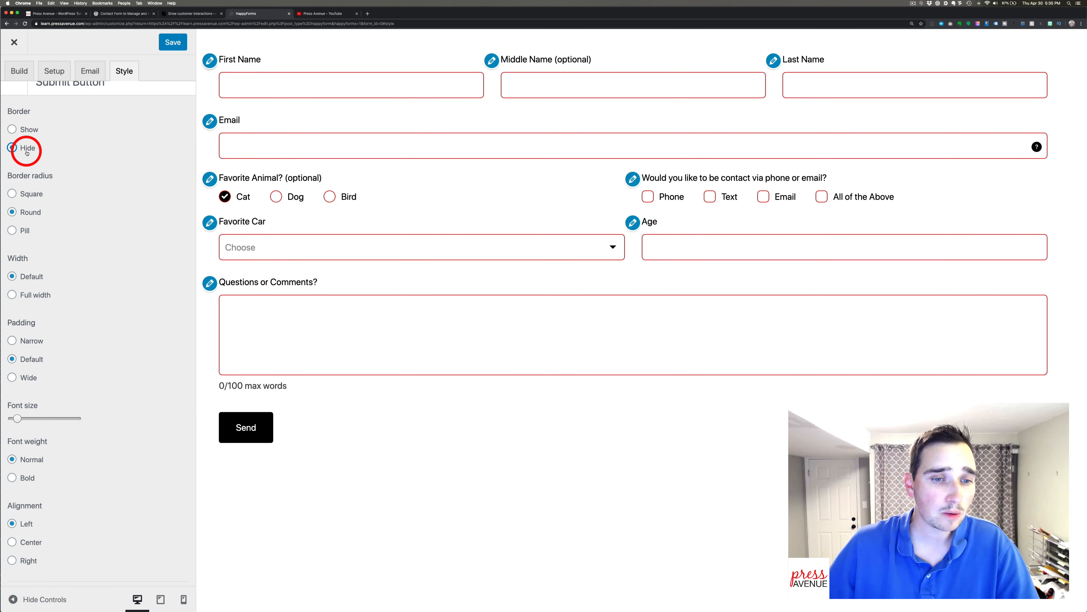
pyautogui.click(26, 130)
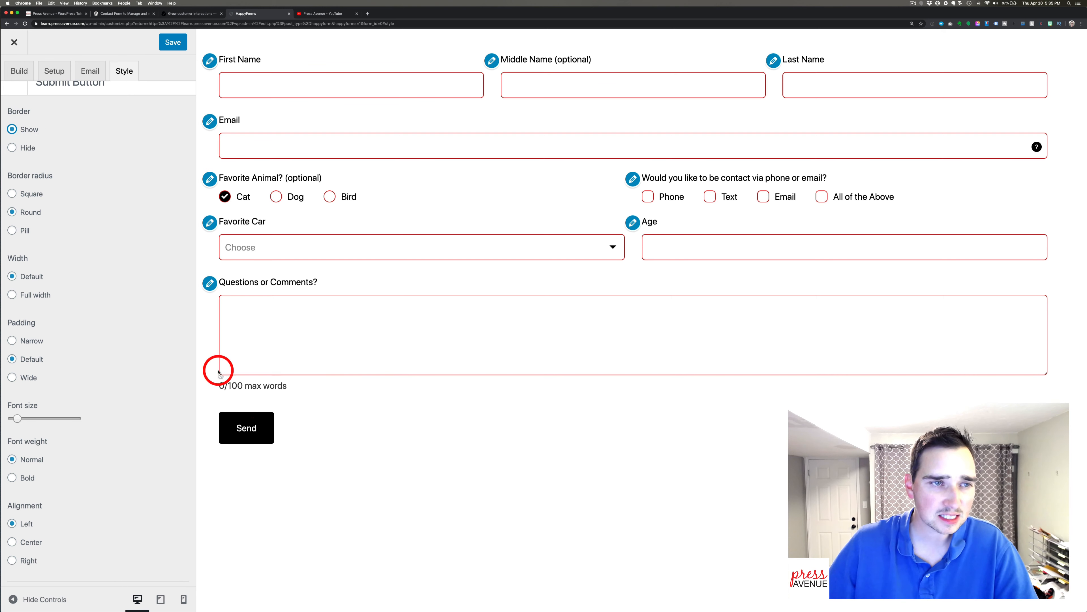
pyautogui.scroll(-1, 81, 249)
pyautogui.click(30, 211)
pyautogui.scroll(-2, 43, 223)
pyautogui.click(32, 143)
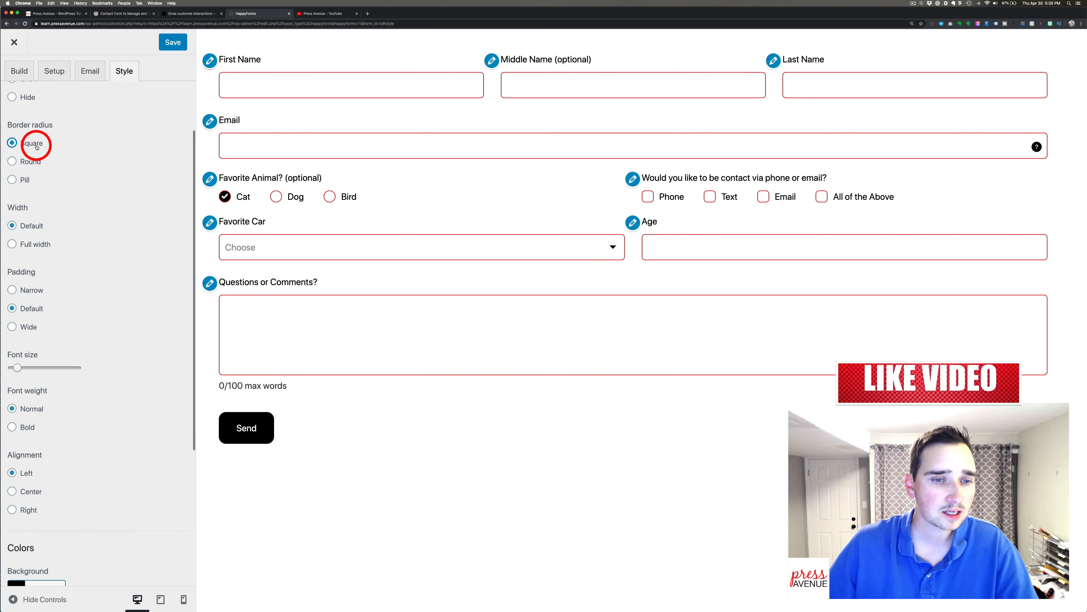
pyautogui.click(35, 161)
pyautogui.scroll(-2, 51, 175)
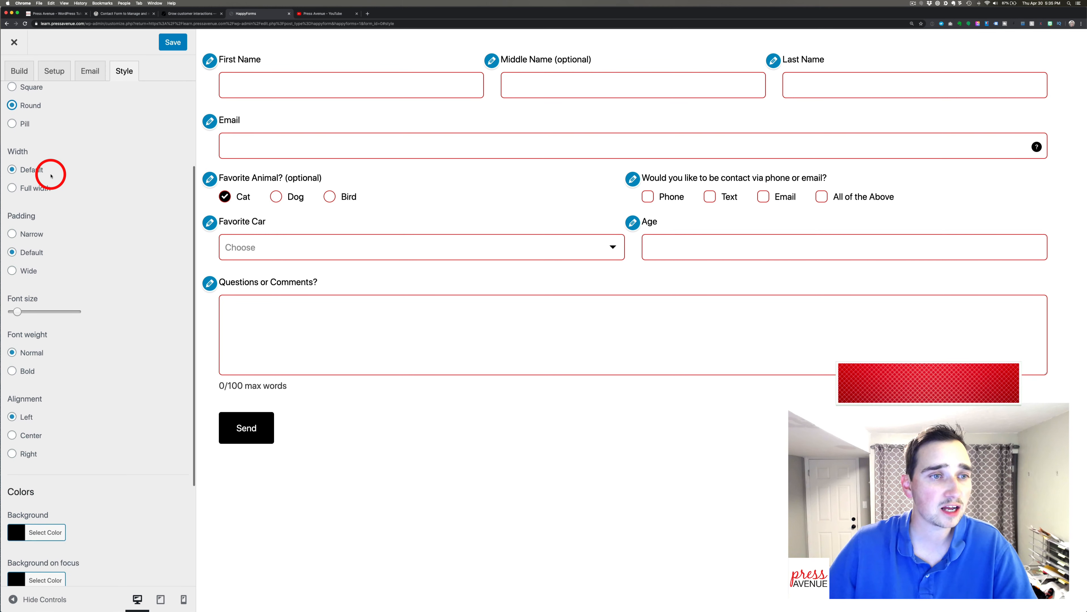
pyautogui.click(38, 188)
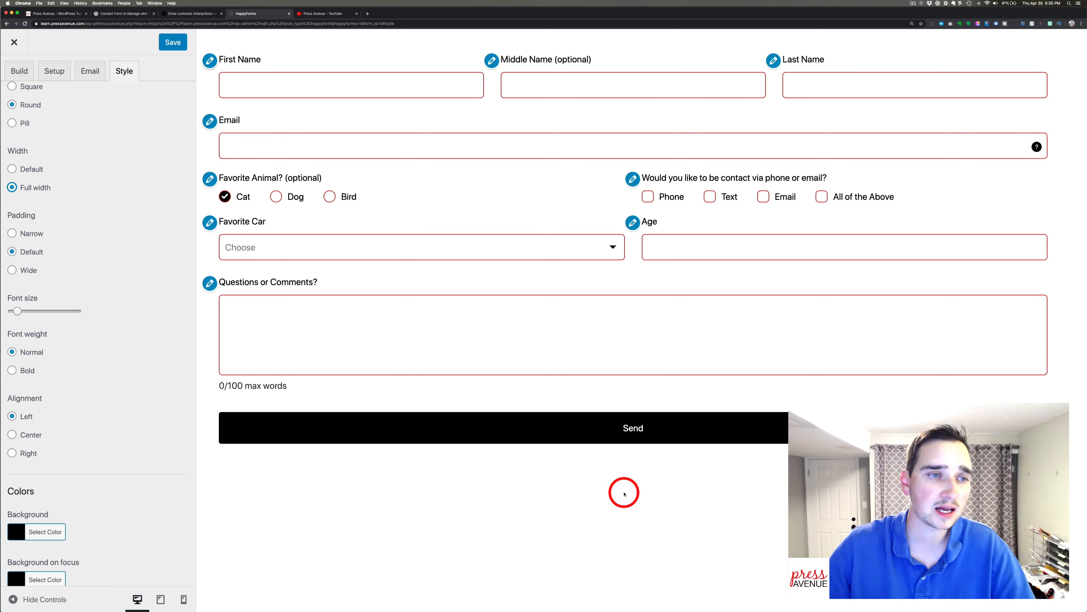
pyautogui.scroll(-2, 122, 264)
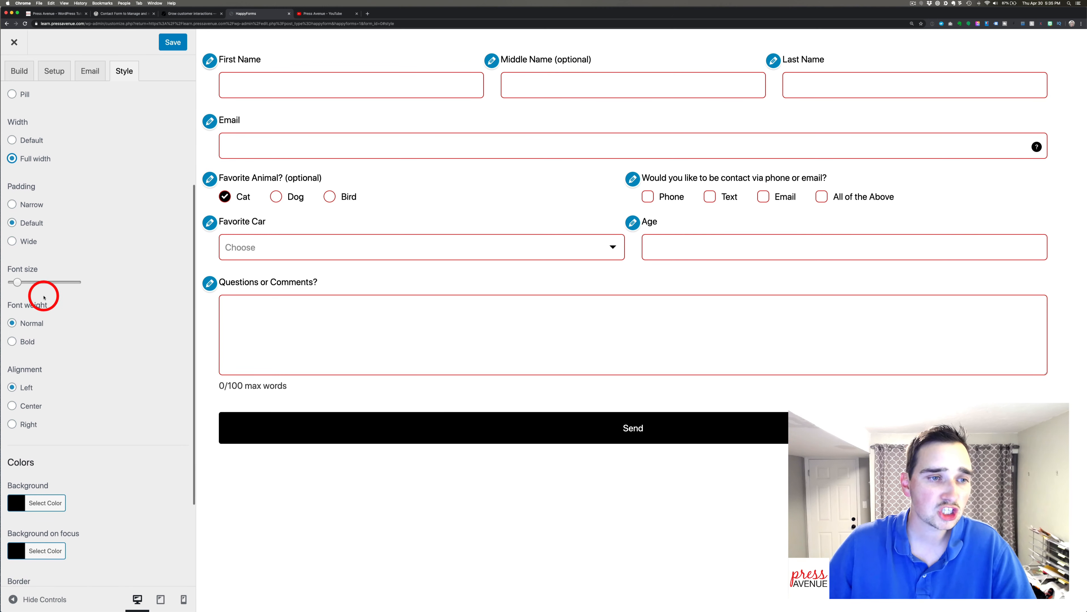
pyautogui.moveTo(16, 282); pyautogui.dragTo(25, 283)
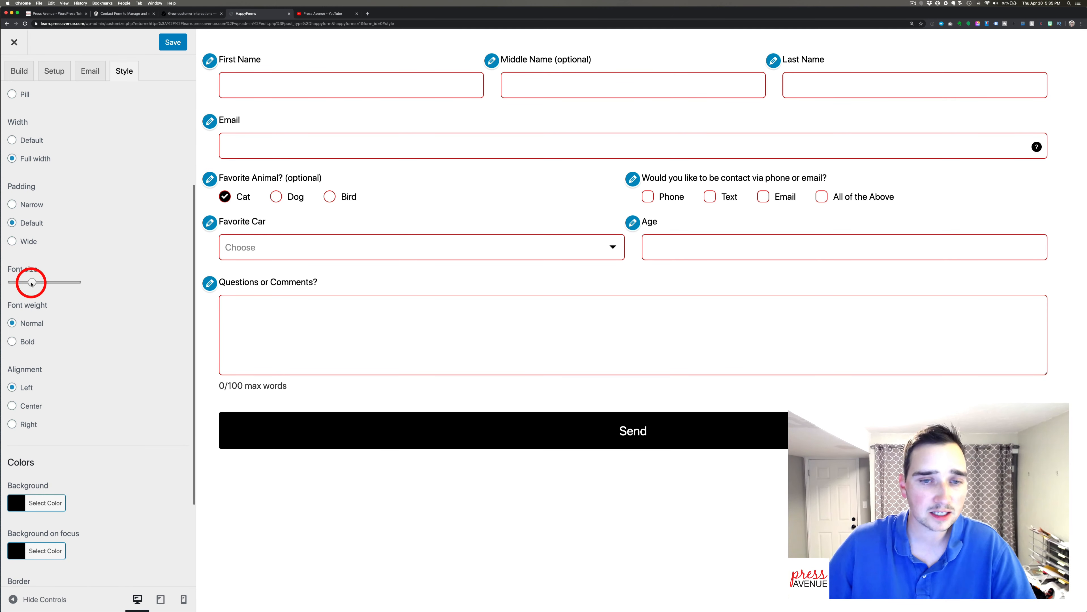
pyautogui.scroll(-1, 29, 314)
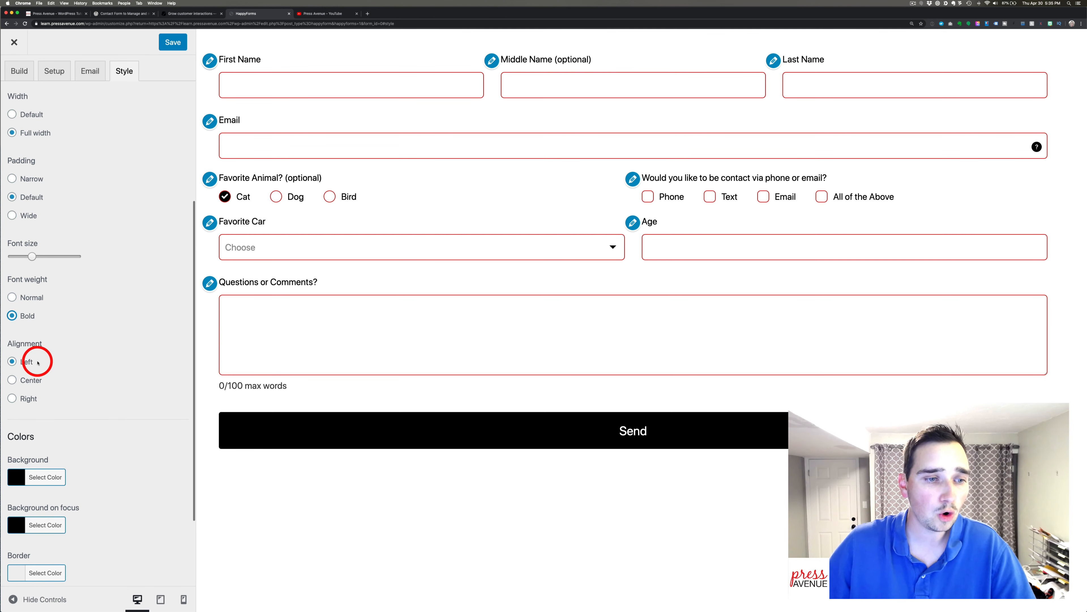
pyautogui.scroll(-4, 37, 355)
# Colour the Send button red, with #751818 dark red on focus and a #c4c4c4 light gray border.
pyautogui.click(51, 373)
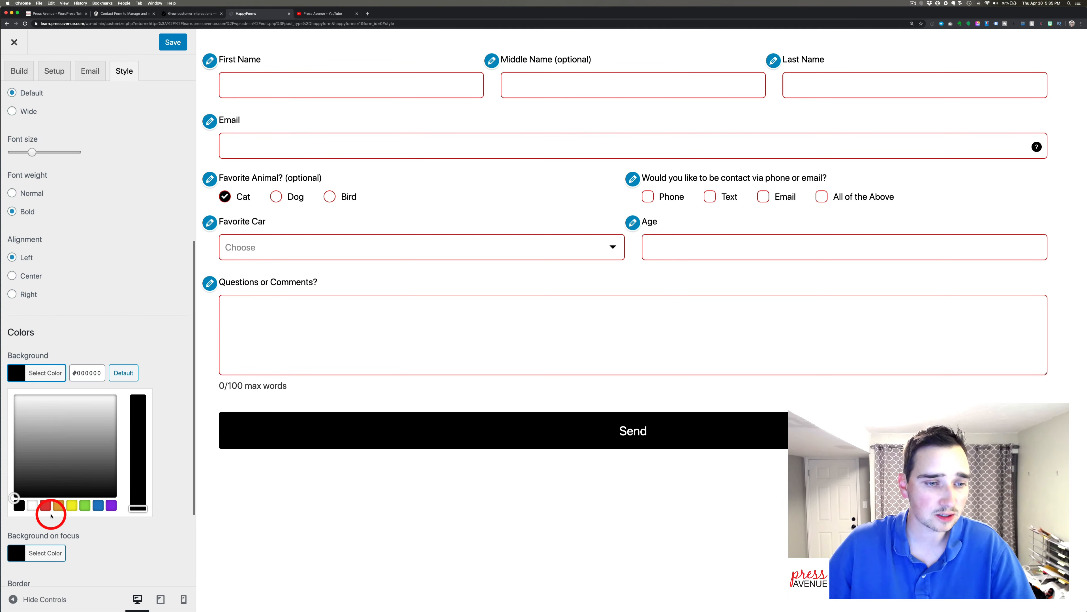
pyautogui.click(45, 506)
pyautogui.click(160, 359)
pyautogui.click(52, 421)
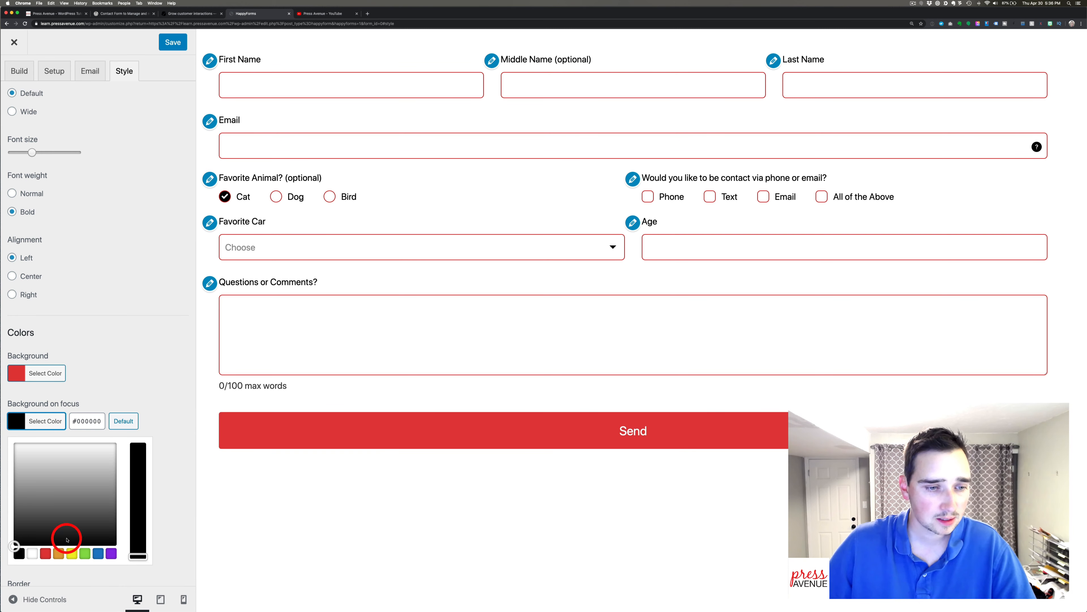
pyautogui.click(42, 554)
pyautogui.moveTo(22, 491); pyautogui.dragTo(5, 503)
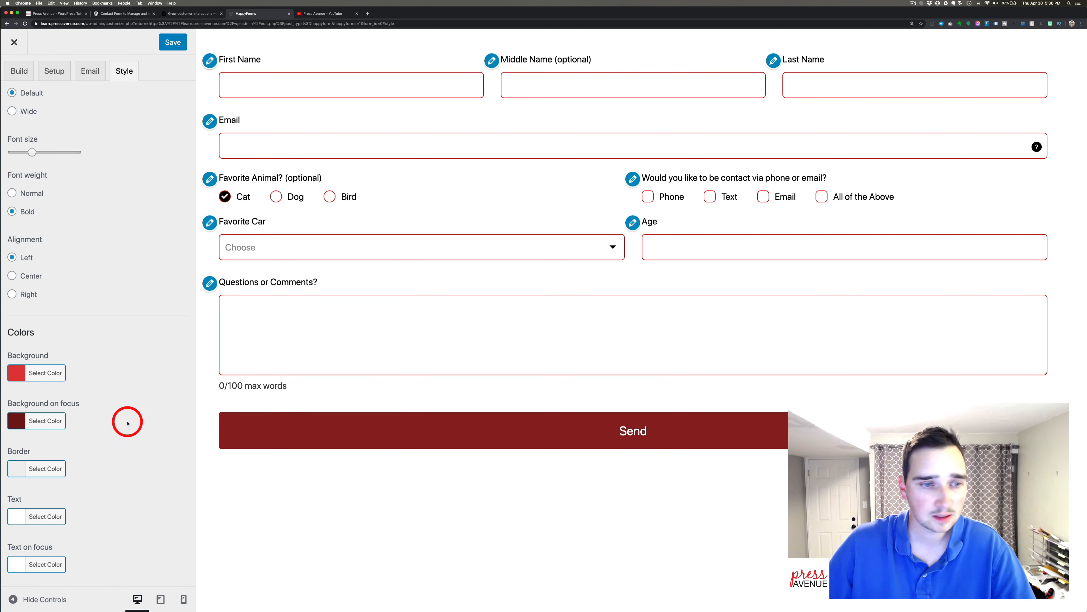
pyautogui.click(49, 468)
pyautogui.moveTo(50, 513); pyautogui.dragTo(6, 513)
pyautogui.click(39, 479)
pyautogui.click(128, 423)
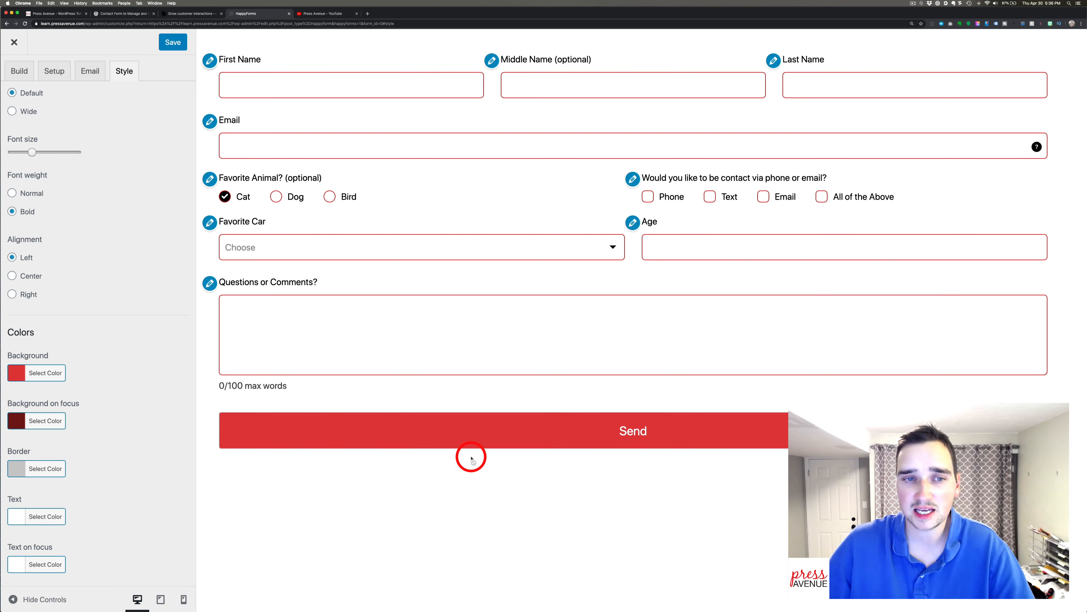
pyautogui.scroll(7, 110, 209)
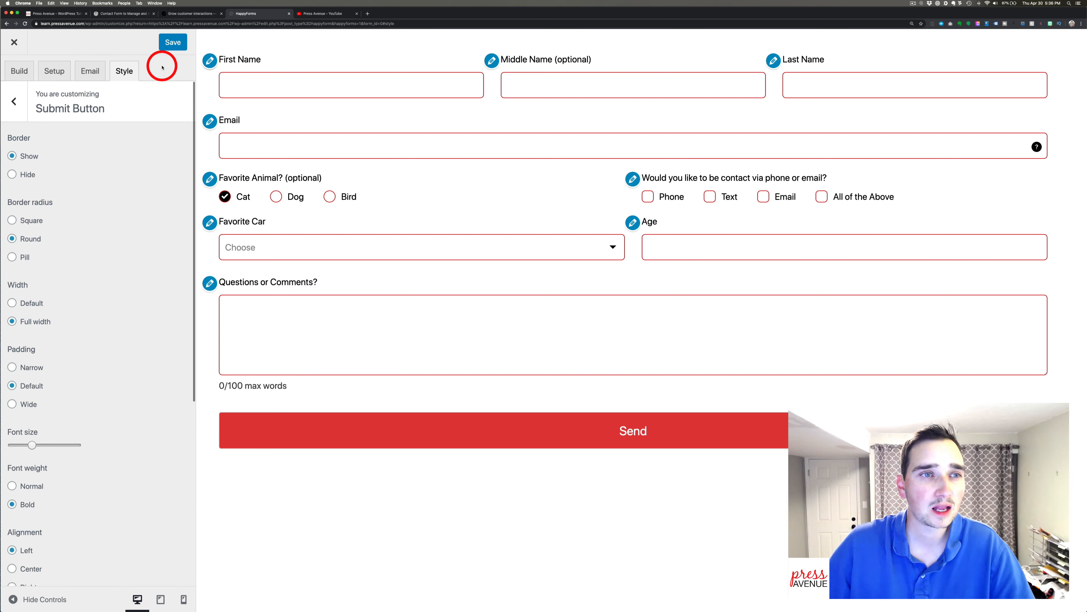
# Save the Contact Us styling and close the customizer back to the Forms list.
pyautogui.click(170, 43)
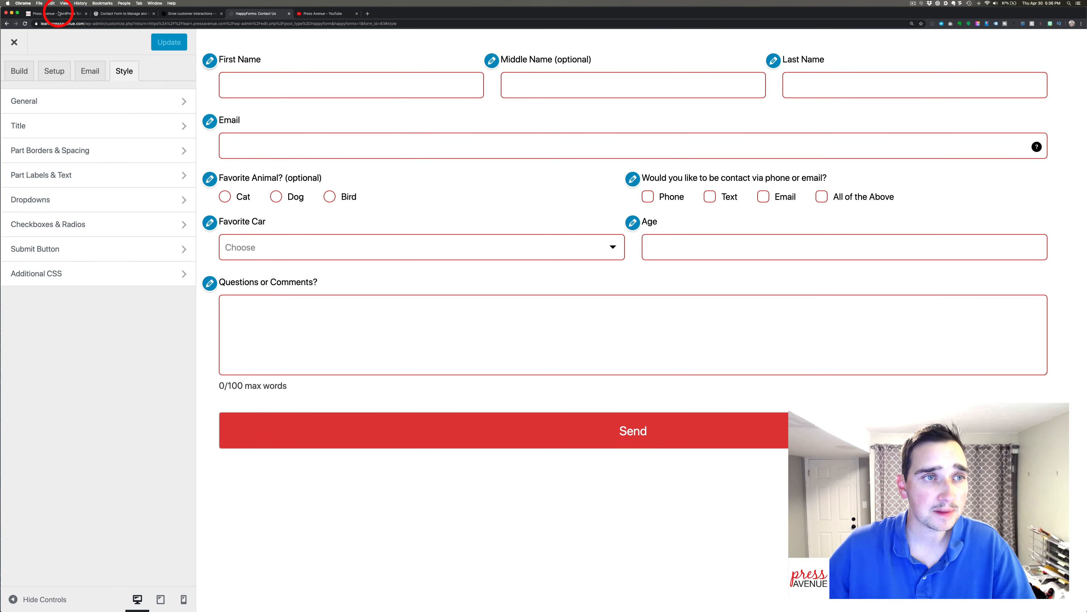
pyautogui.click(19, 49)
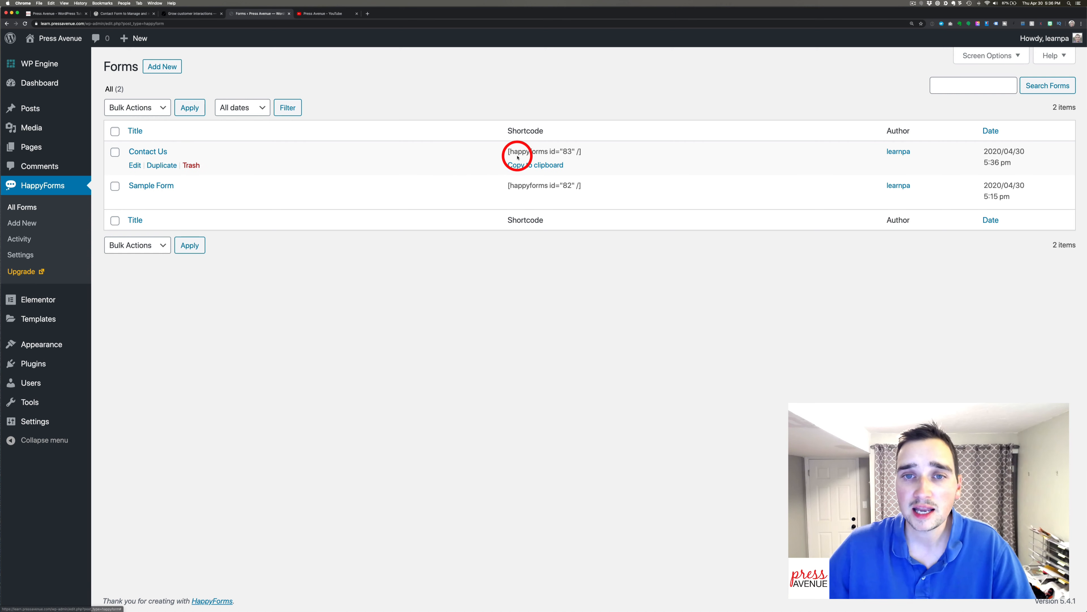
# Copy the Contact Us shortcode [happyforms id="83" /] to the clipboard.
pyautogui.moveTo(509, 151); pyautogui.dragTo(605, 153)
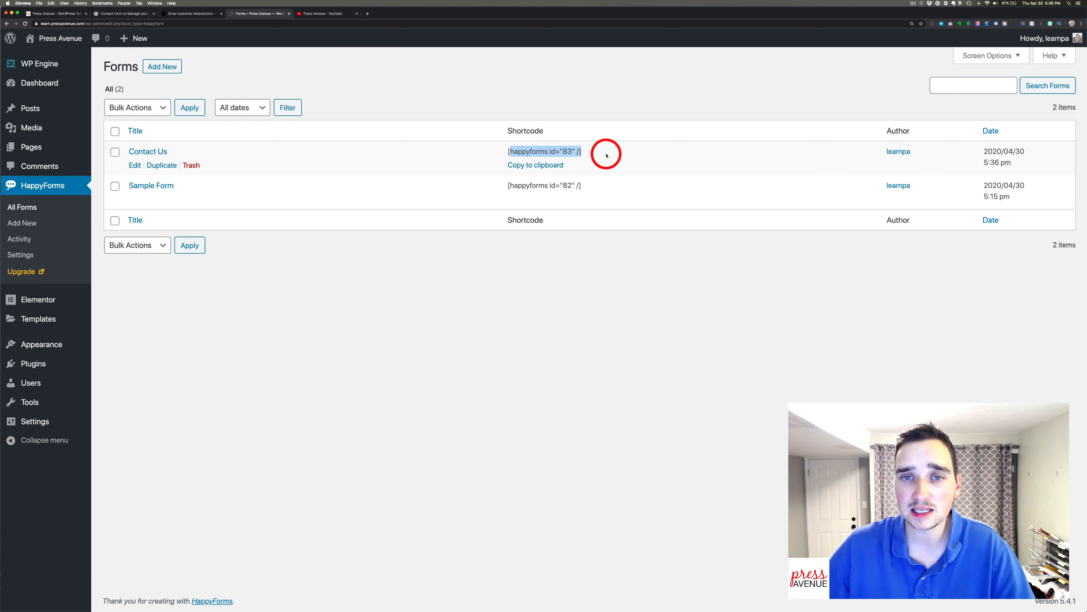
pyautogui.click(551, 165)
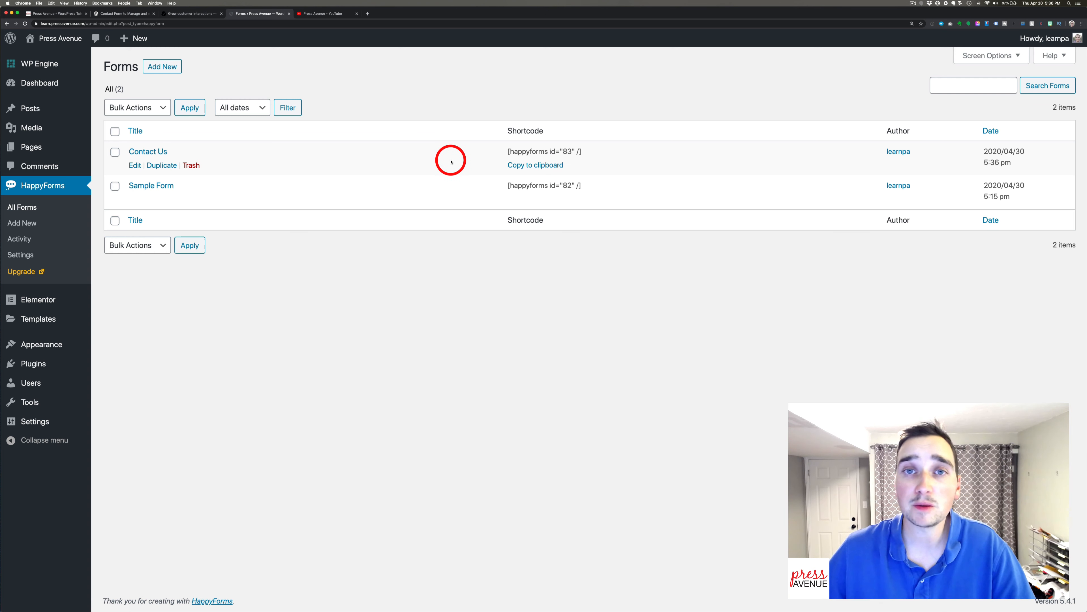
# Create a new page titled 'HappyForms Demo' and place the cursor in its empty body.
pyautogui.moveTo(67, 149)
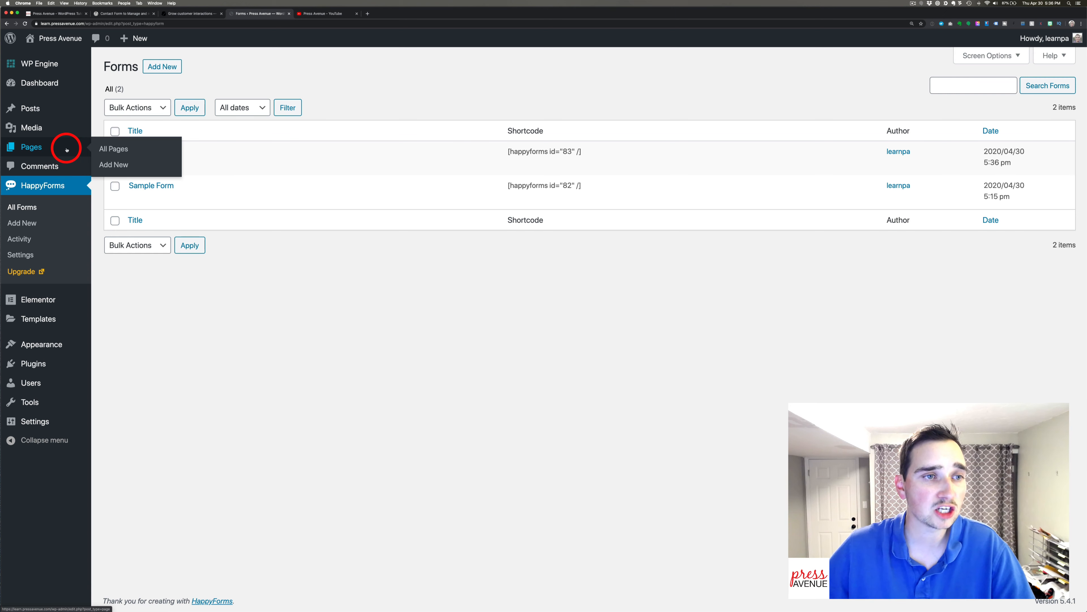
pyautogui.click(114, 164)
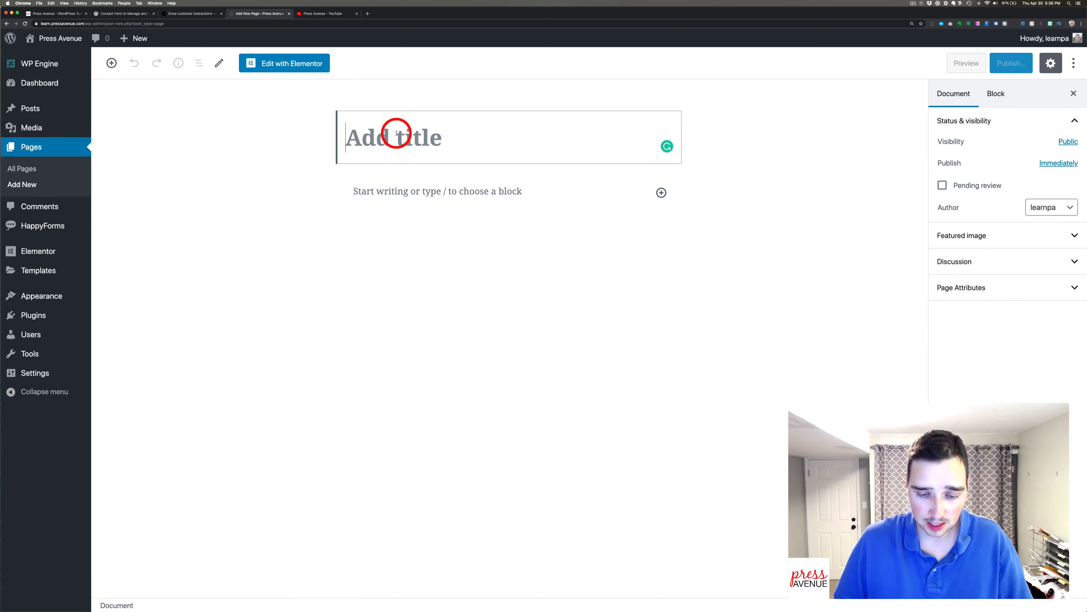
pyautogui.write('HappyForms Demo')
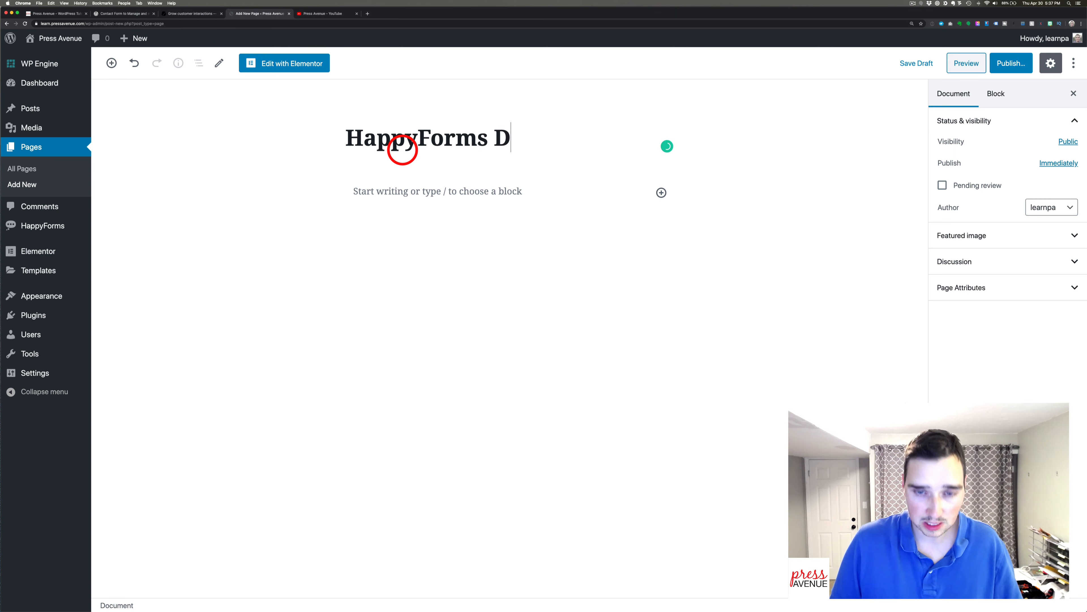
pyautogui.click(466, 189)
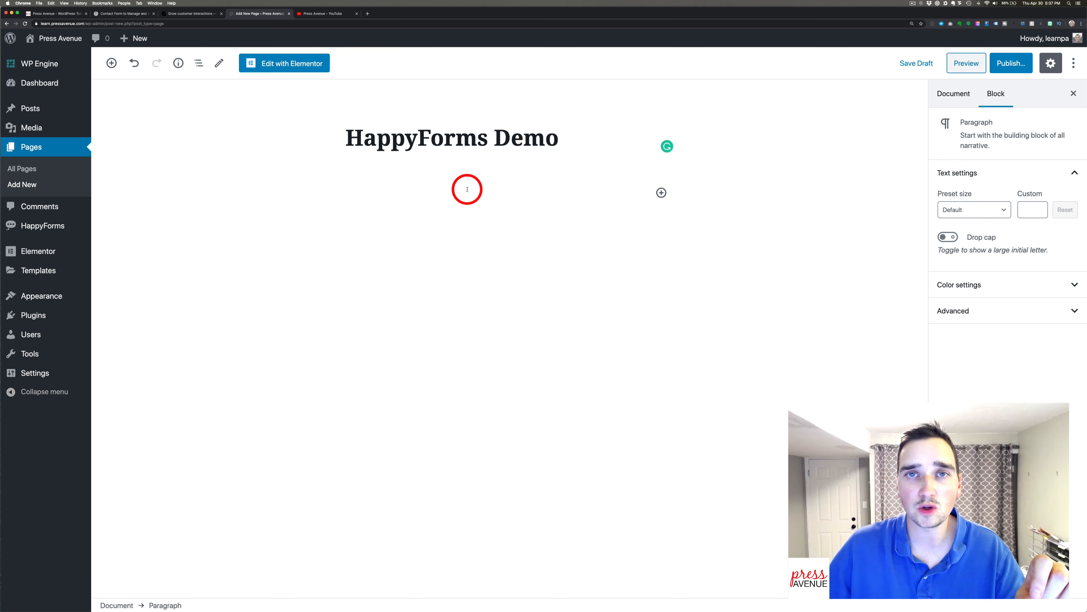
# Search the block inserter for 'happ' and insert the HappyForms block into the page.
pyautogui.click(661, 192)
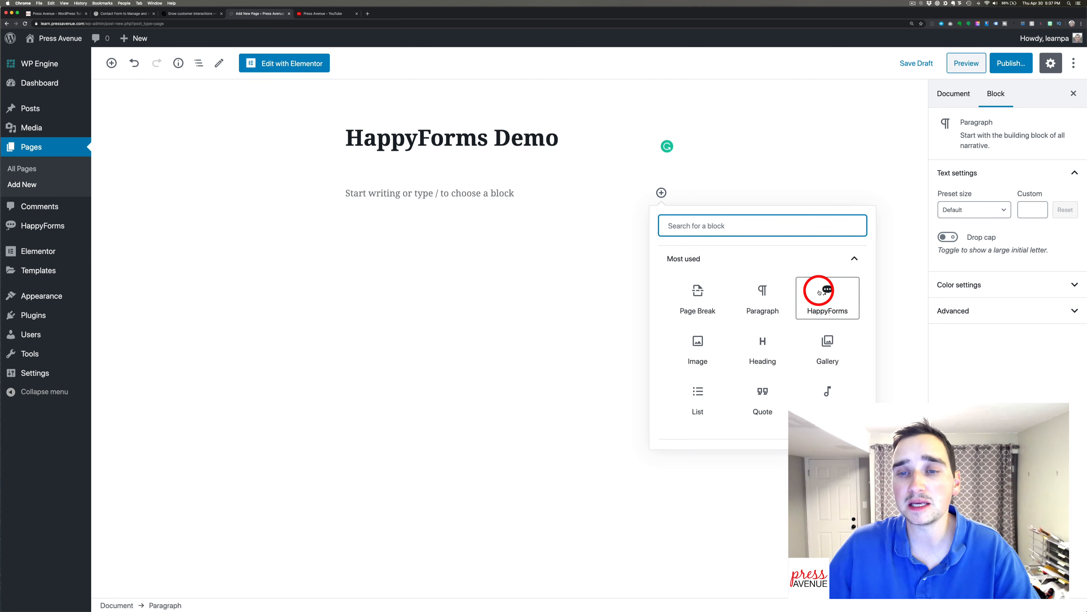
pyautogui.scroll(-5, 816, 292)
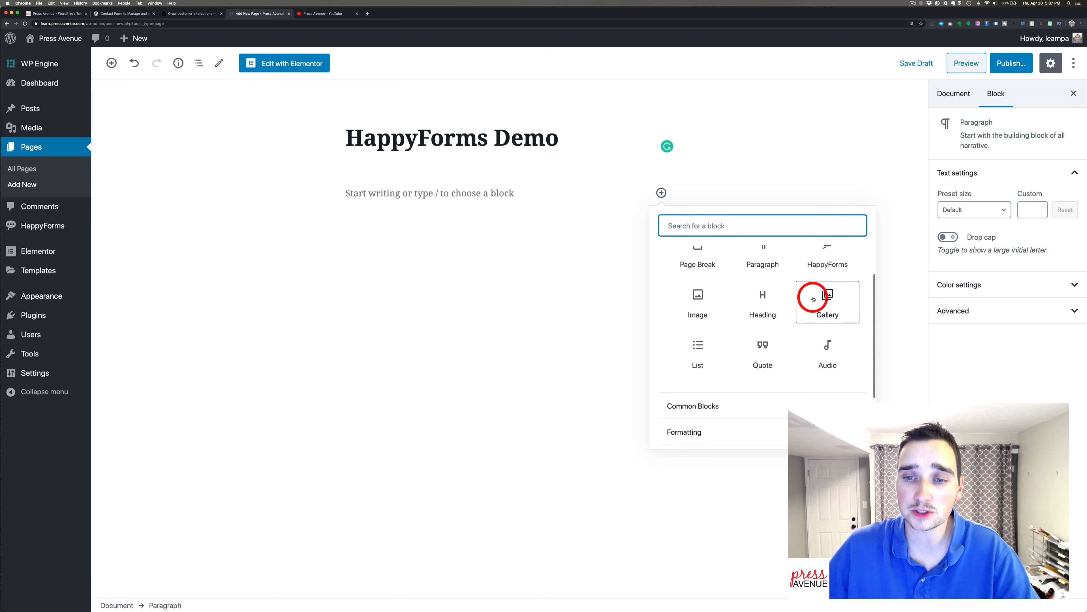
pyautogui.click(704, 223)
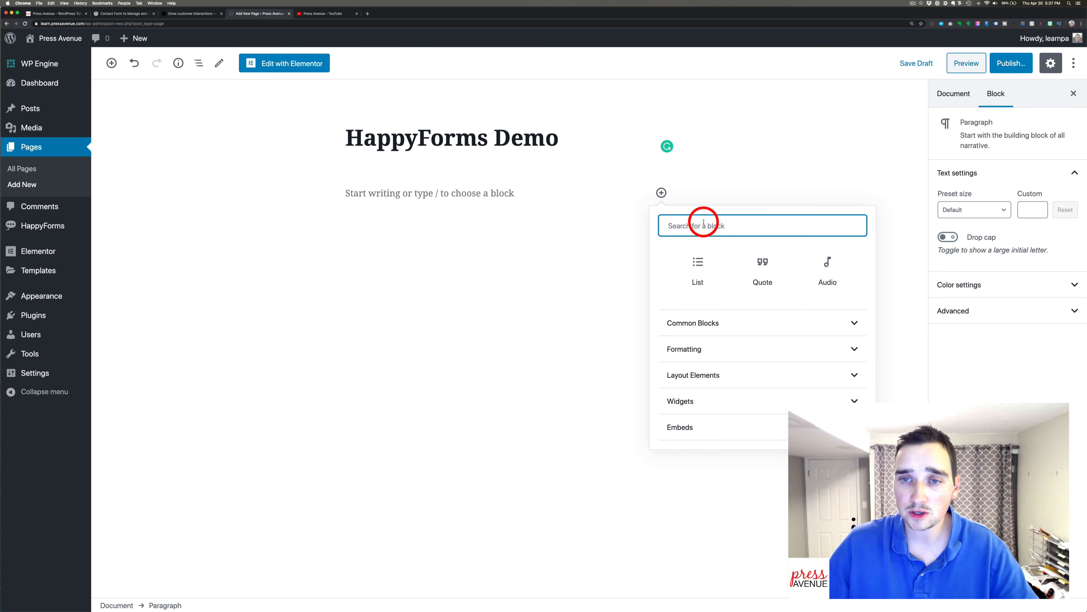
pyautogui.write('happ')
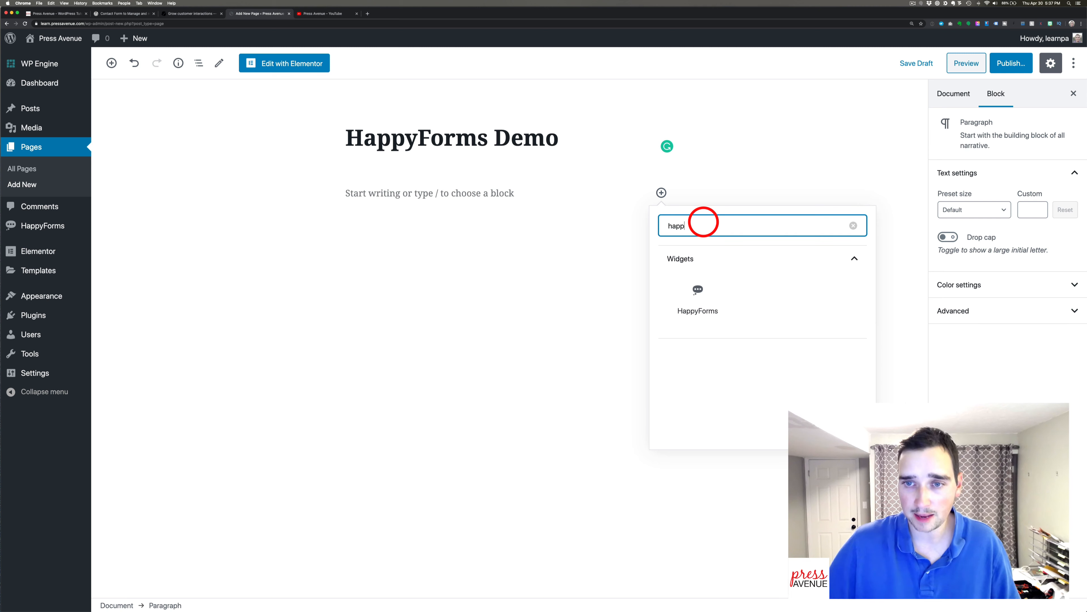
pyautogui.click(701, 292)
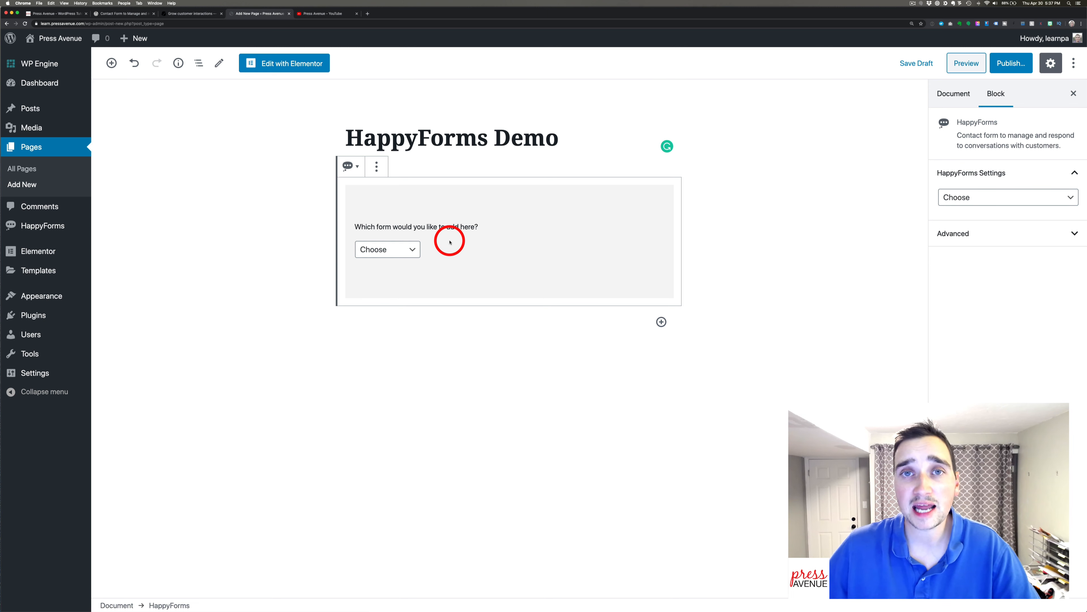
# Choose Contact Us in the HappyForms block and scroll through the previewed form.
pyautogui.click(393, 248)
pyautogui.click(398, 262)
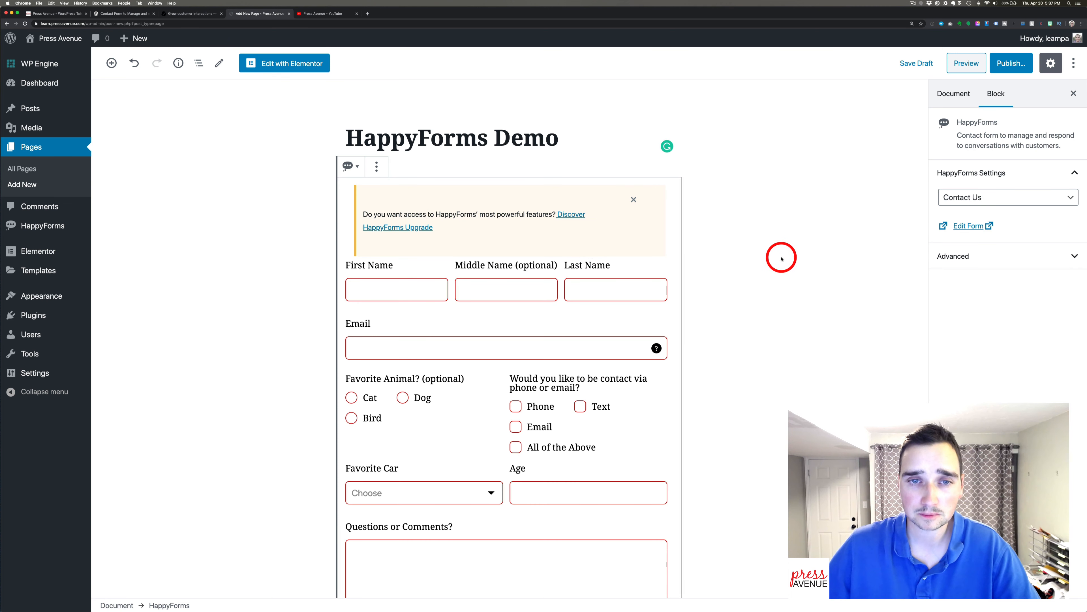
pyautogui.moveTo(386, 213); pyautogui.dragTo(536, 214)
pyautogui.click(538, 213)
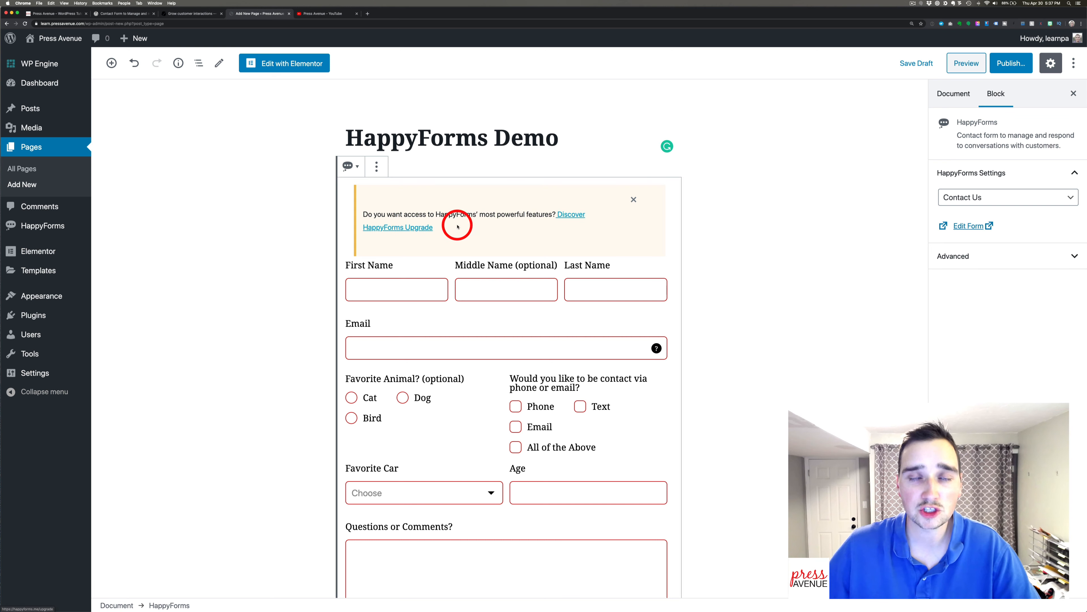
pyautogui.scroll(-2, 714, 216)
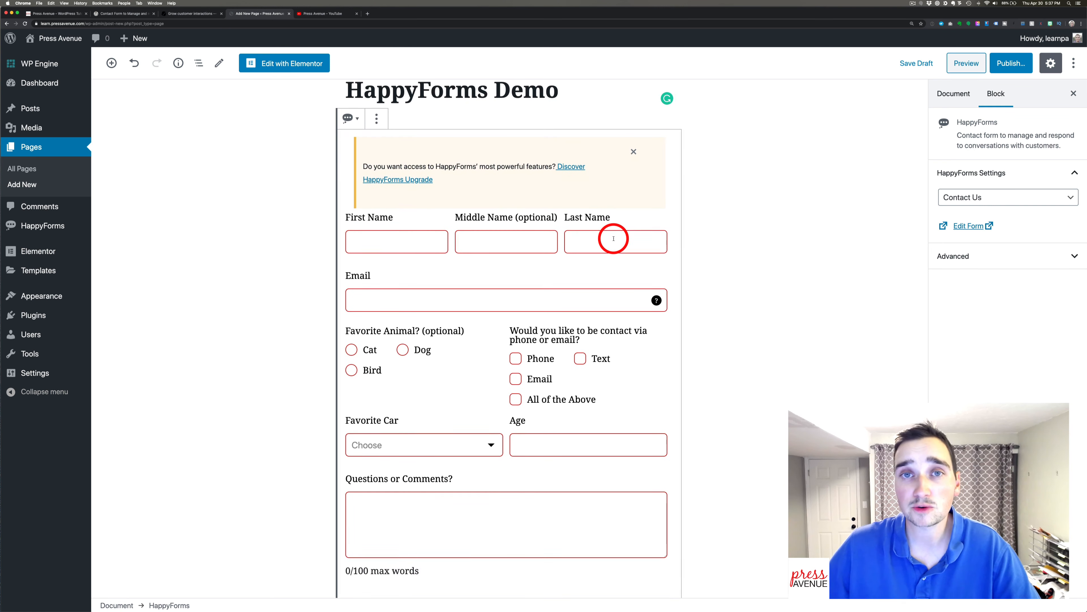
pyautogui.scroll(-4, 613, 239)
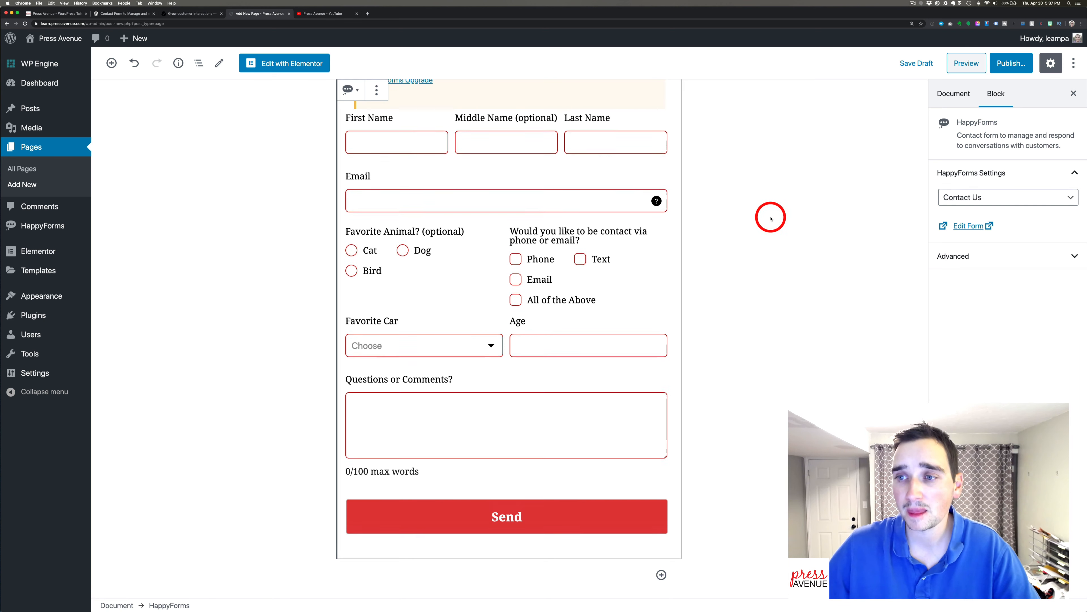
pyautogui.scroll(6, 769, 216)
# Keep Contact Us selected and expand the block's Advanced settings to the additional CSS class field.
pyautogui.click(987, 197)
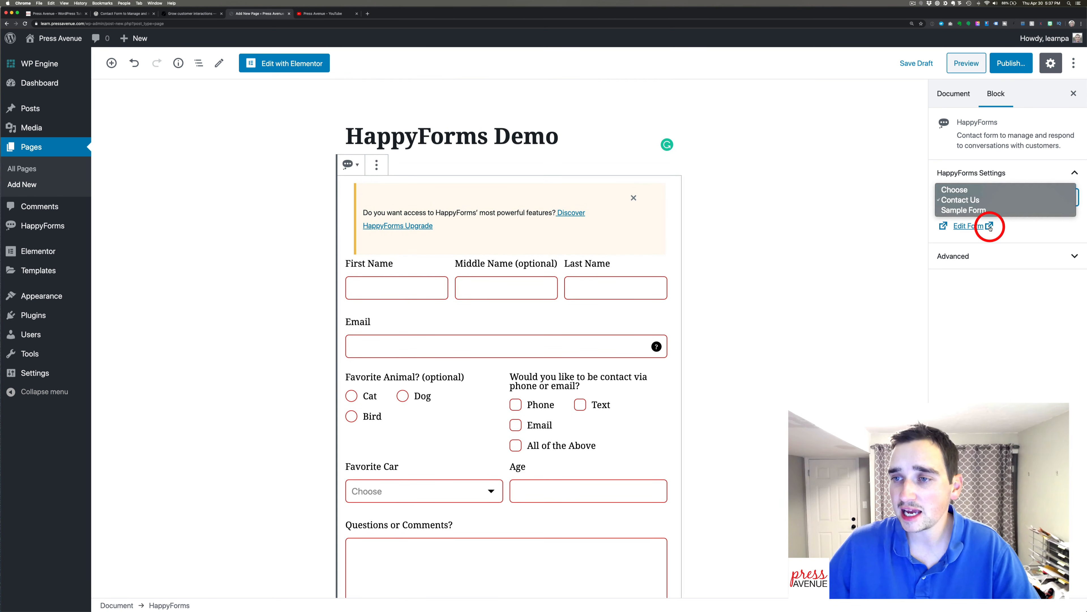
pyautogui.click(980, 256)
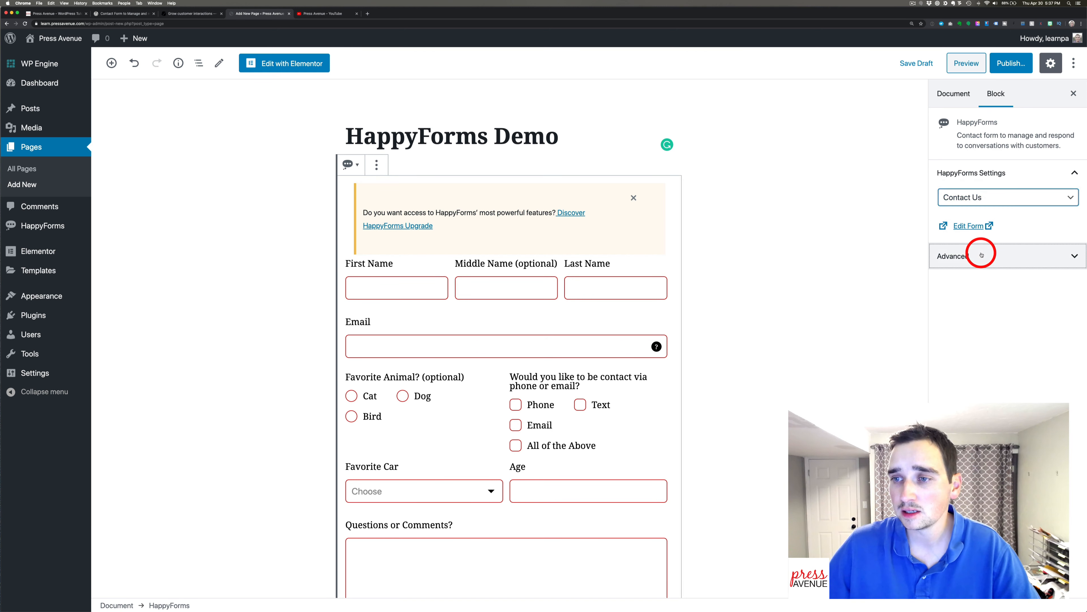
pyautogui.click(980, 255)
pyautogui.click(1002, 294)
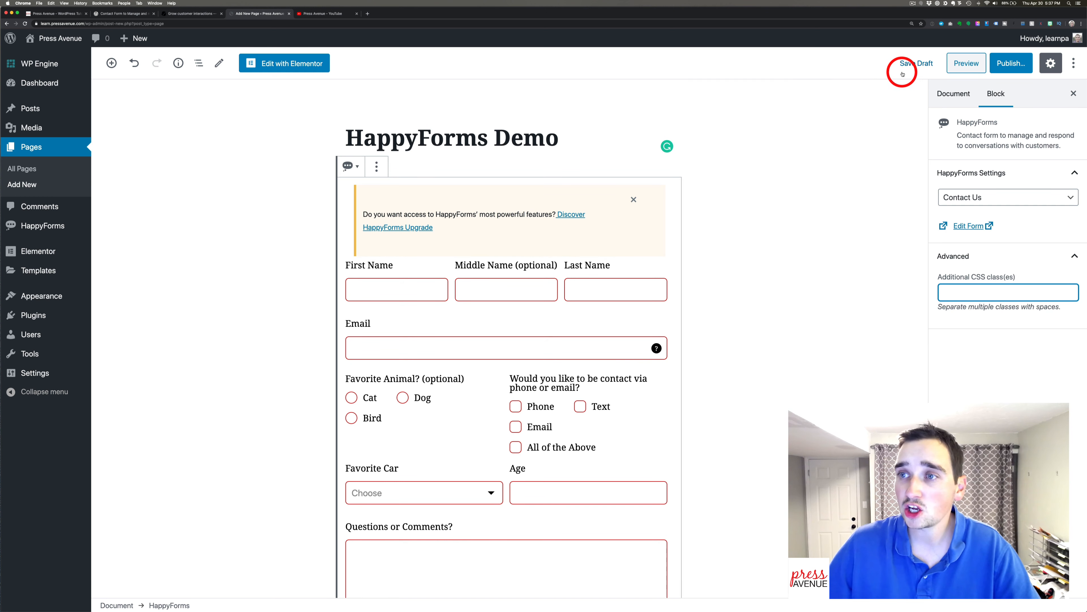
# Publish the HappyForms Demo page and view it on the live site.
pyautogui.click(1021, 63)
pyautogui.click(1011, 62)
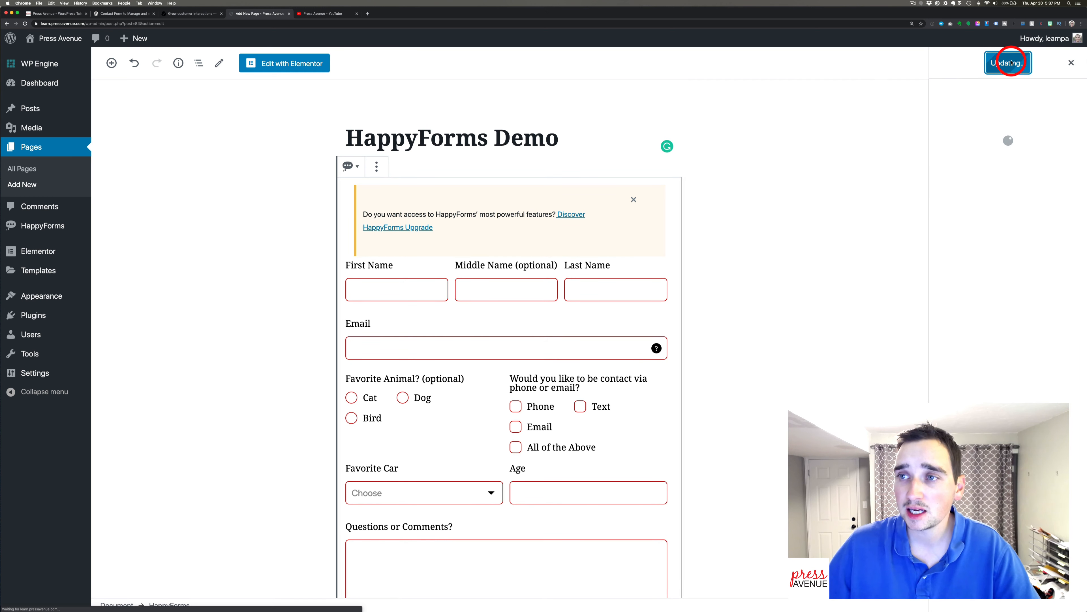
pyautogui.click(985, 179)
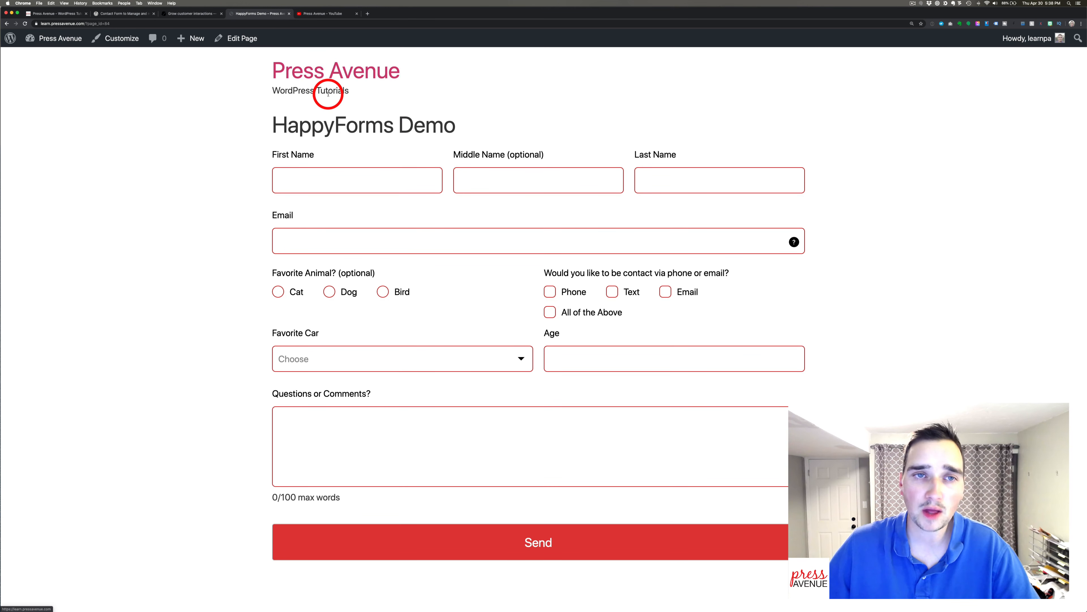
# Highlight the site title and the HappyForms Demo page title on the live page.
pyautogui.moveTo(326, 90); pyautogui.dragTo(270, 61)
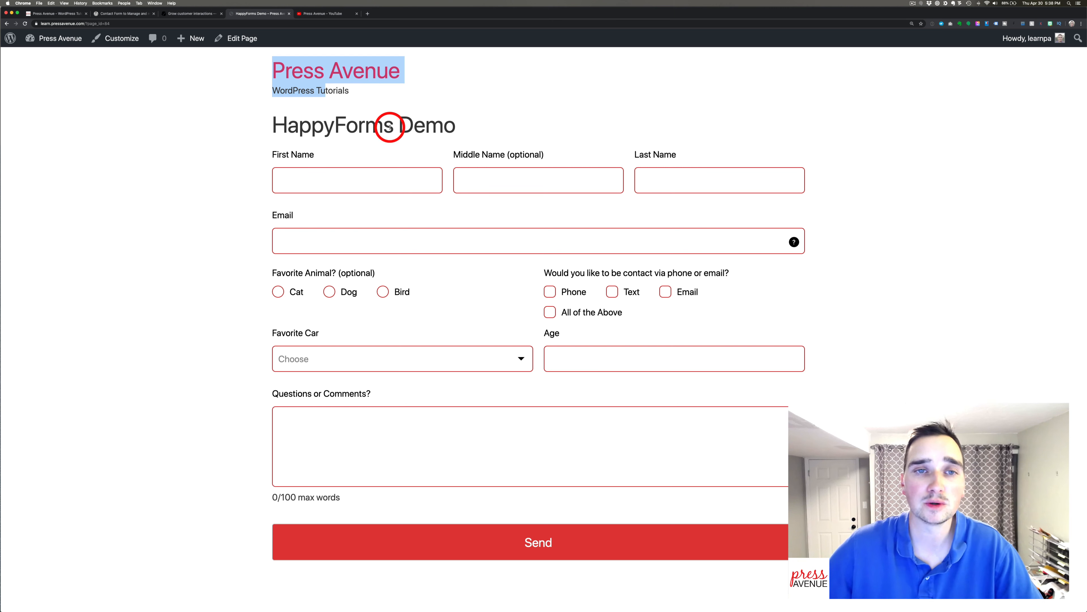
pyautogui.click(369, 121)
pyautogui.moveTo(274, 124); pyautogui.dragTo(470, 122)
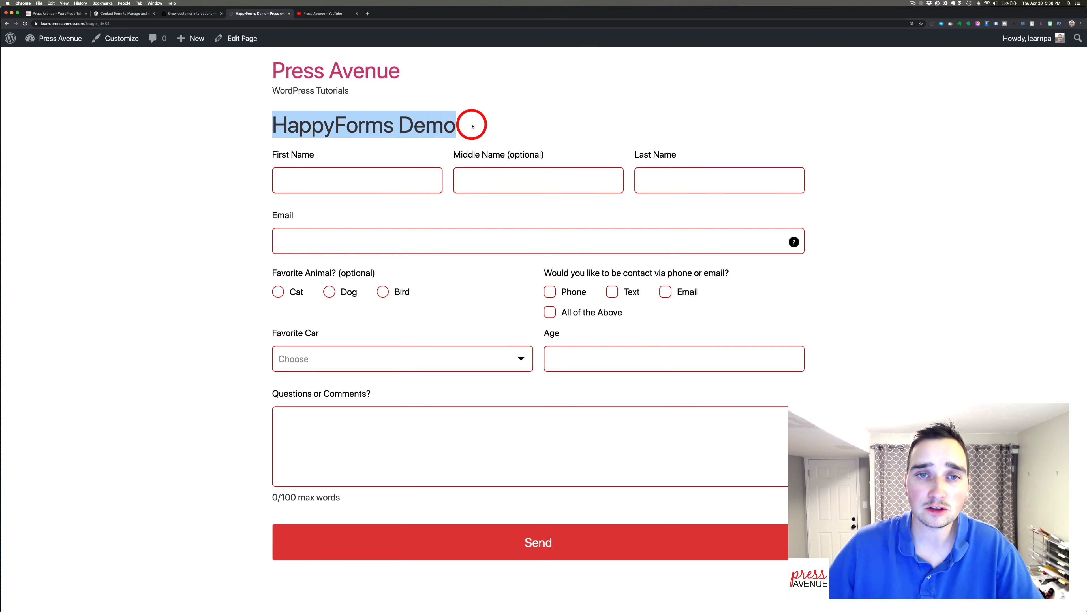
pyautogui.click(471, 122)
pyautogui.moveTo(274, 125); pyautogui.dragTo(447, 124)
pyautogui.click(447, 125)
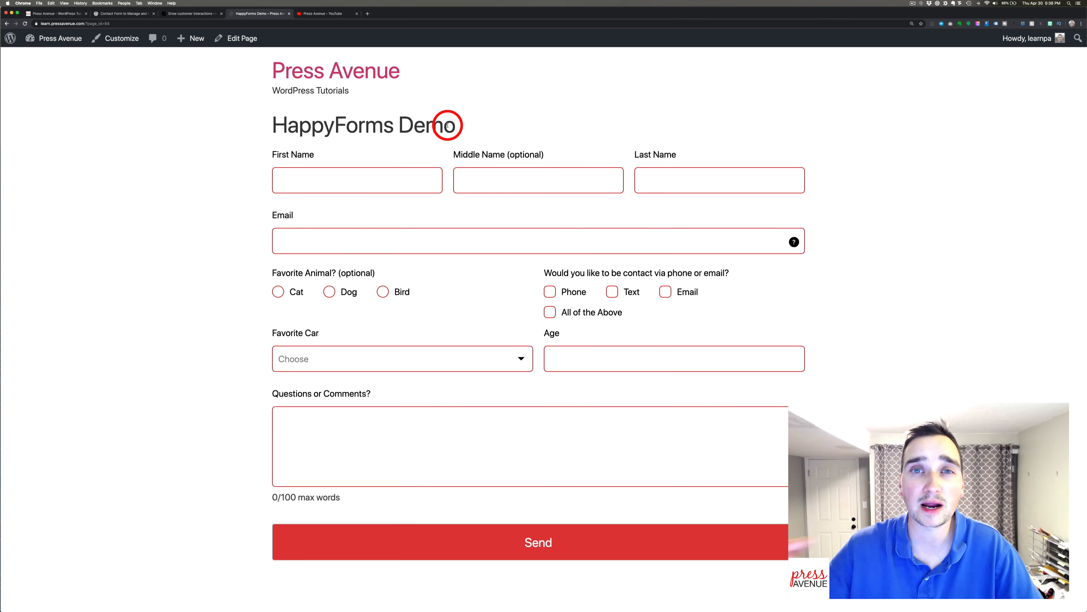
# Fill in the name fields and enter a test e-mail address.
pyautogui.click(403, 172)
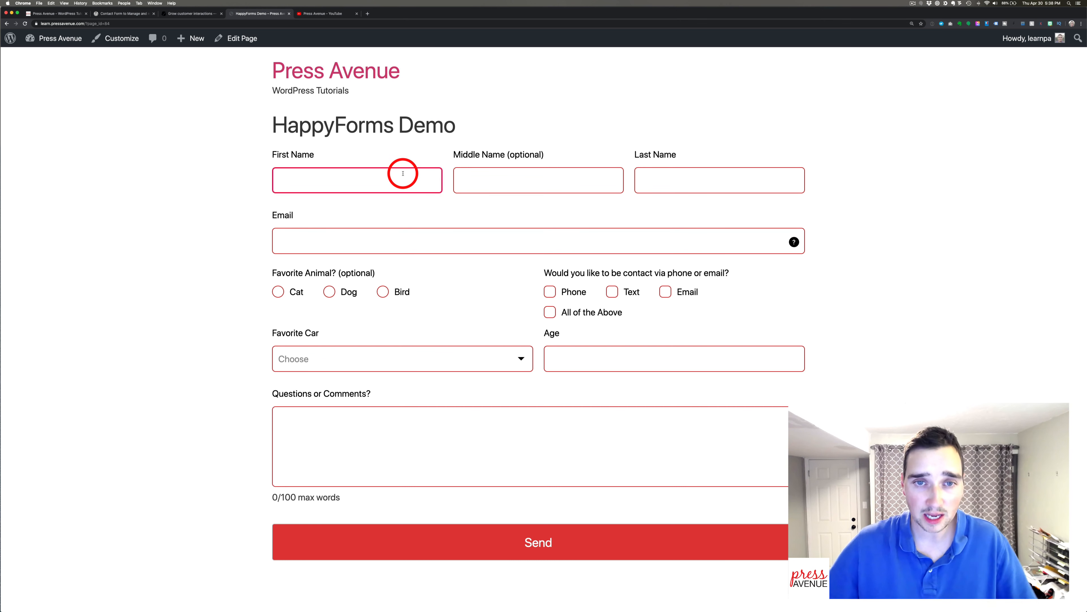
pyautogui.press('Tab')
pyautogui.press('Tab')
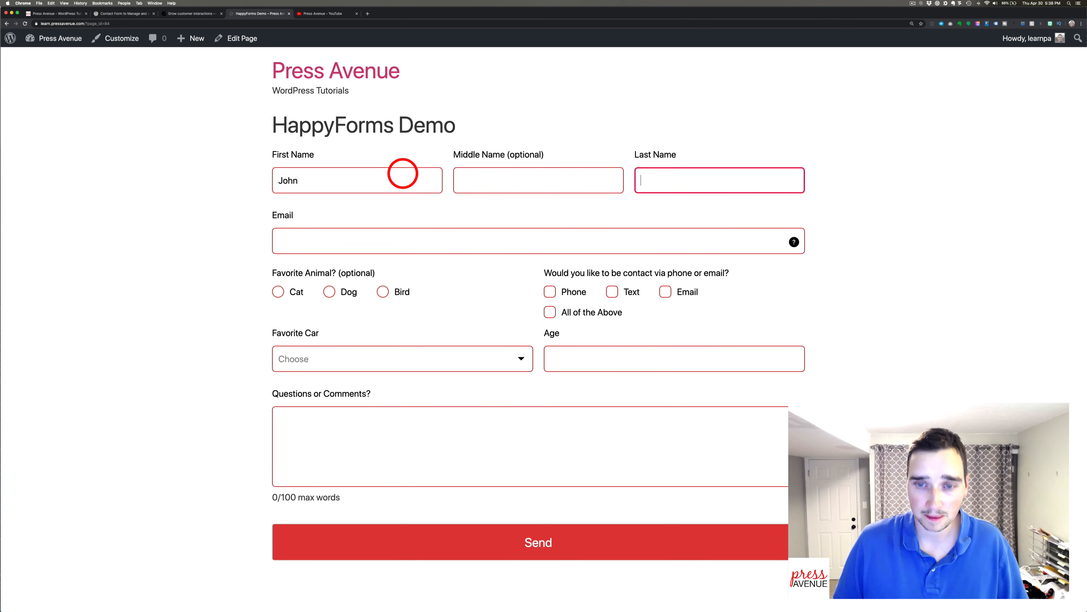
pyautogui.press('Tab')
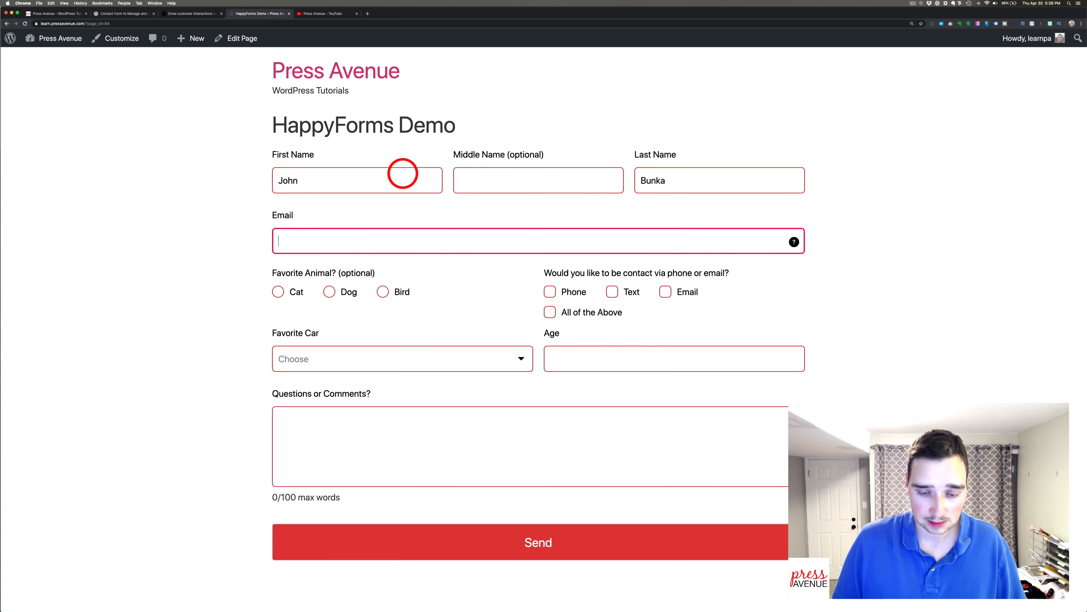
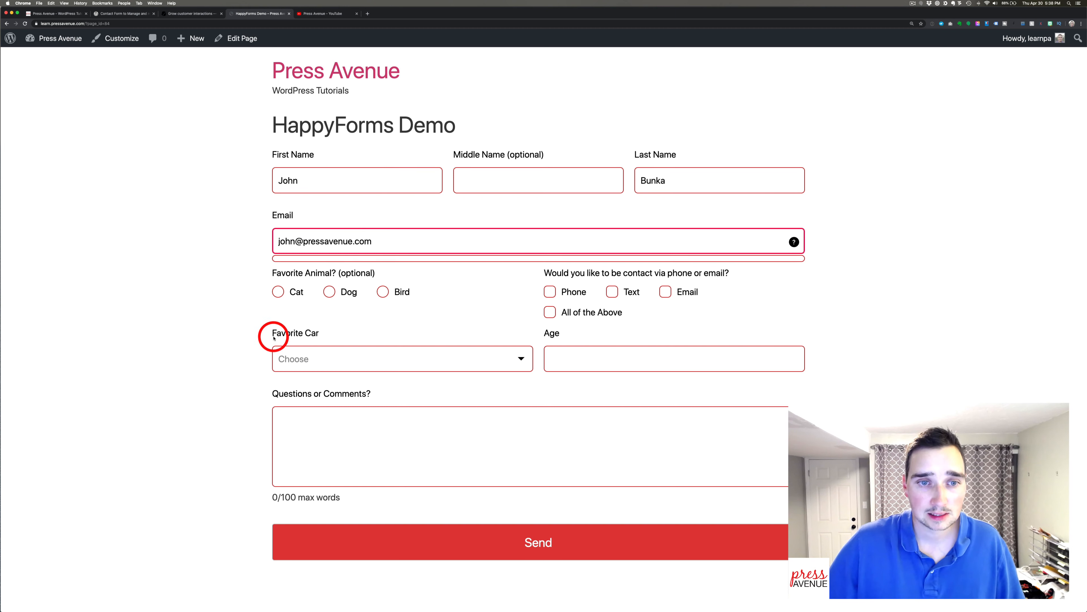
# Tick Dog and Phone, choose Truck as favorite car, and enter age 39.
pyautogui.click(329, 292)
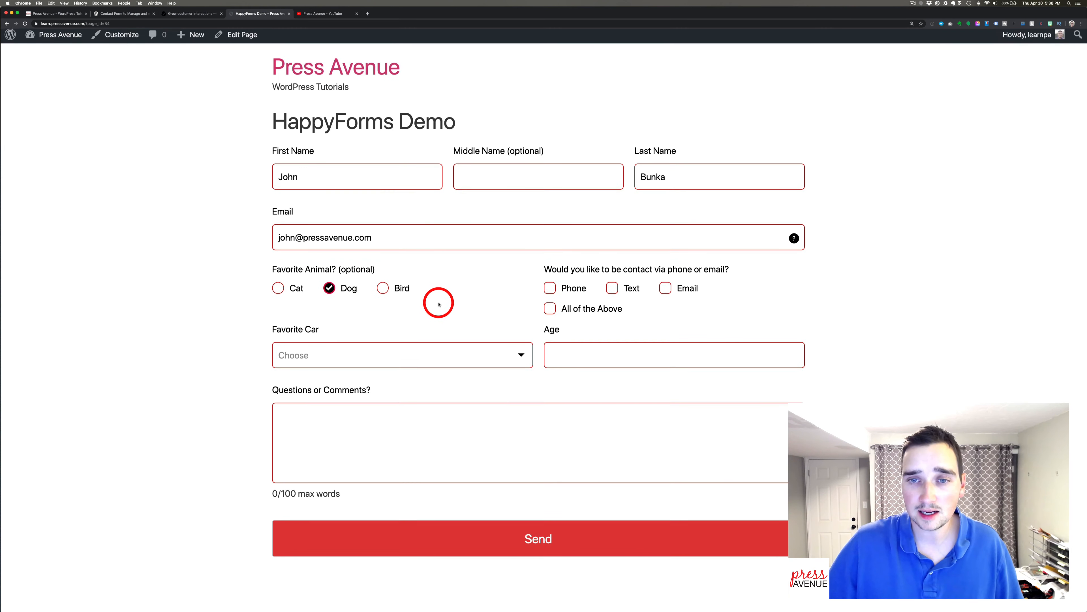
pyautogui.click(590, 292)
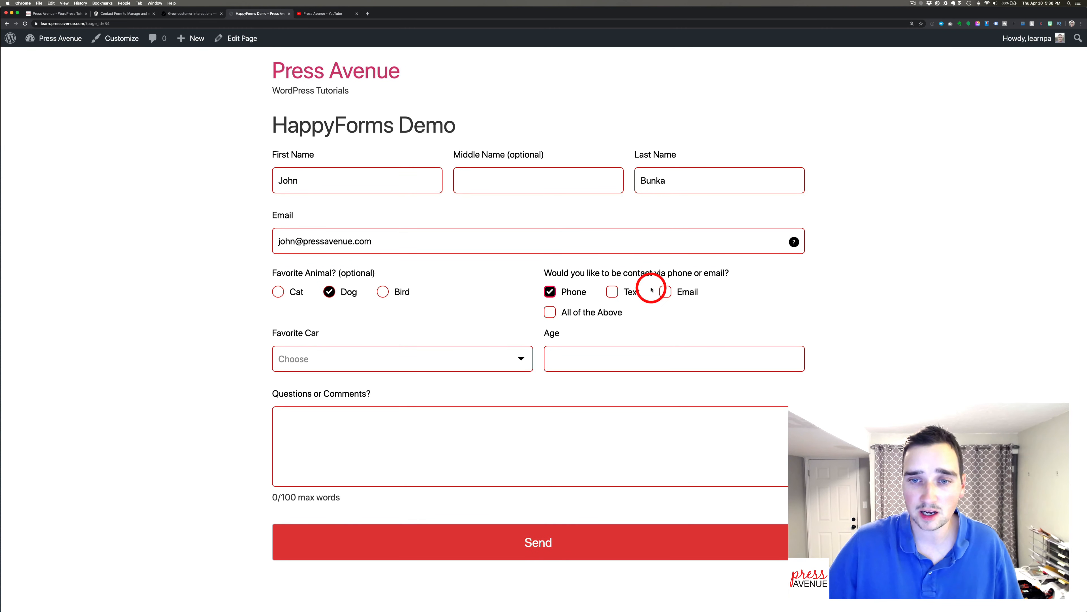
pyautogui.click(498, 357)
pyautogui.click(474, 388)
pyautogui.click(574, 350)
pyautogui.write('39')
pyautogui.click(772, 376)
# Add the comment 'Nope Nop', send the form, and highlight the thank-you message.
pyautogui.click(470, 431)
pyautogui.write('Nope')
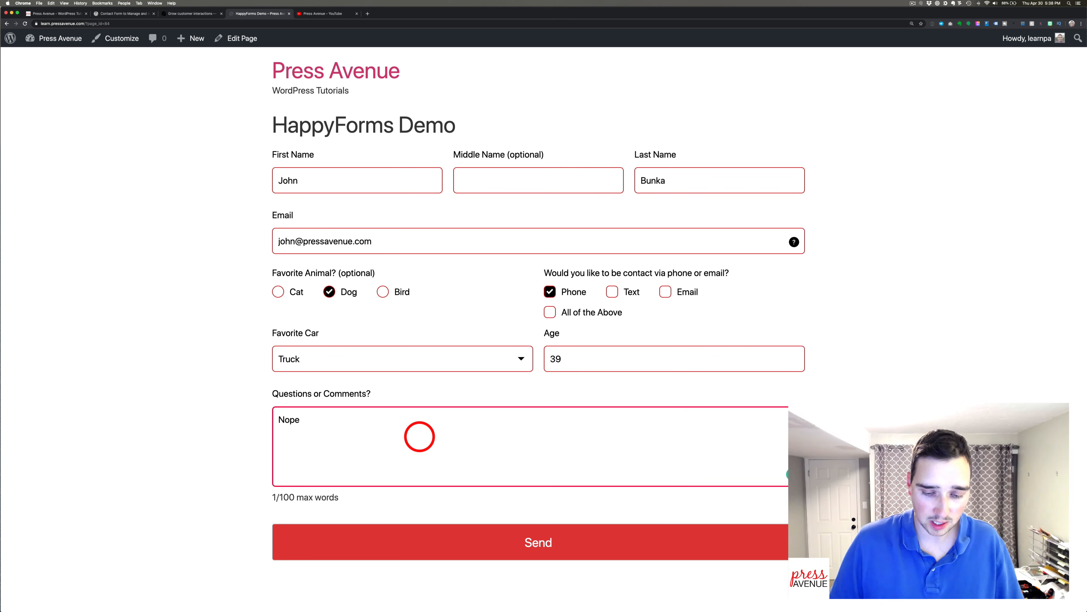
pyautogui.write(' Nope nope')
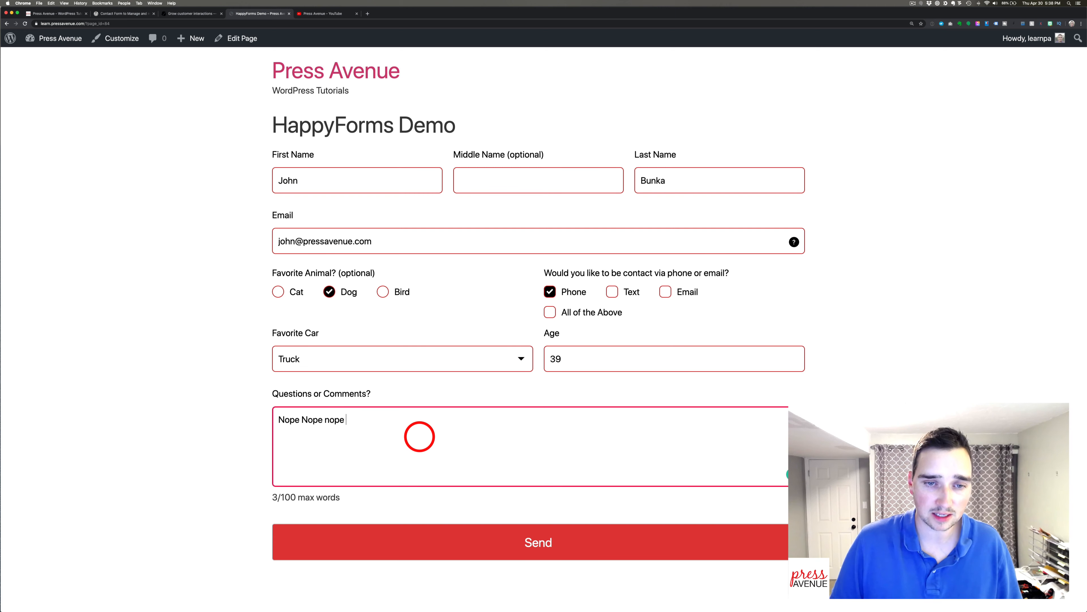
pyautogui.click(376, 539)
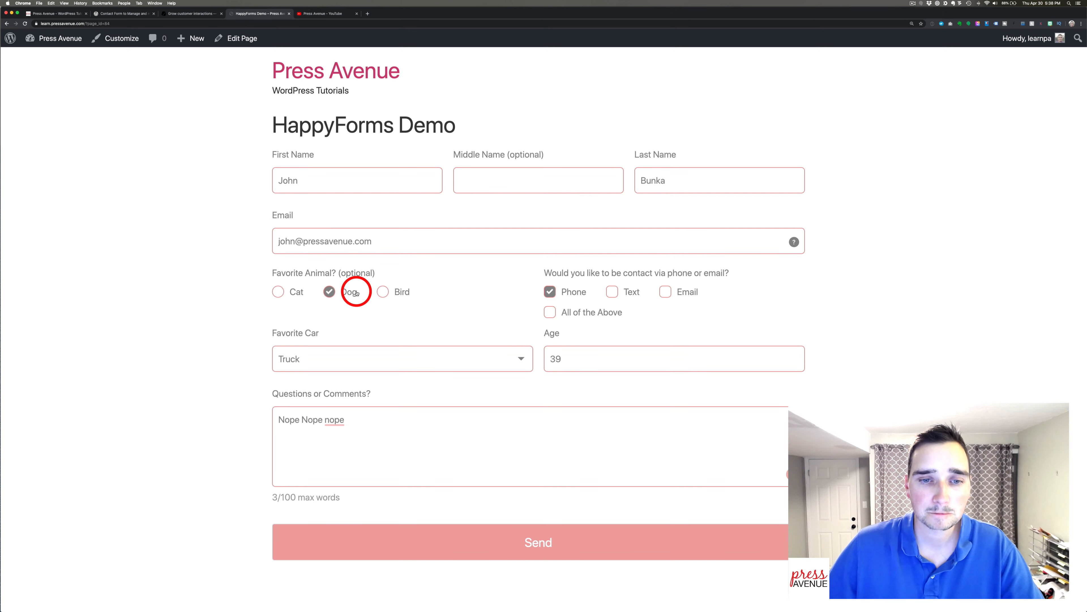
pyautogui.moveTo(291, 150); pyautogui.dragTo(452, 149)
pyautogui.click(454, 154)
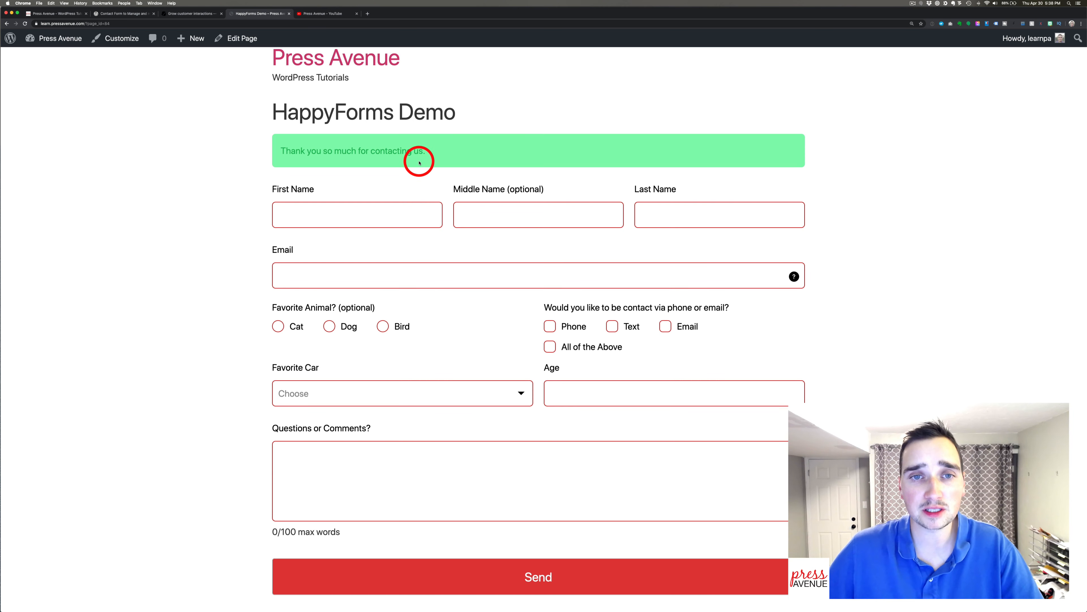
pyautogui.scroll(1, 422, 158)
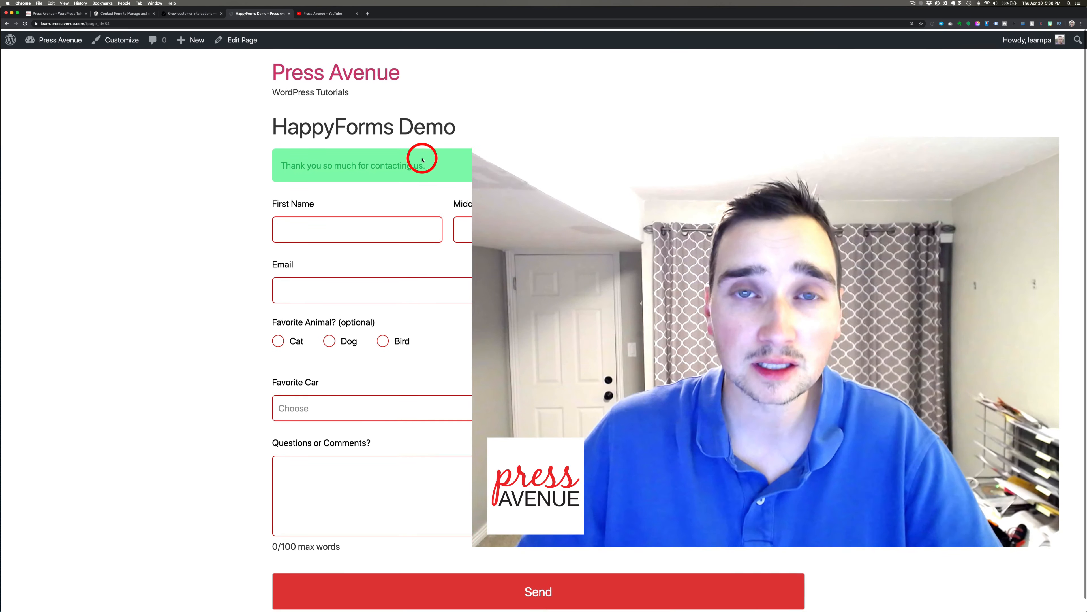